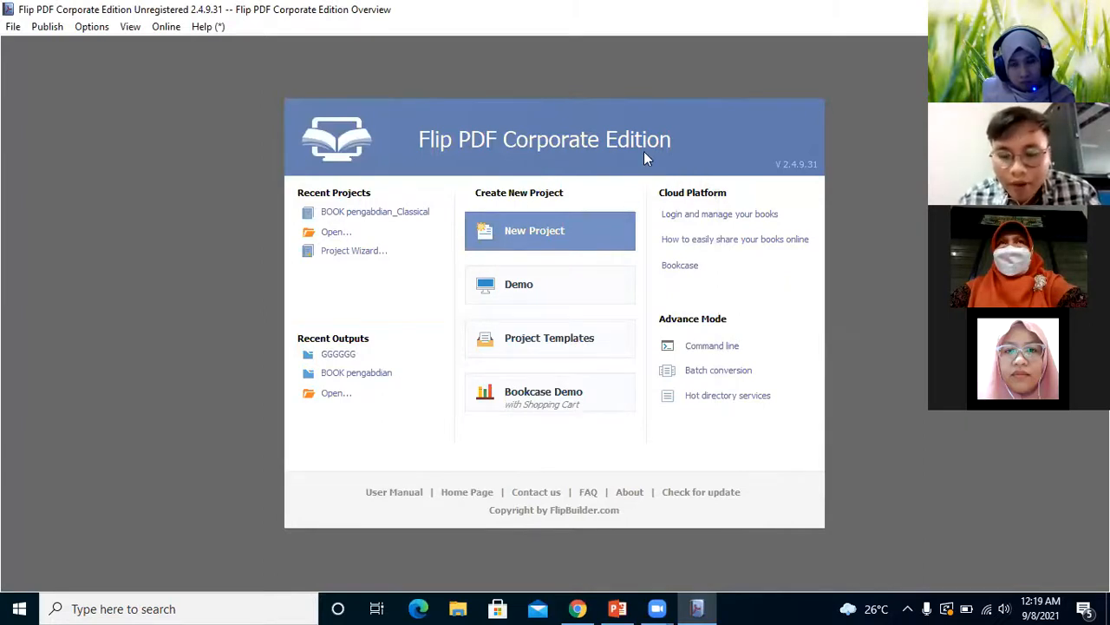
# Create a new HTML5 project and expand the advanced settings for the PDF import
pyautogui.click(593, 233)
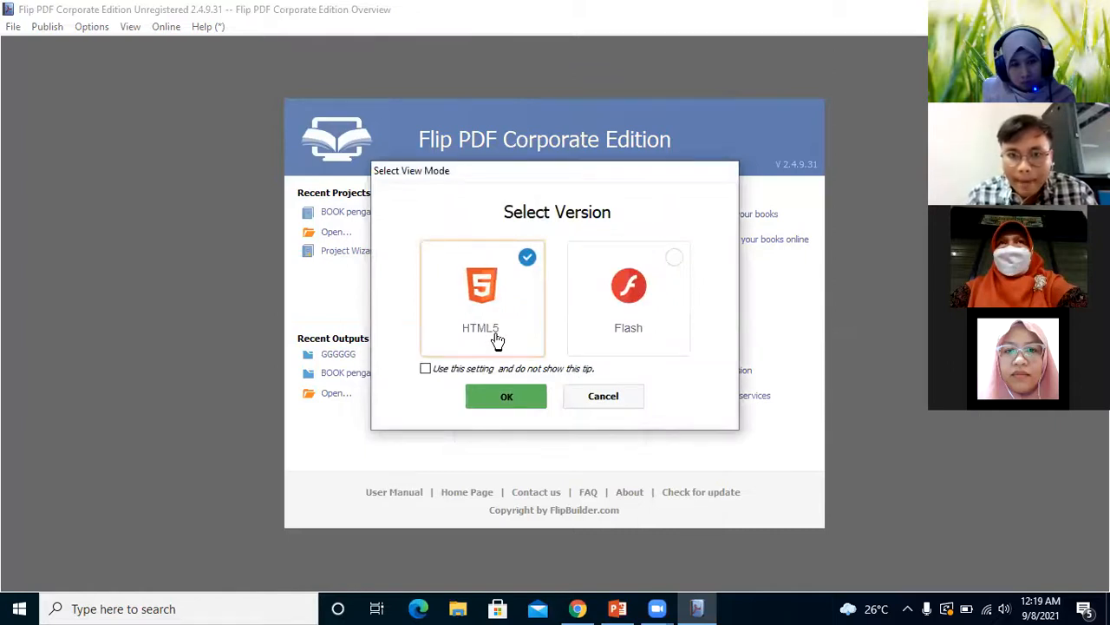
pyautogui.click(511, 399)
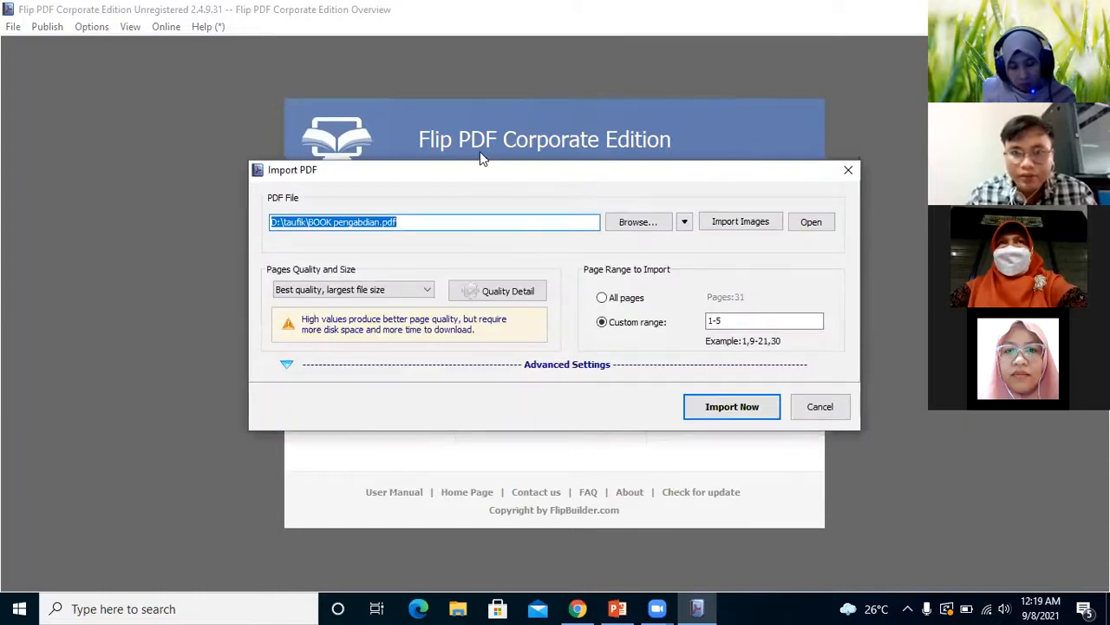
pyautogui.moveTo(500, 174); pyautogui.dragTo(363, 92)
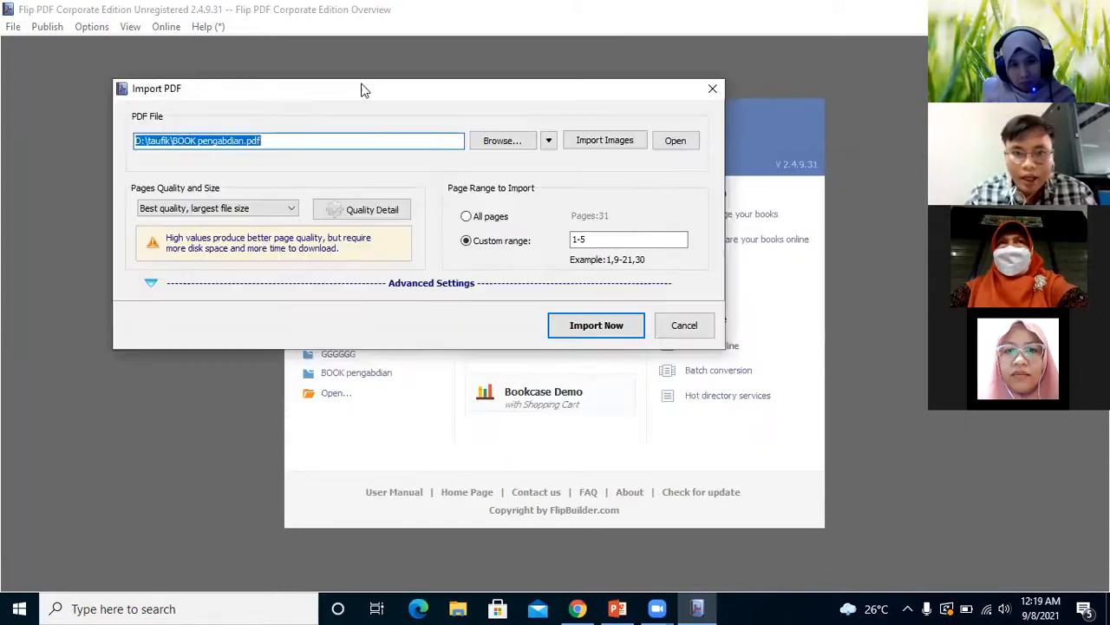
pyautogui.click(427, 286)
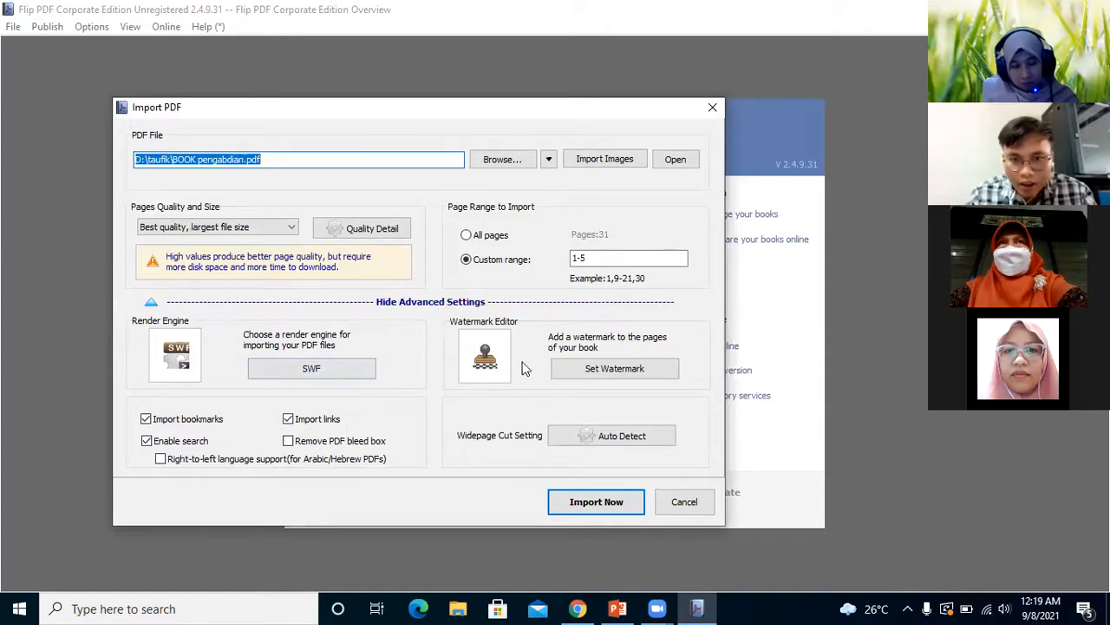
# Open the watermark editor and enable the Image Book border and Image Art Border watermarks
pyautogui.click(599, 371)
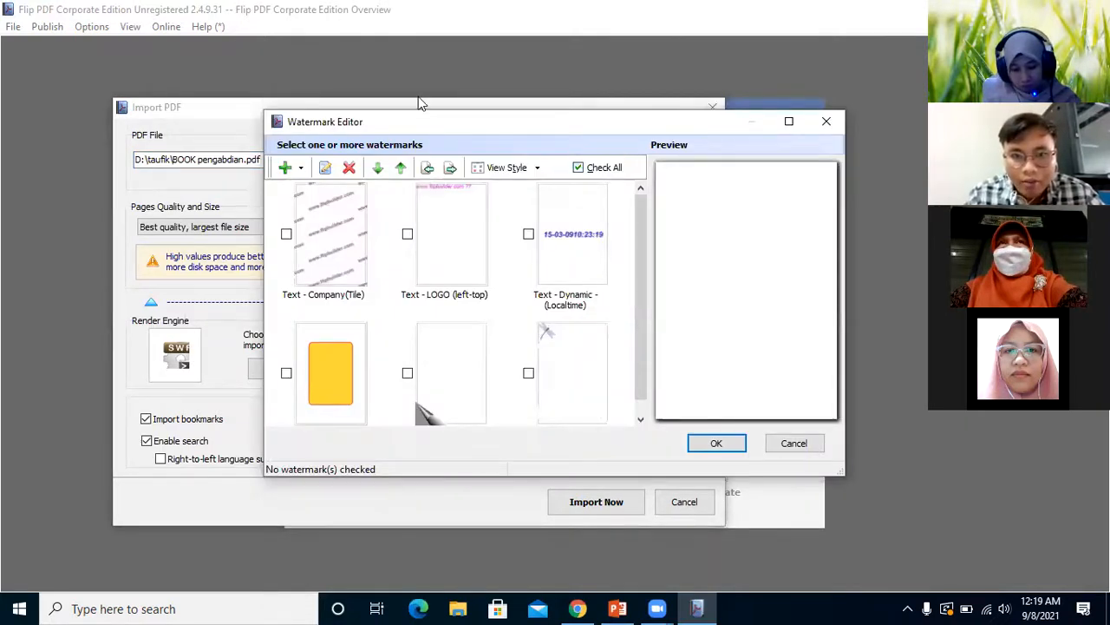
pyautogui.moveTo(420, 121); pyautogui.dragTo(242, 99)
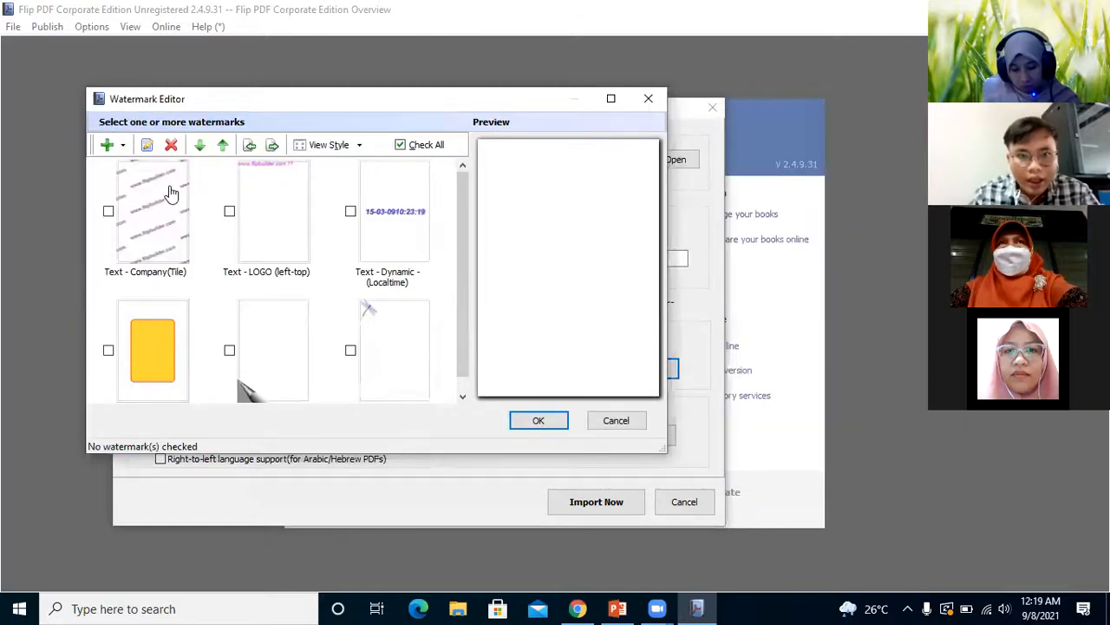
pyautogui.click(171, 193)
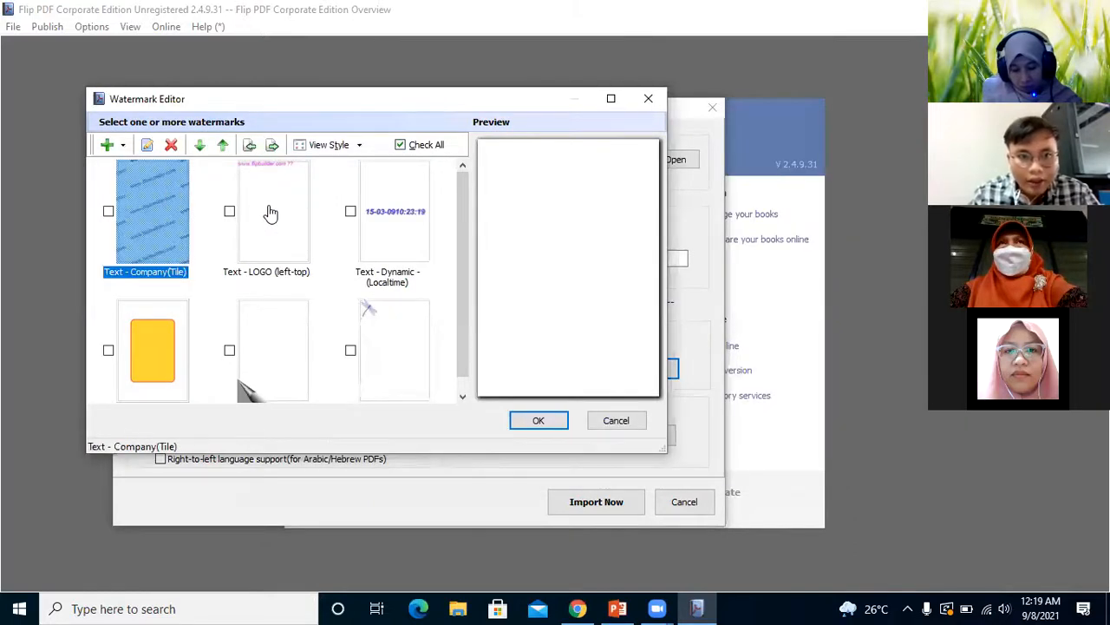
pyautogui.click(271, 212)
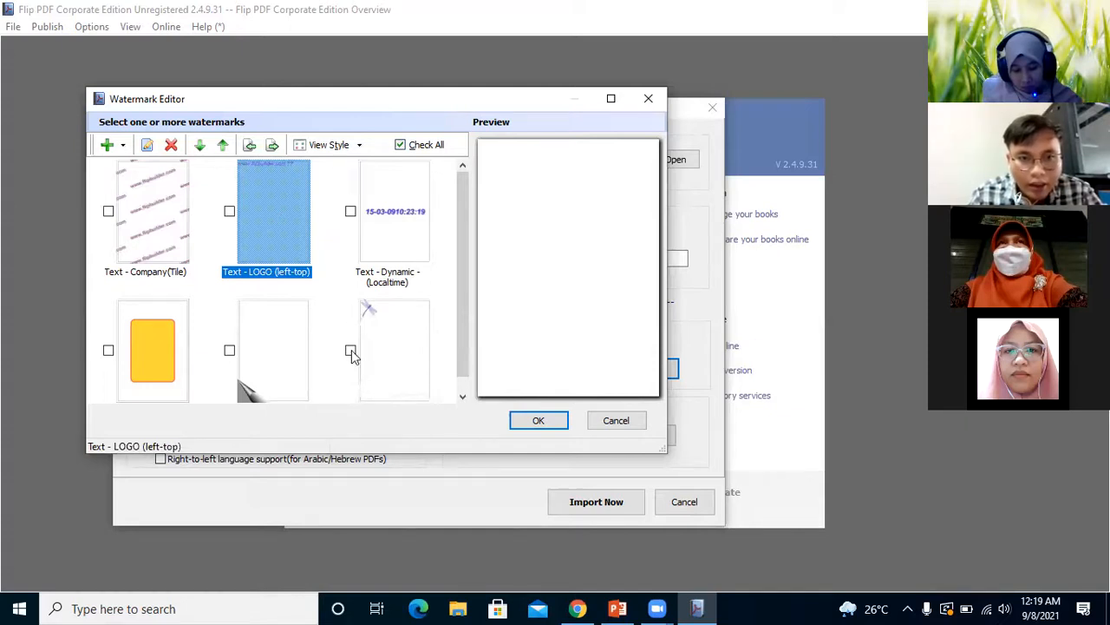
pyautogui.click(230, 349)
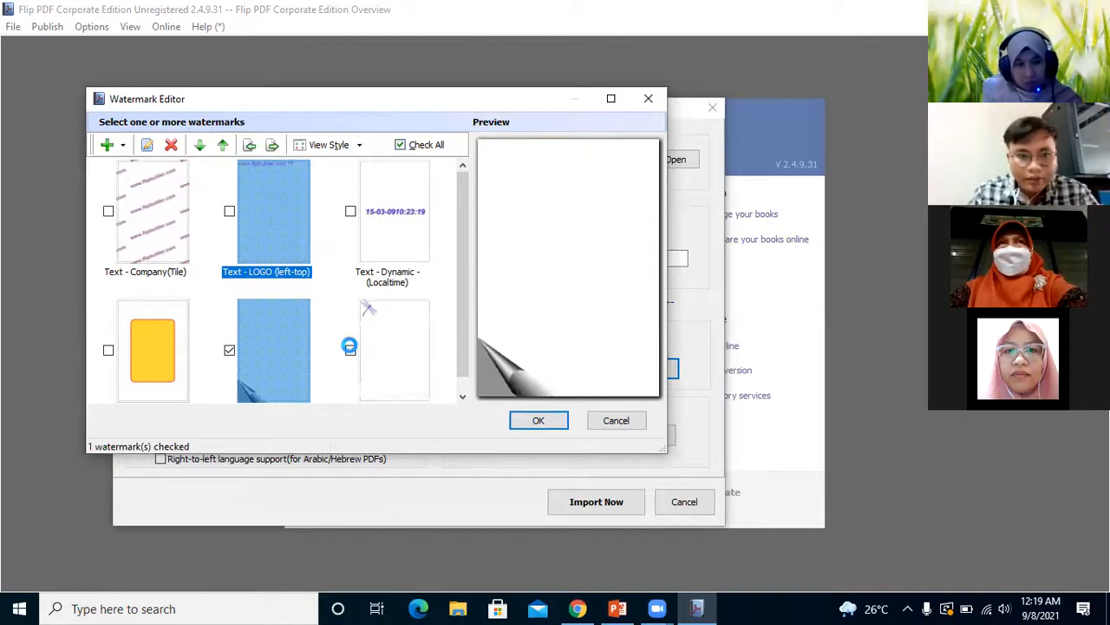
pyautogui.click(421, 369)
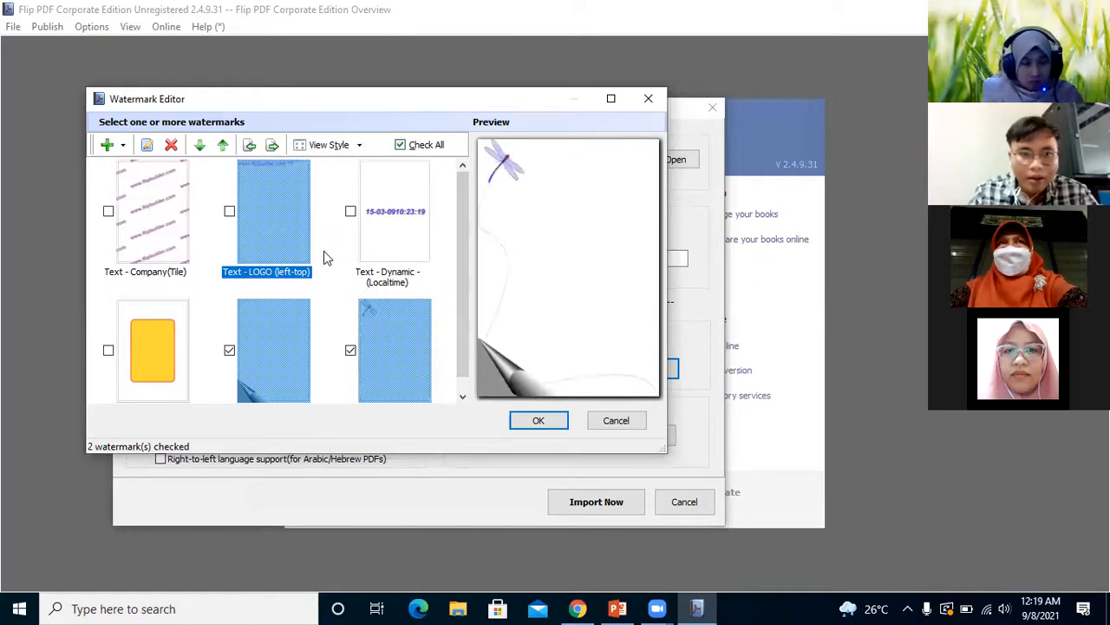
# Try the Text - Company(Tile) and Text - LOGO (left-top) watermarks, and apply only the Image Art Border watermark
pyautogui.click(105, 210)
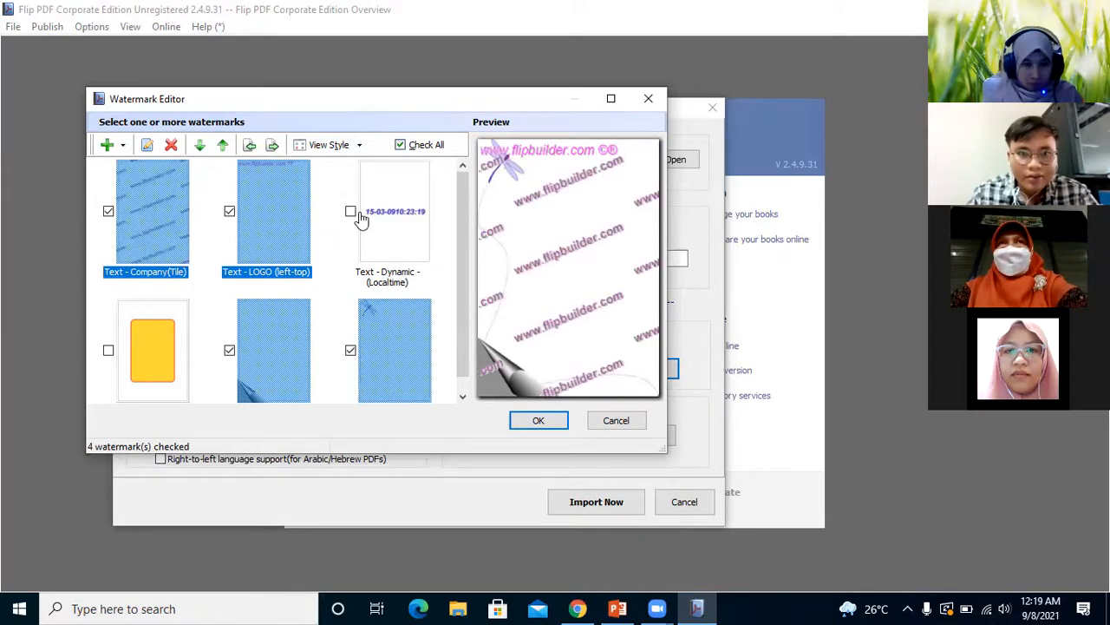
pyautogui.click(228, 211)
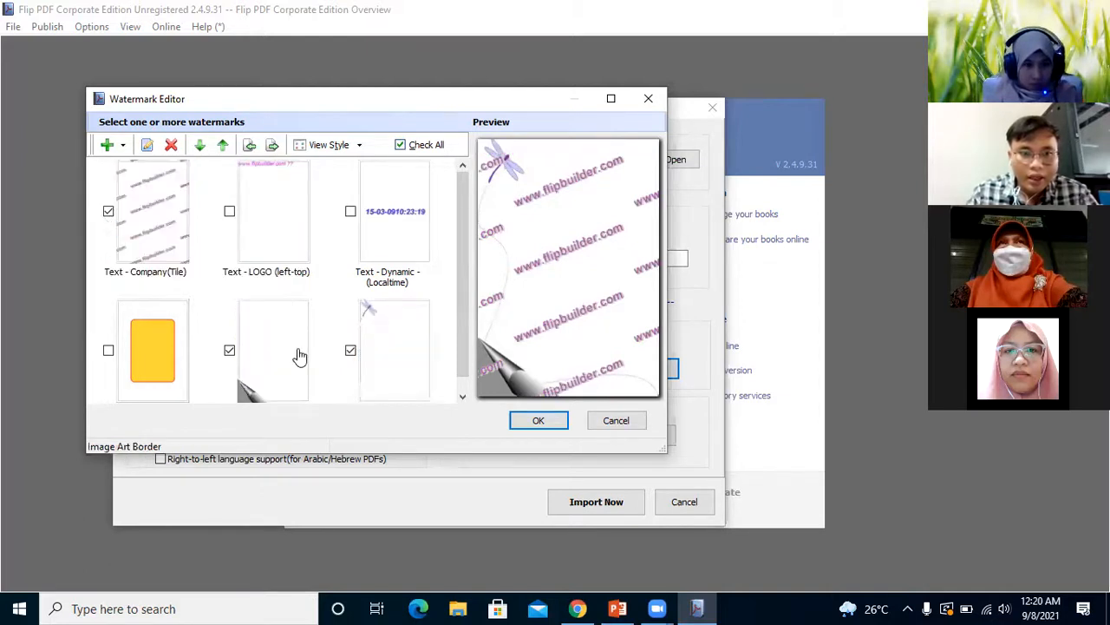
pyautogui.click(235, 359)
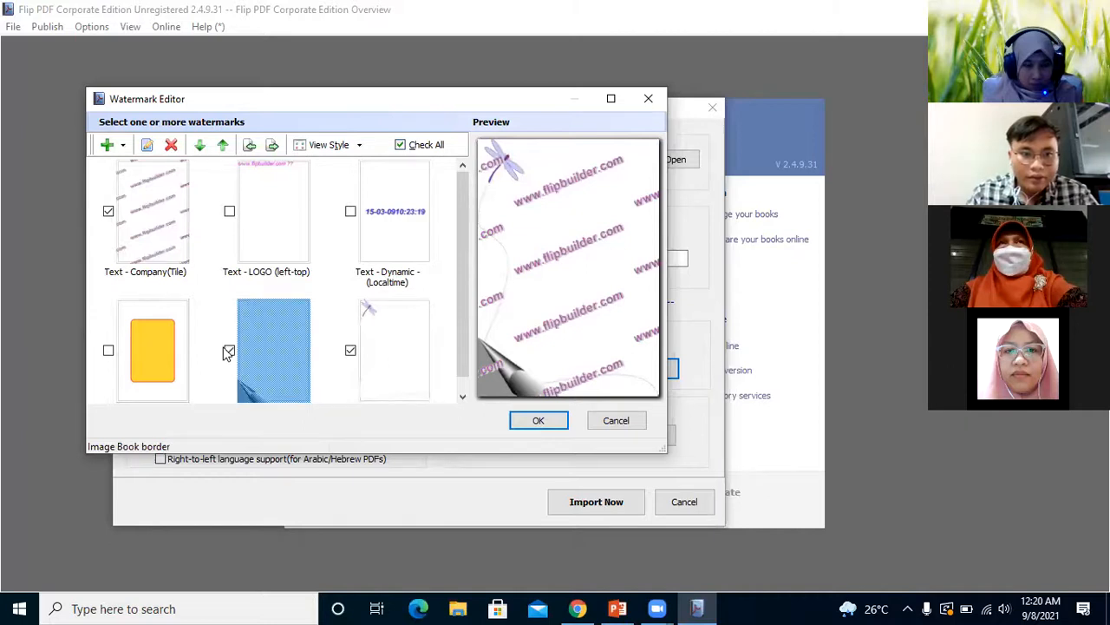
pyautogui.click(106, 194)
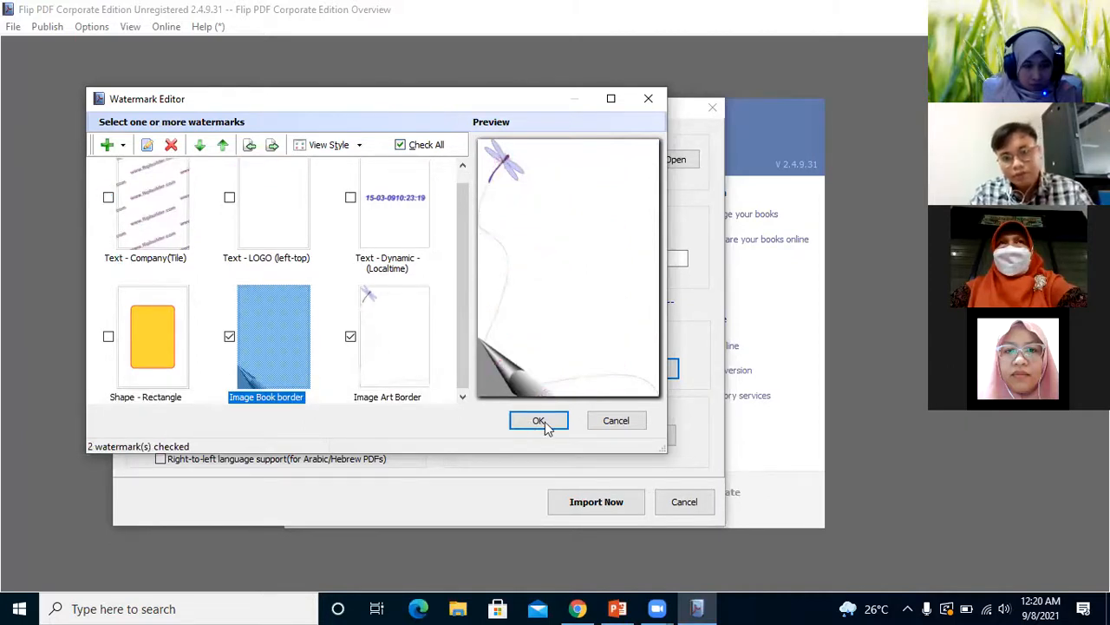
pyautogui.click(229, 335)
pyautogui.click(540, 421)
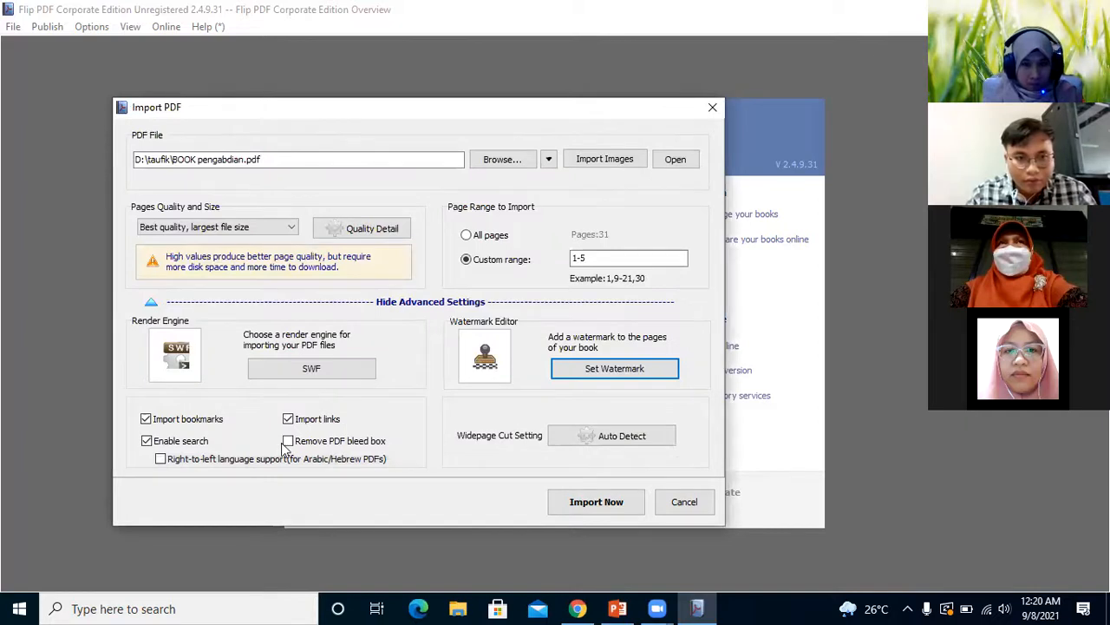
# Set the custom page range to 1-3 and import BOOK pengabdian.pdf
pyautogui.click(624, 258)
pyautogui.press('BackSpace')
pyautogui.press('BackSpace')
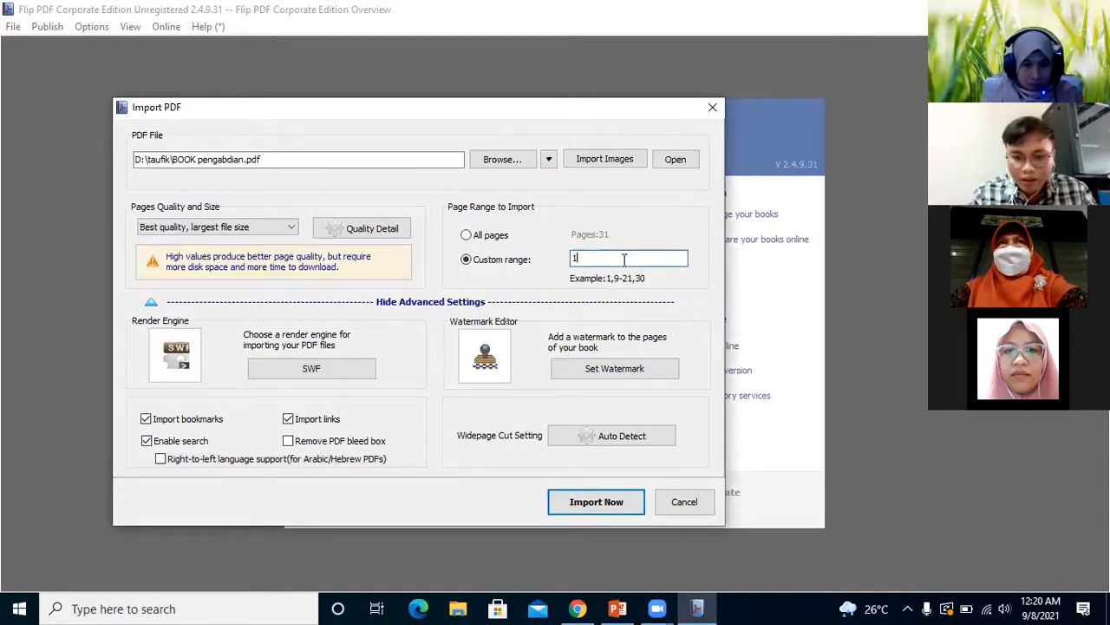
pyautogui.write('-')
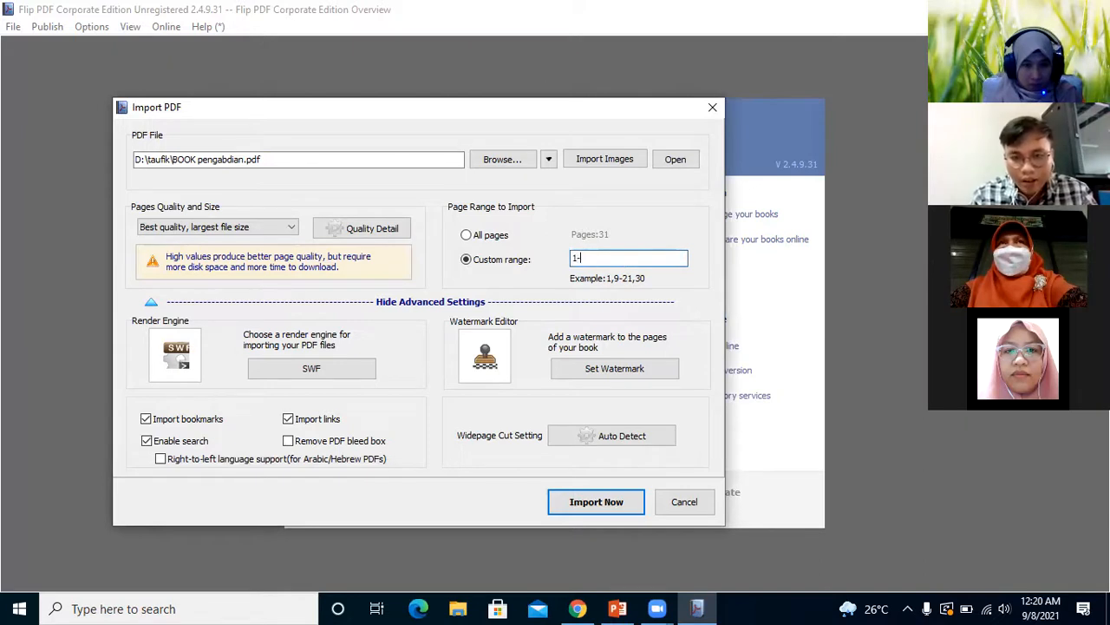
pyautogui.write('3')
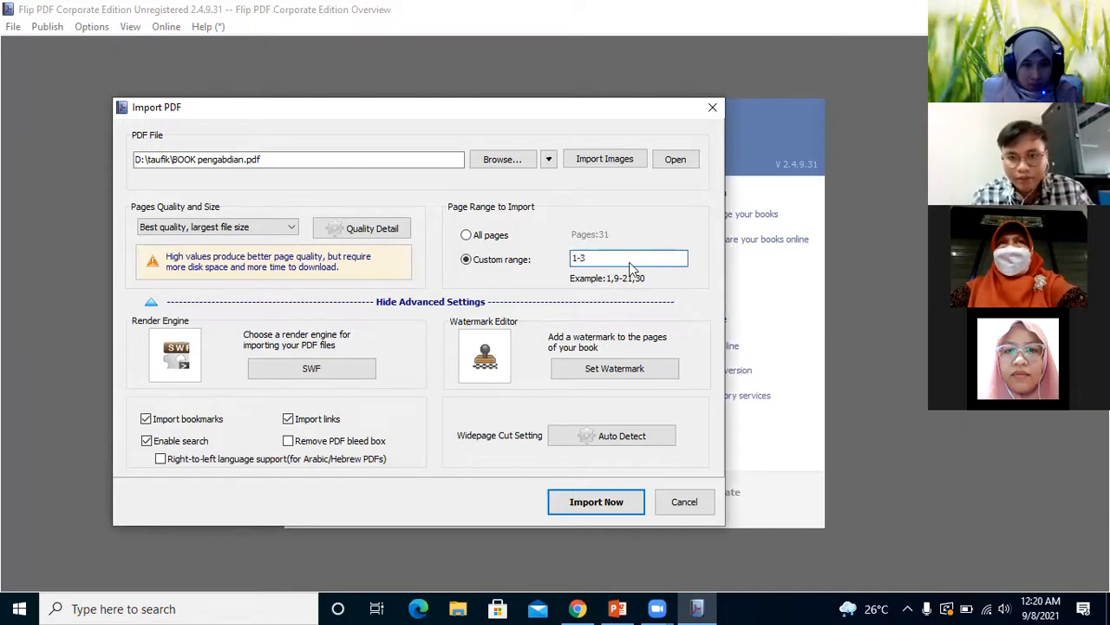
pyautogui.click(613, 510)
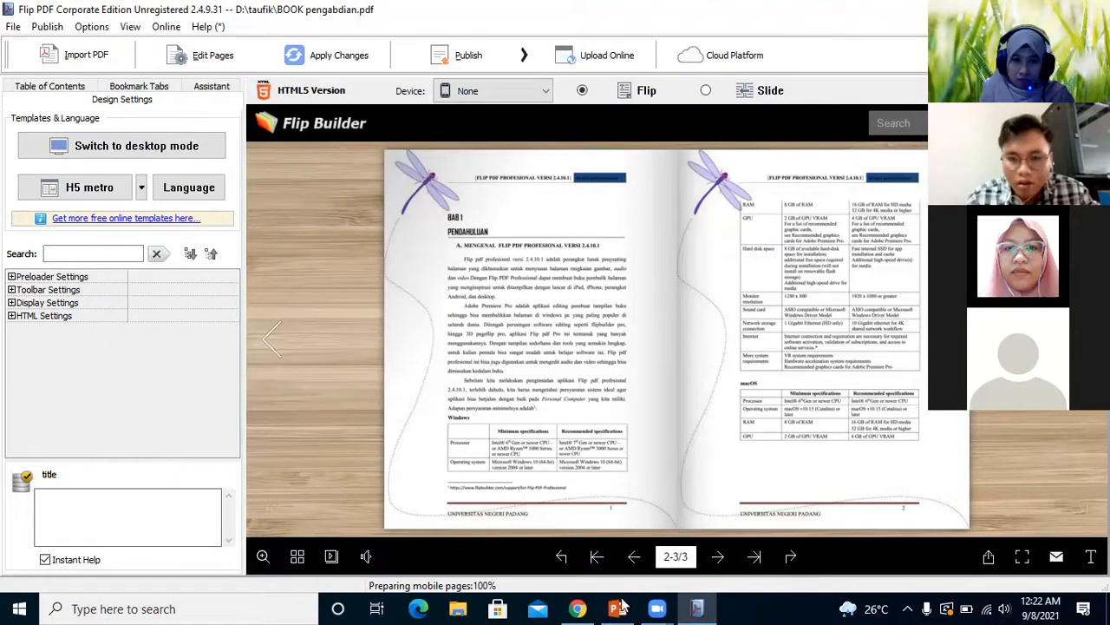
# Switch to PowerPoint to check the topics on the Materi slide and return to Flip PDF
pyautogui.click(619, 607)
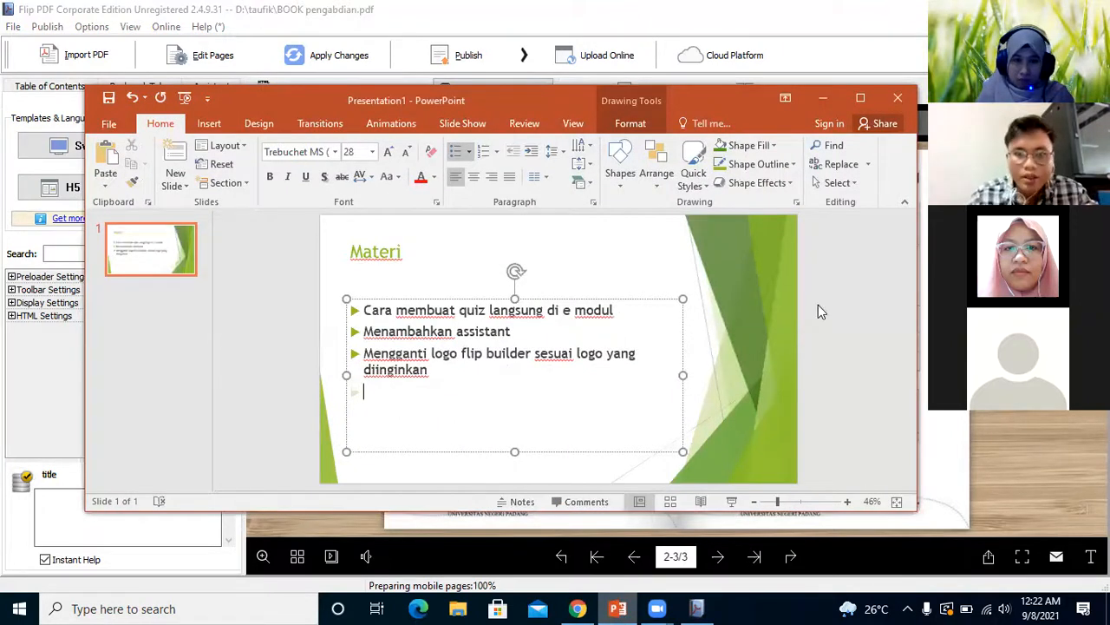
pyautogui.click(822, 101)
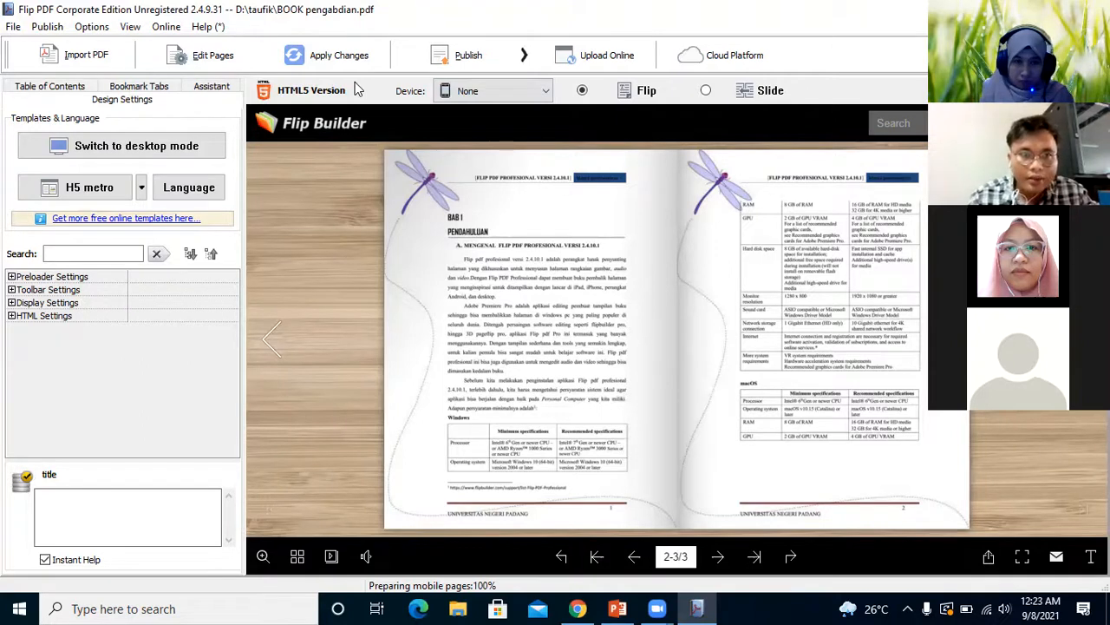
# Open the imported book in the page editor and display page 3
pyautogui.click(201, 56)
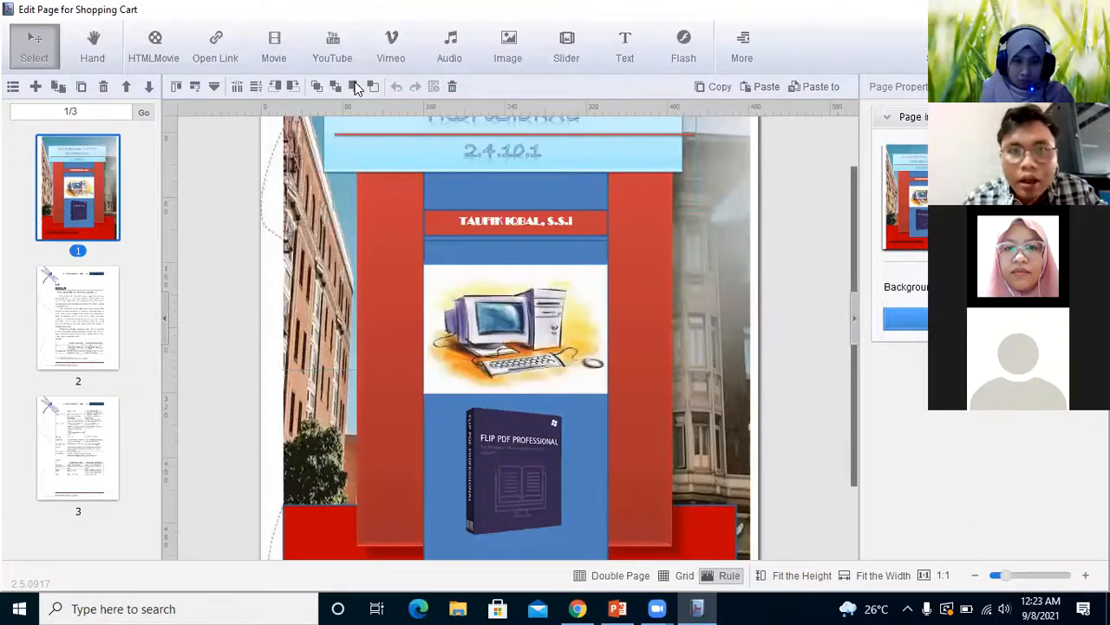
pyautogui.click(737, 66)
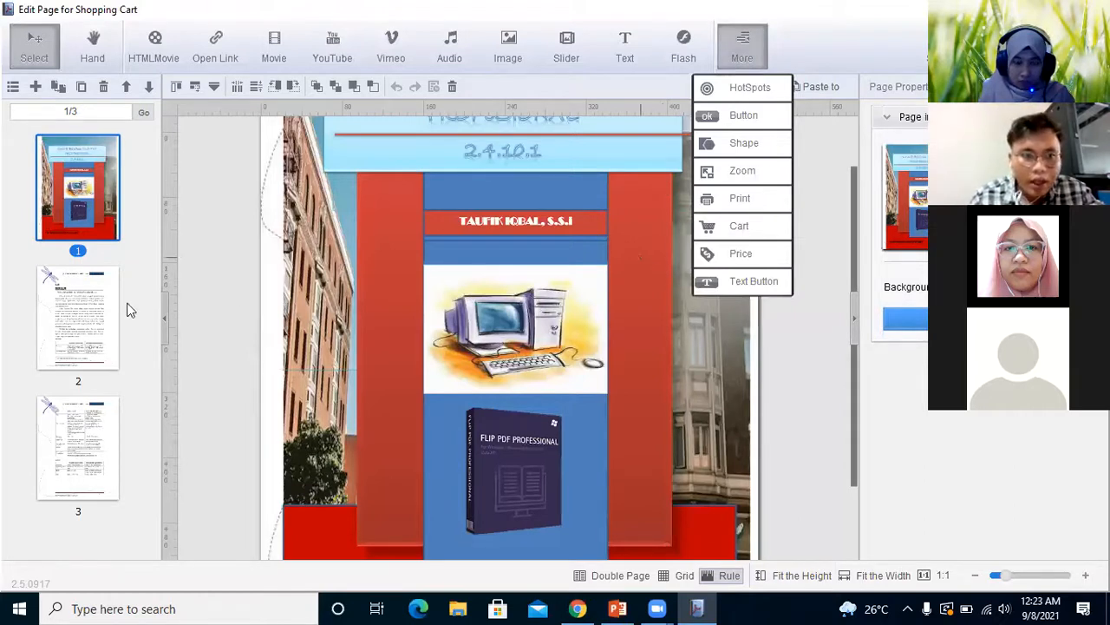
pyautogui.click(102, 319)
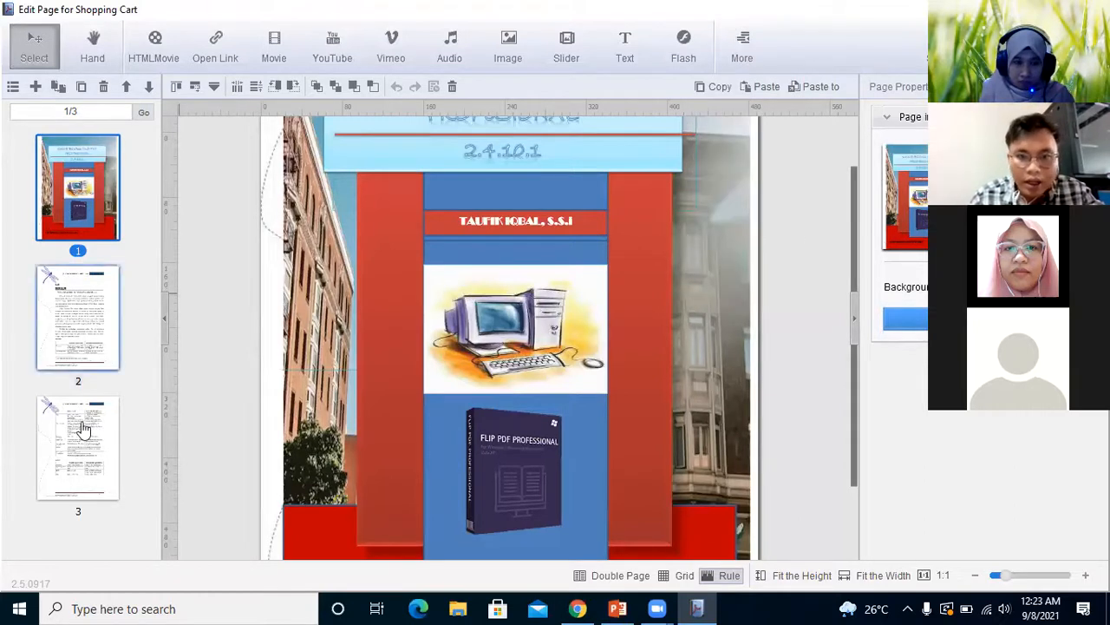
pyautogui.click(84, 428)
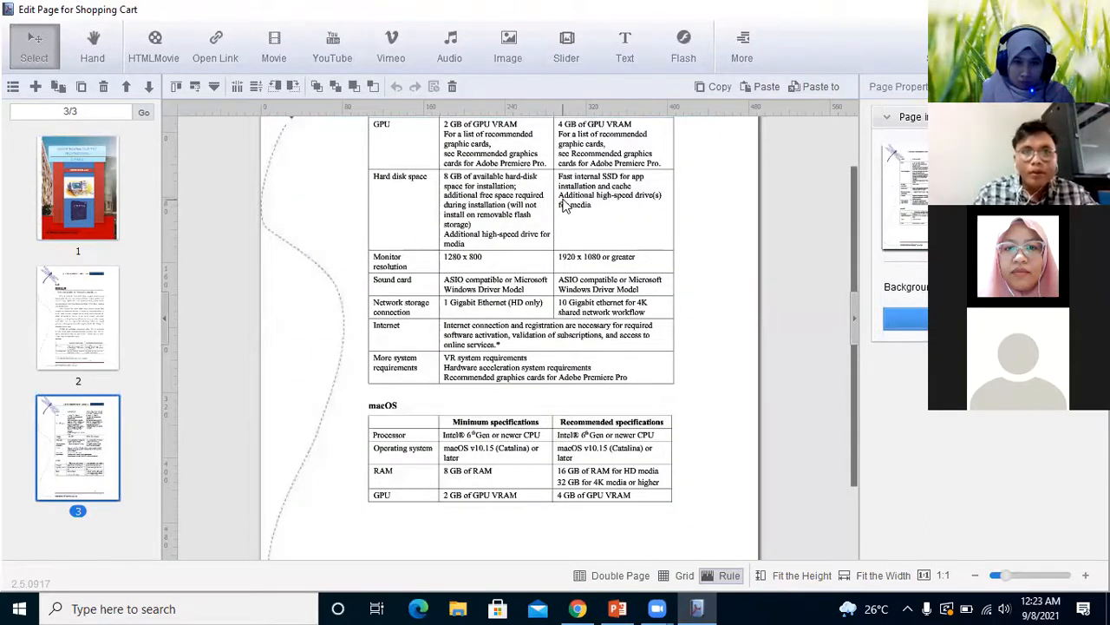
# Draw a text button about 31 high on page 3, between the upper specifications table and the macOS table
pyautogui.click(740, 58)
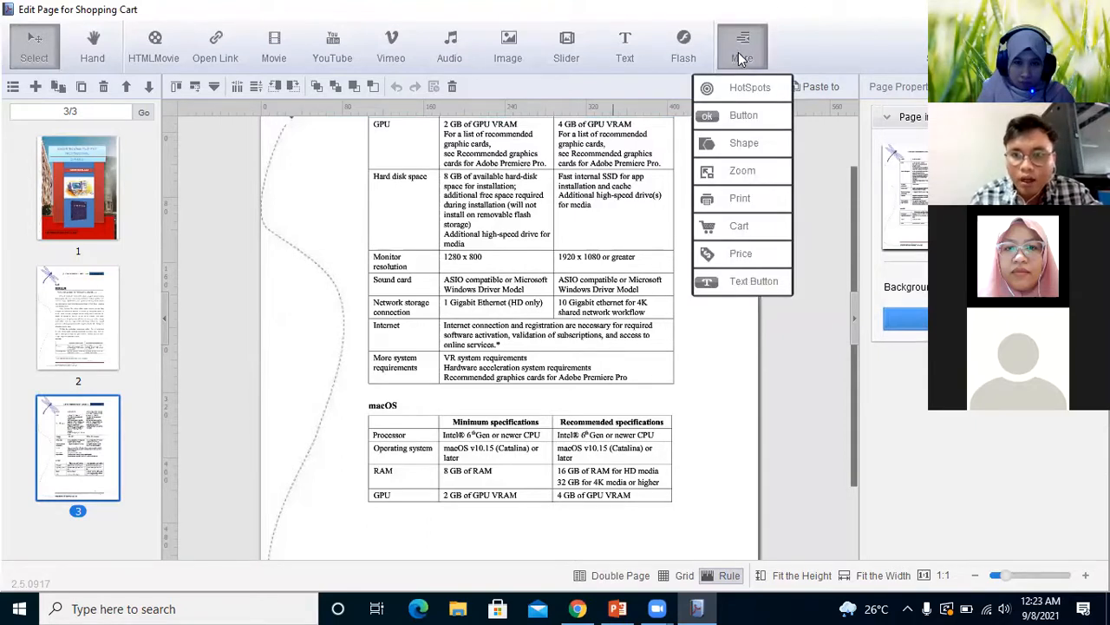
pyautogui.click(735, 277)
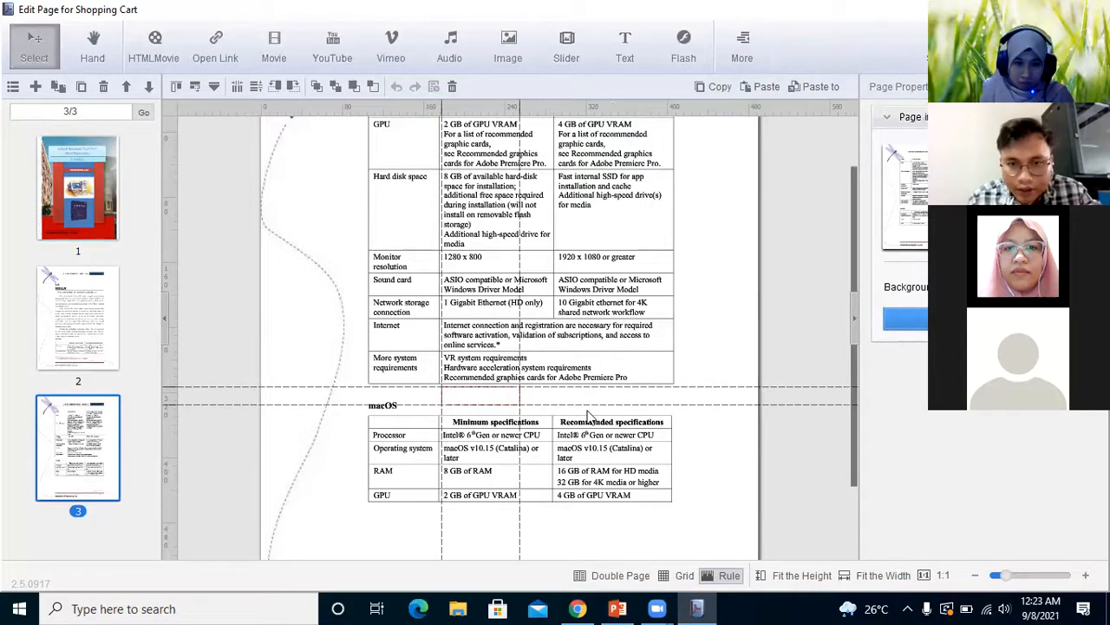
pyautogui.click(610, 419)
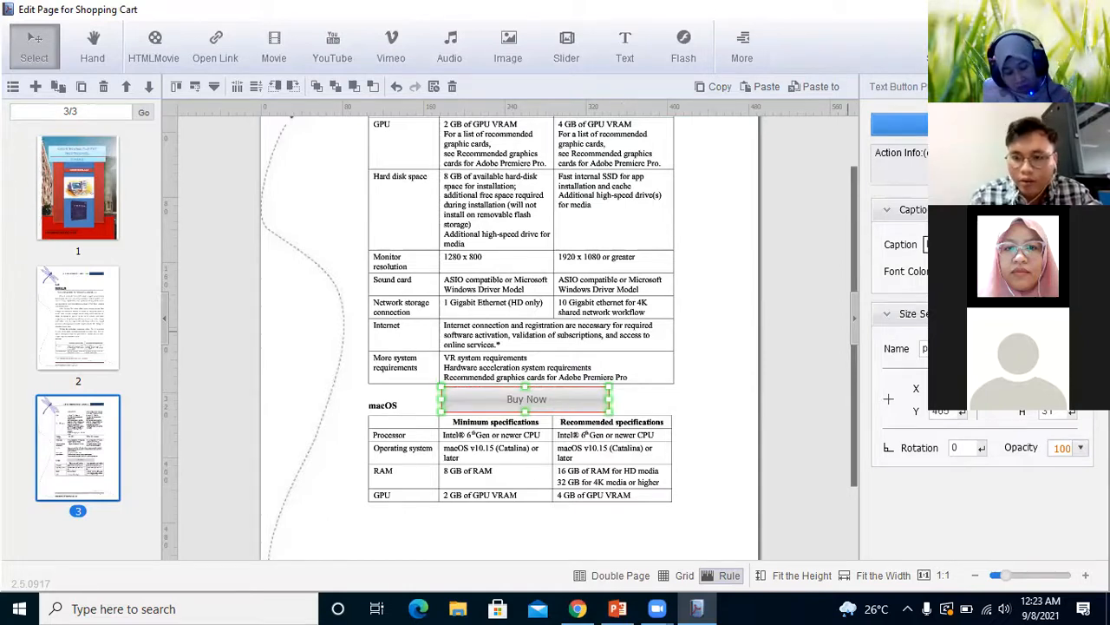
# Replace the text button's caption with "quizz hari ini"
pyautogui.write('\\')
pyautogui.press('BackSpace')
pyautogui.press('BackSpace')
pyautogui.press('BackSpace')
pyautogui.press('BackSpace')
pyautogui.press('BackSpace')
pyautogui.press('BackSpace')
pyautogui.press('BackSpace')
pyautogui.press('BackSpace')
pyautogui.press('BackSpace')
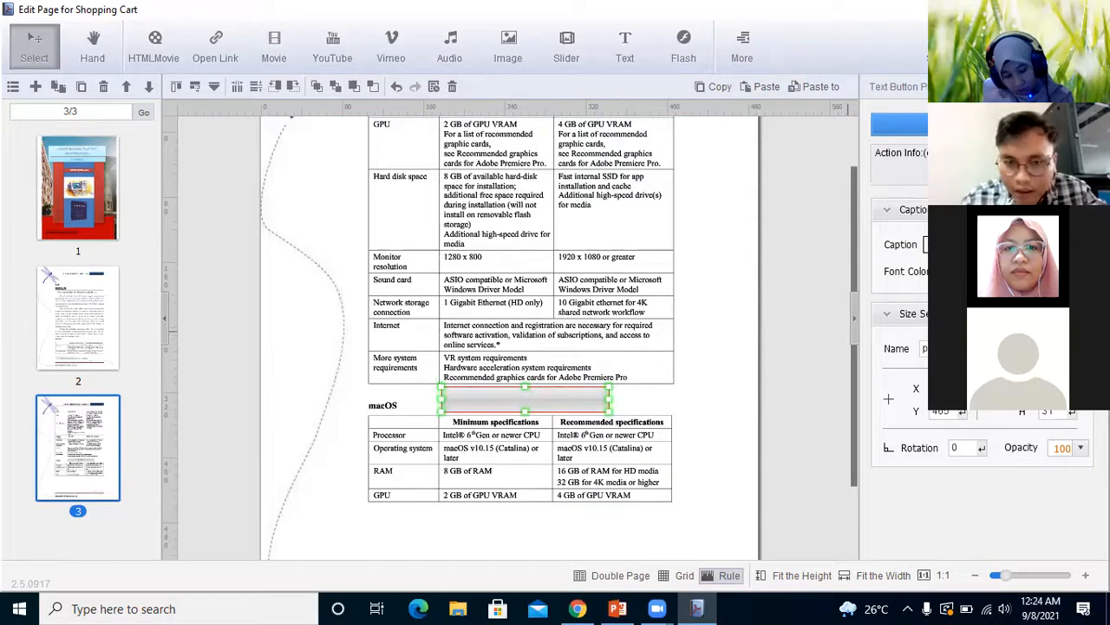
pyautogui.write('quizz hari in')
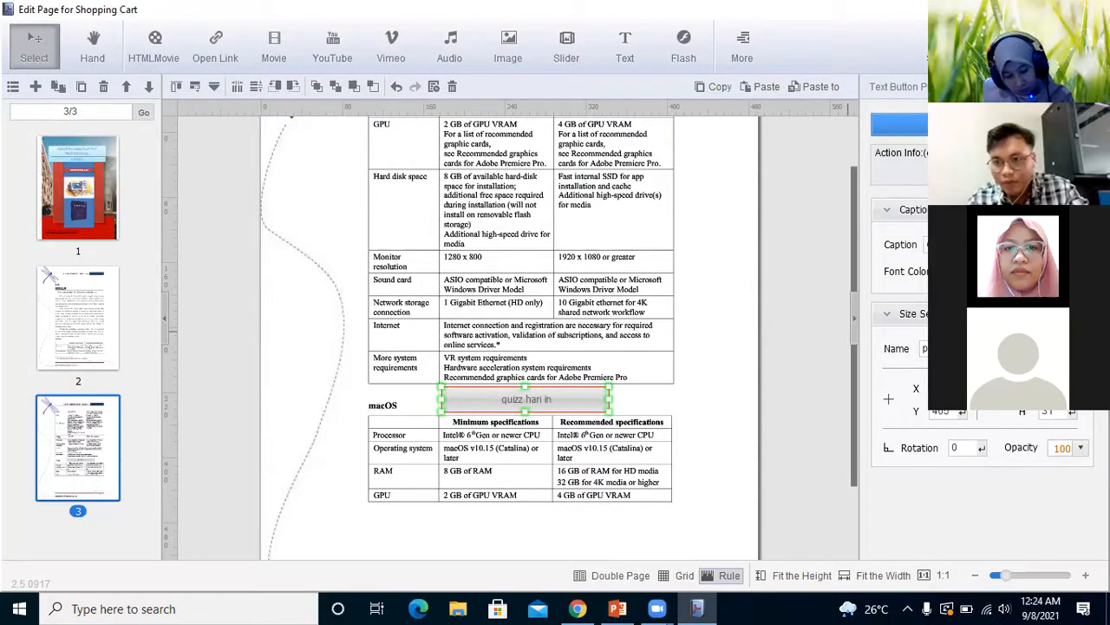
pyautogui.click(947, 272)
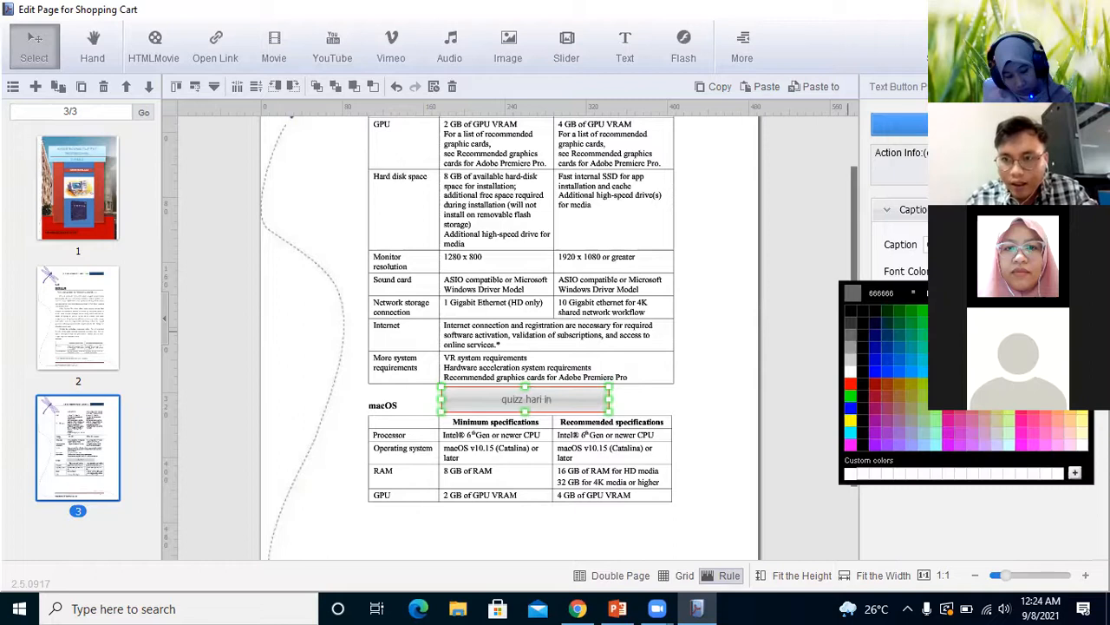
pyautogui.click(959, 347)
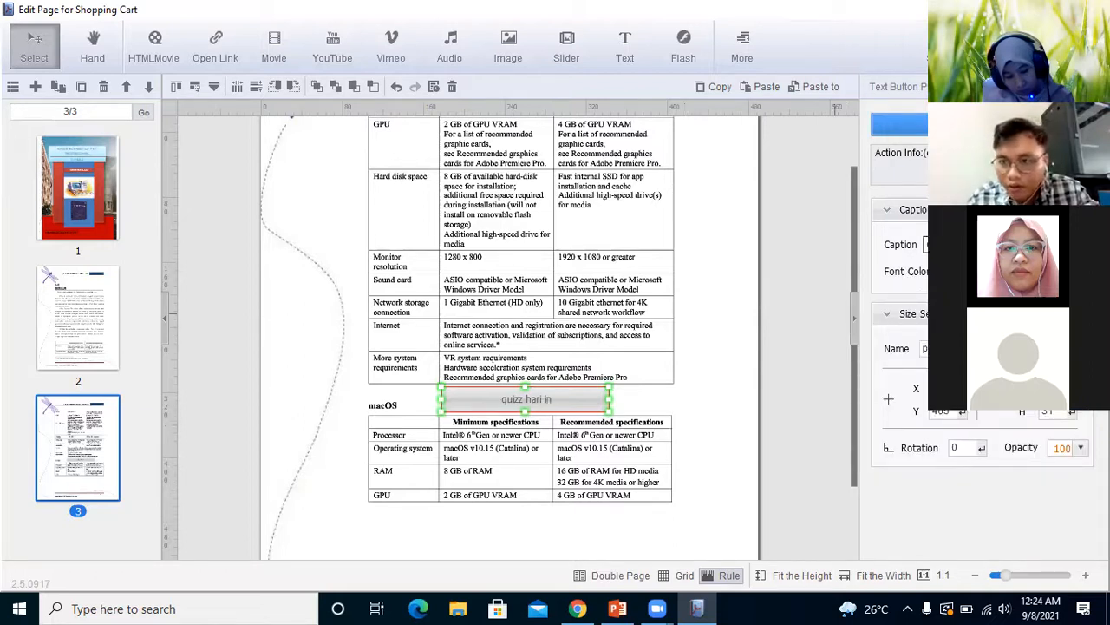
pyautogui.write('i')
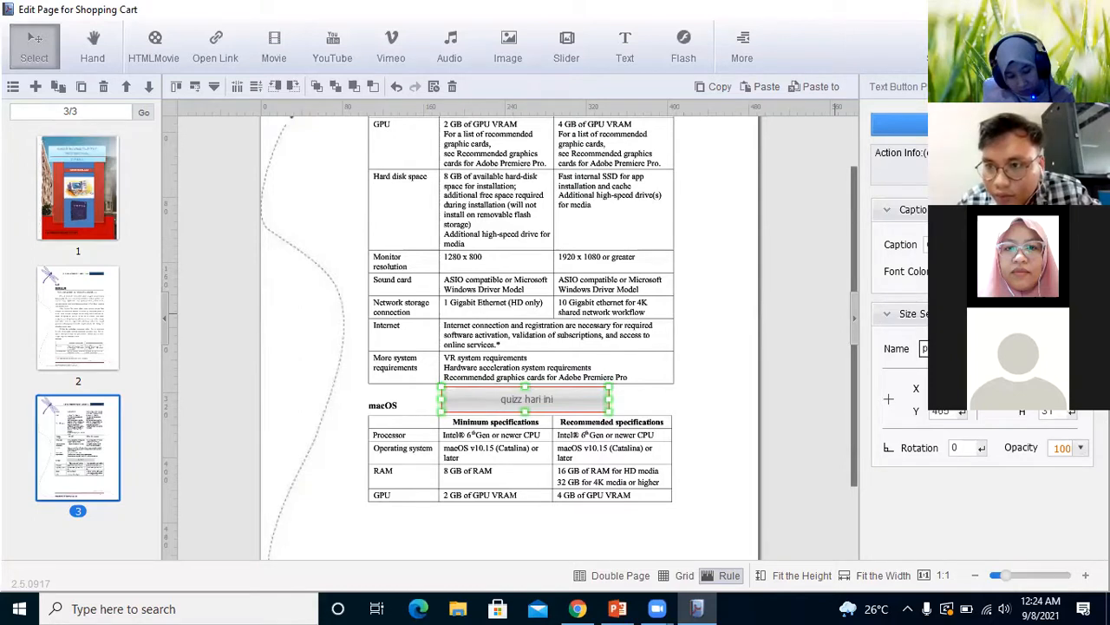
# Assign the Open Quiz action on Mouse Down to the text button and add a new quiz question
pyautogui.click(887, 314)
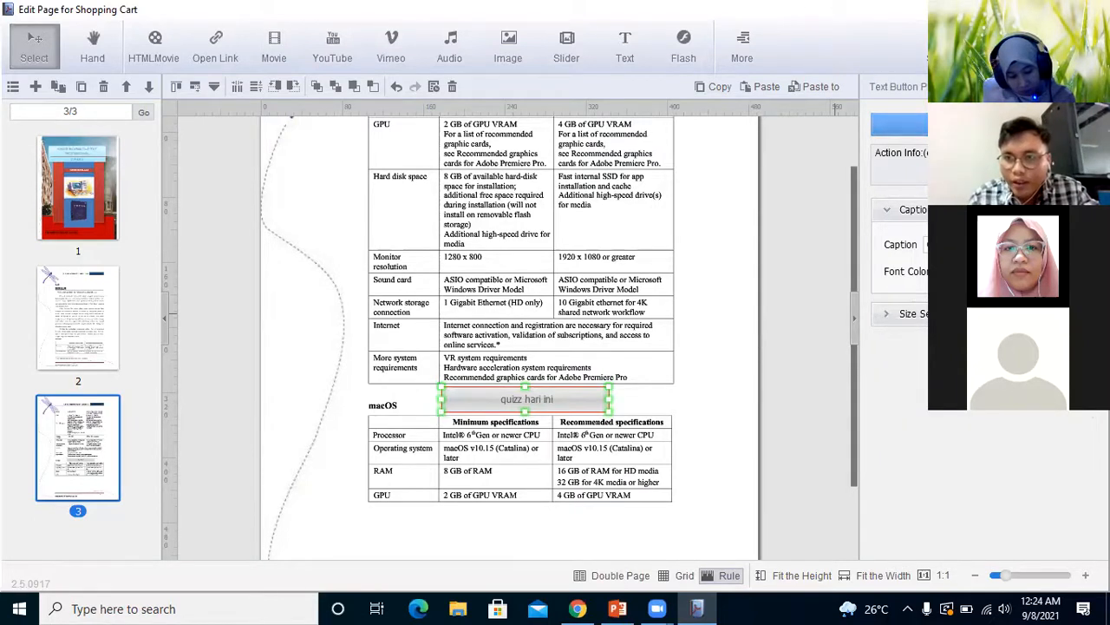
pyautogui.click(903, 124)
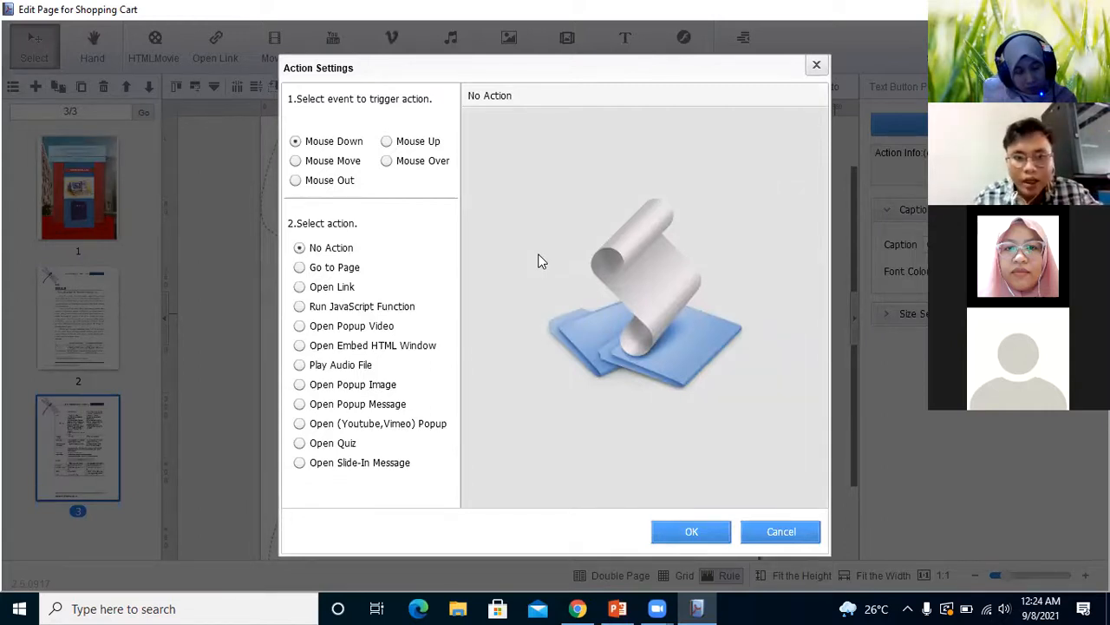
pyautogui.click(298, 443)
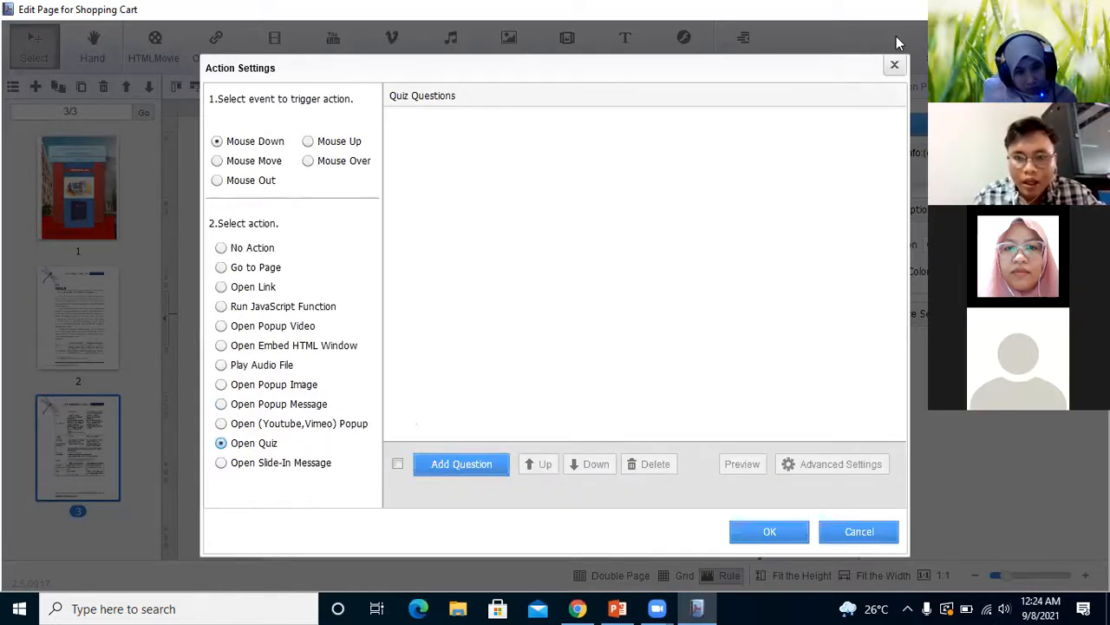
pyautogui.click(434, 468)
pyautogui.click(516, 273)
# Enter "siapa penemu telepon" as the question text in the question editor
pyautogui.click(391, 148)
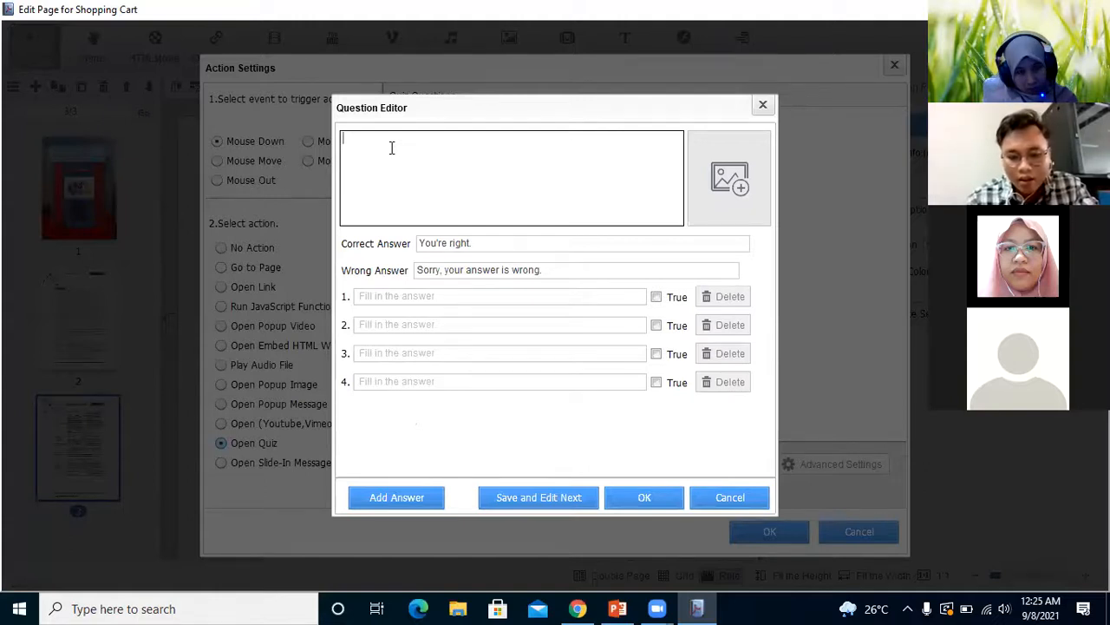
pyautogui.write('apaka')
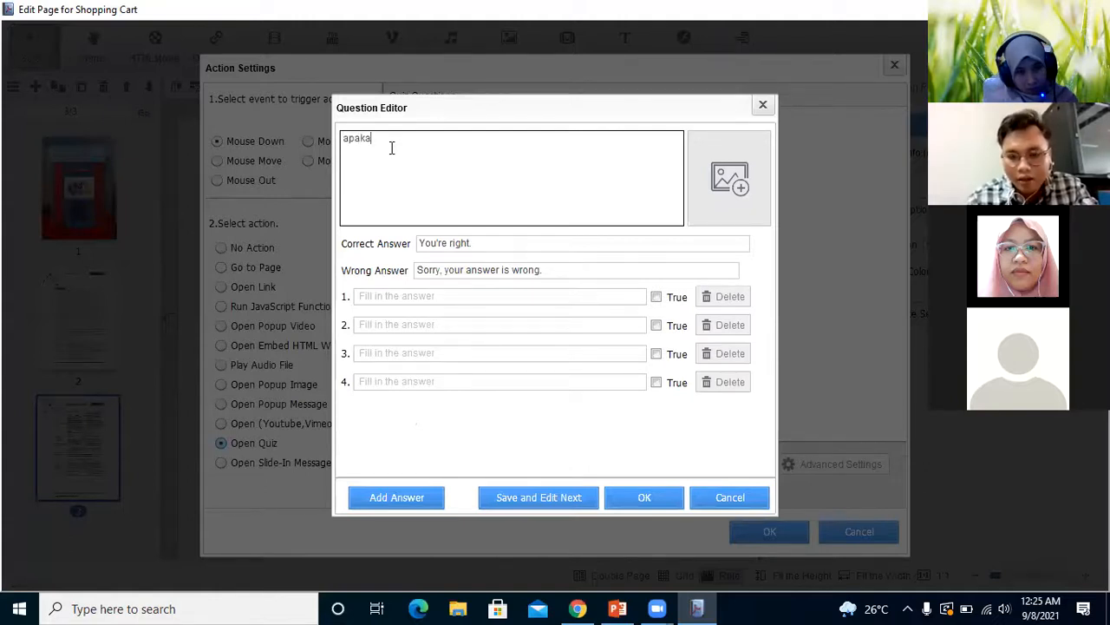
pyautogui.press('BackSpace')
pyautogui.press('BackSpace')
pyautogui.press('BackSpace')
pyautogui.press('BackSpace')
pyautogui.press('BackSpace')
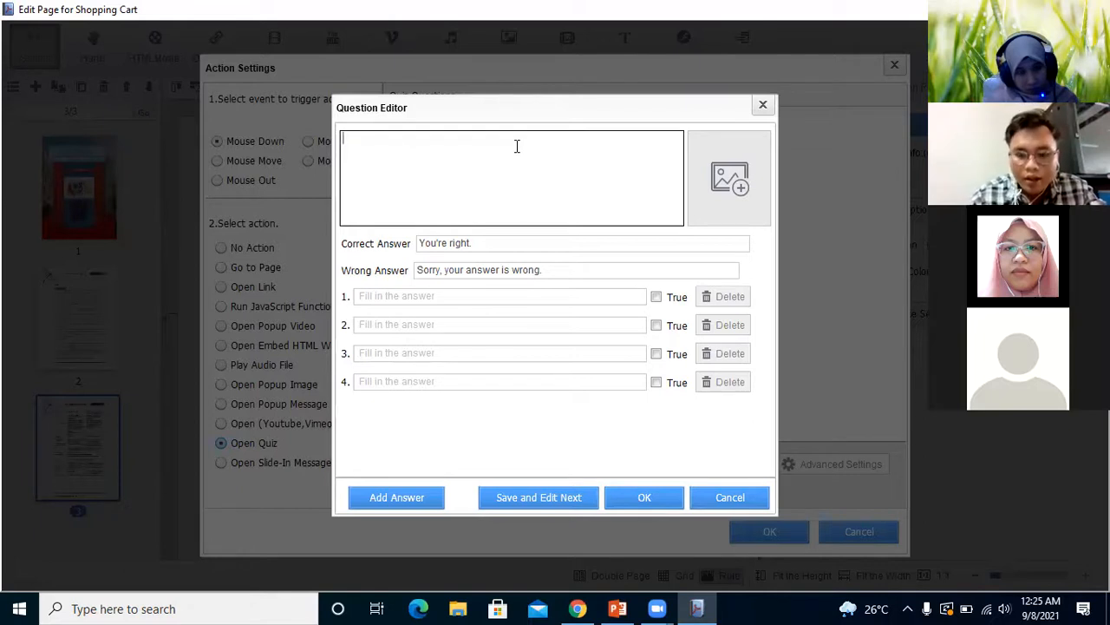
pyautogui.write('siap')
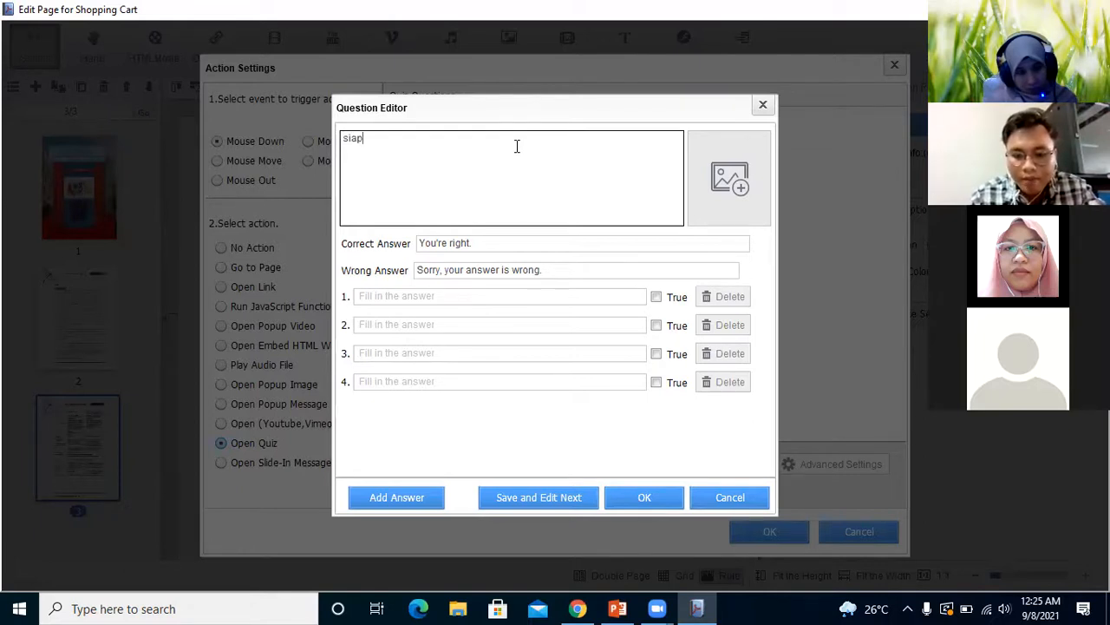
pyautogui.write('a bapak')
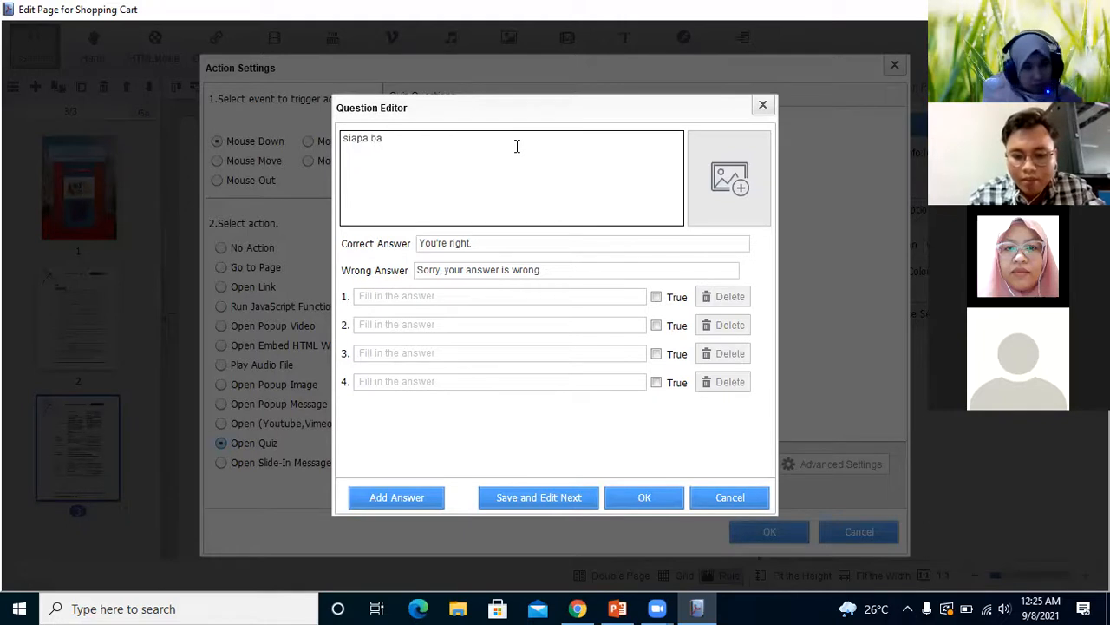
pyautogui.press('BackSpace')
pyautogui.press('BackSpace')
pyautogui.press('BackSpace')
pyautogui.press('BackSpace')
pyautogui.press('BackSpace')
pyautogui.press('BackSpace')
pyautogui.write('penemu')
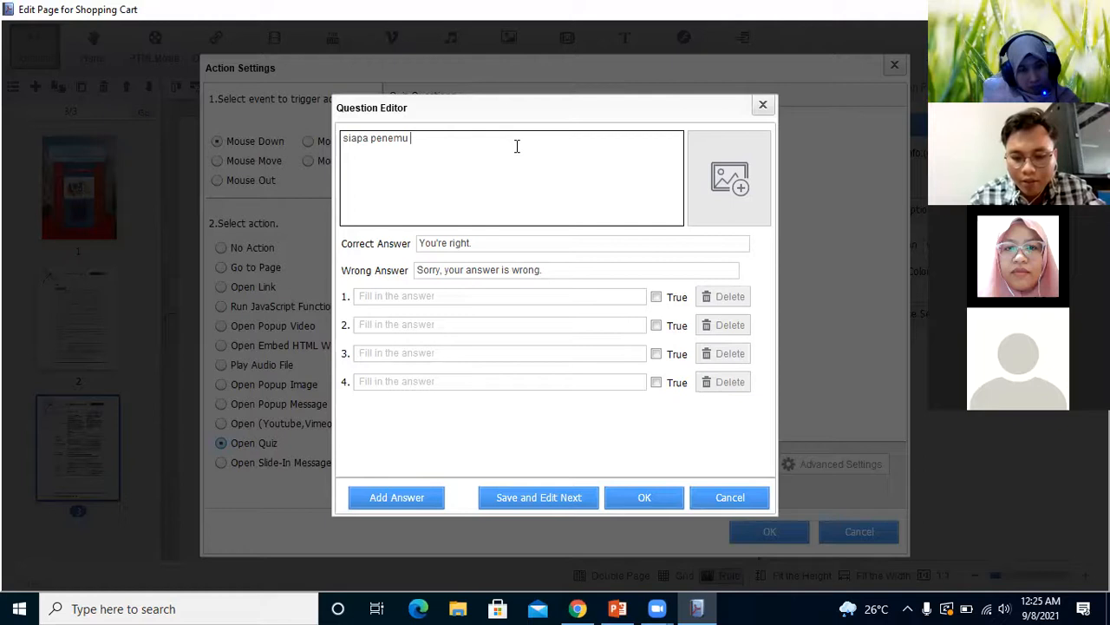
pyautogui.write(' telepo')
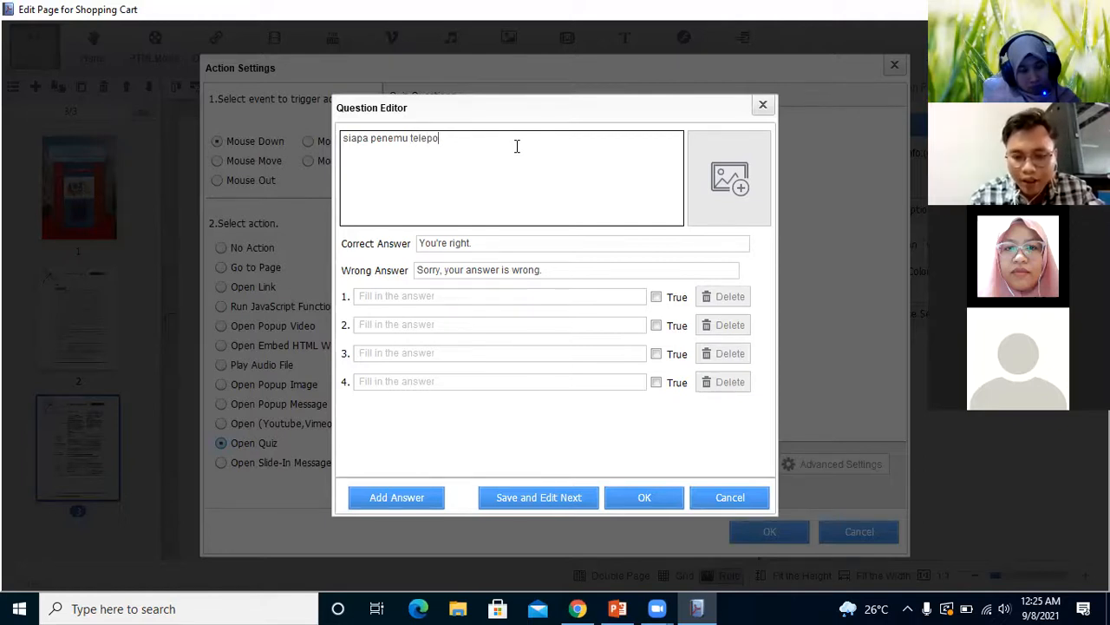
pyautogui.write('n')
# Replace the question's correct-answer message with "anda benar"
pyautogui.click(569, 243)
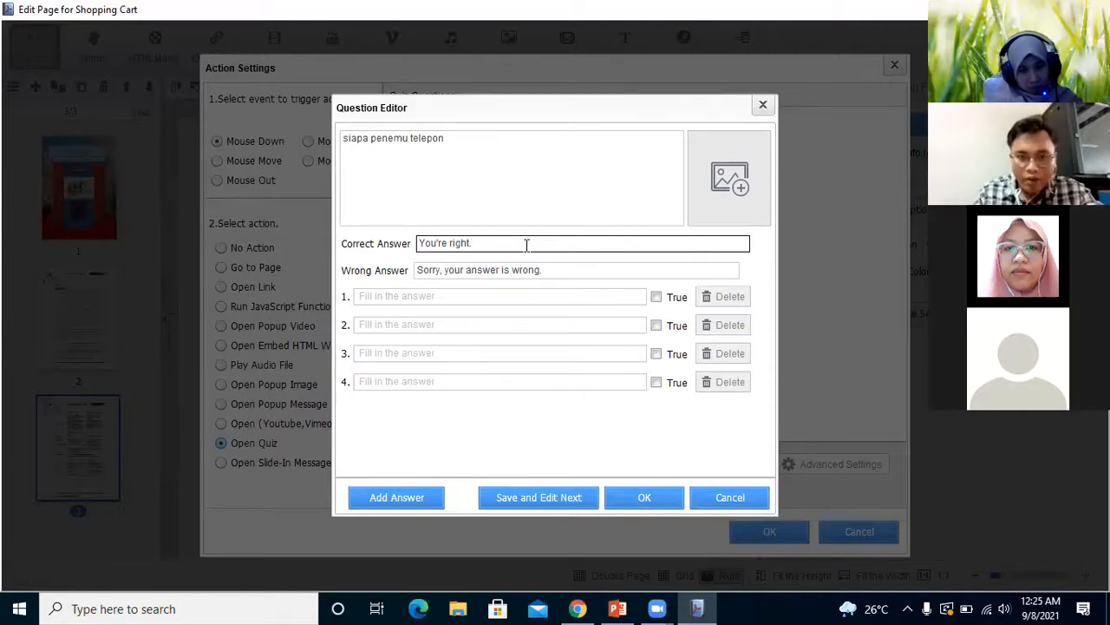
pyautogui.click(492, 243)
pyautogui.press('BackSpace')
pyautogui.press('BackSpace')
pyautogui.press('BackSpace')
pyautogui.press('BackSpace')
pyautogui.press('BackSpace')
pyautogui.press('BackSpace')
pyautogui.press('BackSpace')
pyautogui.press('BackSpace')
pyautogui.press('BackSpace')
pyautogui.press('BackSpace')
pyautogui.press('BackSpace')
pyautogui.press('BackSpace')
pyautogui.press('BackSpace')
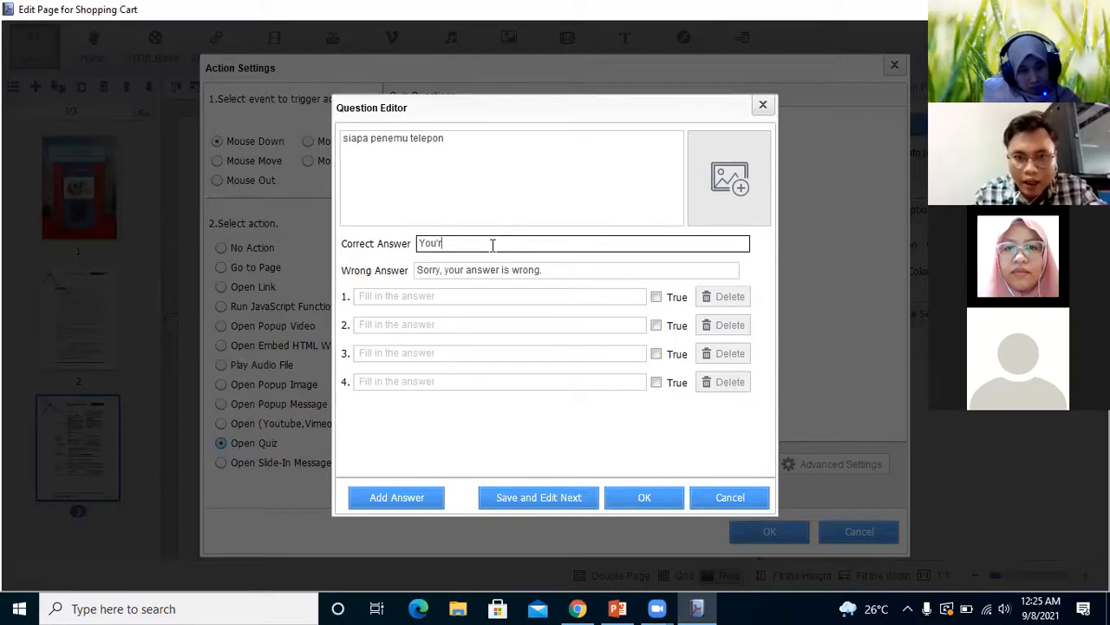
pyautogui.write('anda benar')
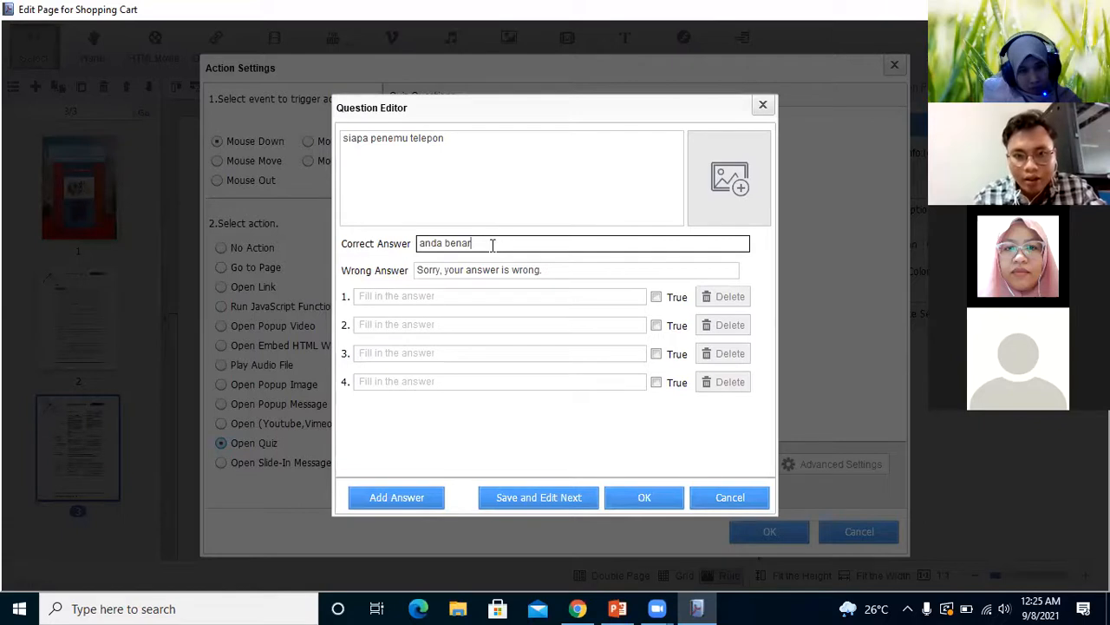
# Replace the question's wrong-answer message with "coba lagiii"
pyautogui.click(554, 271)
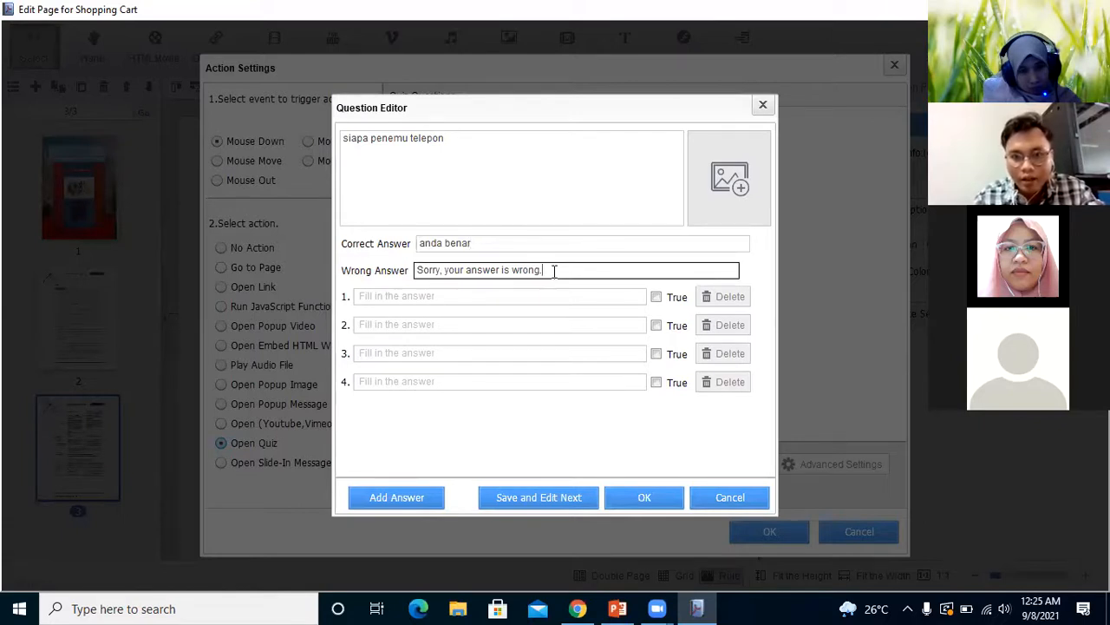
pyautogui.press('BackSpace')
pyautogui.press('BackSpace')
pyautogui.press('BackSpace')
pyautogui.press('BackSpace')
pyautogui.press('BackSpace')
pyautogui.press('BackSpace')
pyautogui.press('BackSpace')
pyautogui.press('BackSpace')
pyautogui.press('BackSpace')
pyautogui.press('BackSpace')
pyautogui.press('BackSpace')
pyautogui.press('BackSpace')
pyautogui.press('BackSpace')
pyautogui.press('BackSpace')
pyautogui.press('BackSpace')
pyautogui.press('BackSpace')
pyautogui.press('BackSpace')
pyautogui.press('BackSpace')
pyautogui.press('BackSpace')
pyautogui.press('BackSpace')
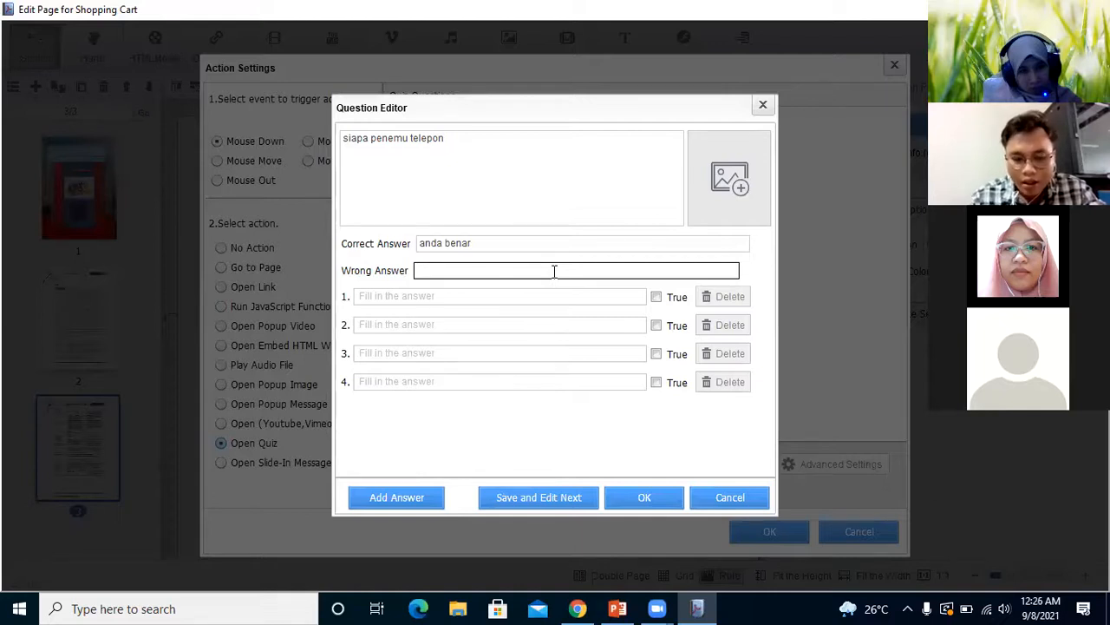
pyautogui.write('coba lagiii')
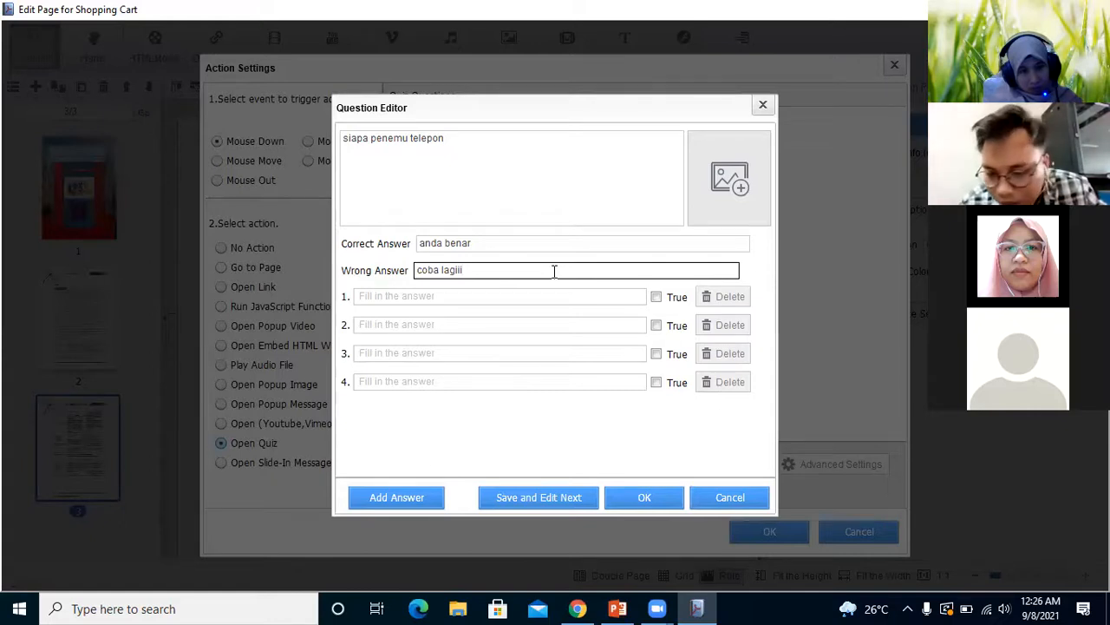
# Fill in the first answer option with "alexsander graham bell"
pyautogui.click(564, 296)
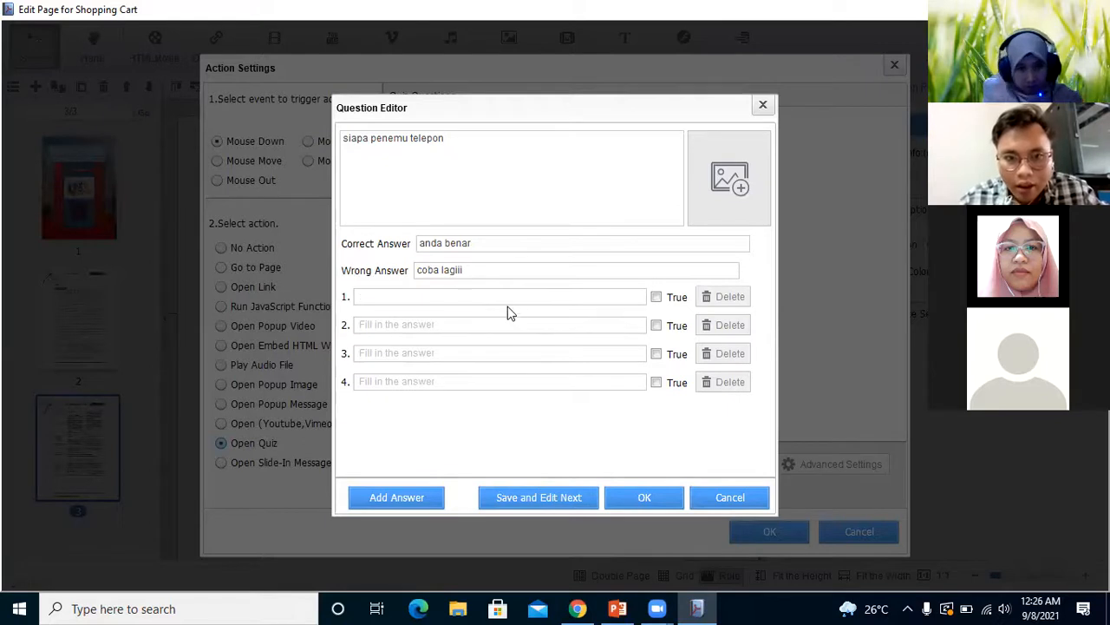
pyautogui.write('alex')
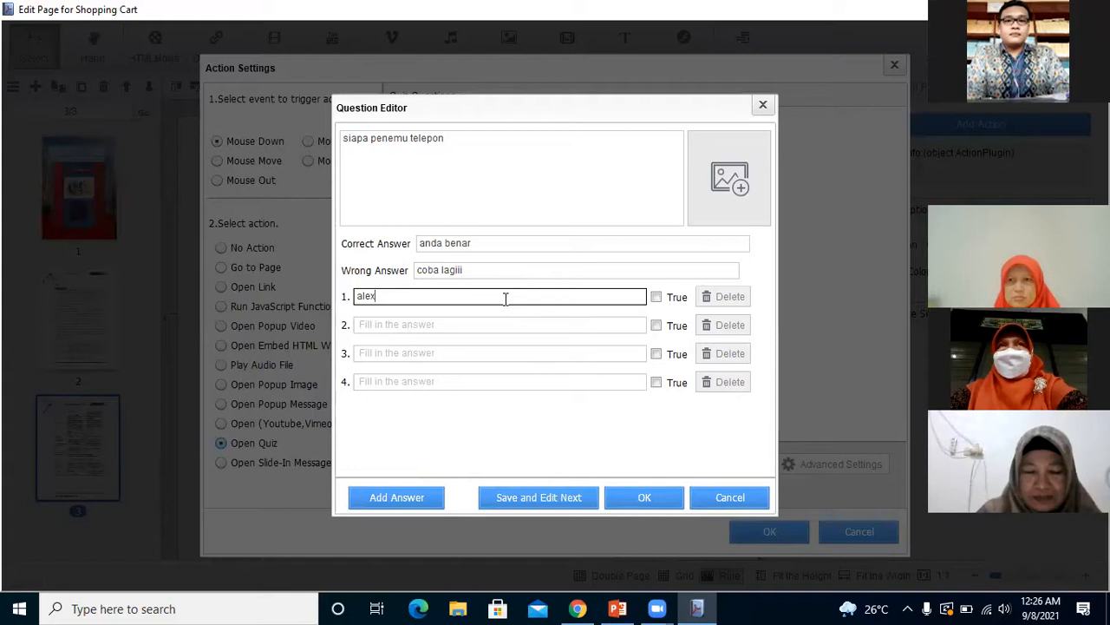
pyautogui.write('sander')
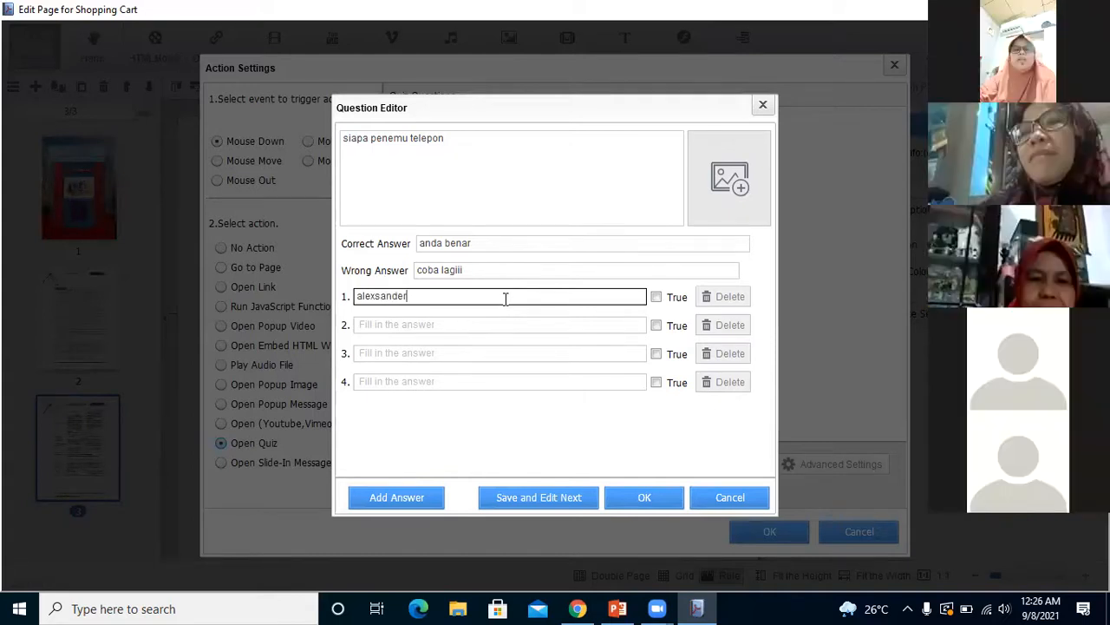
pyautogui.write(' graham bekl')
pyautogui.press('BackSpace')
pyautogui.press('BackSpace')
pyautogui.write('ll')
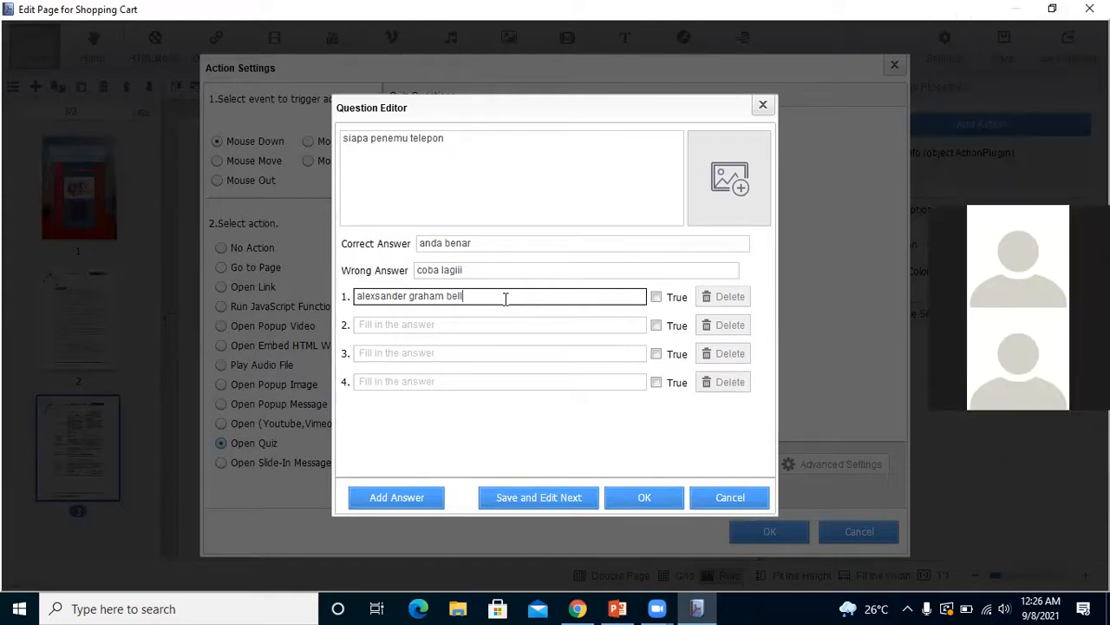
# Fill in the second answer option with "antonio meuci"
pyautogui.click(490, 324)
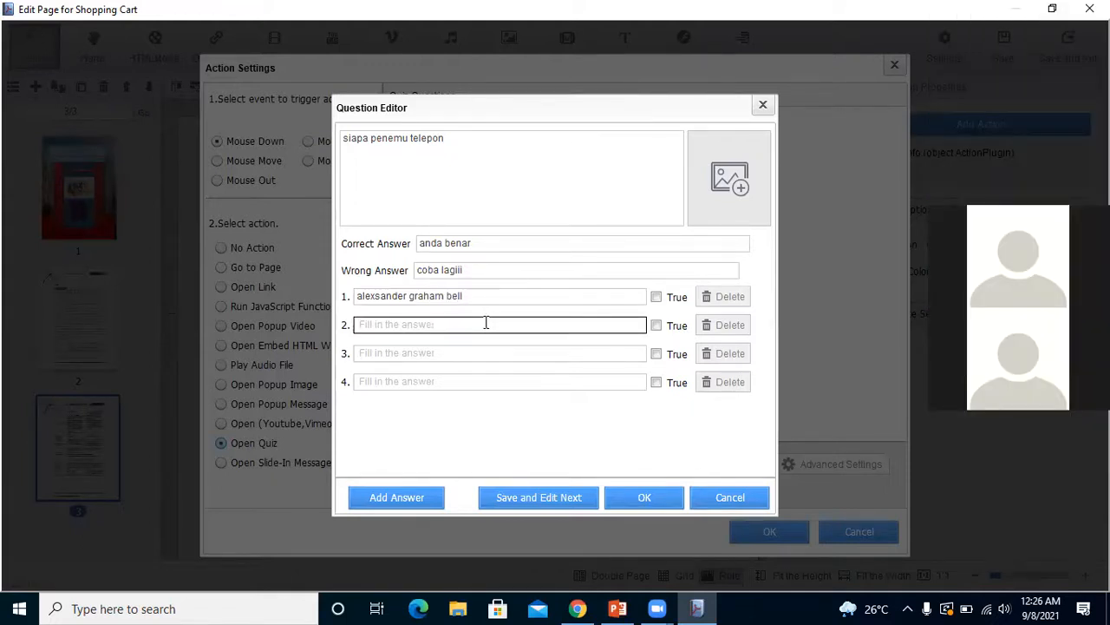
pyautogui.write('a')
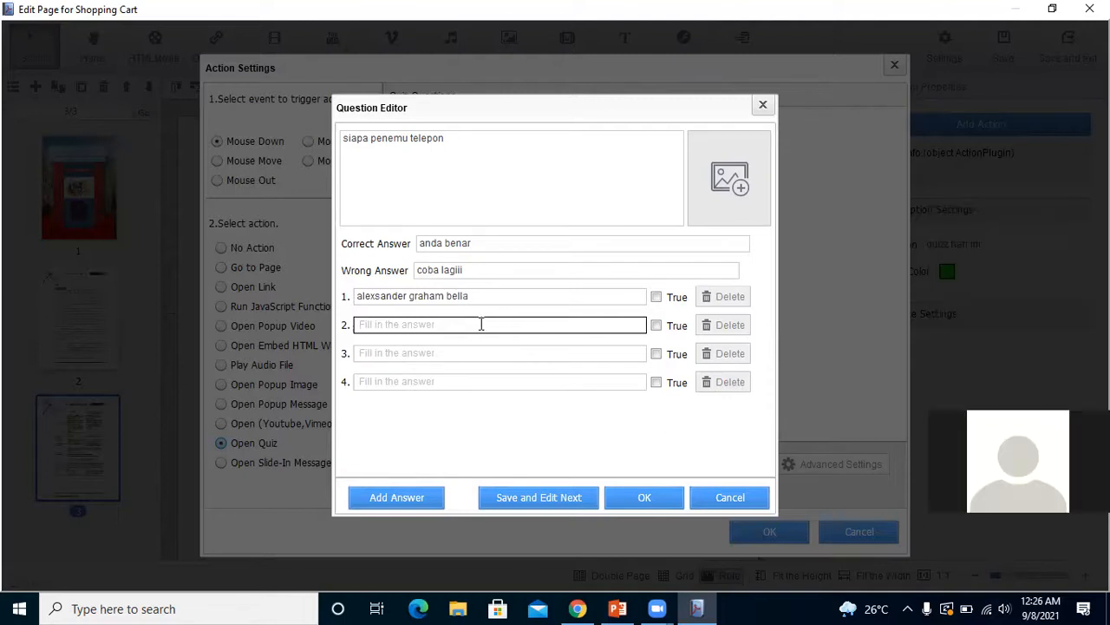
pyautogui.write('ant')
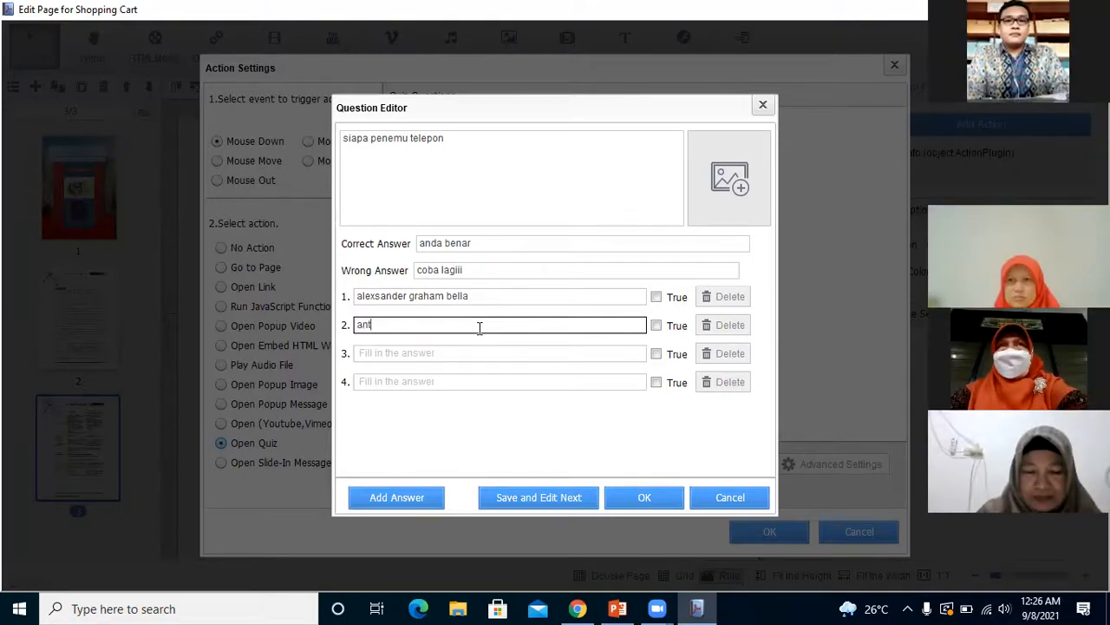
pyautogui.write('onio meuc')
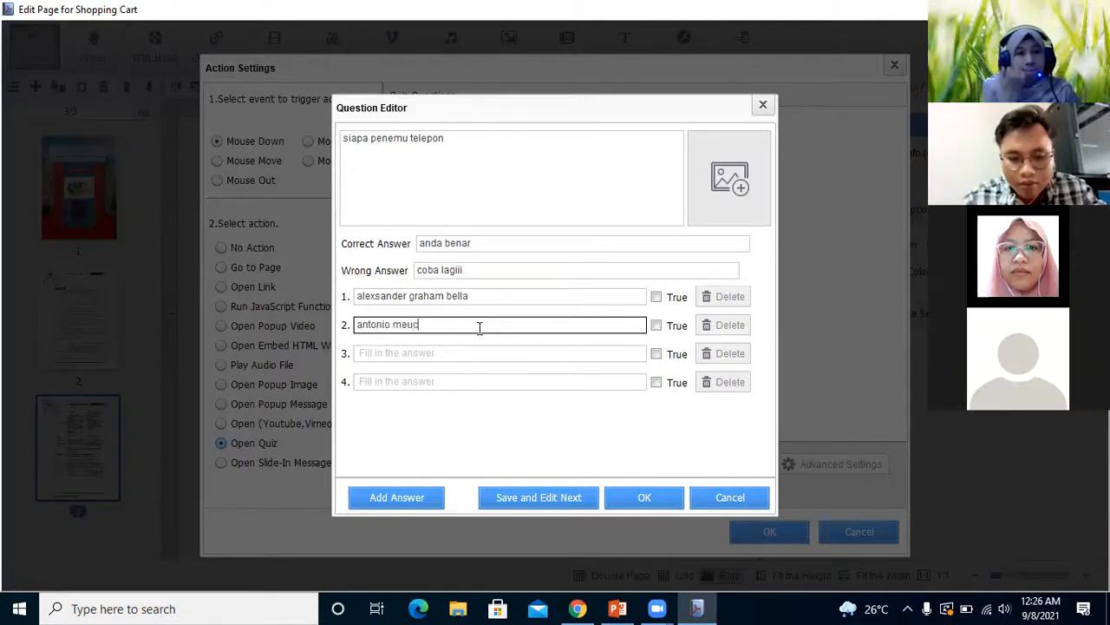
pyautogui.write('i')
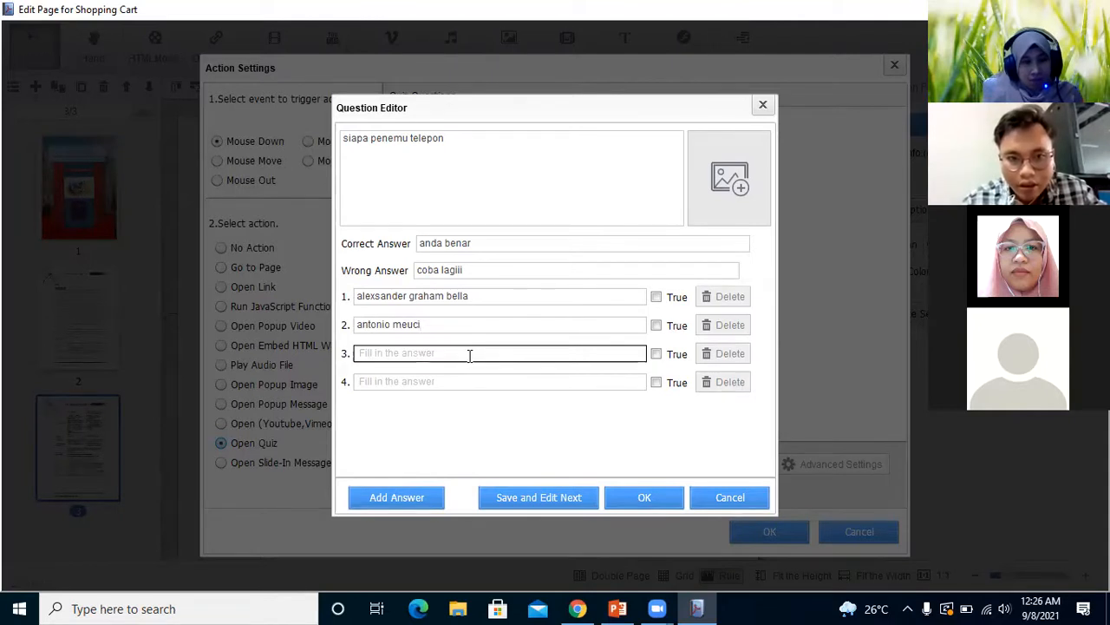
# Fill in the third answer option with "prabowo" and the fourth with "jokowi"
pyautogui.click(470, 355)
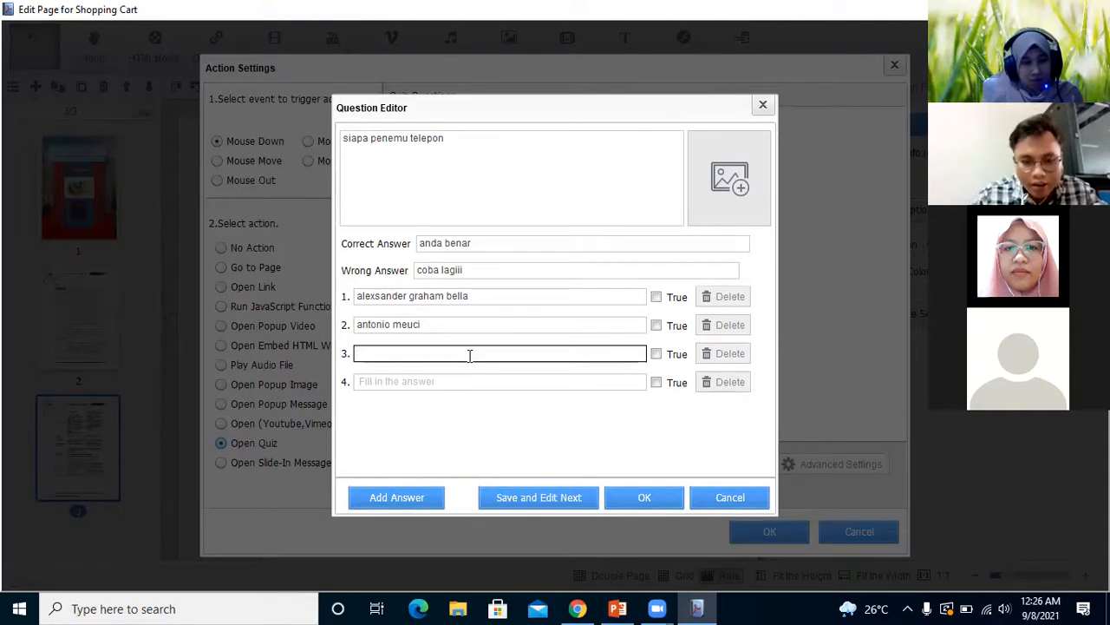
pyautogui.write('prab')
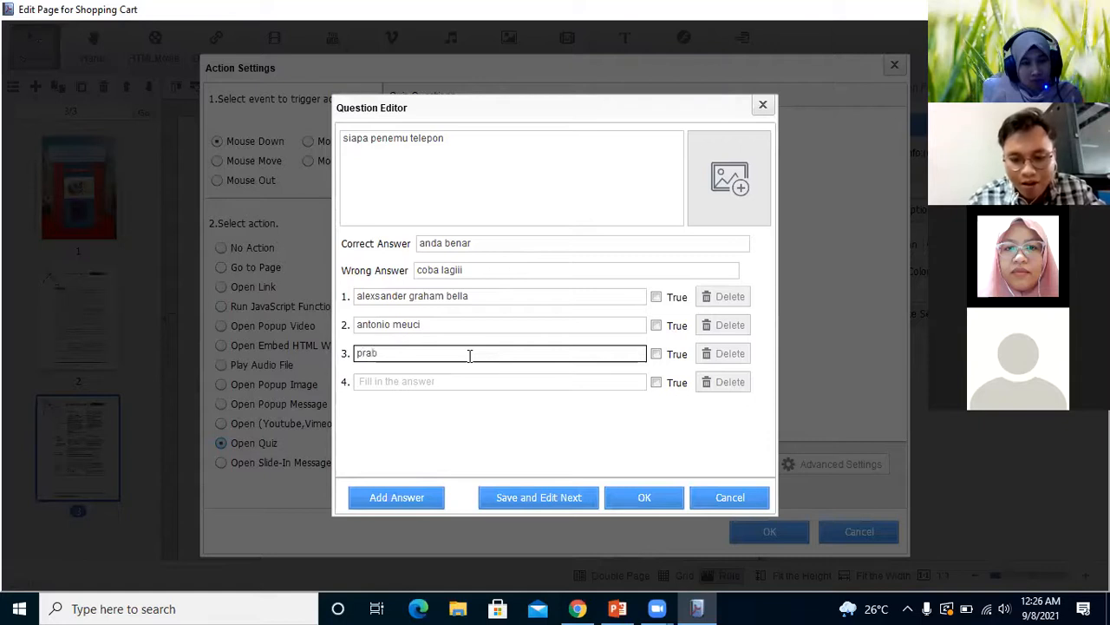
pyautogui.write('owo')
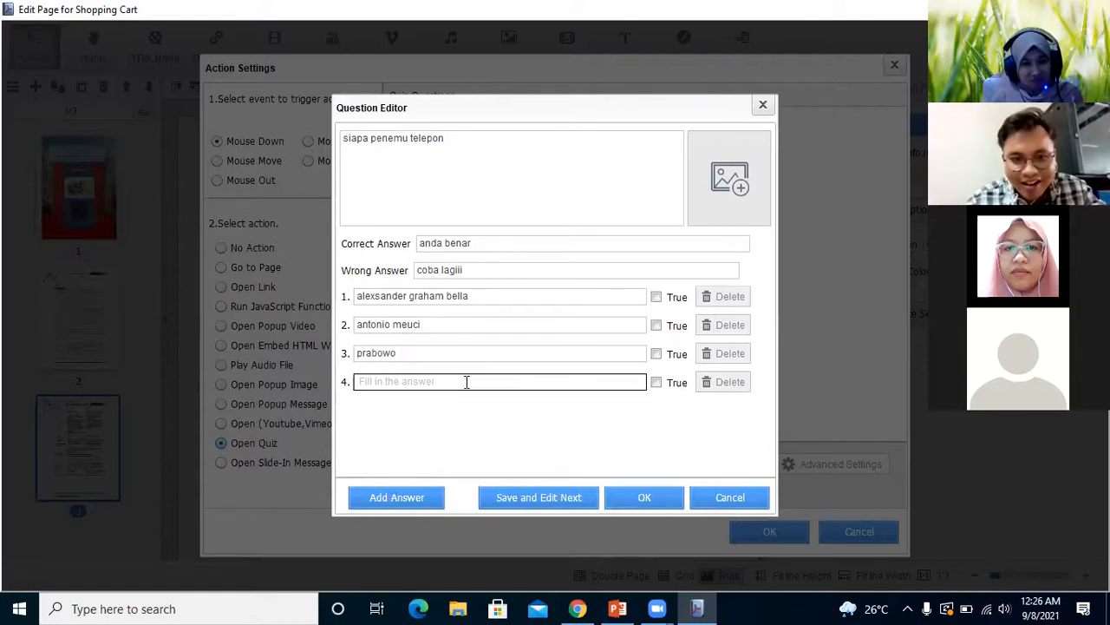
pyautogui.click(460, 384)
pyautogui.write('j')
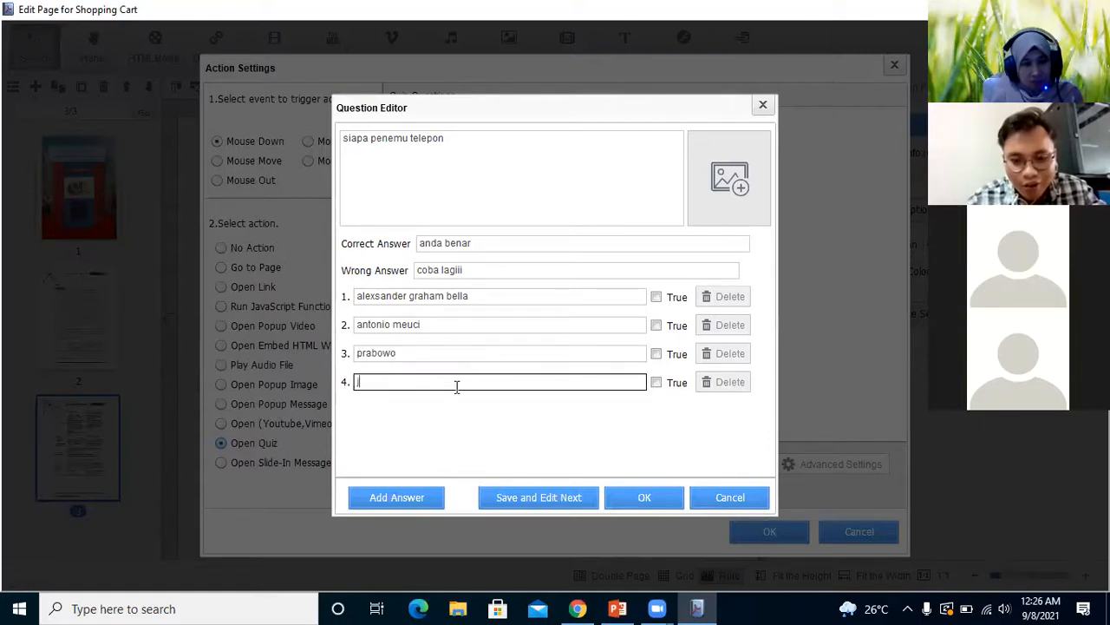
pyautogui.write('okowi')
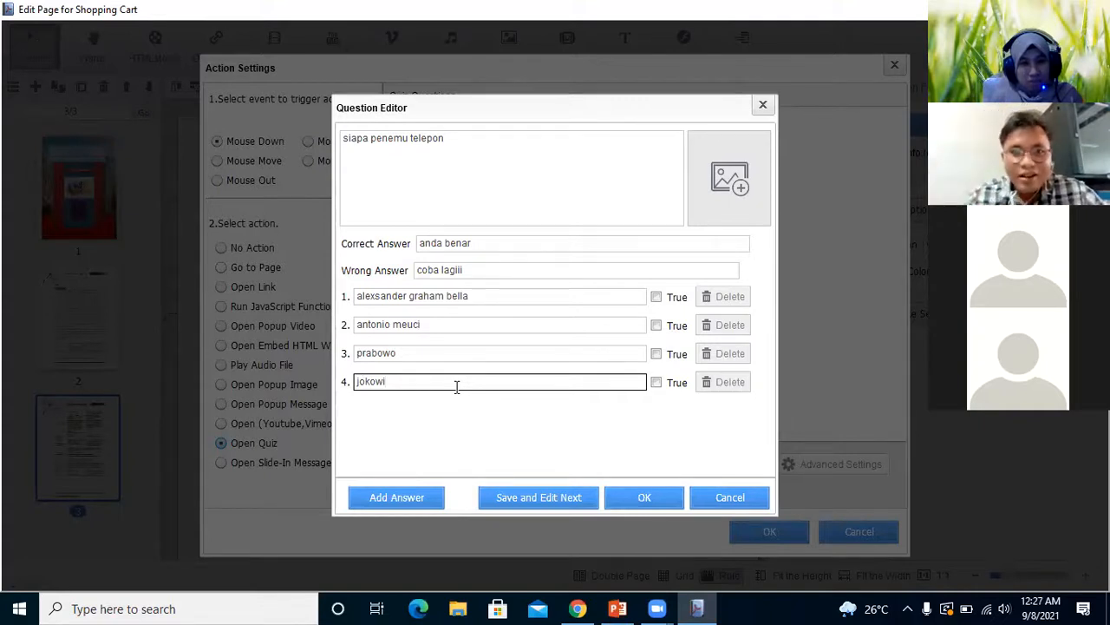
# Mark the first answer as true and save the question, closing the question editor and the action settings
pyautogui.click(590, 168)
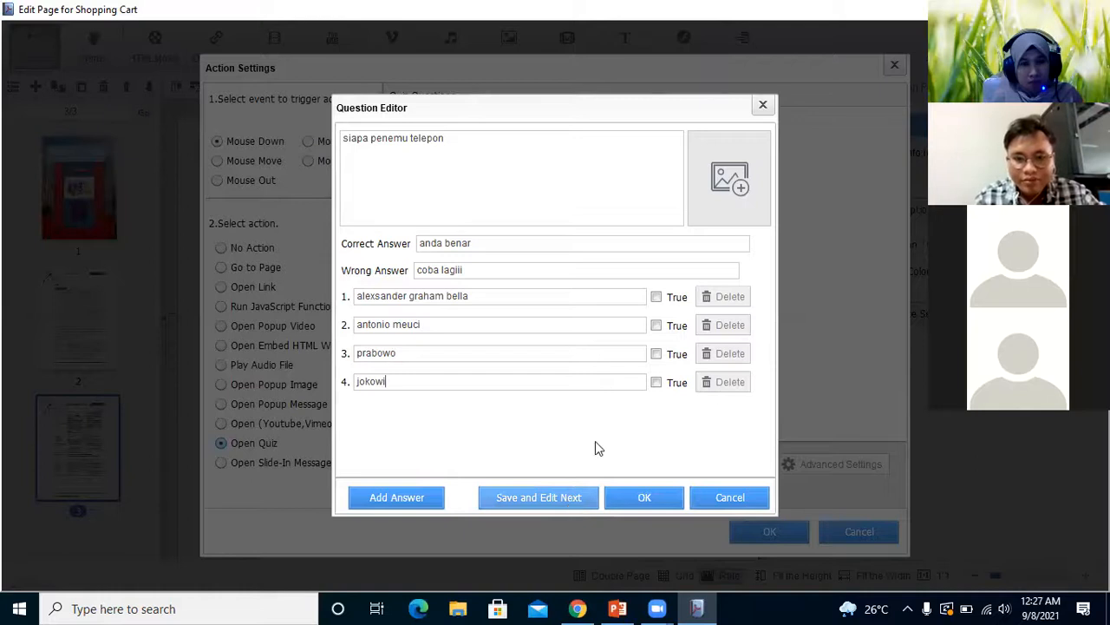
pyautogui.click(656, 297)
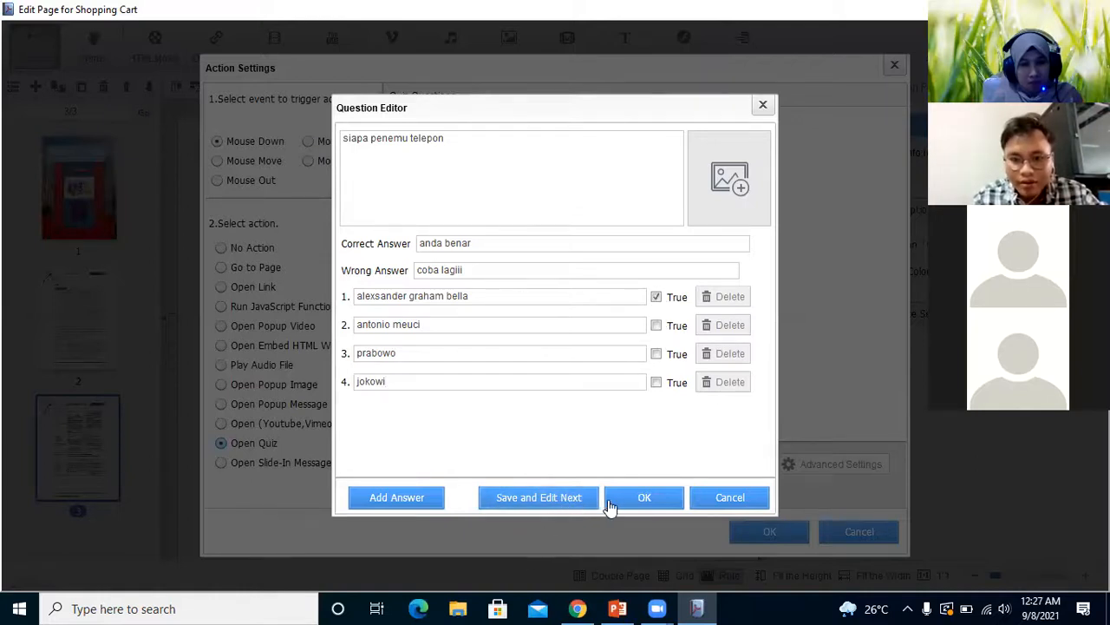
pyautogui.click(538, 497)
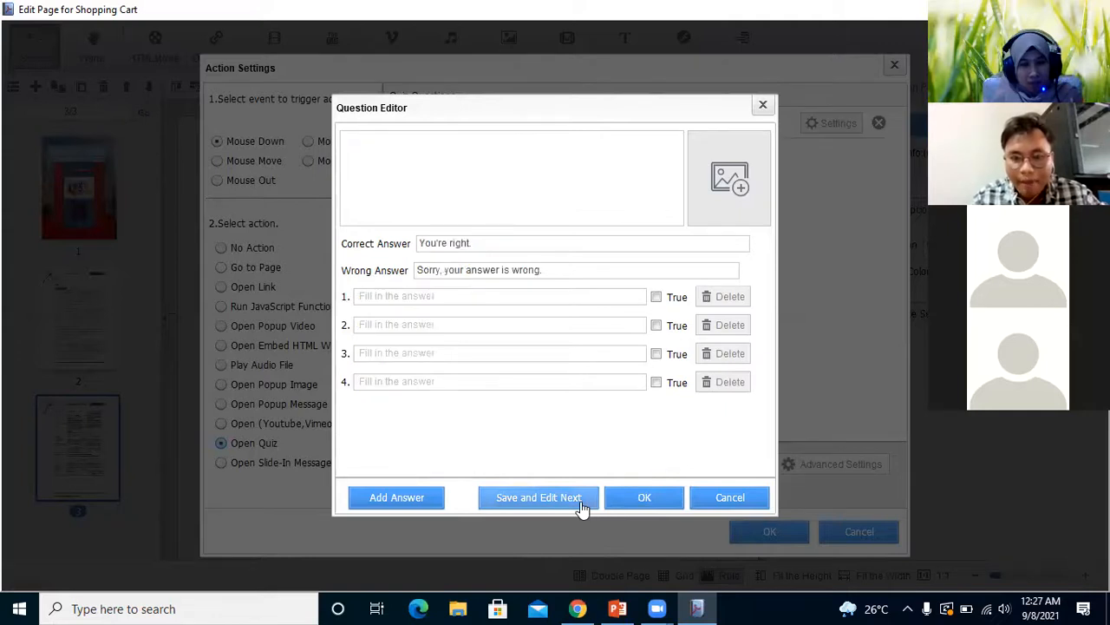
pyautogui.click(764, 106)
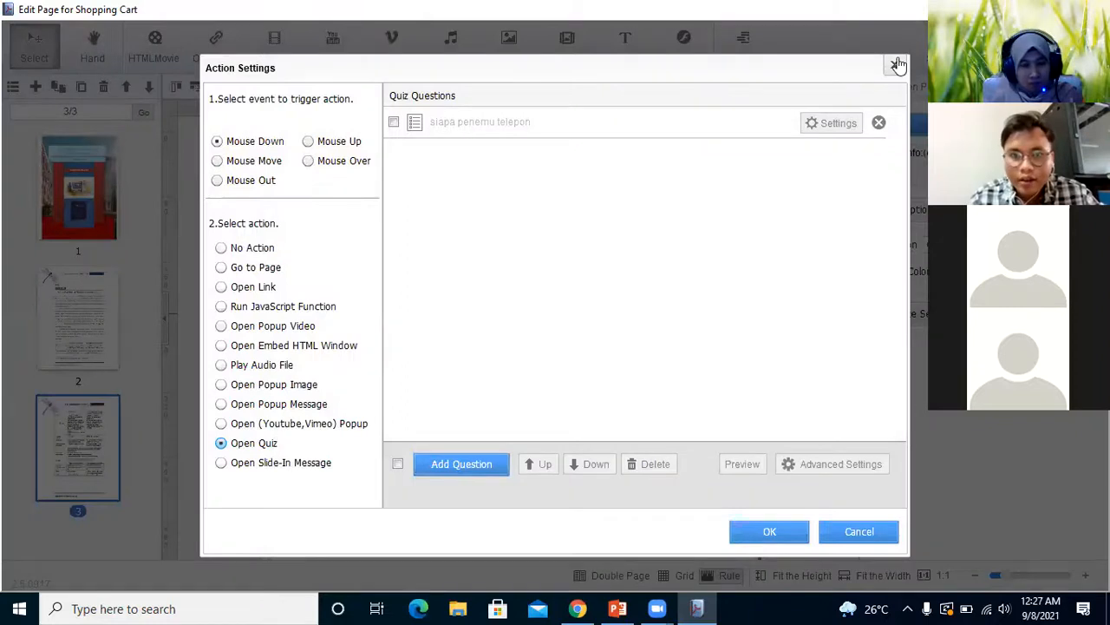
pyautogui.click(859, 531)
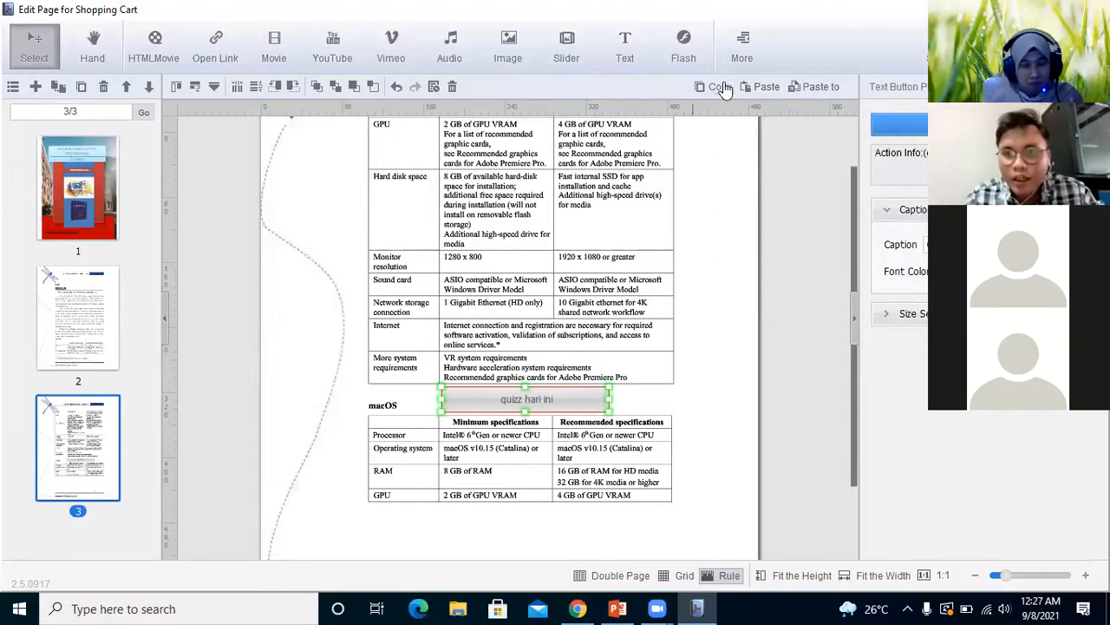
# Place a glossy black button from the Watermark library on page 3, just below the "quizz hari ini" text button
pyautogui.click(743, 56)
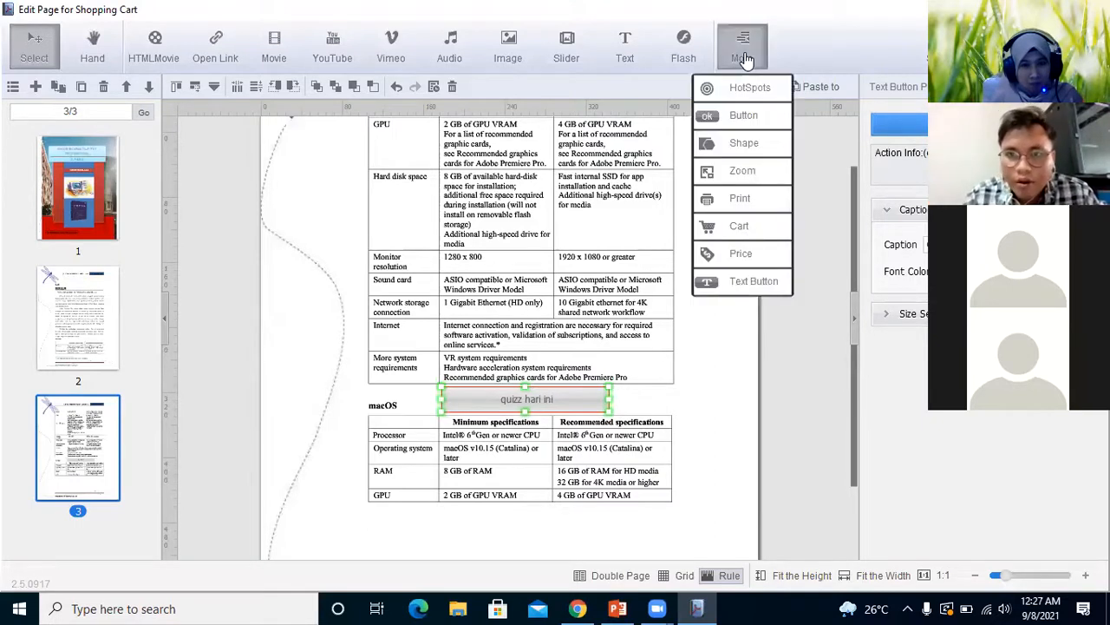
pyautogui.click(740, 126)
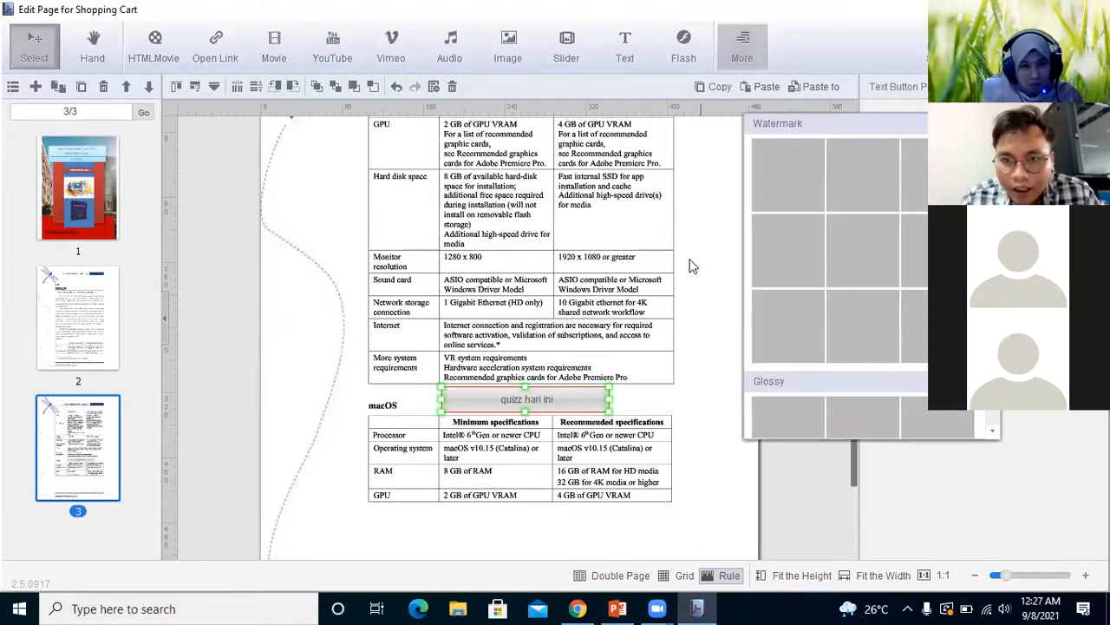
pyautogui.click(751, 56)
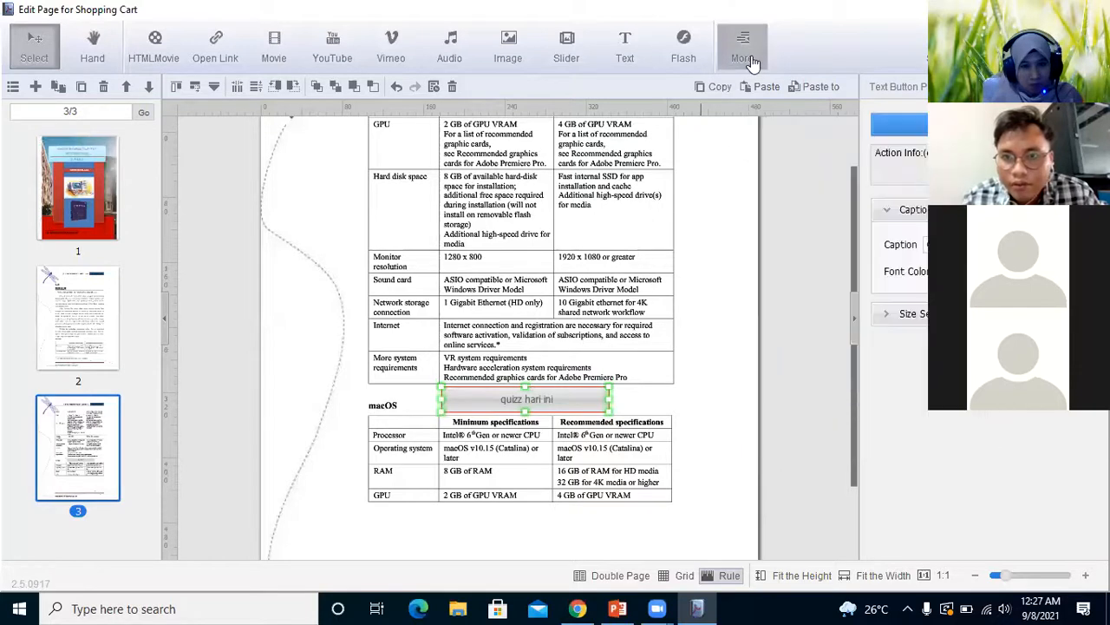
pyautogui.click(750, 59)
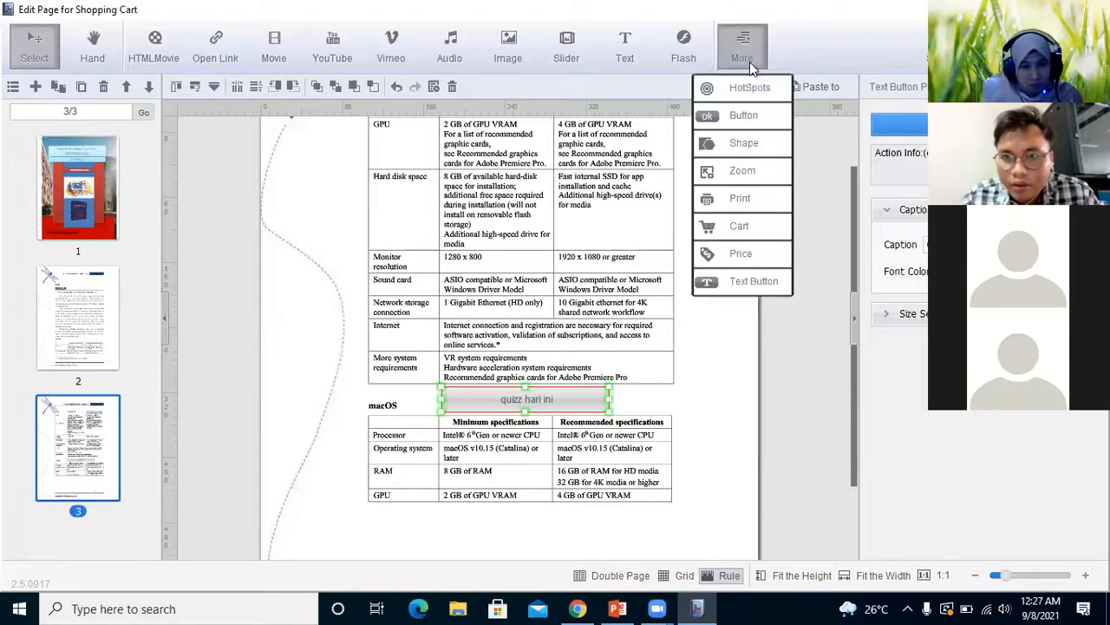
pyautogui.click(746, 120)
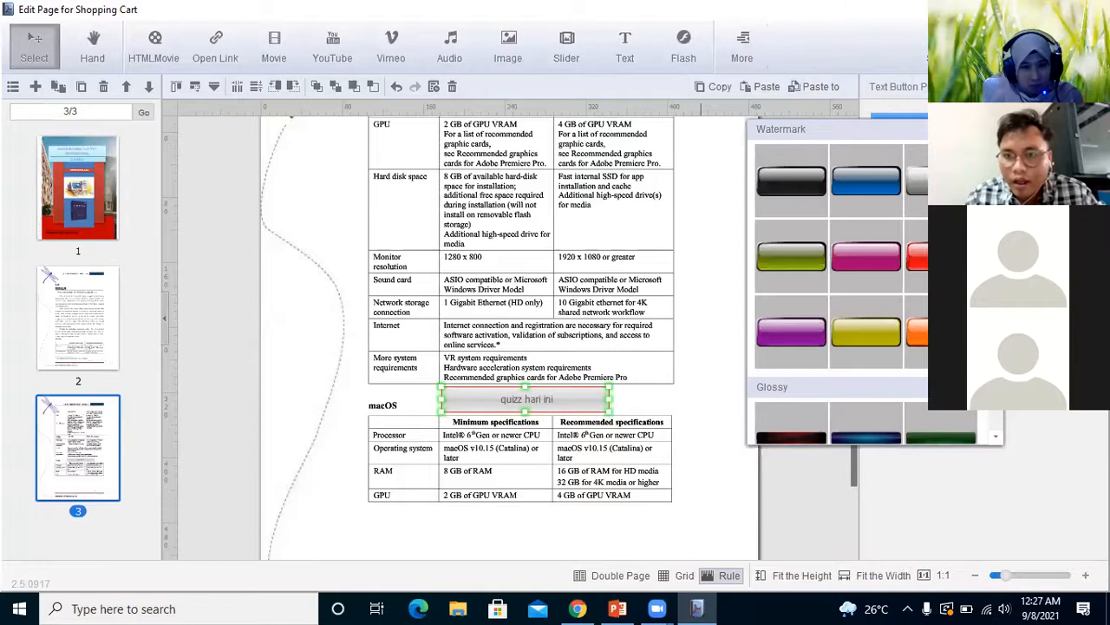
pyautogui.click(803, 176)
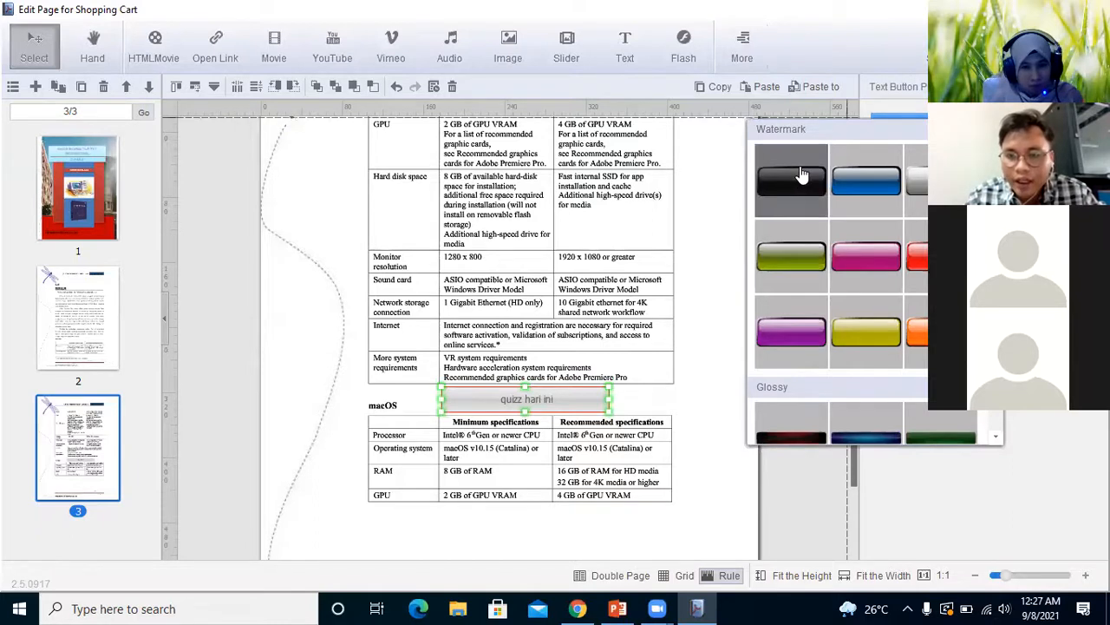
pyautogui.click(704, 291)
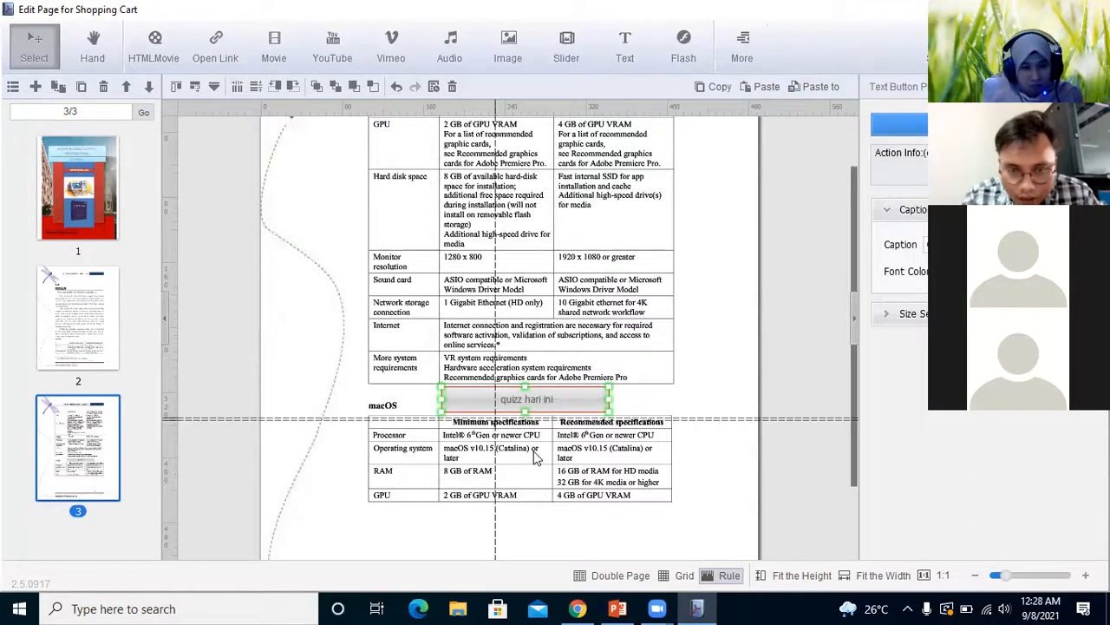
pyautogui.click(590, 458)
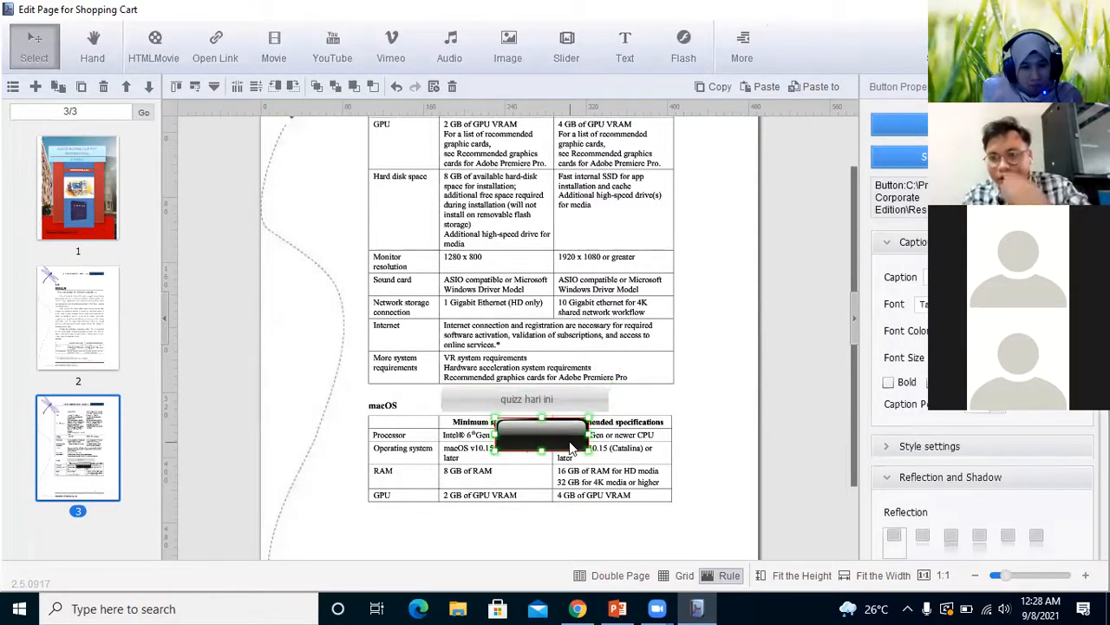
# Set the new black button's caption to "quiss"
pyautogui.click(981, 277)
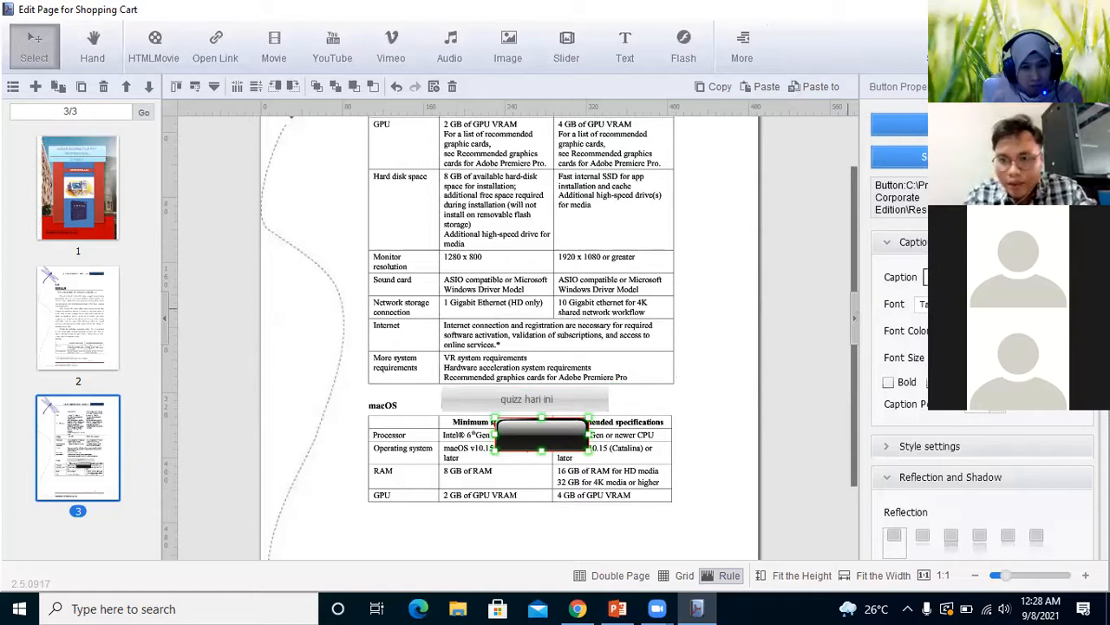
pyautogui.write('rer')
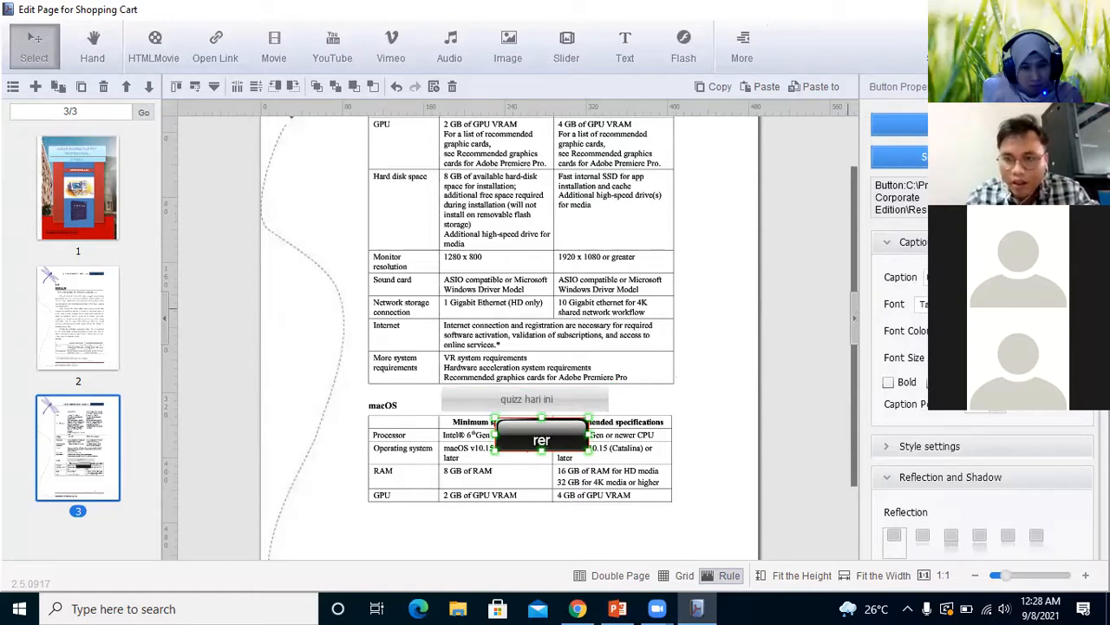
pyautogui.press('BackSpace')
pyautogui.press('BackSpace')
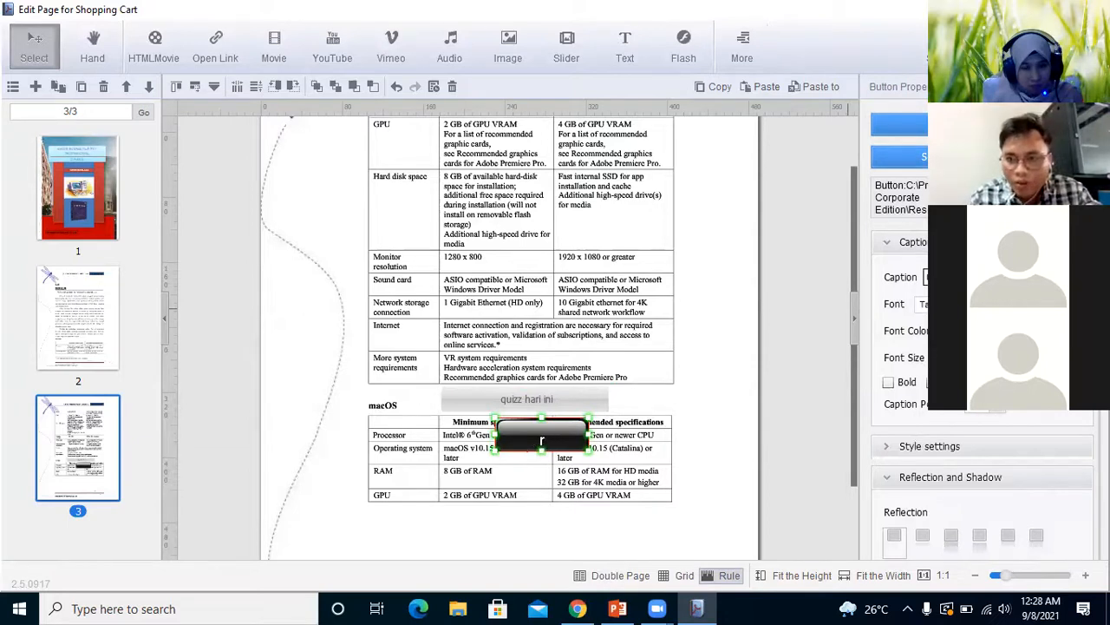
pyautogui.press('BackSpace')
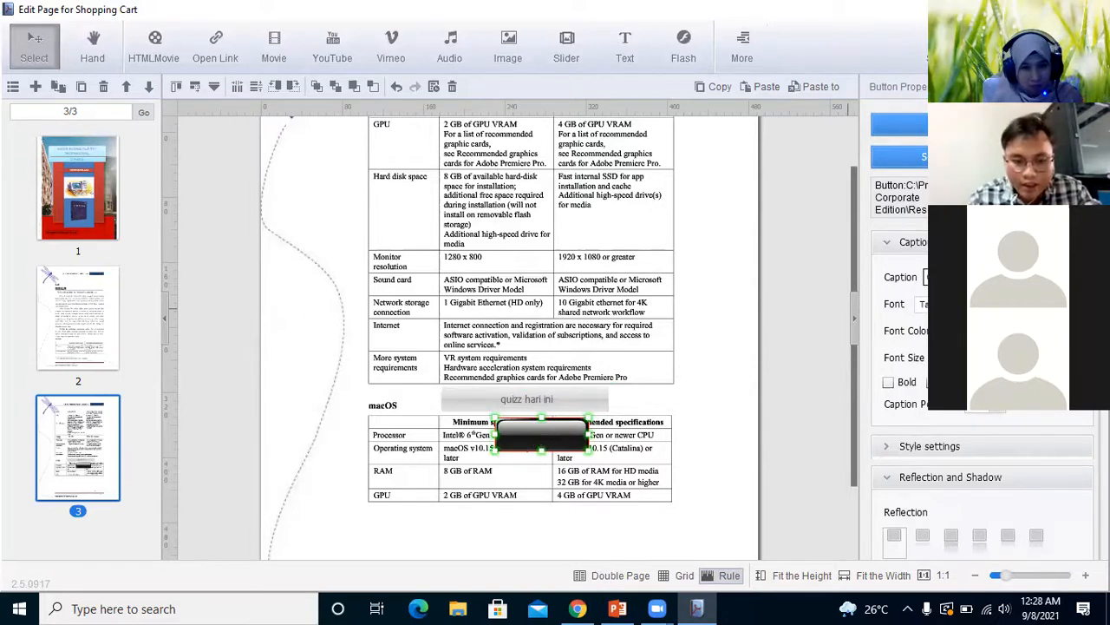
pyautogui.write('quiss')
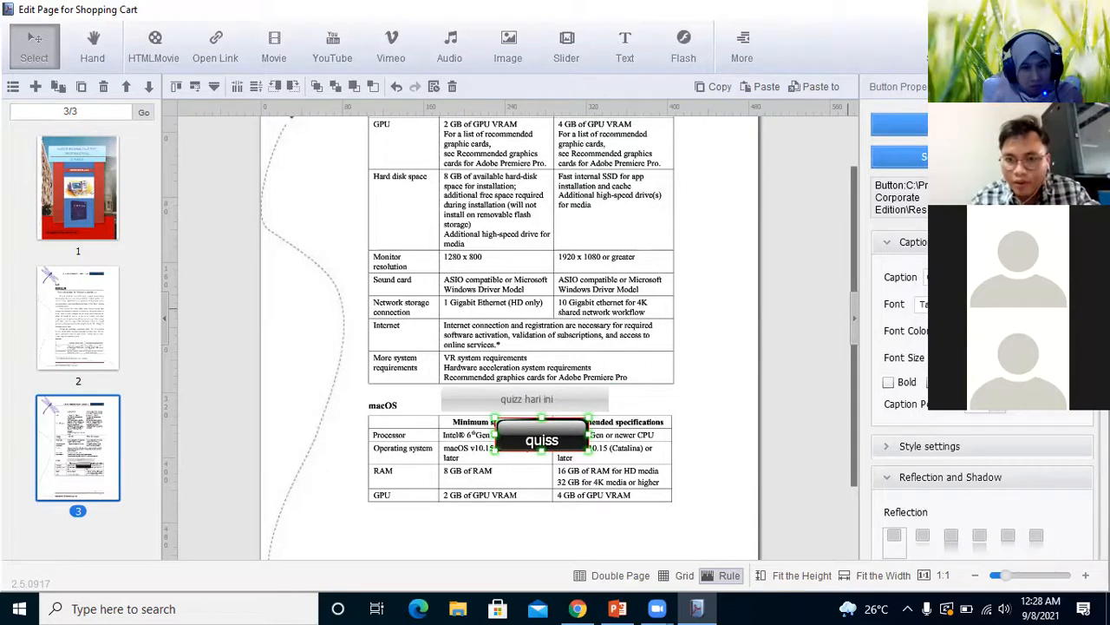
# Make the black button's caption bold and italic and shift it slightly upward within the button
pyautogui.click(888, 383)
pyautogui.click(933, 382)
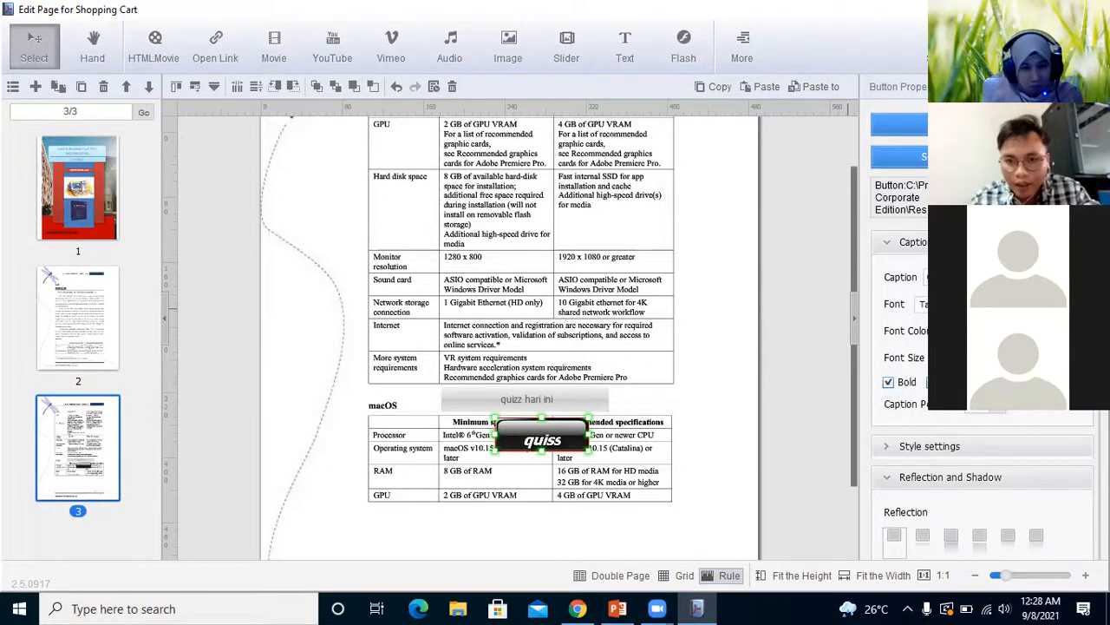
pyautogui.click(1000, 408)
pyautogui.moveTo(965, 429); pyautogui.dragTo(937, 427)
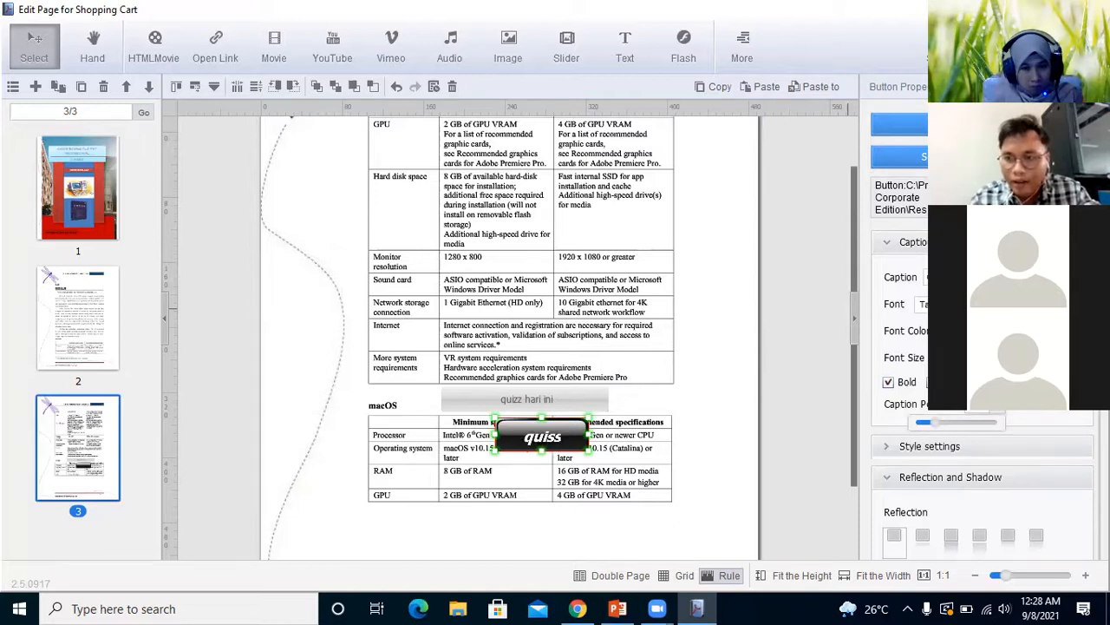
# Change the font color of the black button's caption to bright green
pyautogui.click(1015, 330)
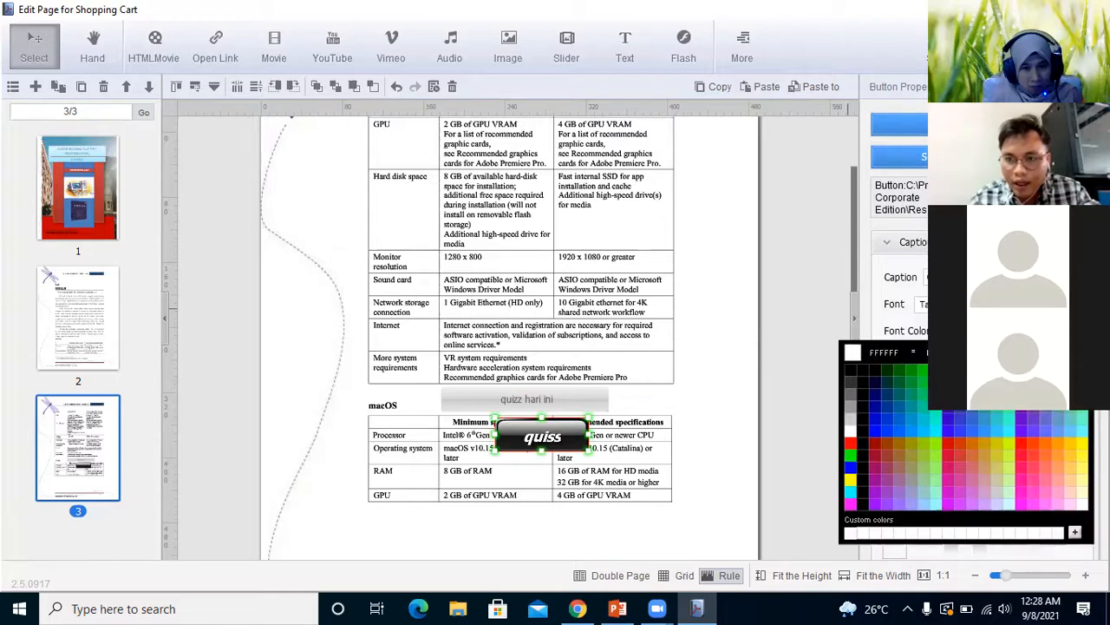
pyautogui.click(913, 381)
pyautogui.press('Return')
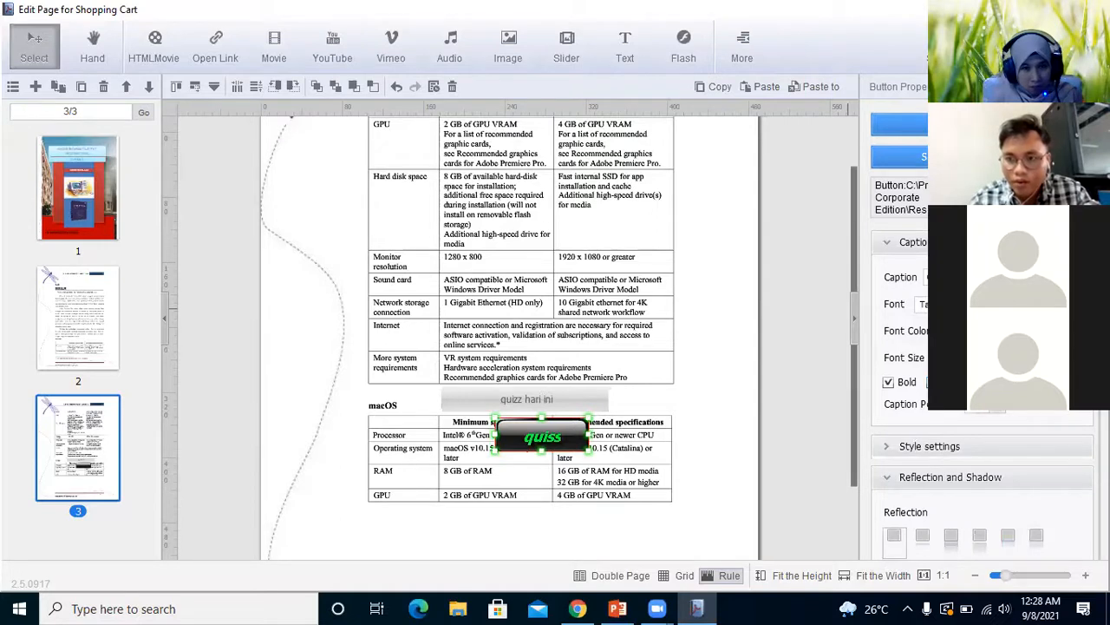
# Give the black button a reflection set slightly apart beneath it, and apply its shadow at Bottom only
pyautogui.scroll(-4, 980, 390)
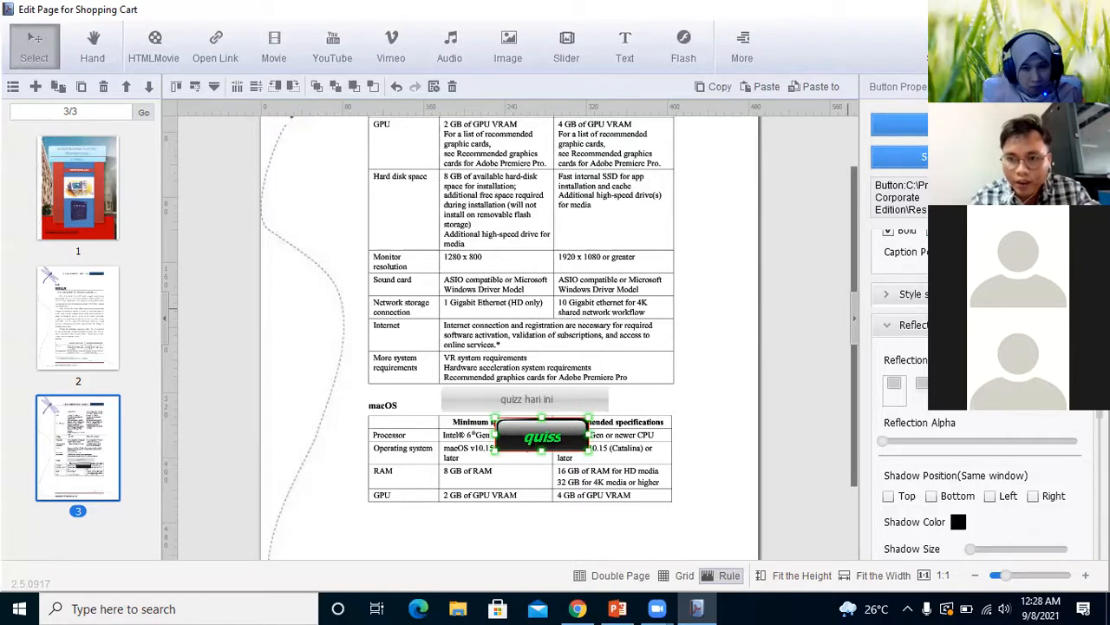
pyautogui.click(951, 390)
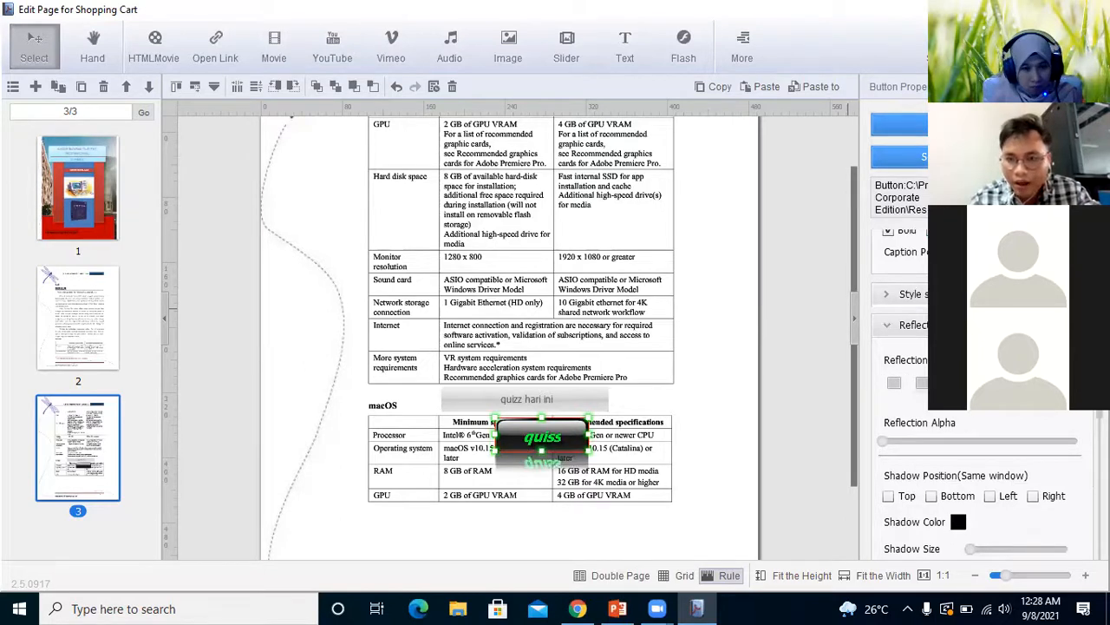
pyautogui.click(978, 386)
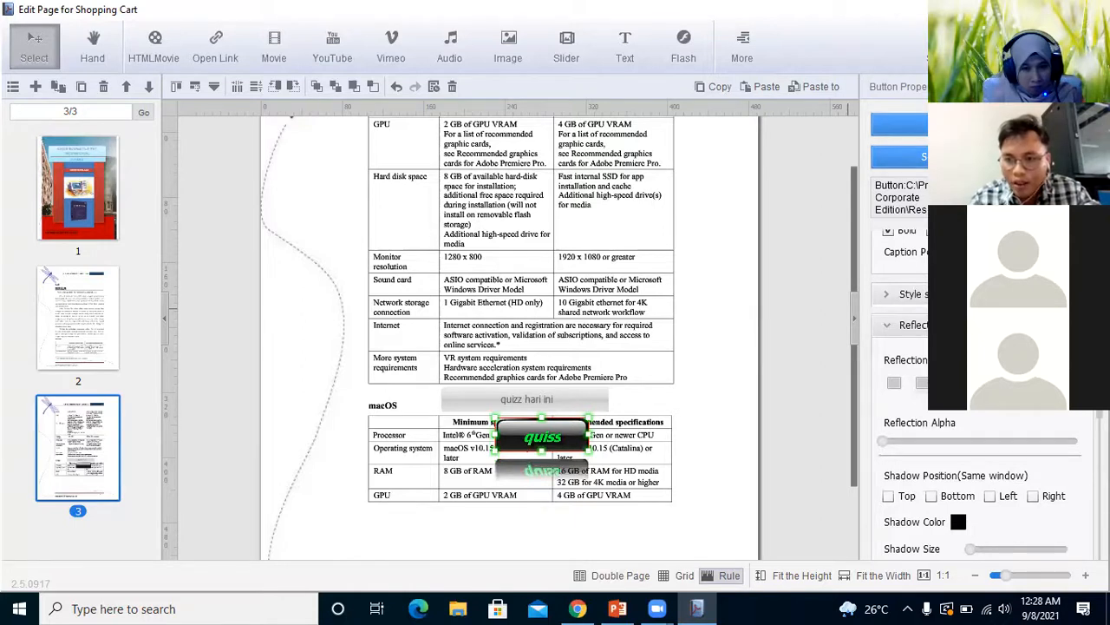
pyautogui.scroll(-5, 1087, 469)
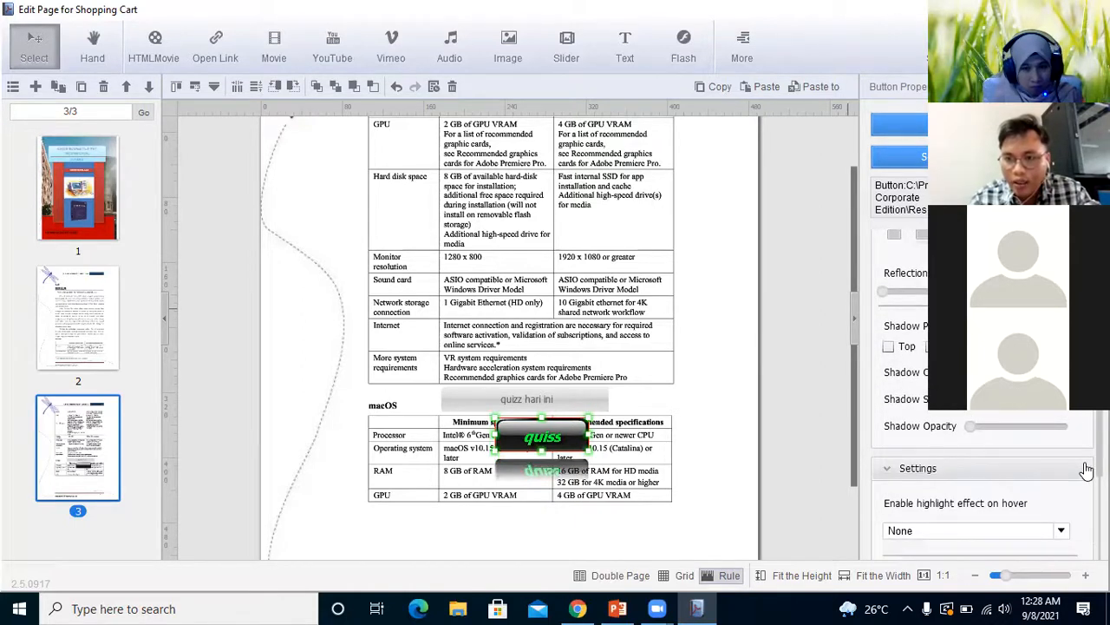
pyautogui.click(888, 349)
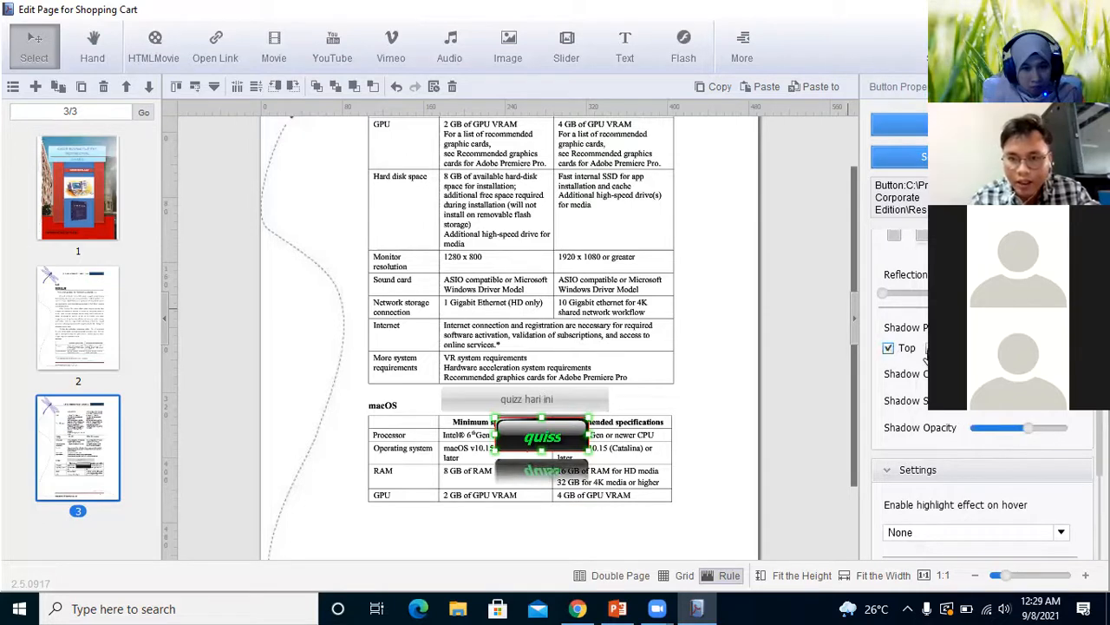
pyautogui.click(926, 349)
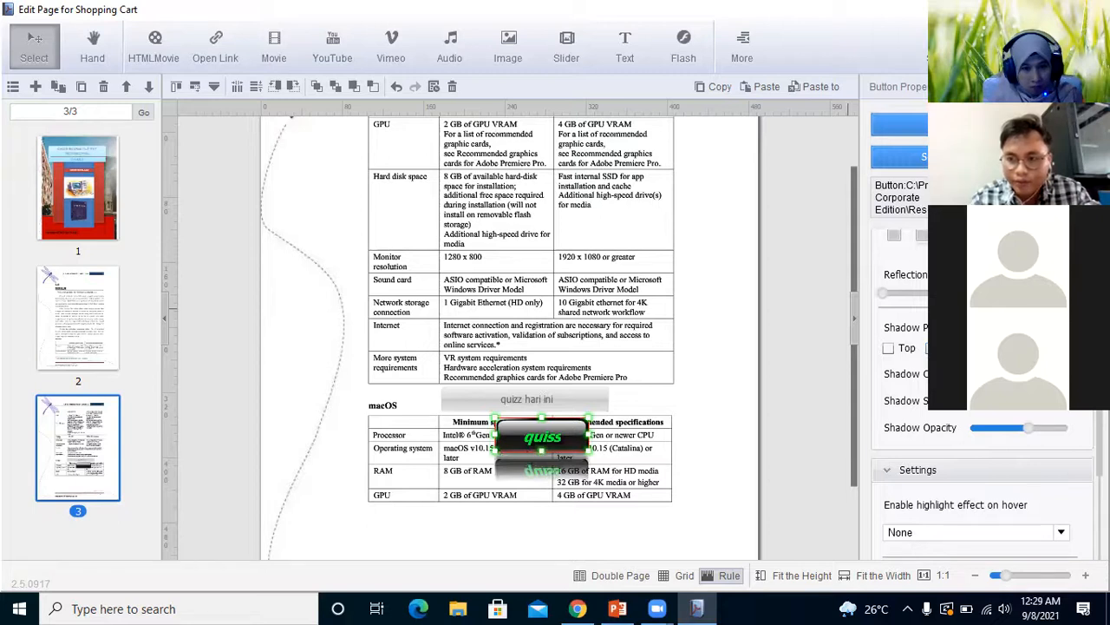
# Look through the black button's caption, style library, reflection, shadow, hover effect, tooltip and size settings
pyautogui.scroll(-3, 1081, 399)
pyautogui.scroll(1, 1080, 399)
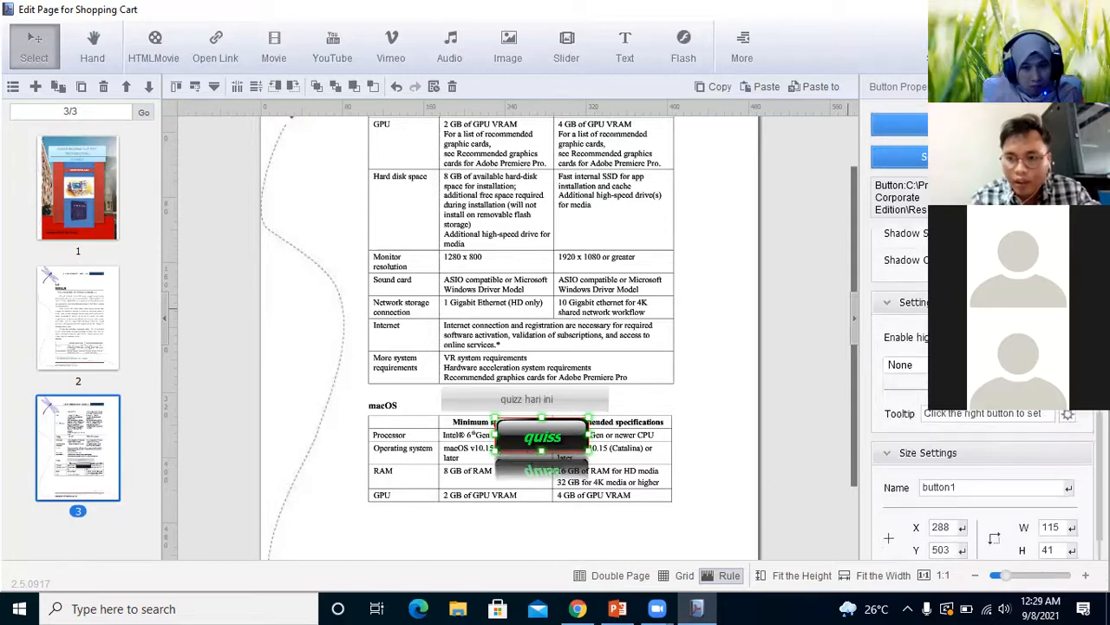
pyautogui.scroll(3, 1081, 416)
pyautogui.scroll(3, 1080, 399)
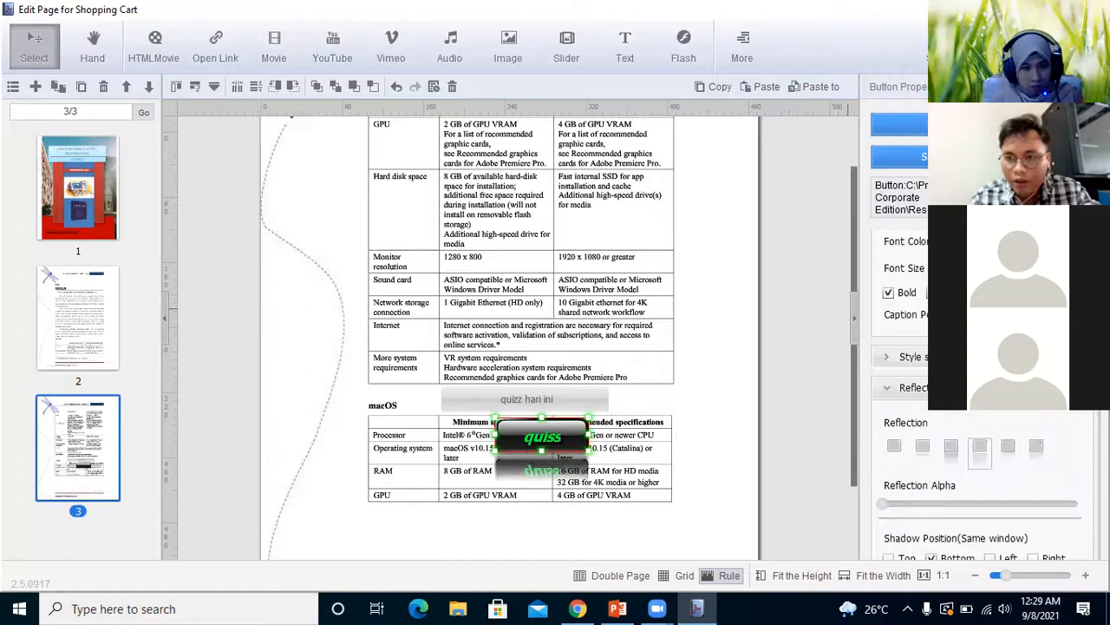
pyautogui.scroll(1, 981, 399)
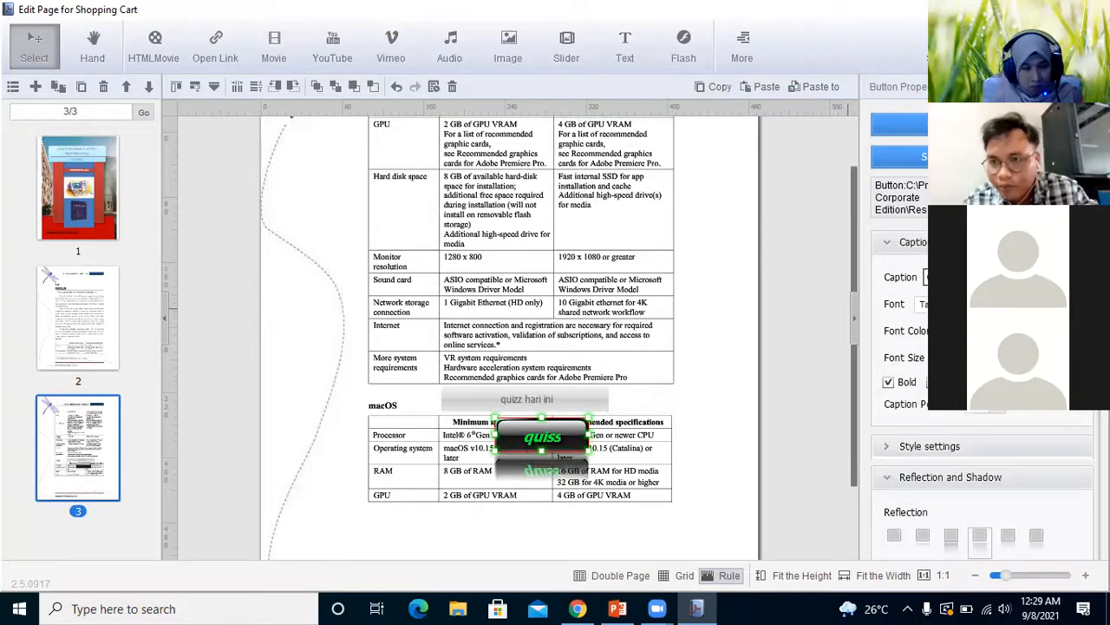
pyautogui.scroll(-1, 981, 434)
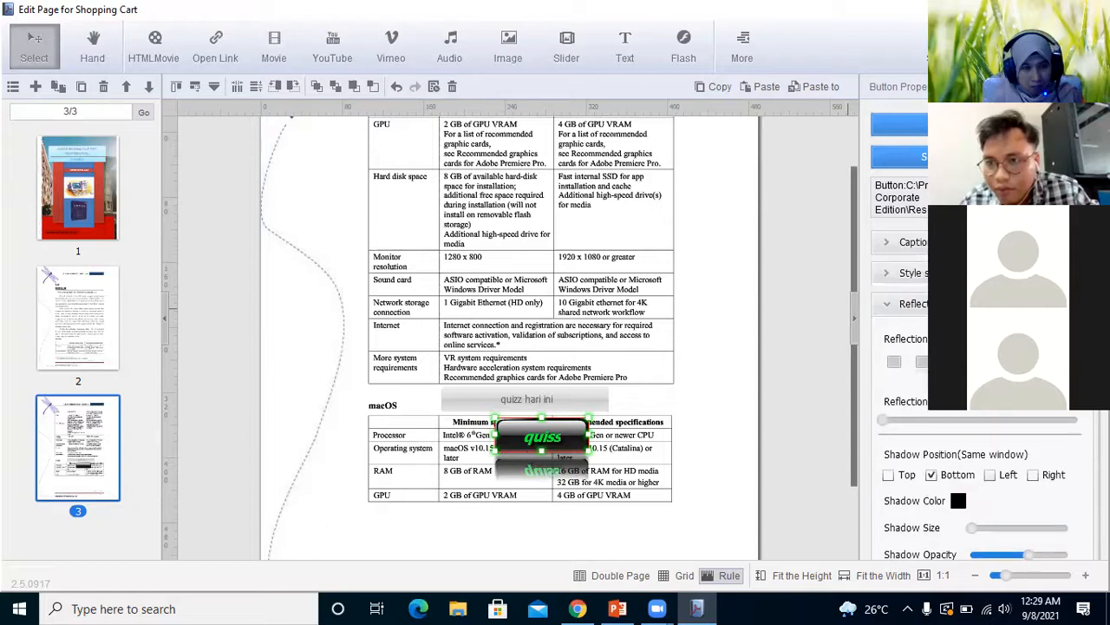
pyautogui.scroll(-1, 980, 417)
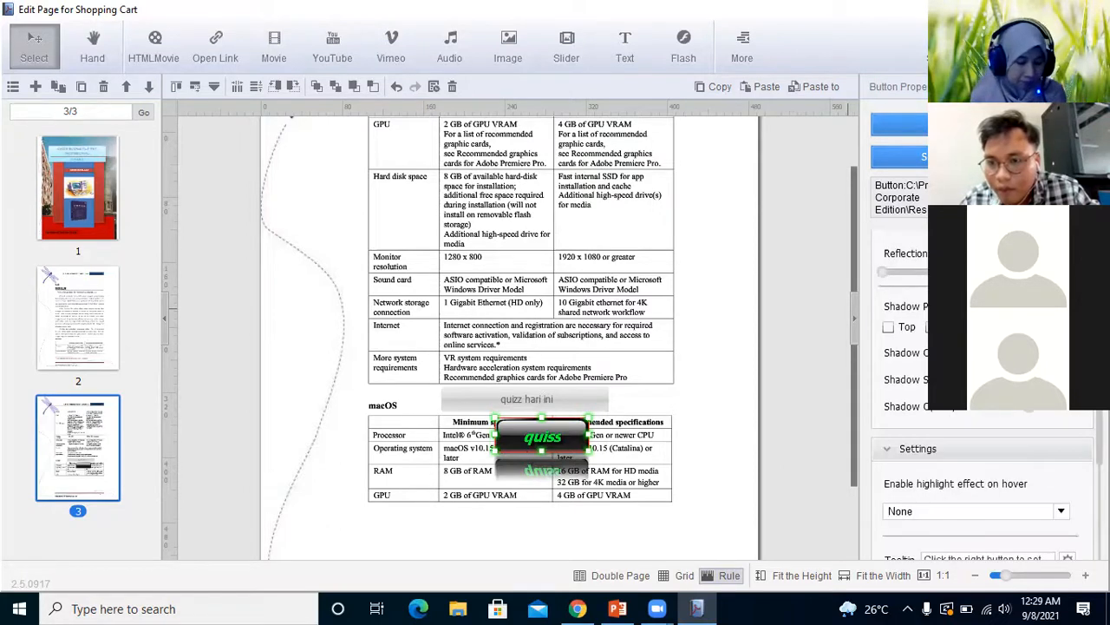
pyautogui.scroll(-1, 980, 416)
pyautogui.scroll(2, 908, 335)
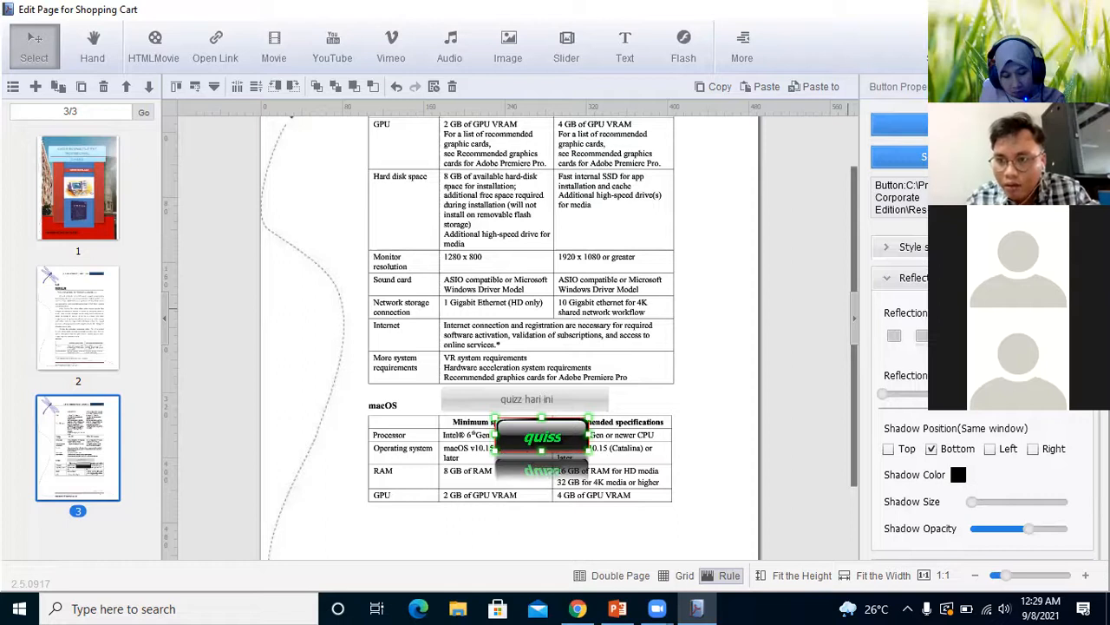
pyautogui.scroll(1, 975, 329)
pyautogui.click(967, 243)
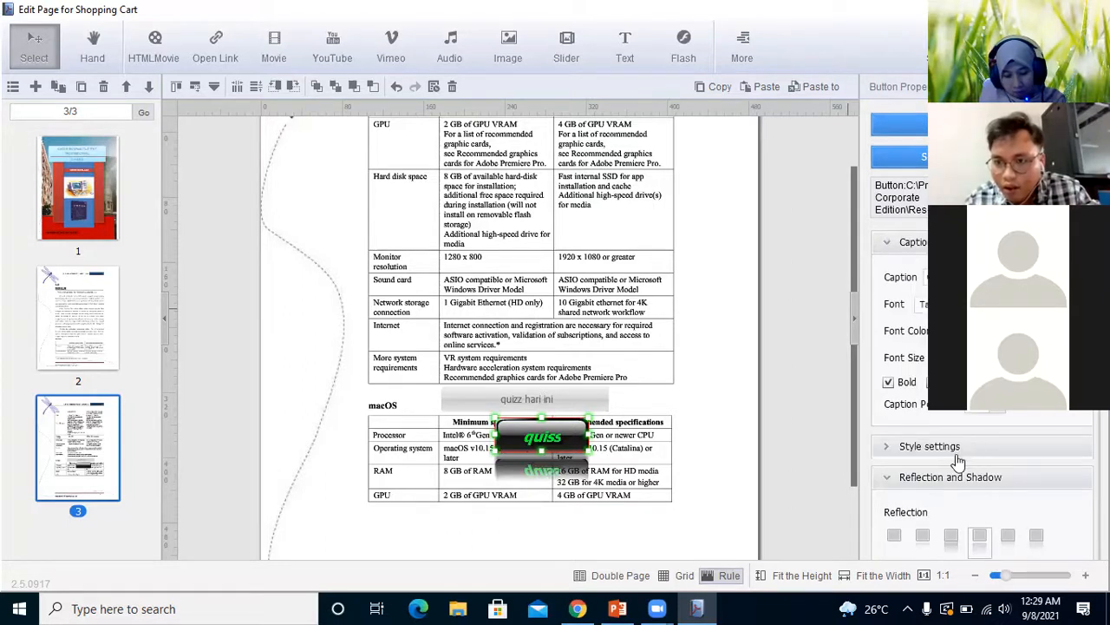
pyautogui.click(958, 460)
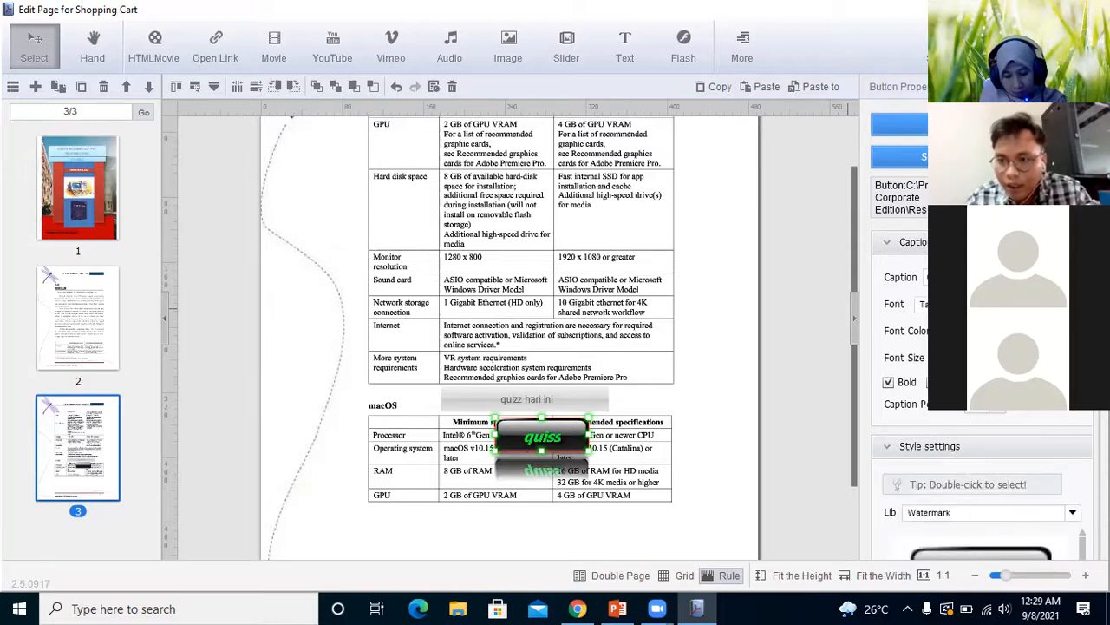
pyautogui.scroll(-1, 980, 390)
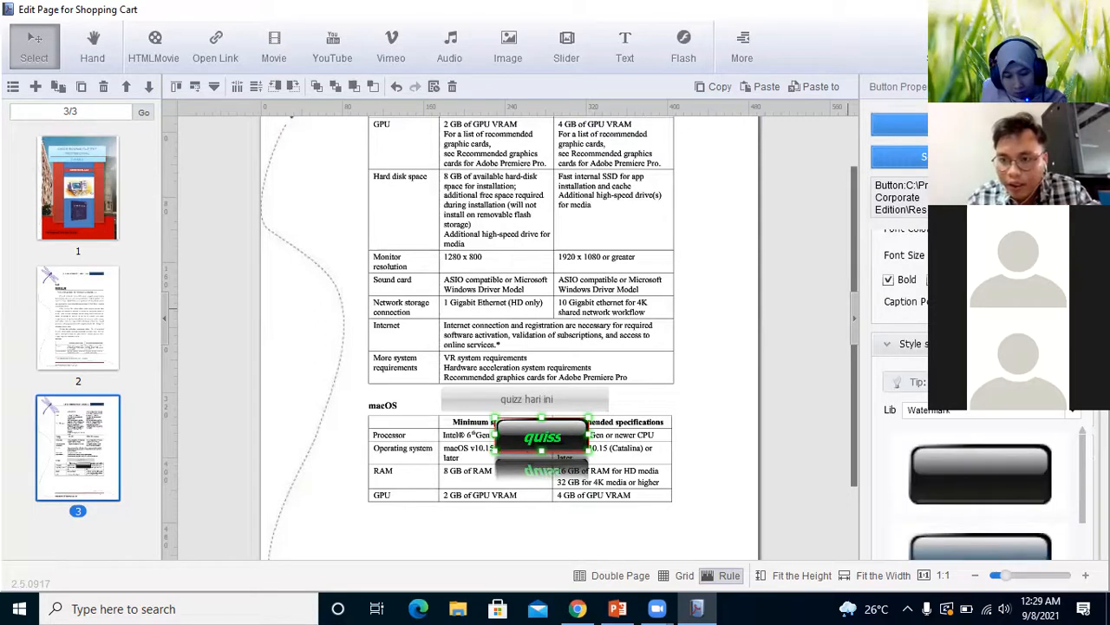
pyautogui.scroll(-3, 980, 390)
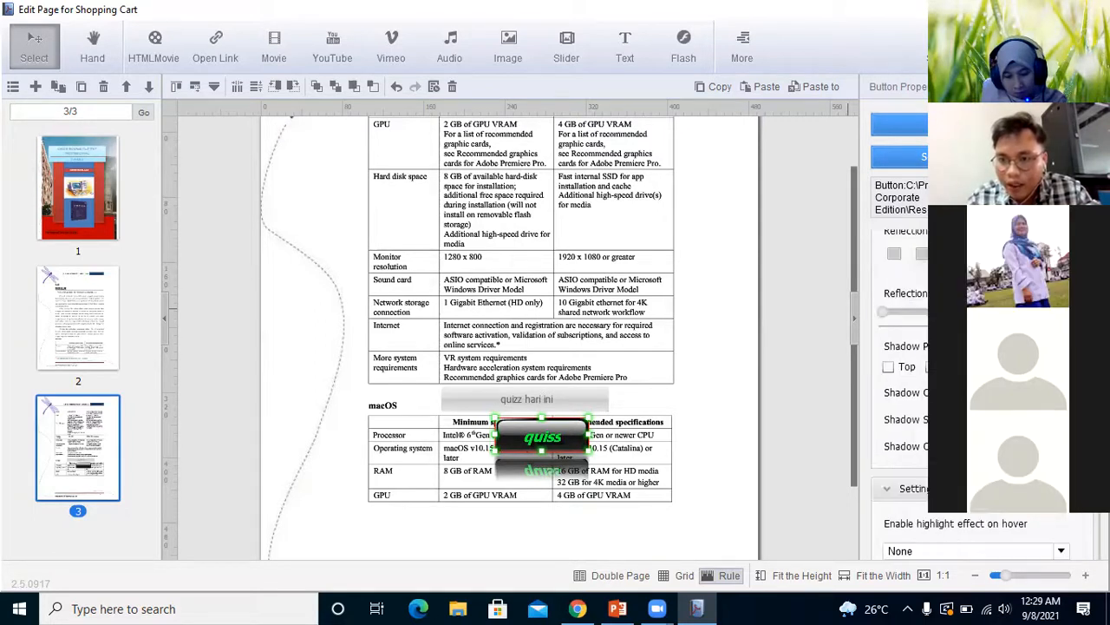
pyautogui.scroll(-1, 980, 391)
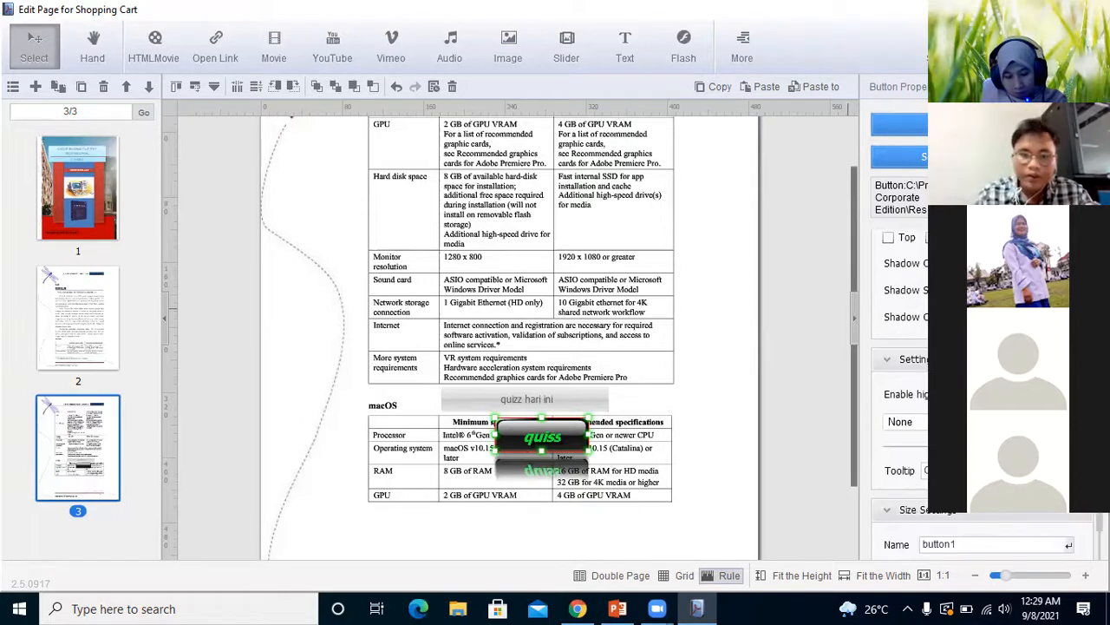
# Move the "quiss" button up over the Monitor resolution row and shift the "quizz hari ini" text button slightly right
pyautogui.click(587, 398)
pyautogui.moveTo(588, 398); pyautogui.dragTo(549, 252)
pyautogui.click(560, 440)
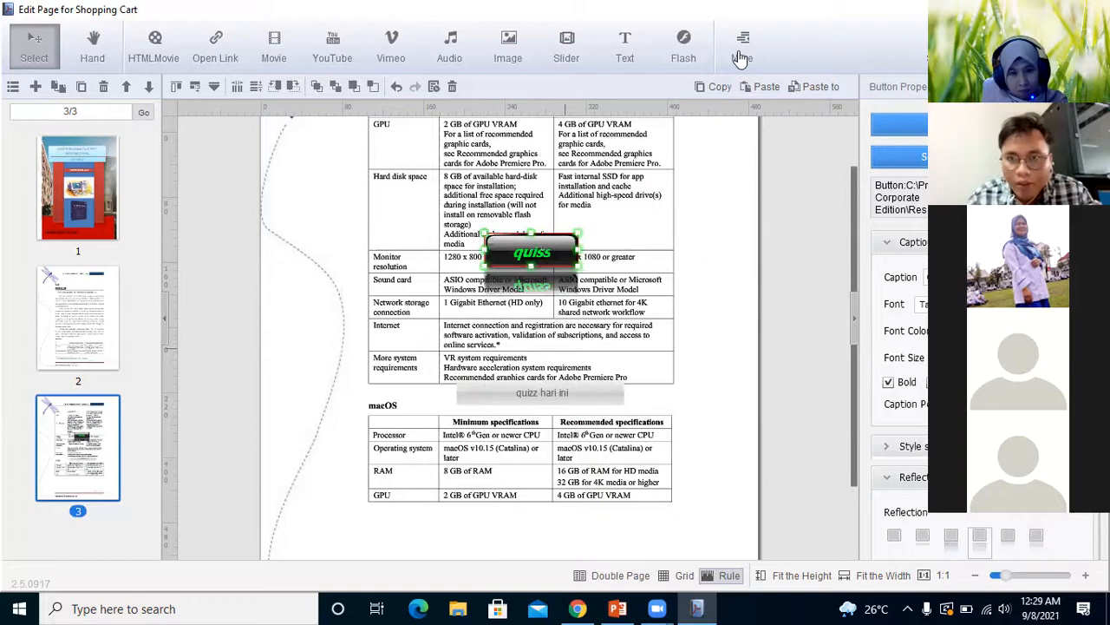
# Add a small text button on page 3 just below the macOS table, under its Minimum specifications column
pyautogui.click(745, 48)
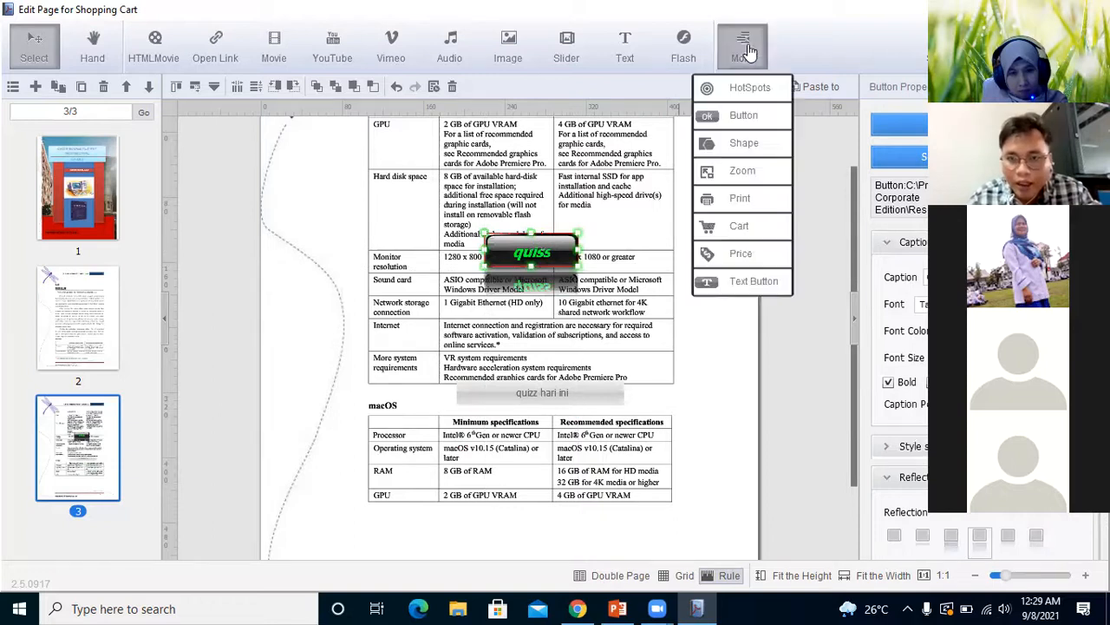
pyautogui.click(743, 284)
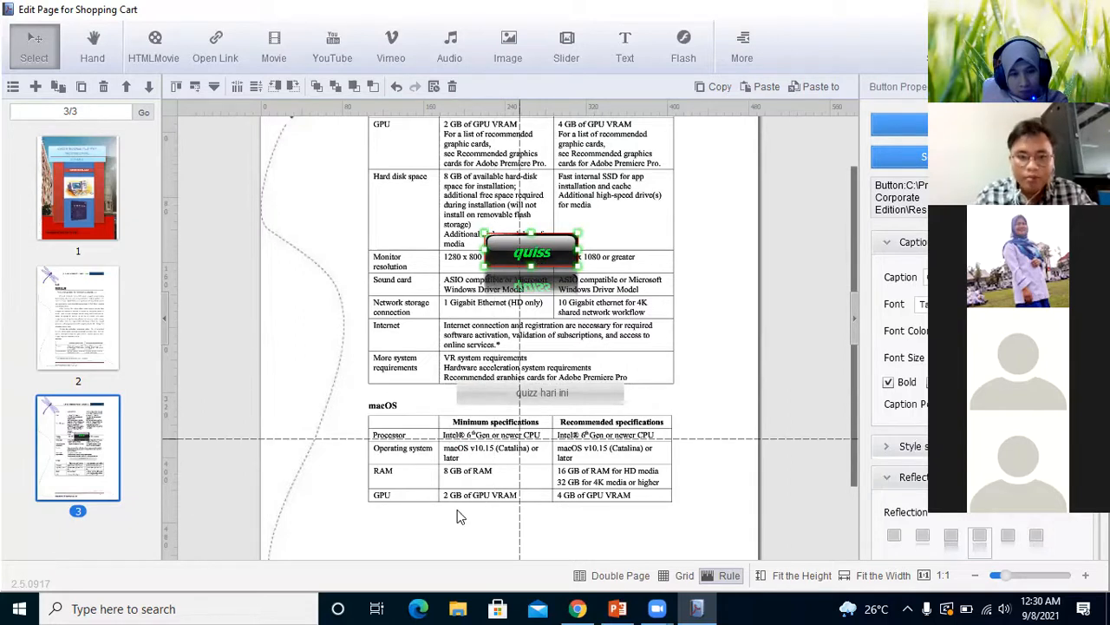
pyautogui.moveTo(516, 532); pyautogui.dragTo(556, 534)
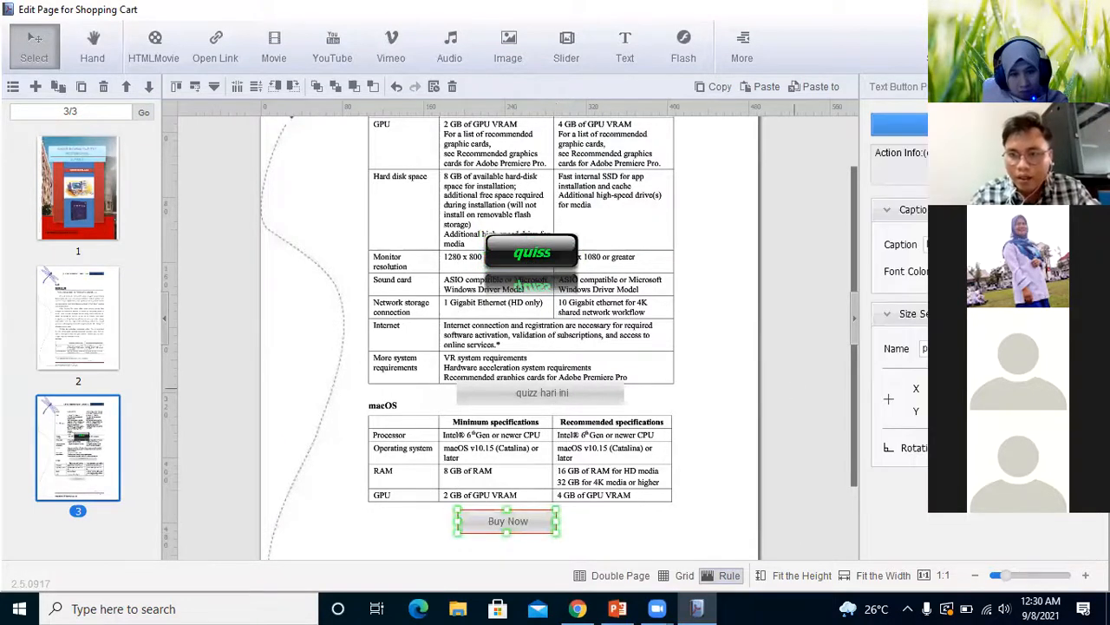
# Replace the new text button's caption with "quiis" and look at its font color choices
pyautogui.click(979, 244)
pyautogui.press('BackSpace')
pyautogui.press('BackSpace')
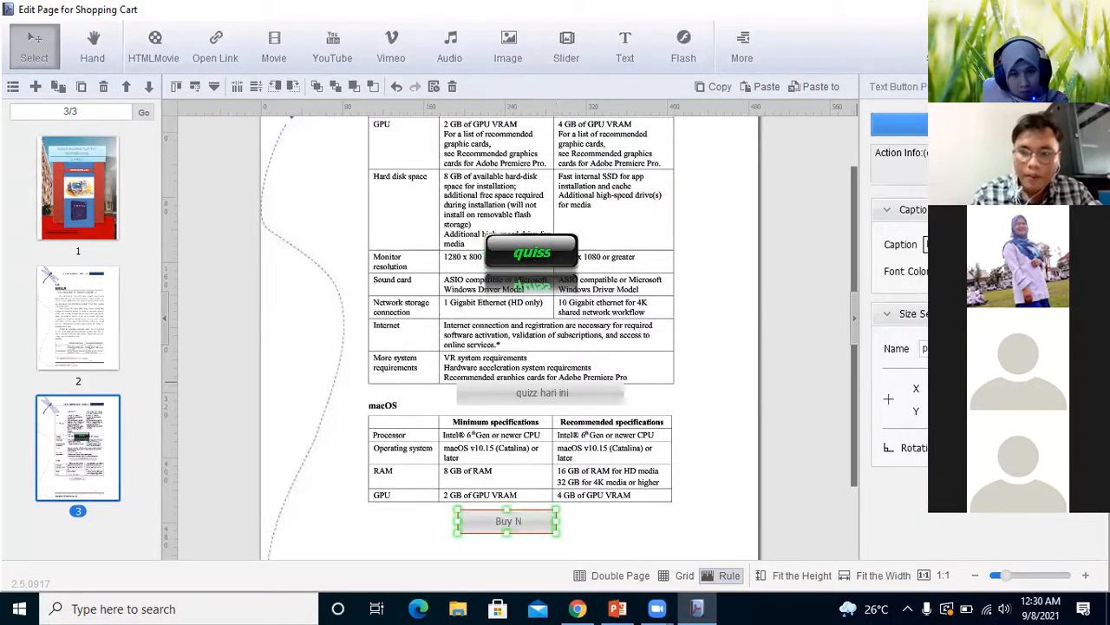
pyautogui.press('BackSpace')
pyautogui.press('BackSpace')
pyautogui.press('BackSpace')
pyautogui.press('BackSpace')
pyautogui.press('BackSpace')
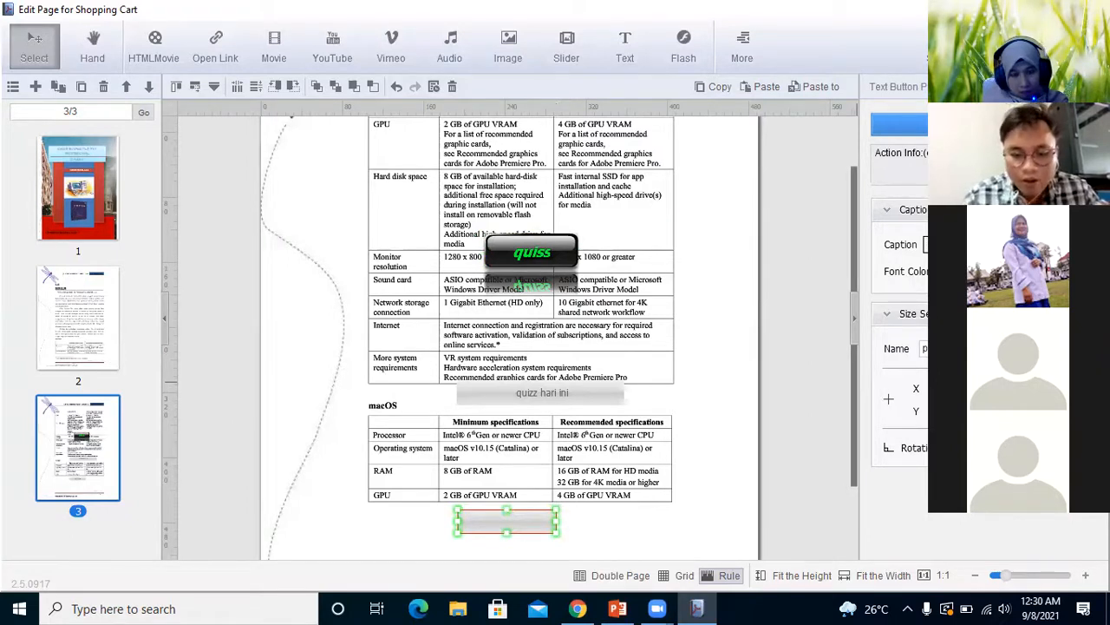
pyautogui.write('quiis')
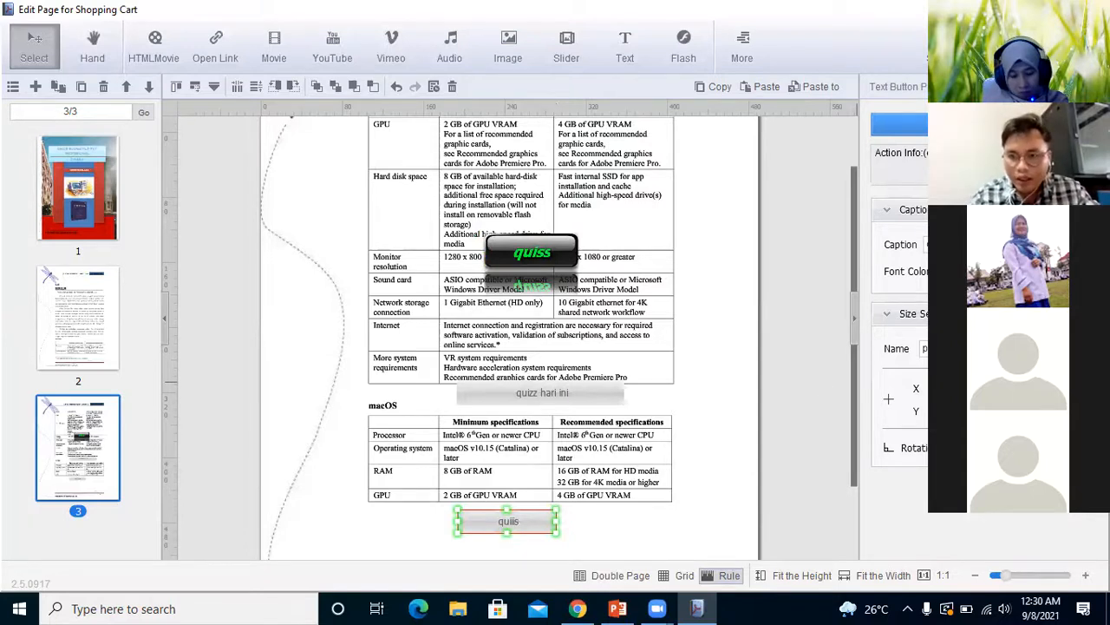
pyautogui.click(948, 271)
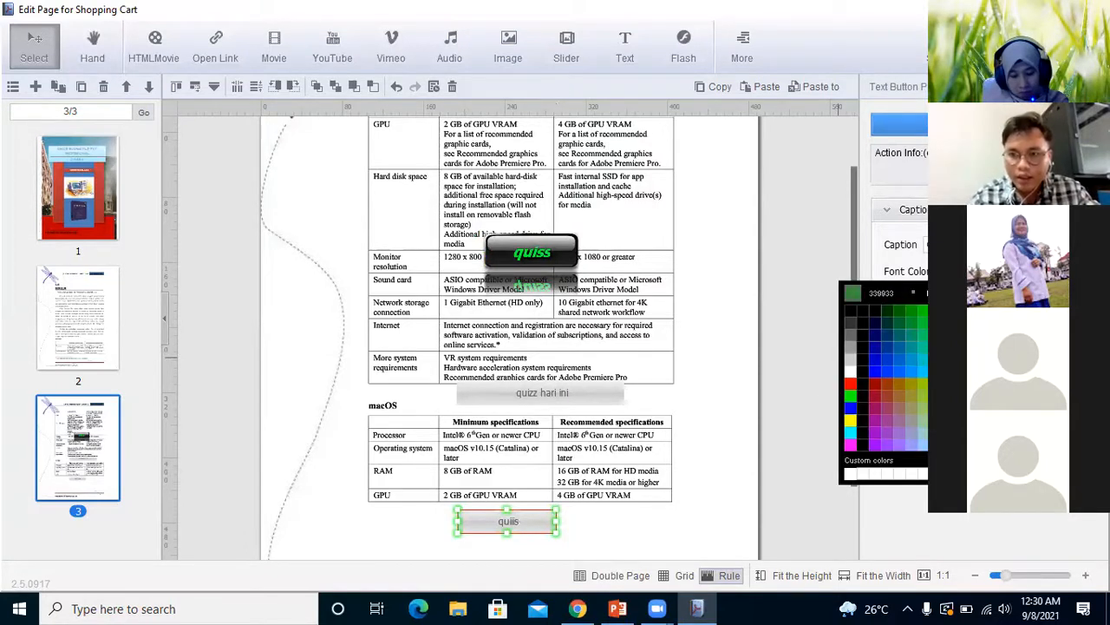
pyautogui.click(985, 322)
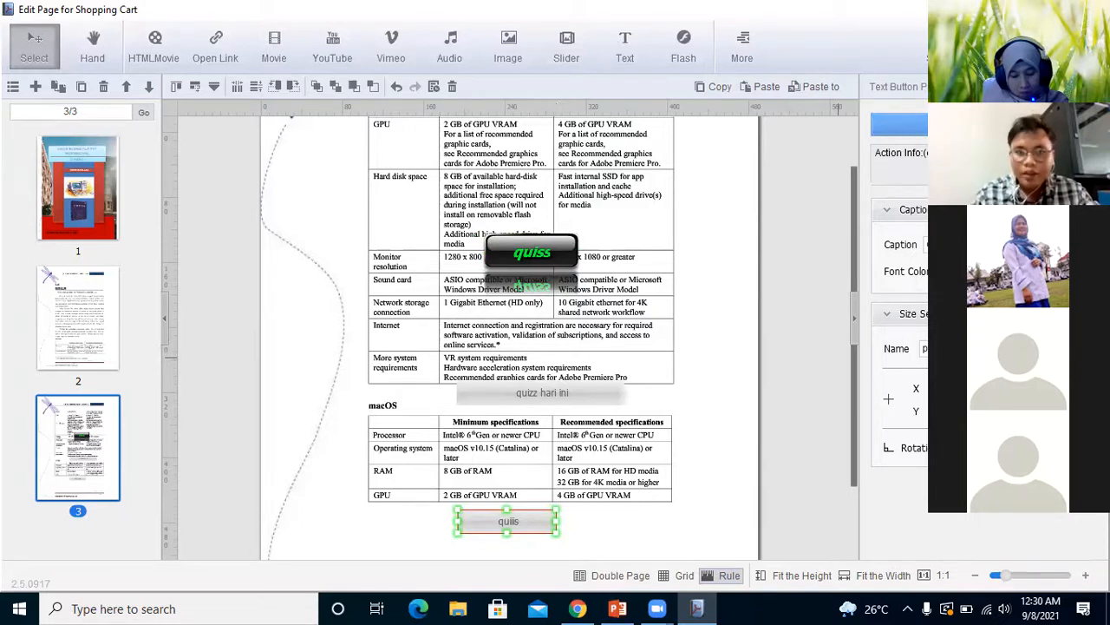
# Set the "quiis" button's mouse-down action to Open Quiz and start a new quiz question
pyautogui.click(891, 175)
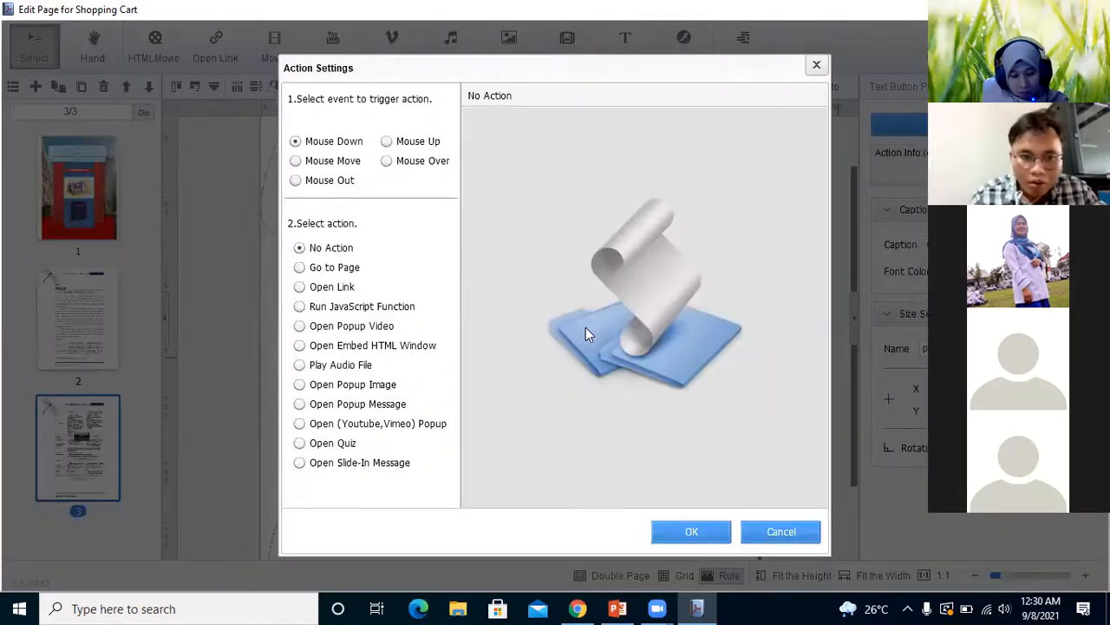
pyautogui.click(299, 444)
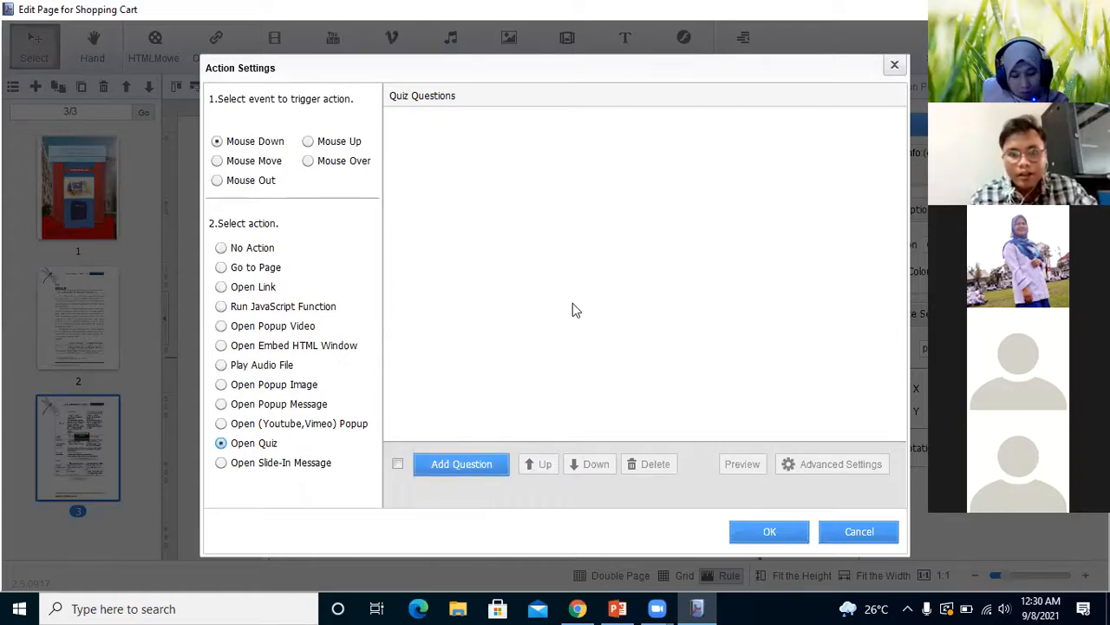
pyautogui.click(450, 467)
# Enter "siapa penemu telepon" as the quiz question text
pyautogui.click(463, 177)
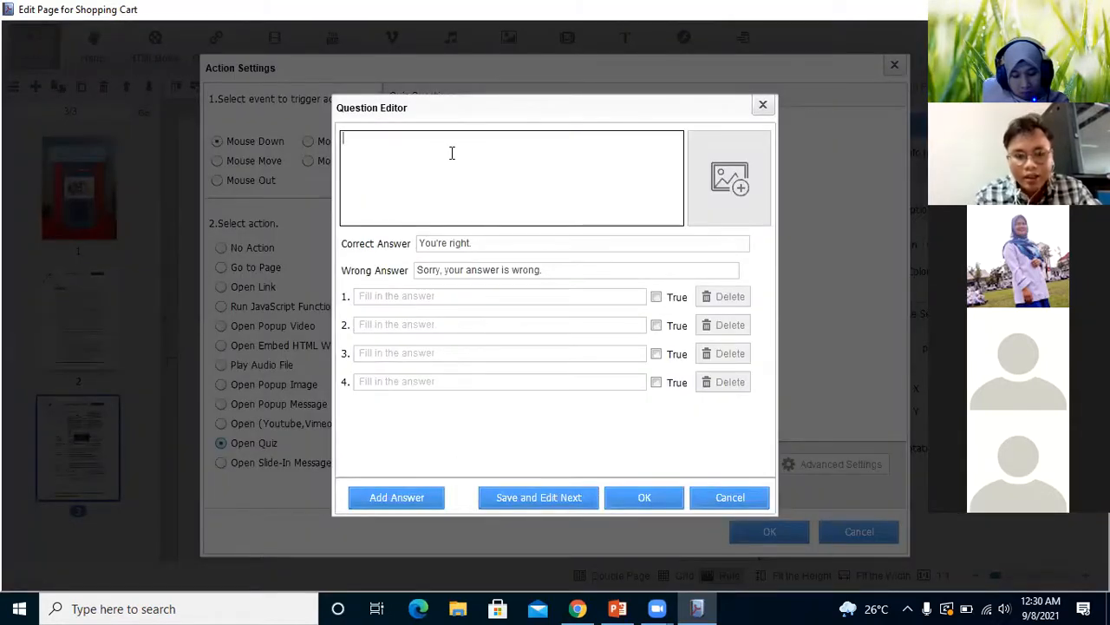
pyautogui.write('siapa')
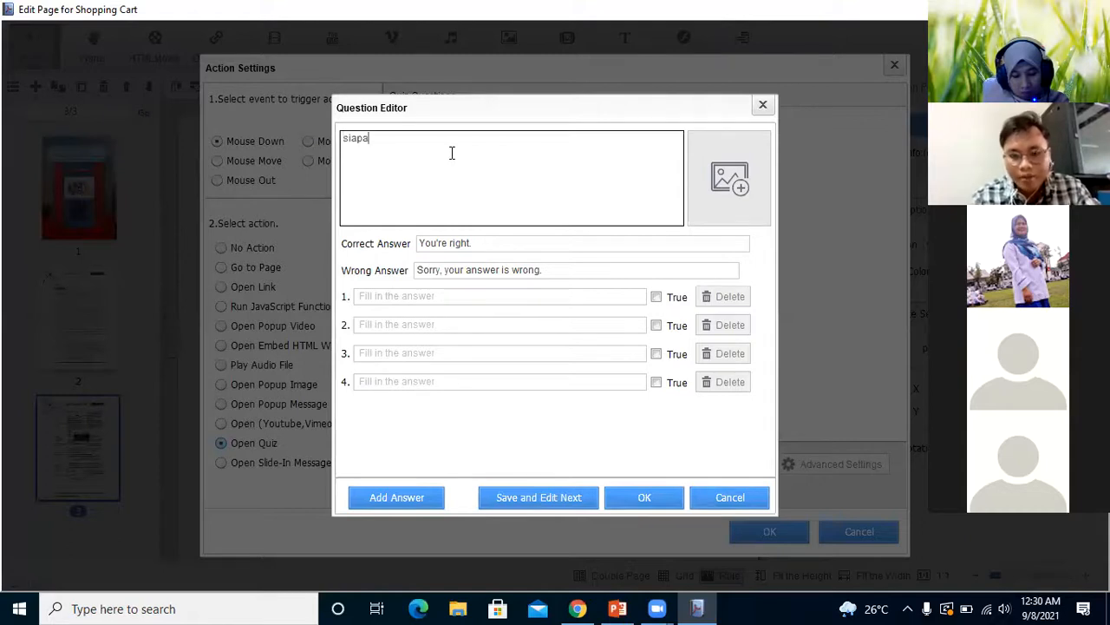
pyautogui.write(' penemu ')
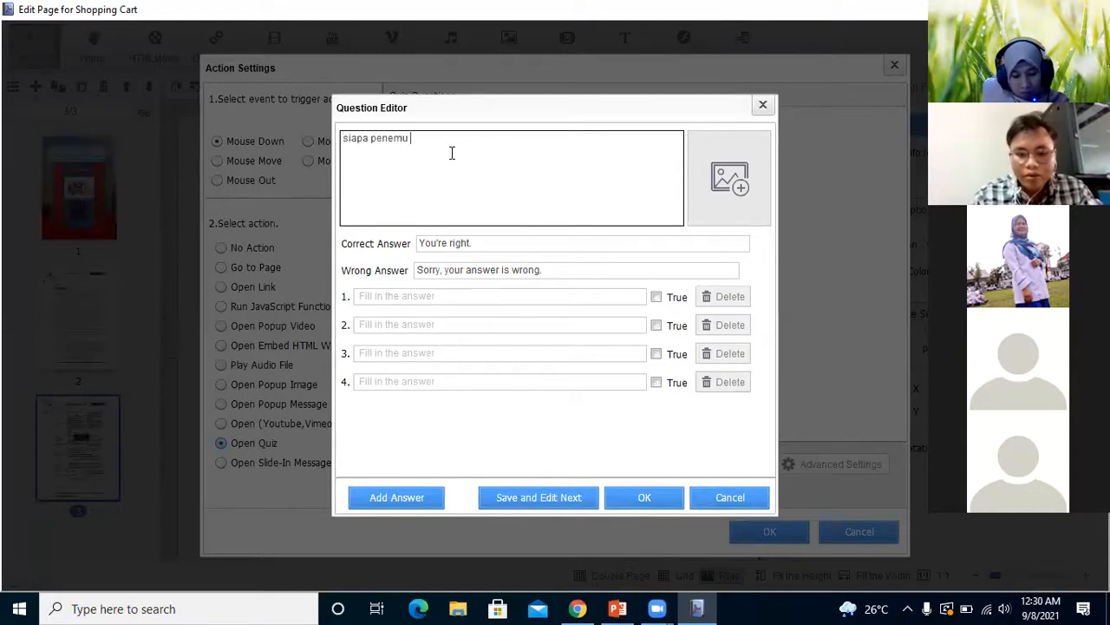
pyautogui.write('teleponb')
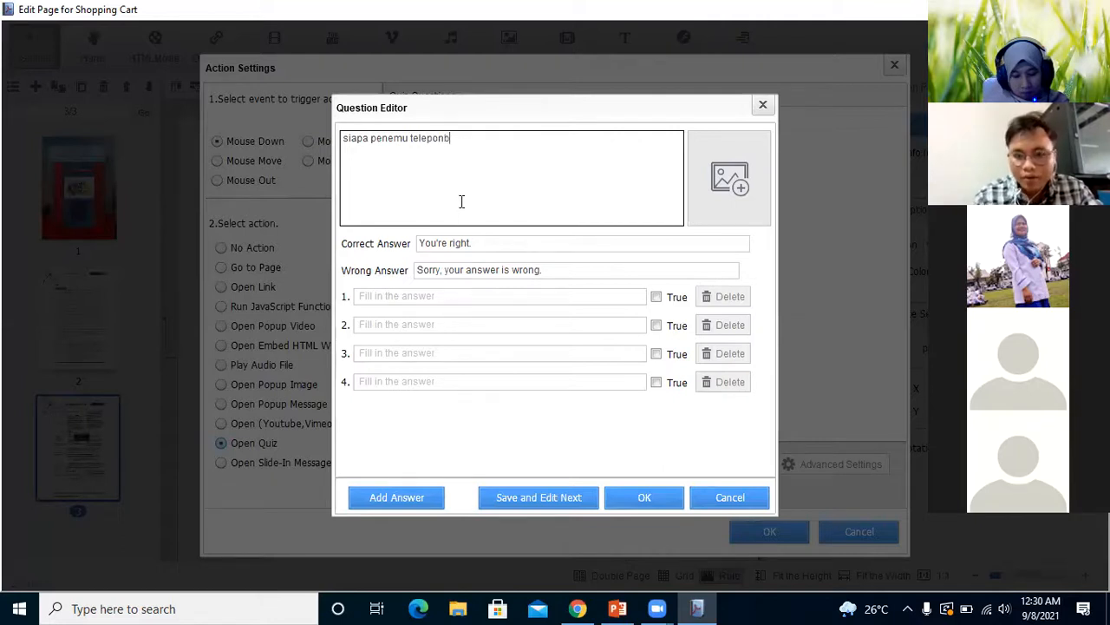
pyautogui.press('BackSpace')
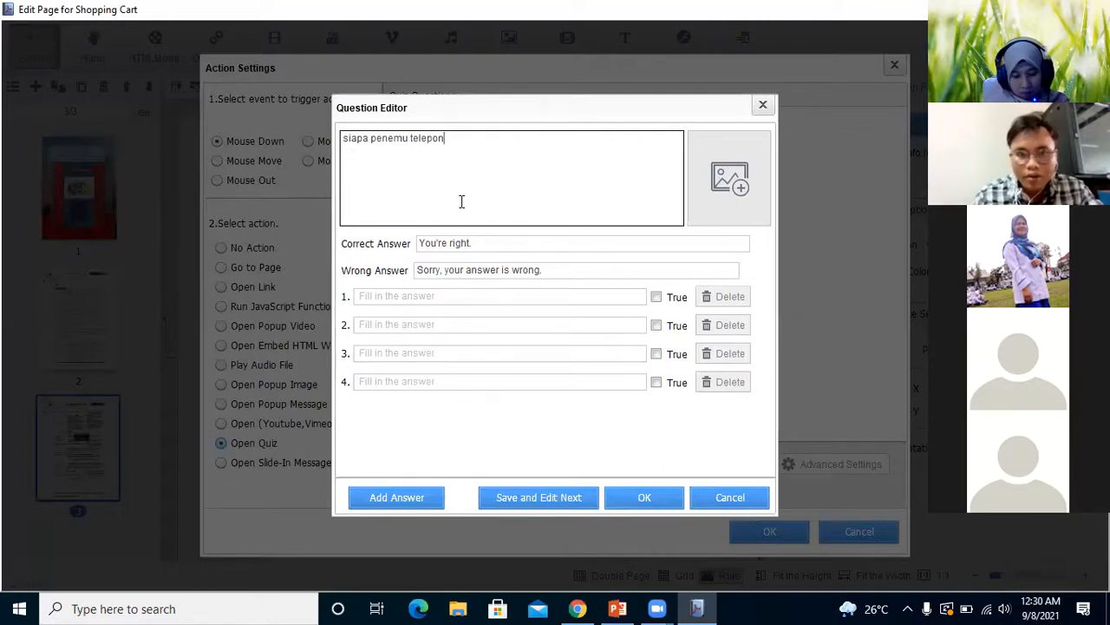
pyautogui.press('Tab')
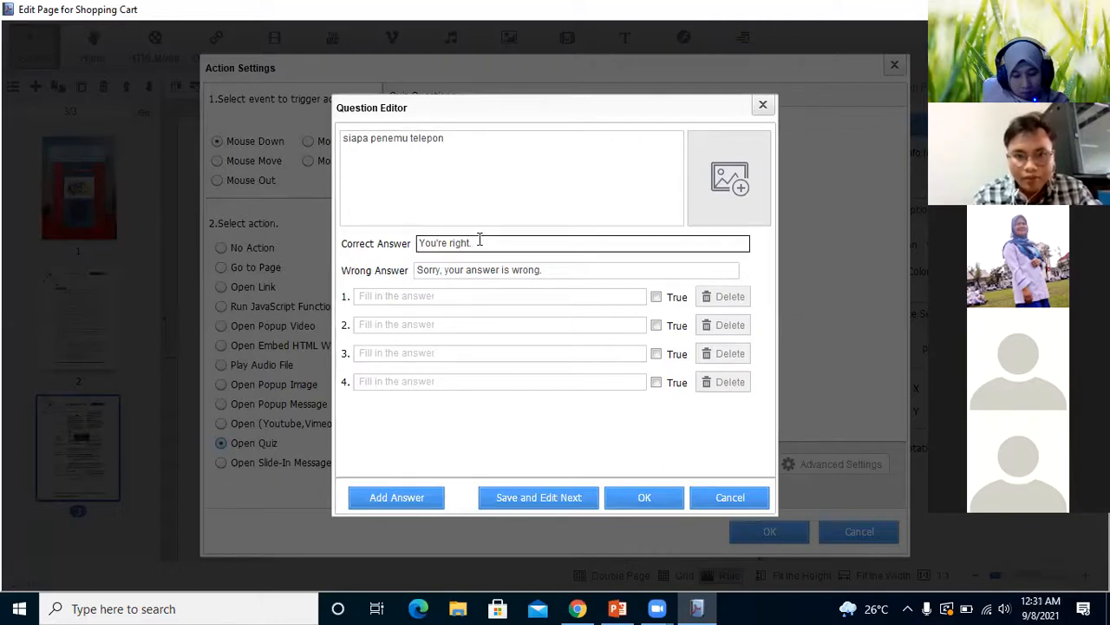
# Fill in the four answer options: "alexsander graham bell", "messi", "ronaldo" and "pogba"
pyautogui.click(418, 296)
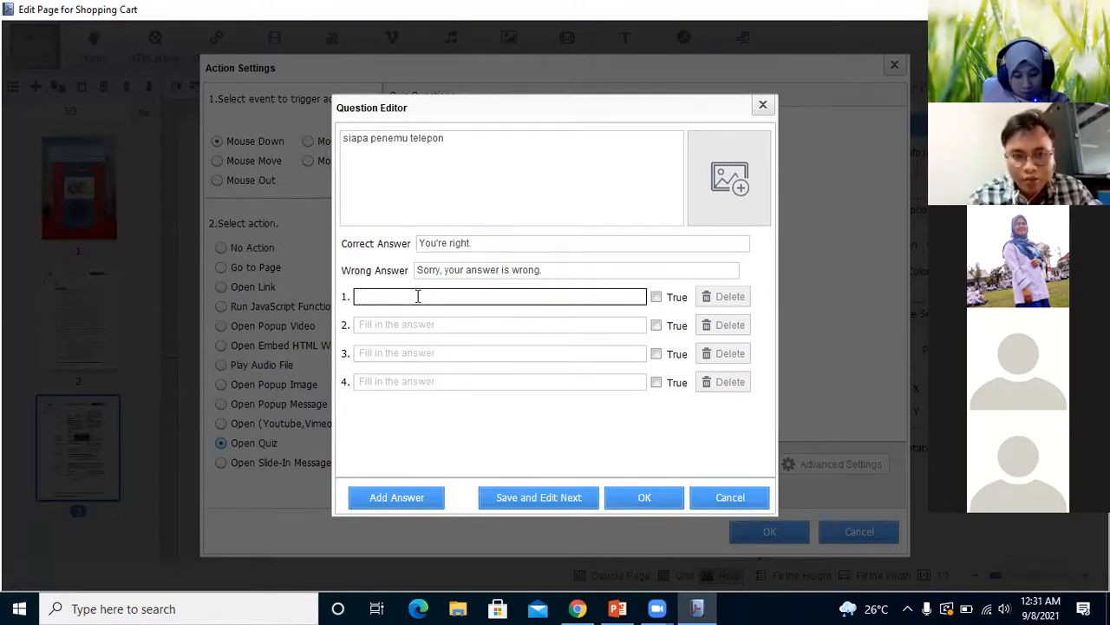
pyautogui.write('alexsan')
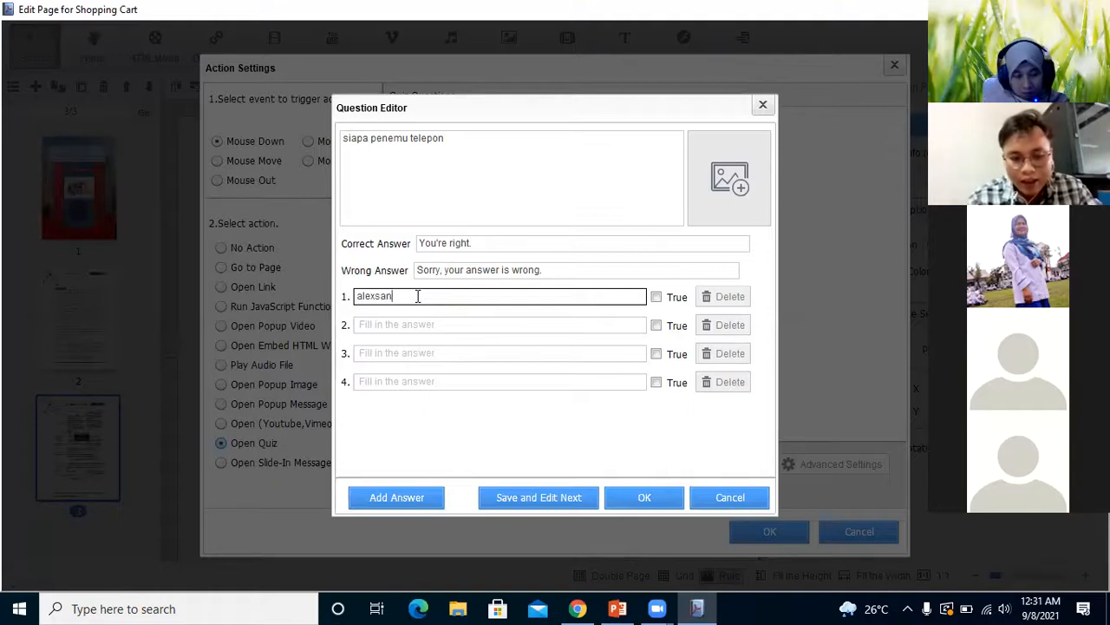
pyautogui.write('der graham bell')
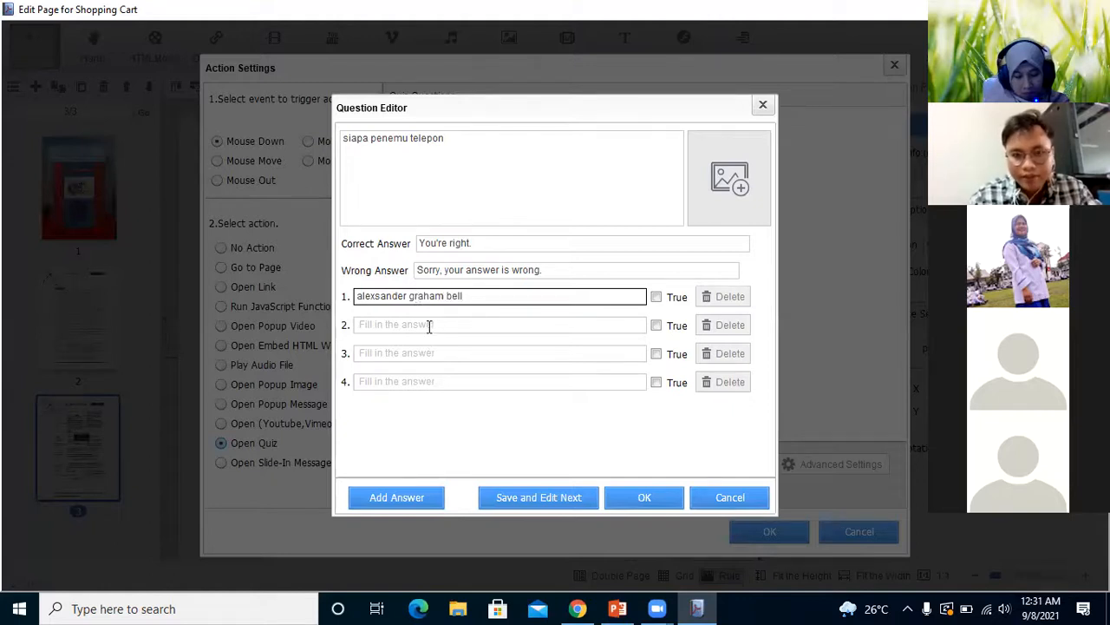
pyautogui.click(430, 328)
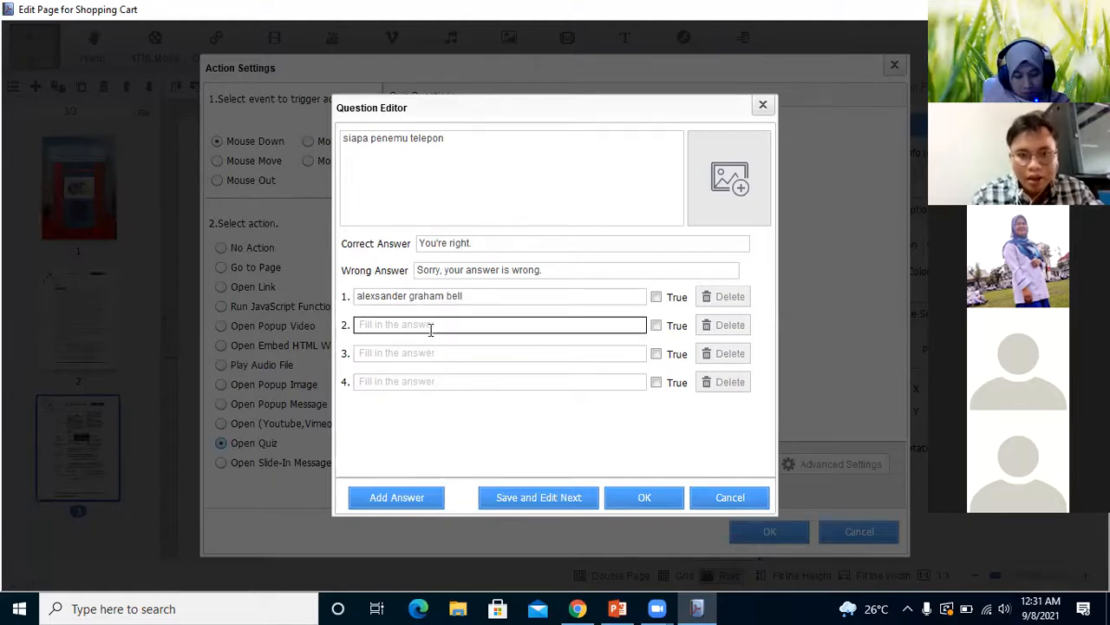
pyautogui.write('messi')
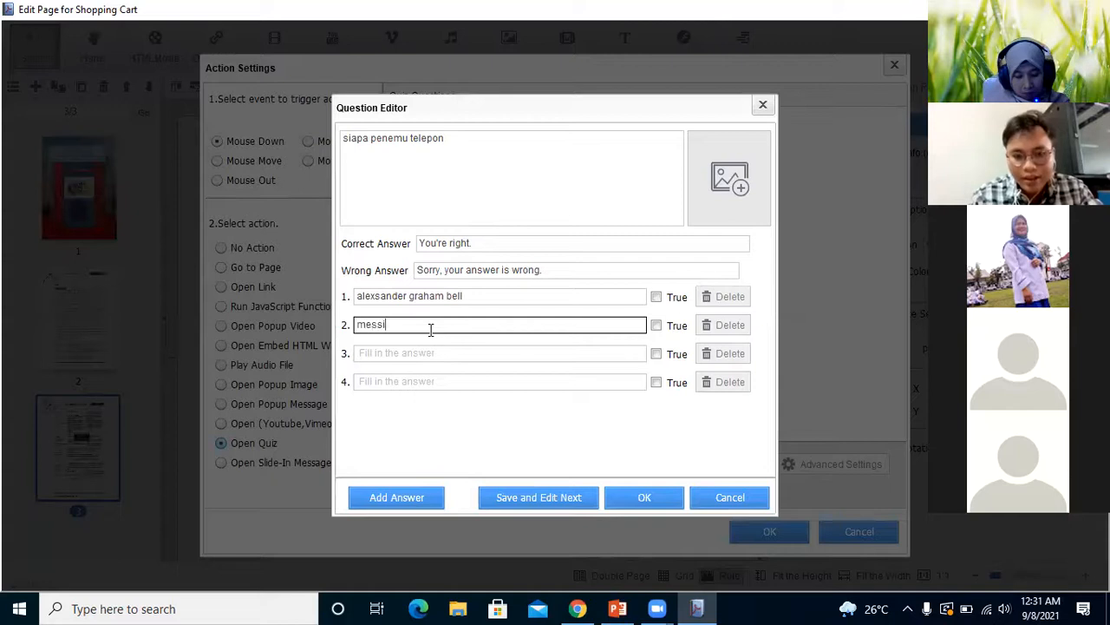
pyautogui.click(419, 352)
pyautogui.write('ronaldo')
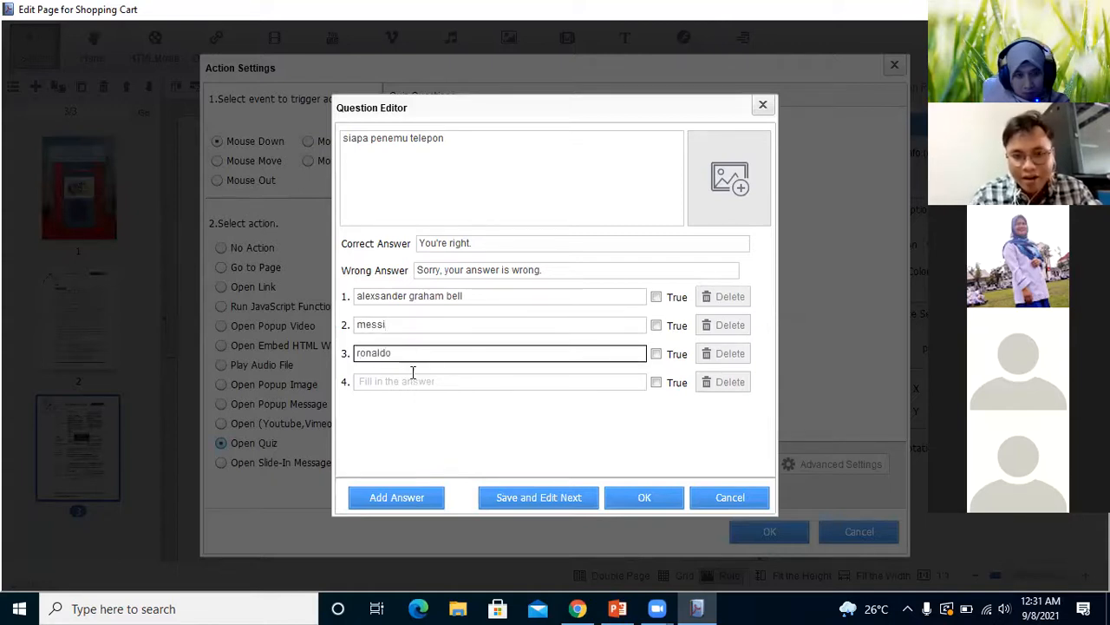
pyautogui.click(411, 378)
pyautogui.write('po')
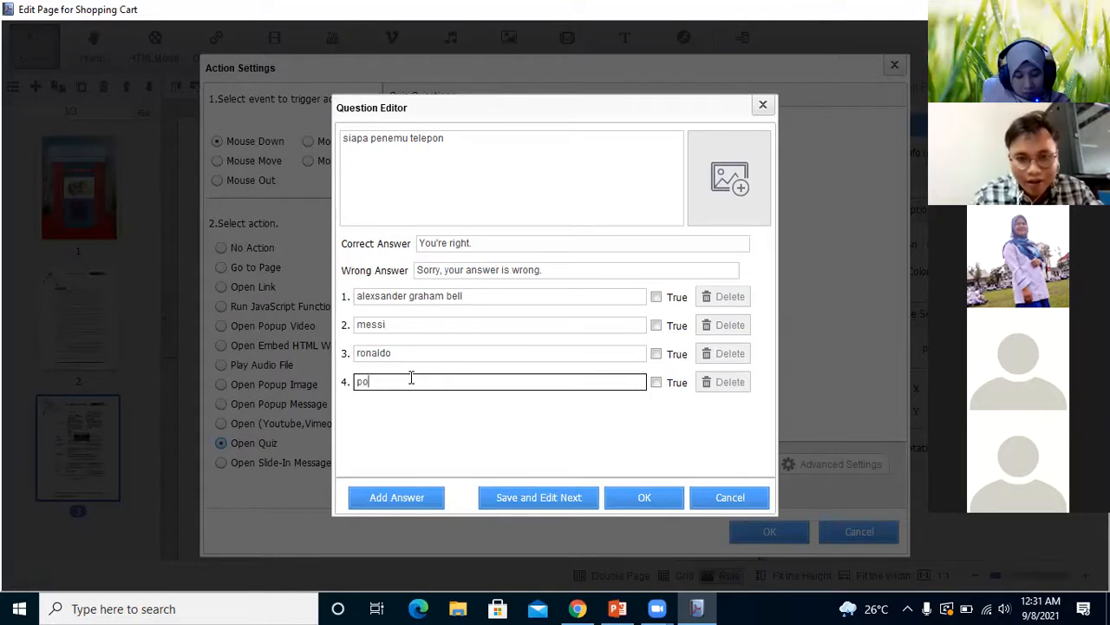
pyautogui.write('gba')
pyautogui.click(502, 348)
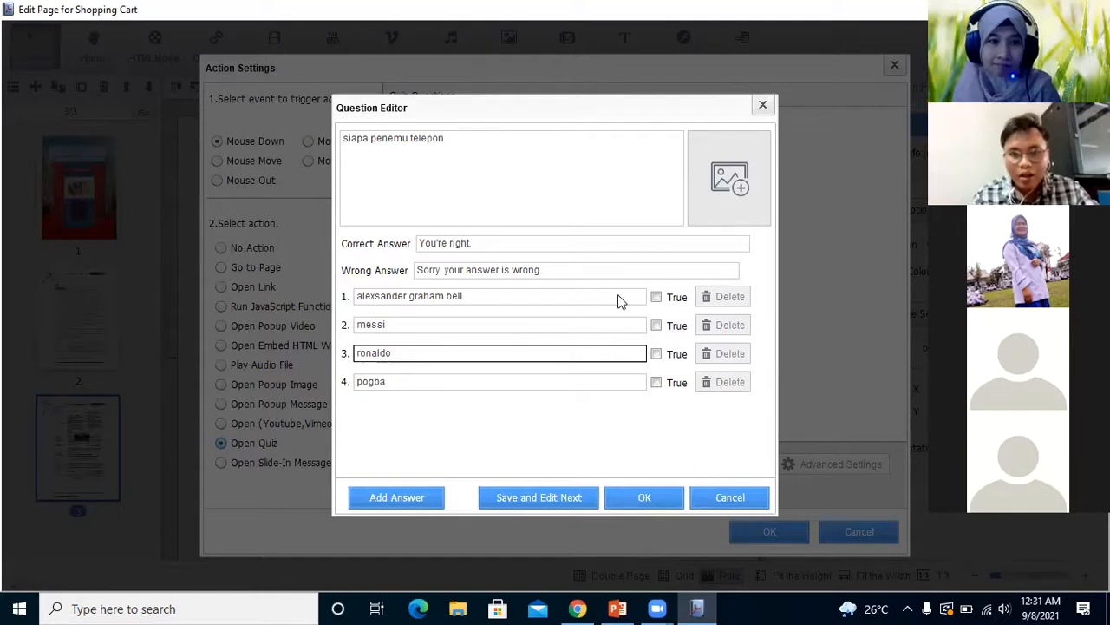
# Replace the question's correct-answer message with "anda benar"
pyautogui.click(523, 248)
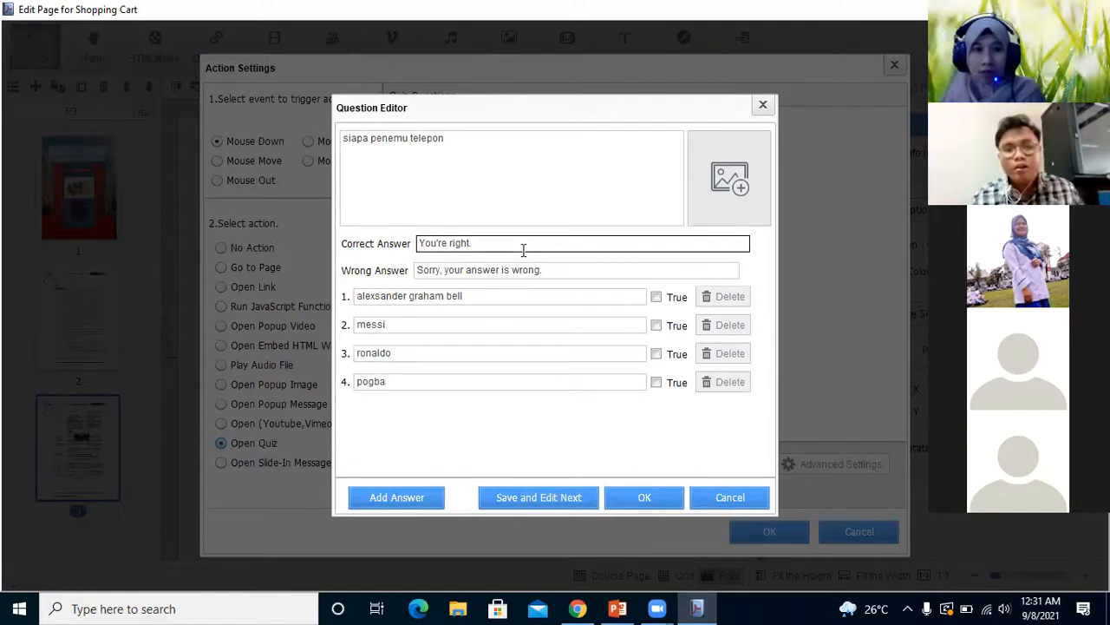
pyautogui.press('BackSpace')
pyautogui.press('BackSpace')
pyautogui.press('BackSpace')
pyautogui.press('BackSpace')
pyautogui.press('BackSpace')
pyautogui.press('BackSpace')
pyautogui.press('BackSpace')
pyautogui.press('BackSpace')
pyautogui.press('BackSpace')
pyautogui.press('BackSpace')
pyautogui.press('BackSpace')
pyautogui.press('BackSpace')
pyautogui.press('BackSpace')
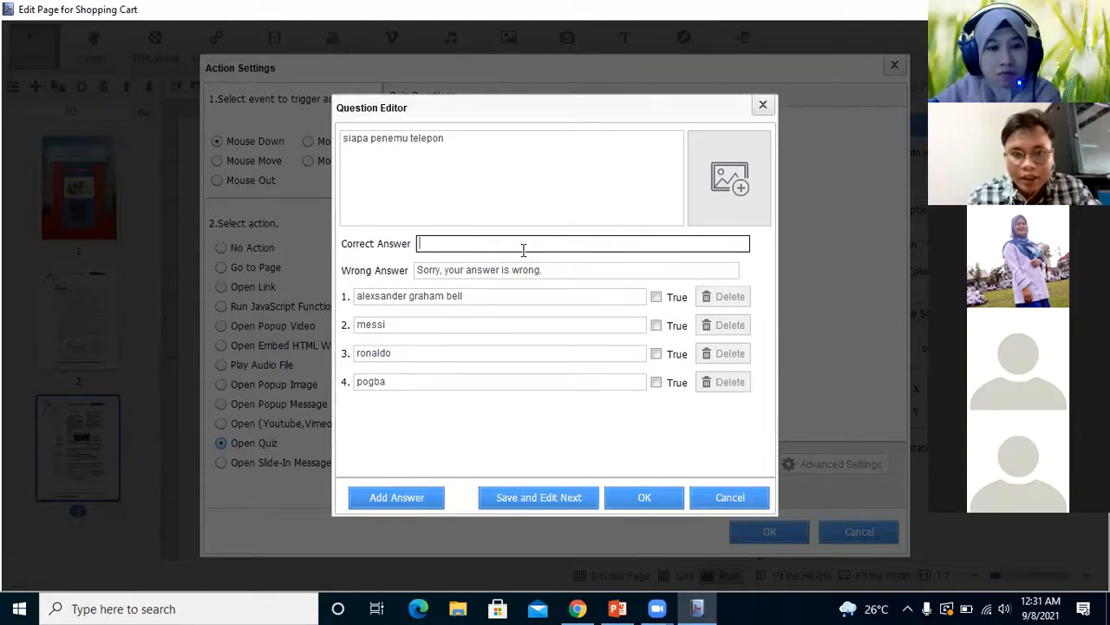
pyautogui.write('anda')
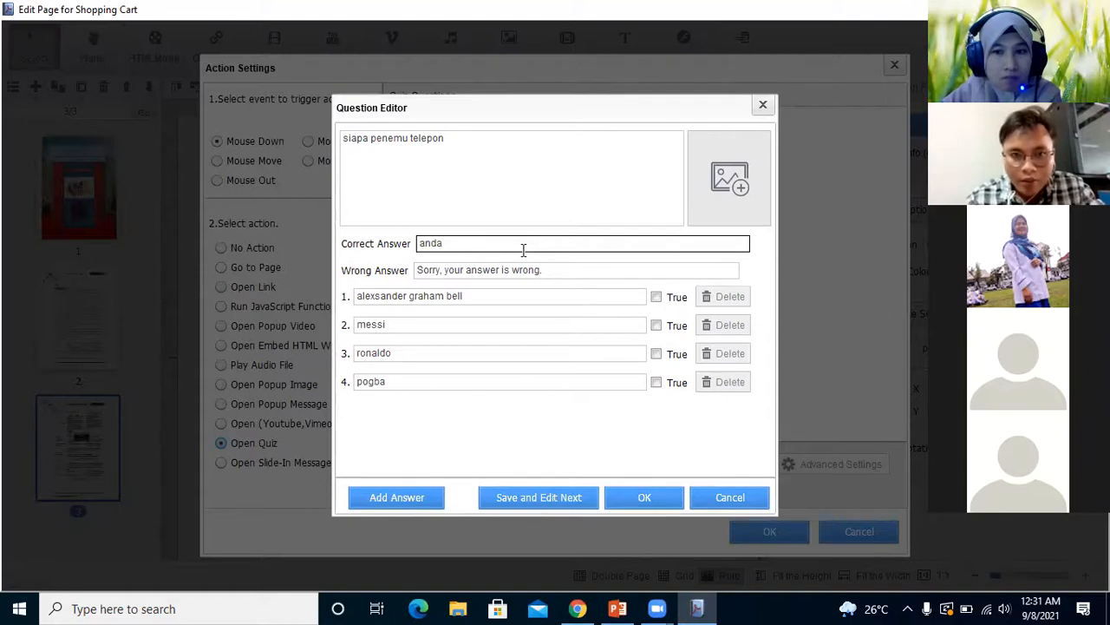
pyautogui.write('benar')
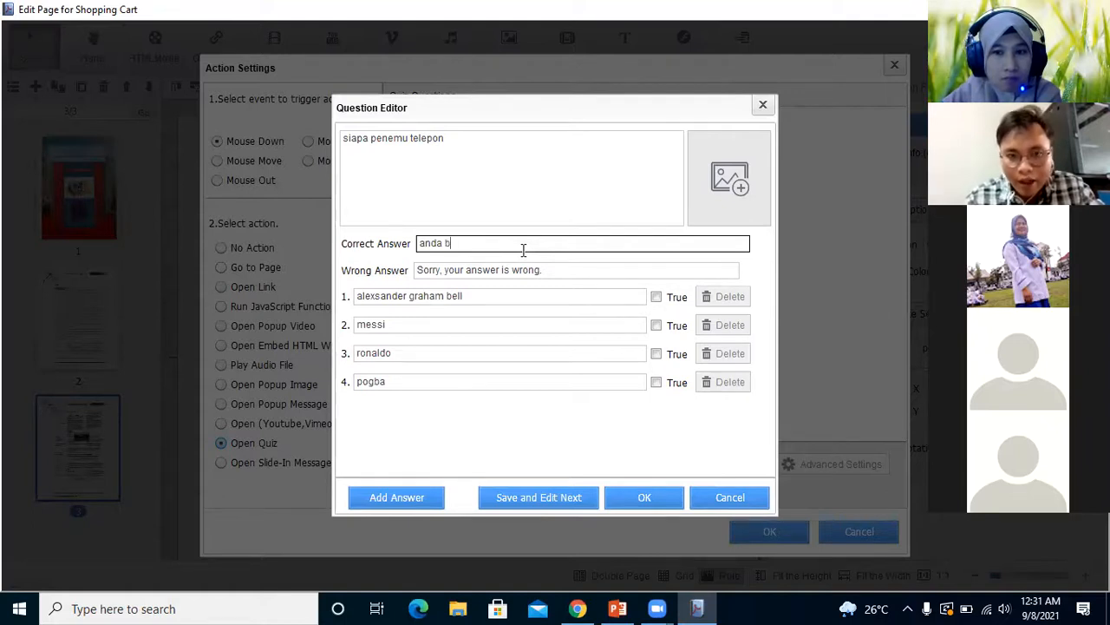
pyautogui.click(544, 270)
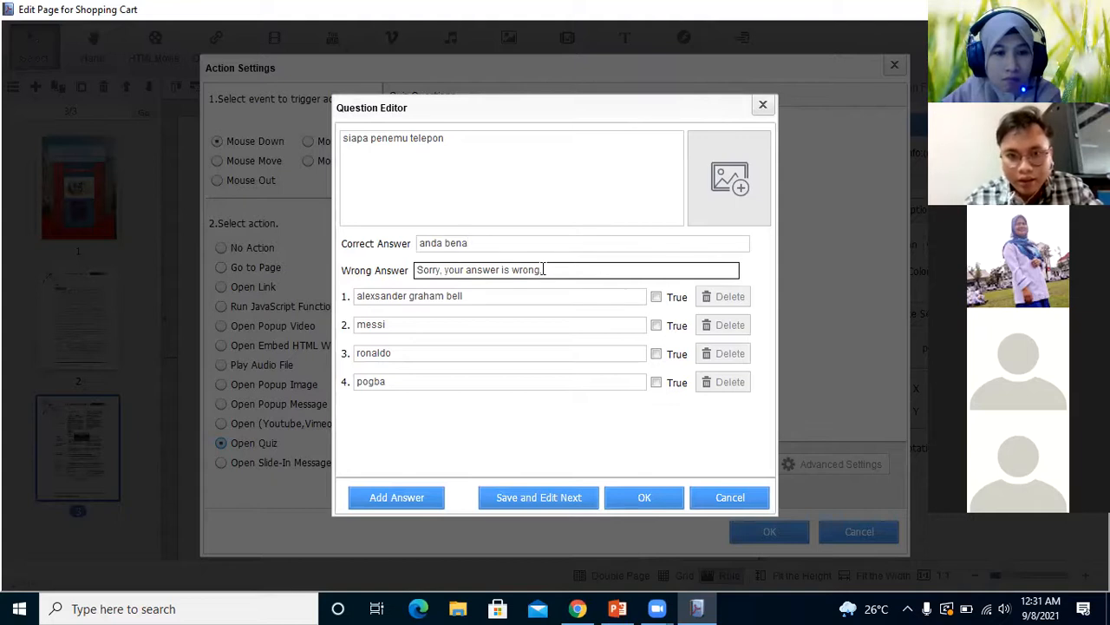
pyautogui.click(524, 242)
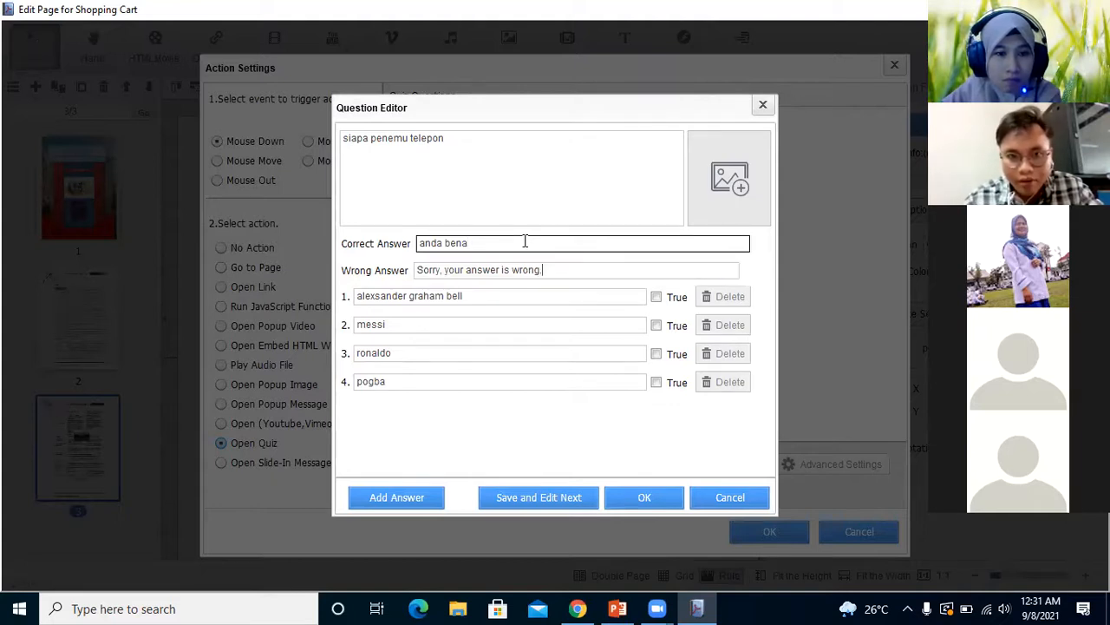
pyautogui.write('r')
# Replace the question's wrong-answer message with "coba lagi yaaa"
pyautogui.click(554, 269)
pyautogui.press('BackSpace')
pyautogui.press('BackSpace')
pyautogui.press('BackSpace')
pyautogui.press('BackSpace')
pyautogui.press('BackSpace')
pyautogui.press('BackSpace')
pyautogui.press('BackSpace')
pyautogui.press('BackSpace')
pyautogui.press('BackSpace')
pyautogui.press('BackSpace')
pyautogui.press('BackSpace')
pyautogui.press('BackSpace')
pyautogui.press('BackSpace')
pyautogui.press('BackSpace')
pyautogui.press('BackSpace')
pyautogui.press('BackSpace')
pyautogui.press('BackSpace')
pyautogui.press('BackSpace')
pyautogui.press('BackSpace')
pyautogui.press('BackSpace')
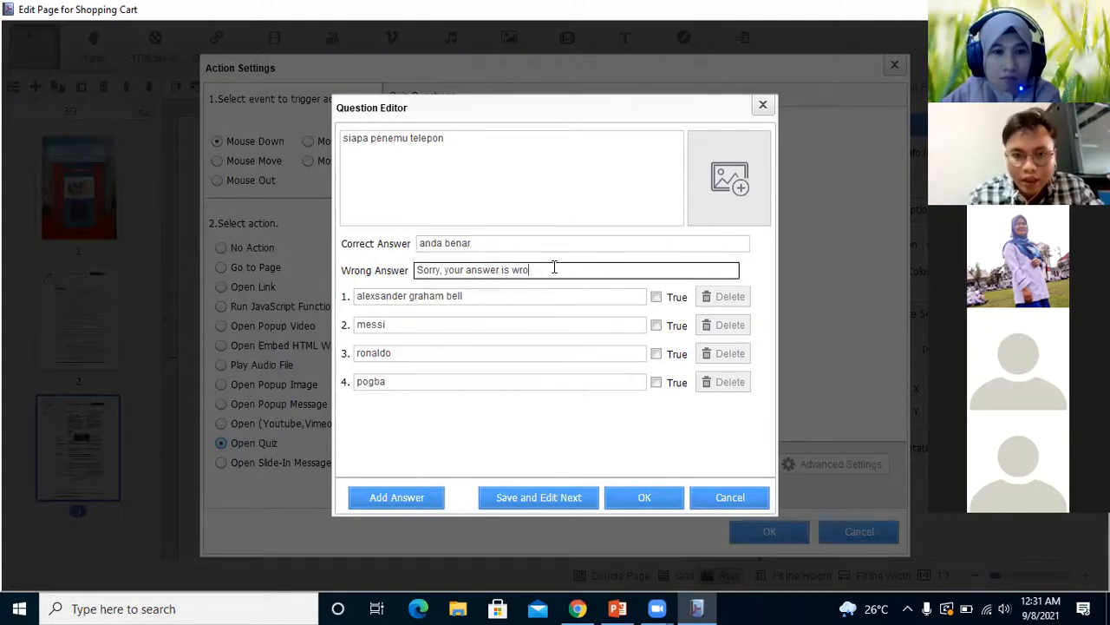
pyautogui.write('coba ')
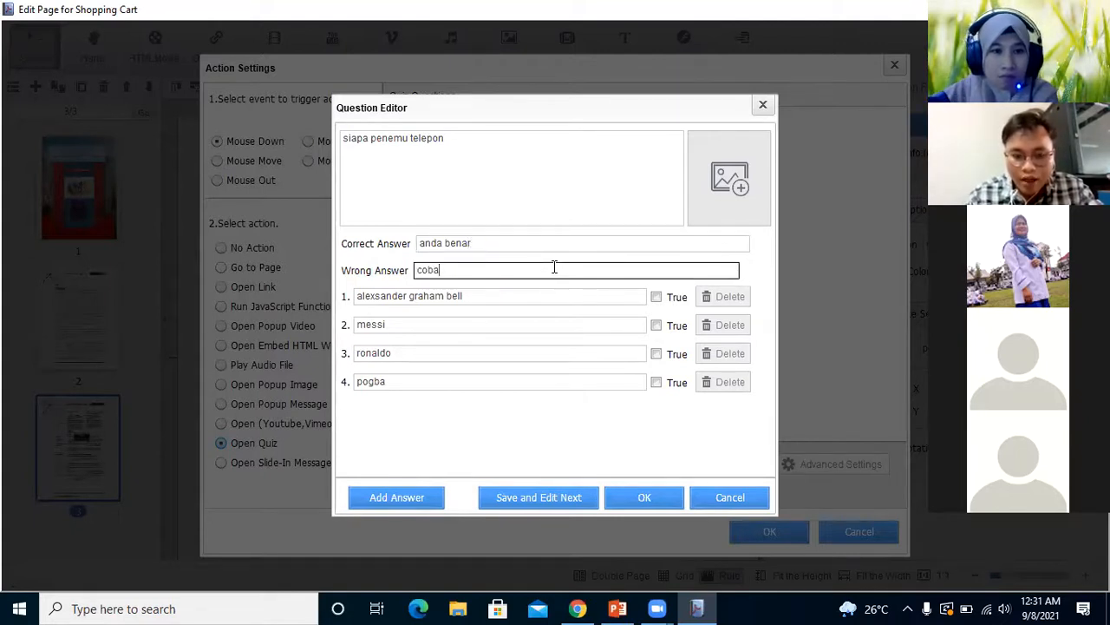
pyautogui.write('lagi yaaa')
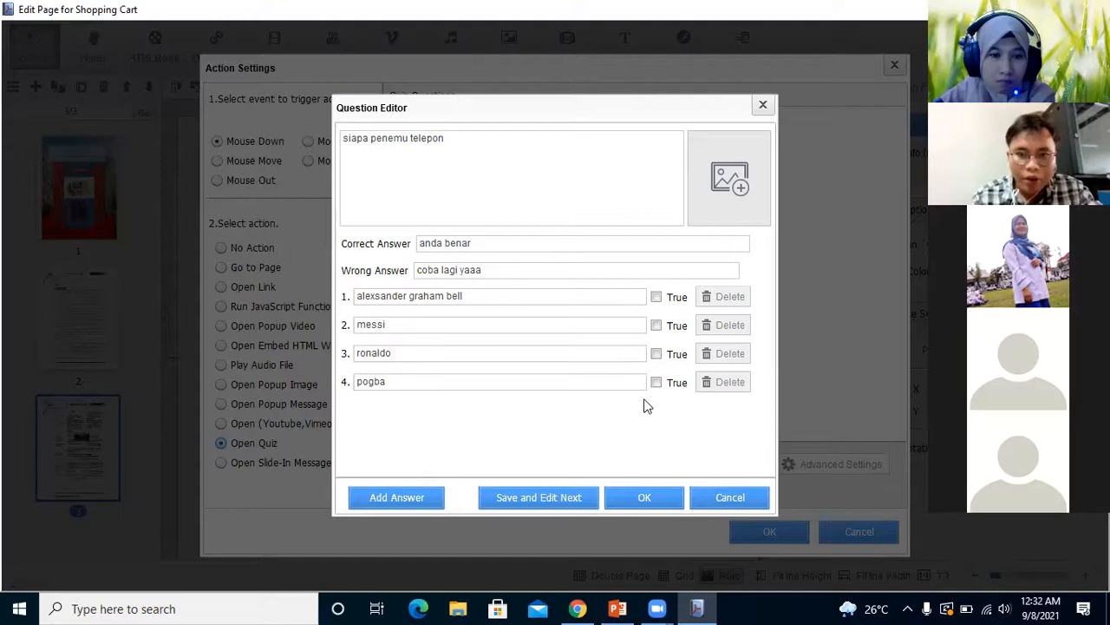
# Mark the first answer as true and save the question, leaving the question editor without adding another
pyautogui.click(657, 297)
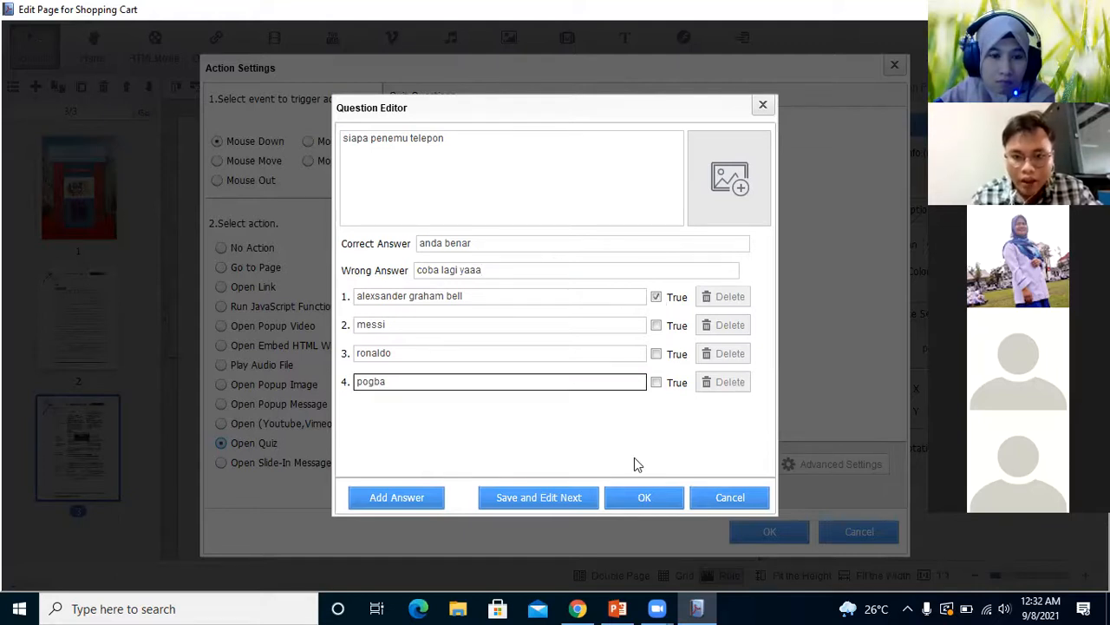
pyautogui.click(576, 500)
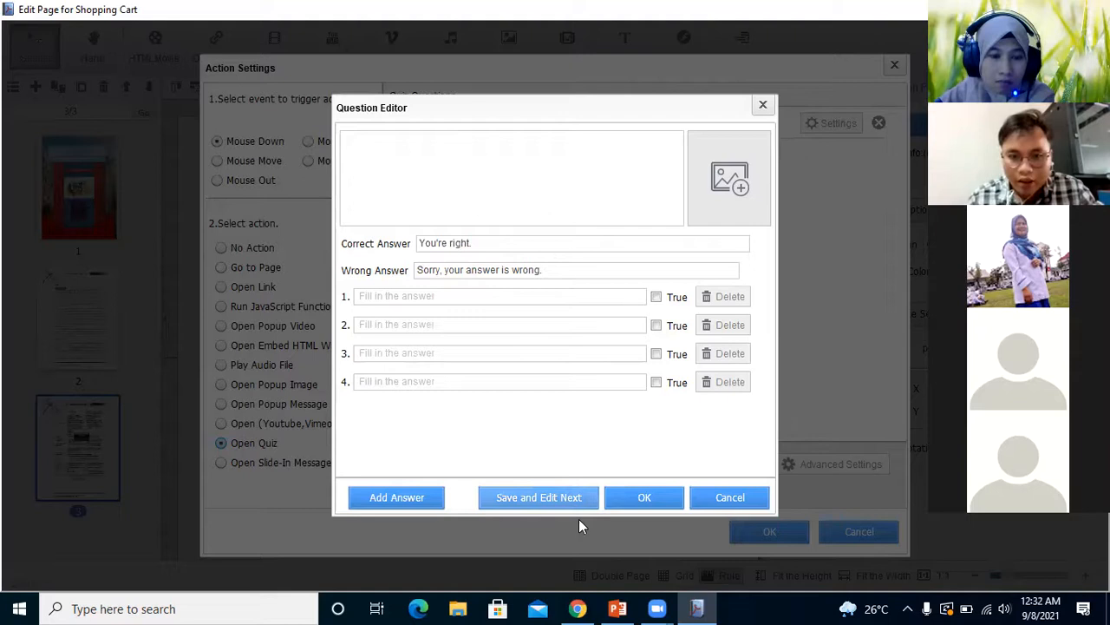
pyautogui.click(647, 500)
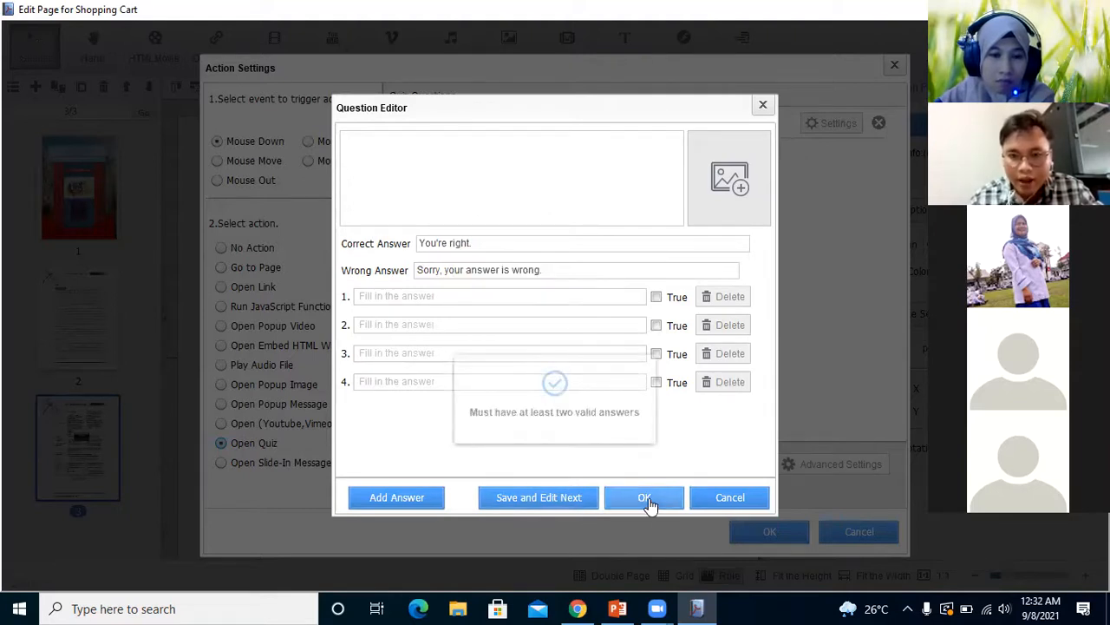
pyautogui.click(765, 106)
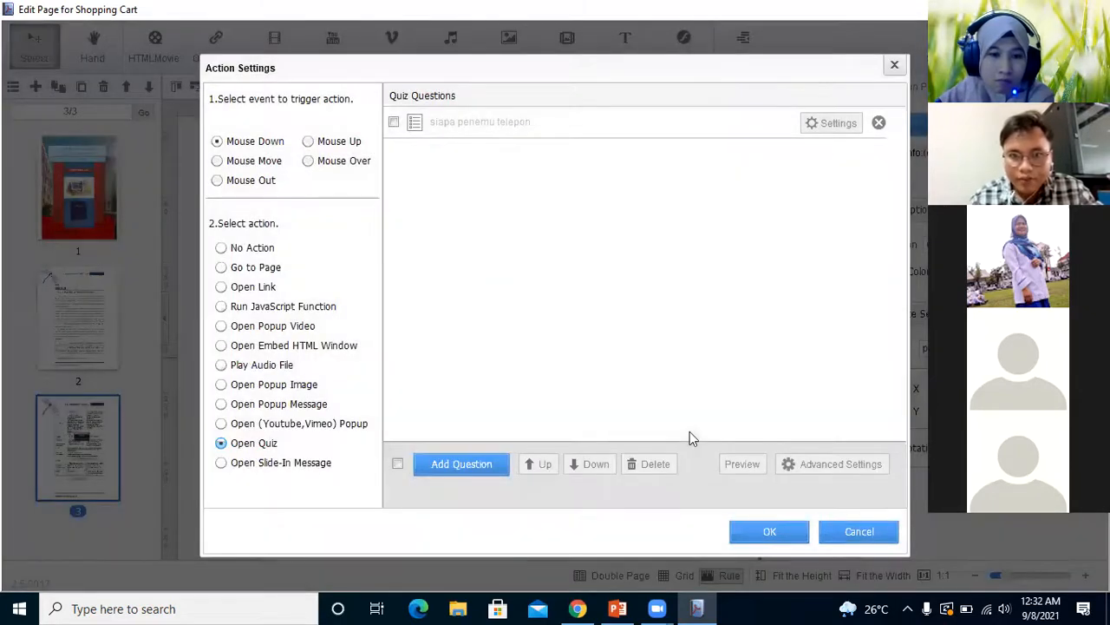
# Tick the "siapa penemu telepon" question in the quiz list and apply the quiz action to the button
pyautogui.click(394, 122)
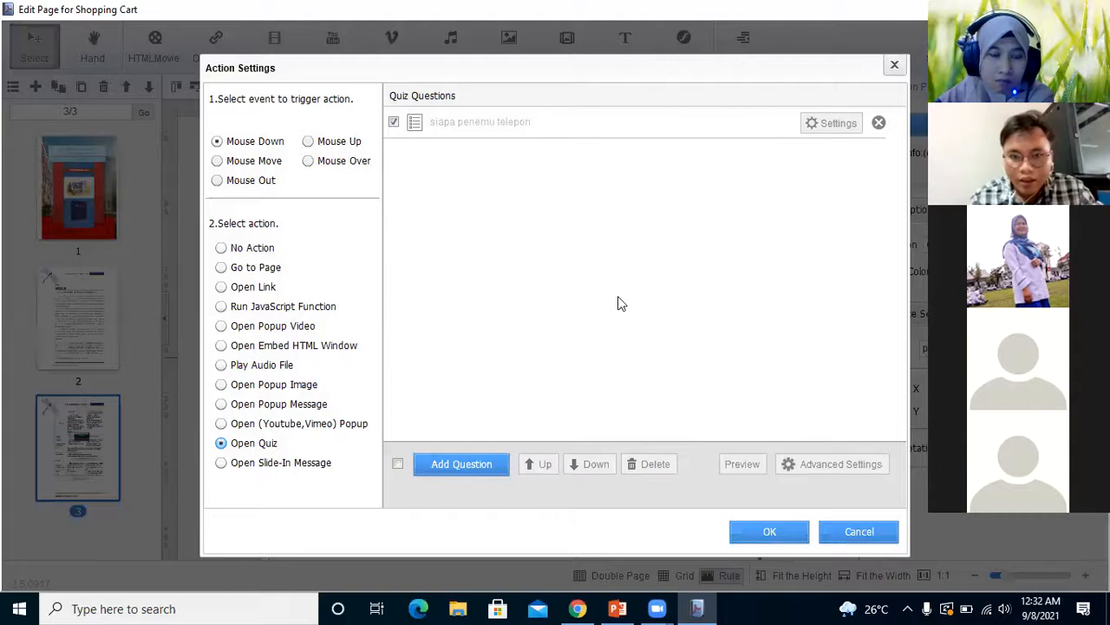
pyautogui.click(783, 537)
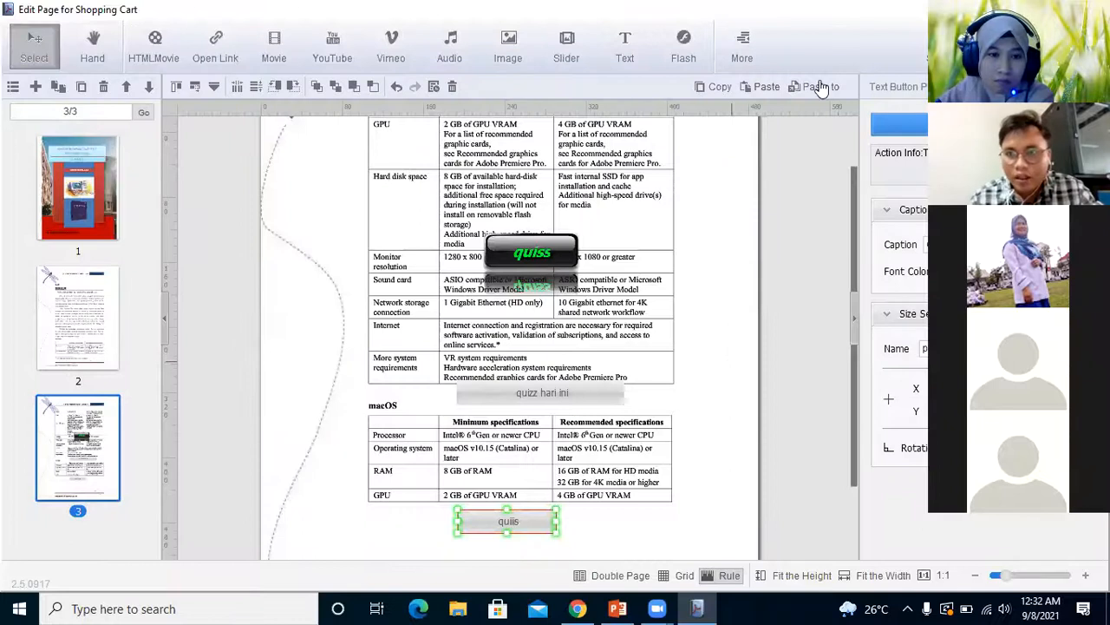
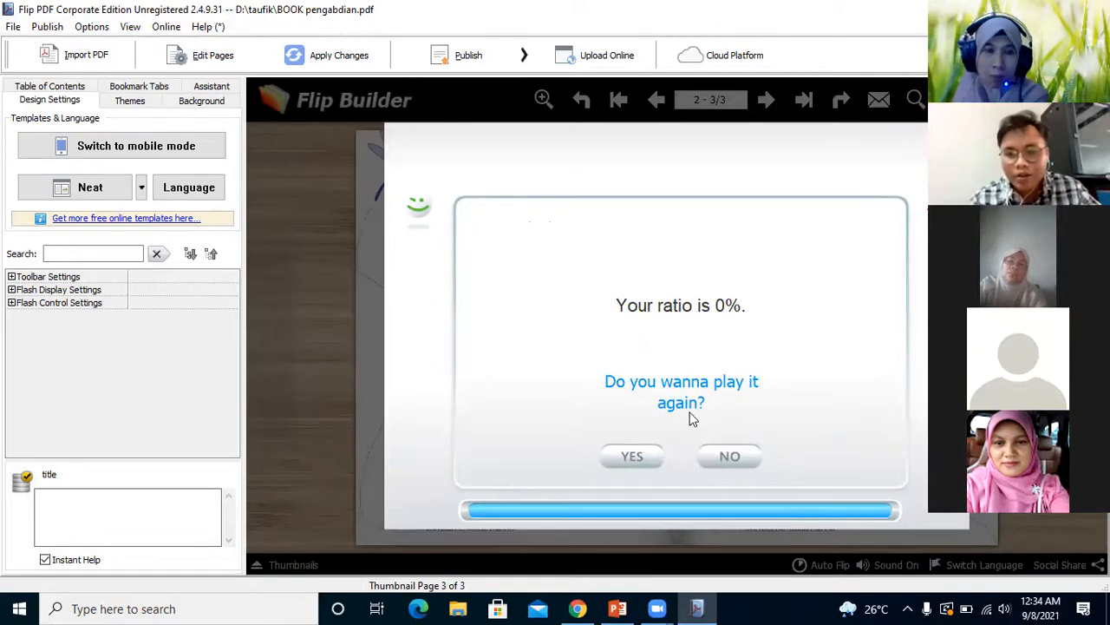
# Replay the quiz in the preview, answering "alexsander graham bell", go through to the final score and close it
pyautogui.click(643, 459)
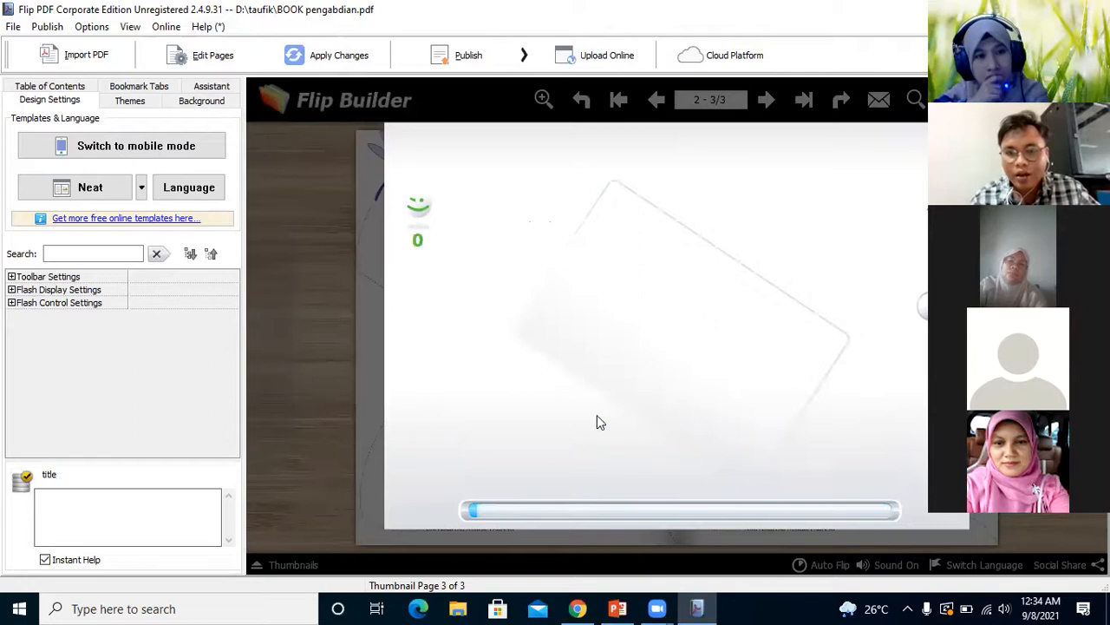
pyautogui.click(544, 366)
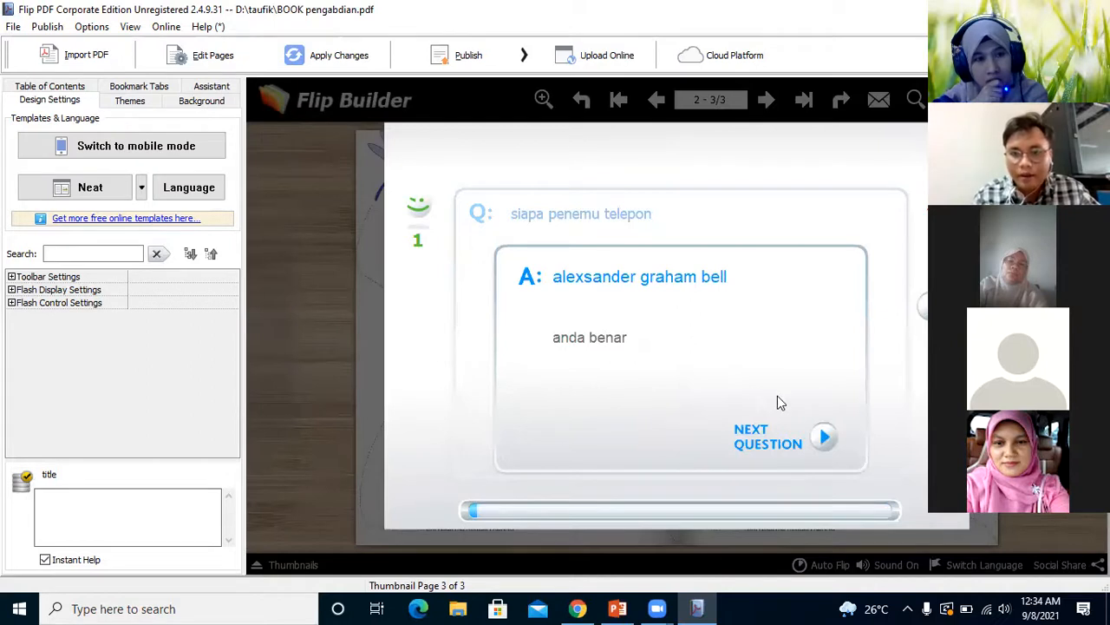
pyautogui.click(825, 439)
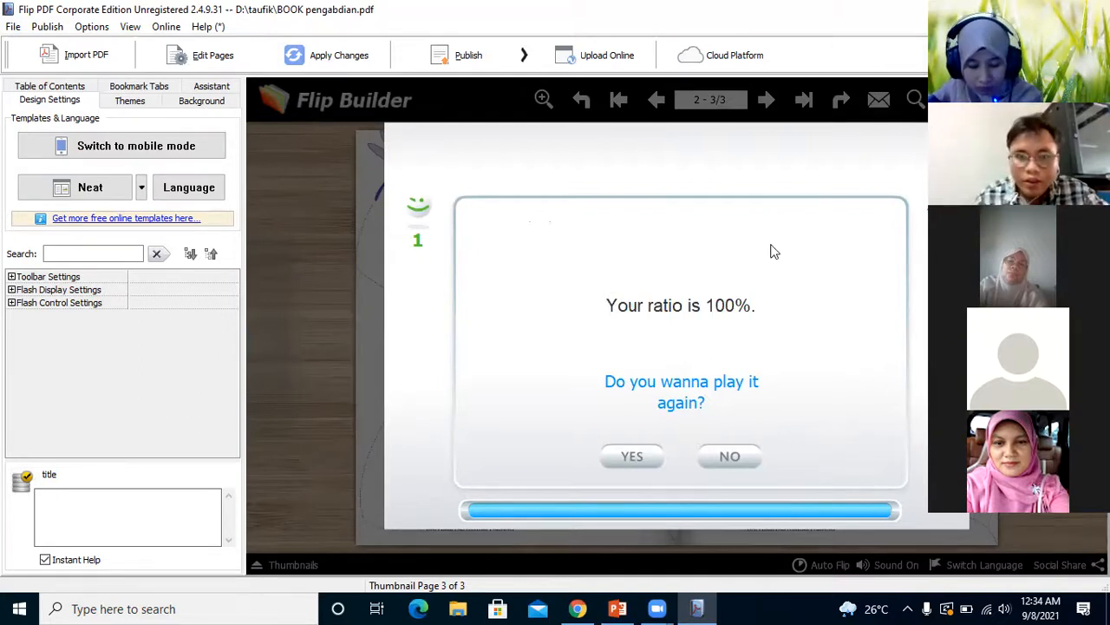
pyautogui.press('Escape')
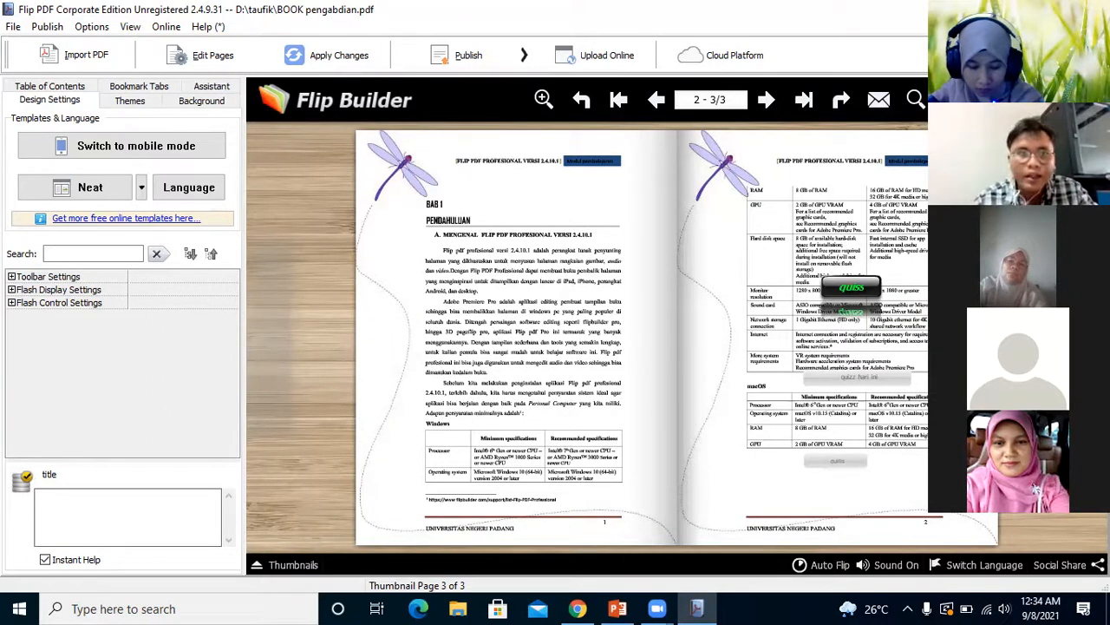
# Open the page editor and draw a text button in the right margin of page 2, beside the opening paragraphs
pyautogui.click(202, 55)
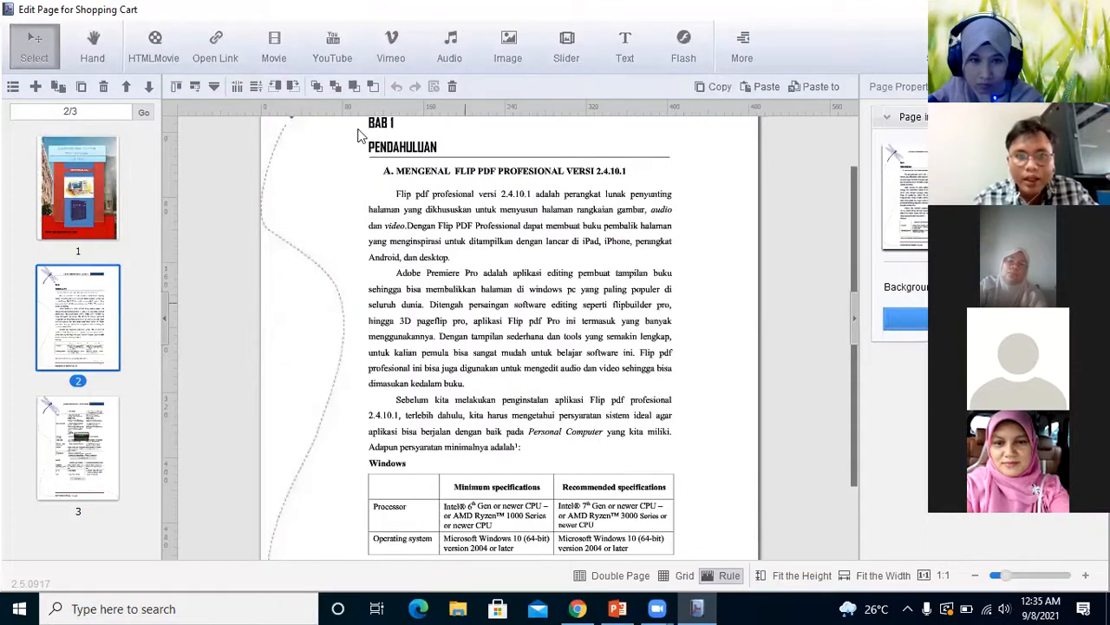
pyautogui.click(740, 55)
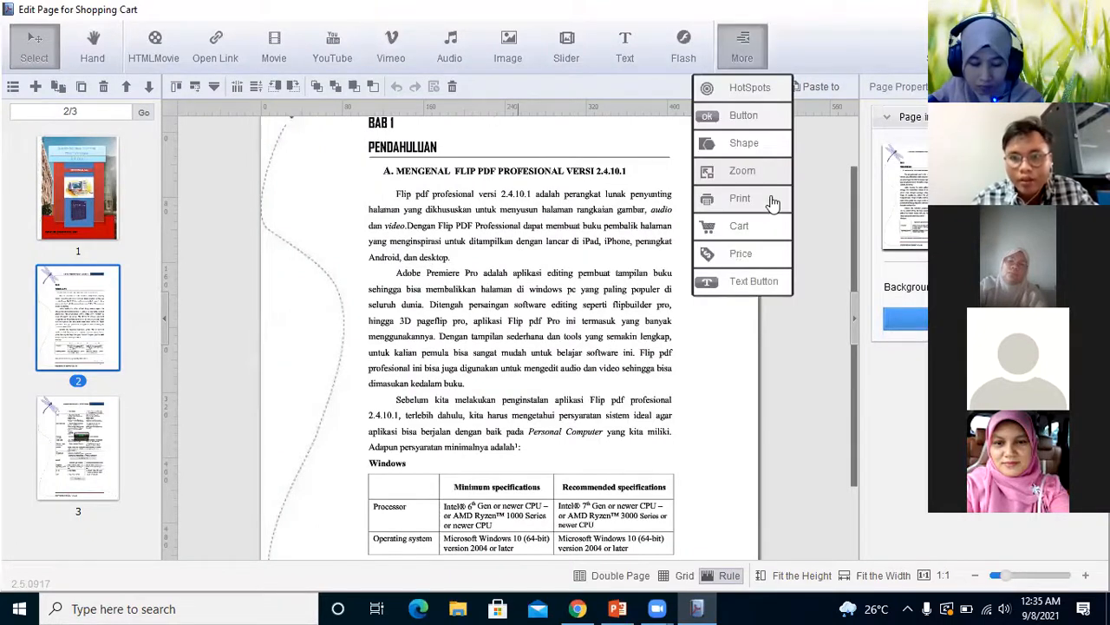
pyautogui.click(737, 271)
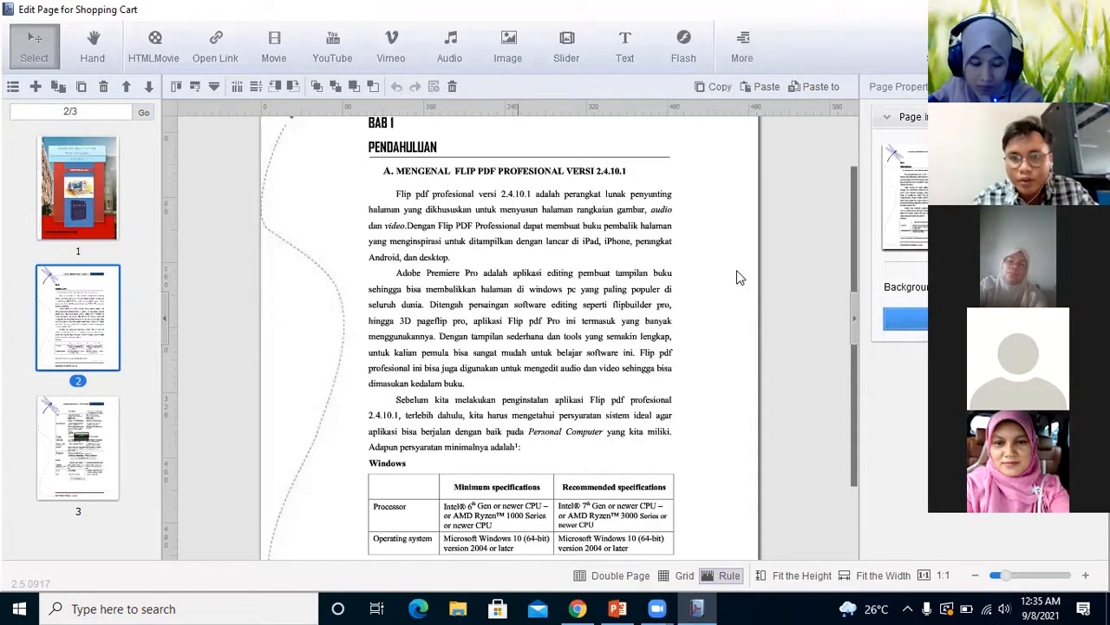
pyautogui.click(790, 179)
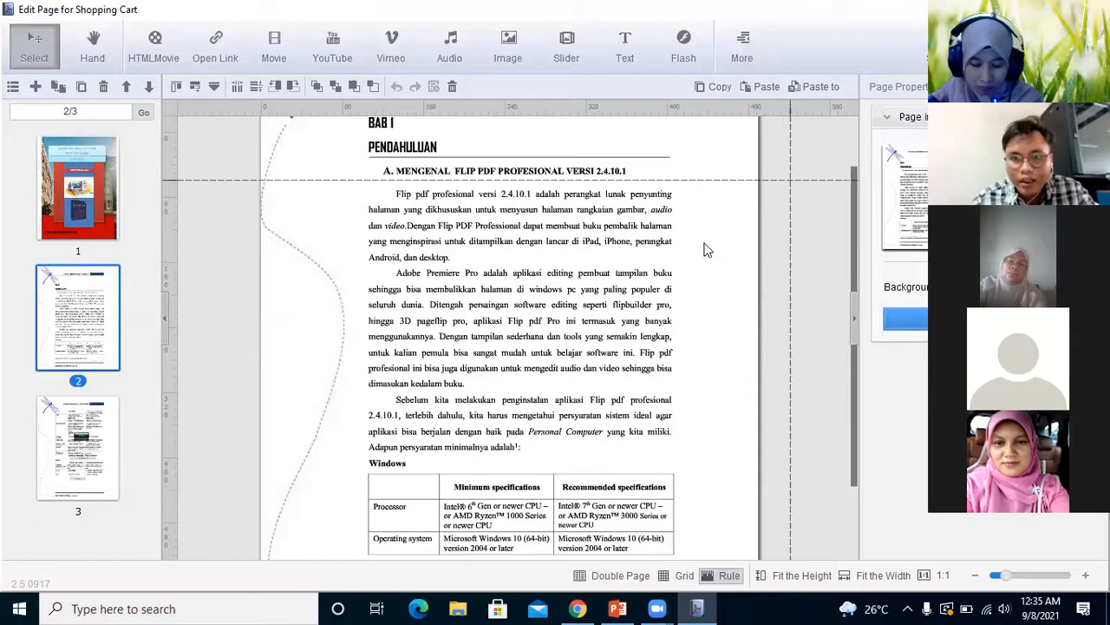
pyautogui.moveTo(745, 280)
pyautogui.mouseDown()
pyautogui.moveTo(759, 288)
pyautogui.moveTo(752, 281)
pyautogui.mouseUp()
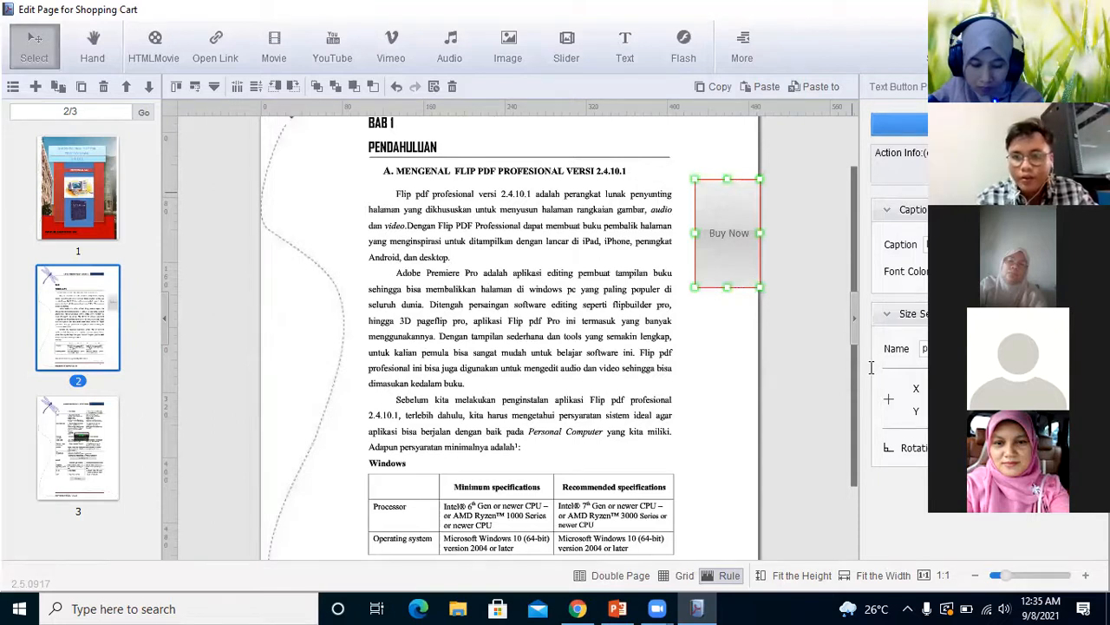
# Change the text button's caption to "quis onlen" and choose Open Link as its action
pyautogui.press('BackSpace')
pyautogui.press('BackSpace')
pyautogui.press('BackSpace')
pyautogui.press('BackSpace')
pyautogui.press('BackSpace')
pyautogui.press('BackSpace')
pyautogui.press('BackSpace')
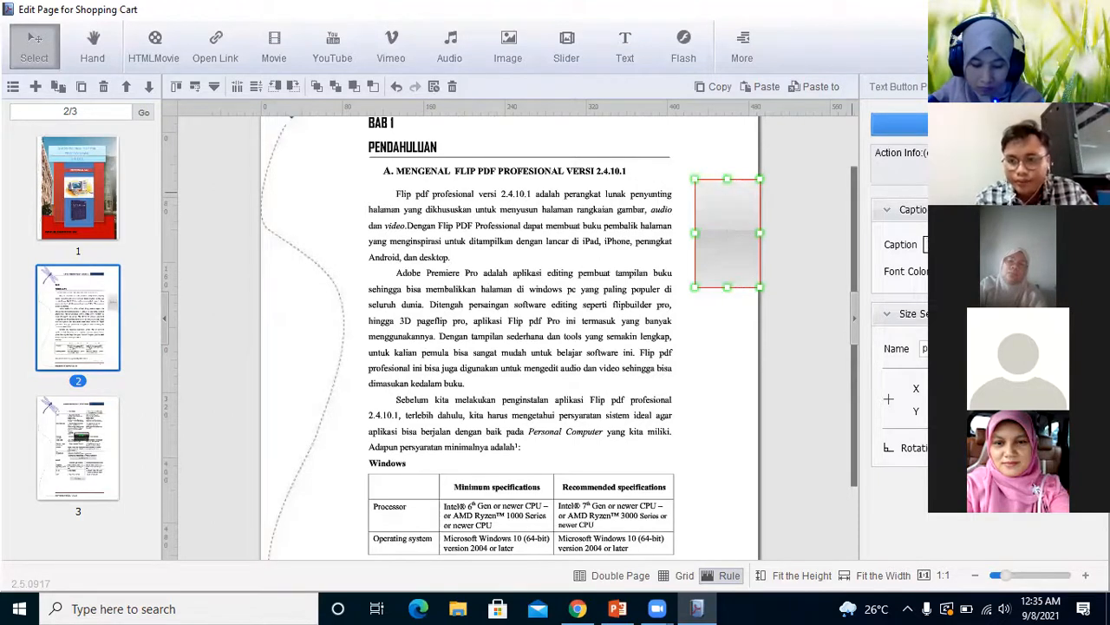
pyautogui.write('quis onlen')
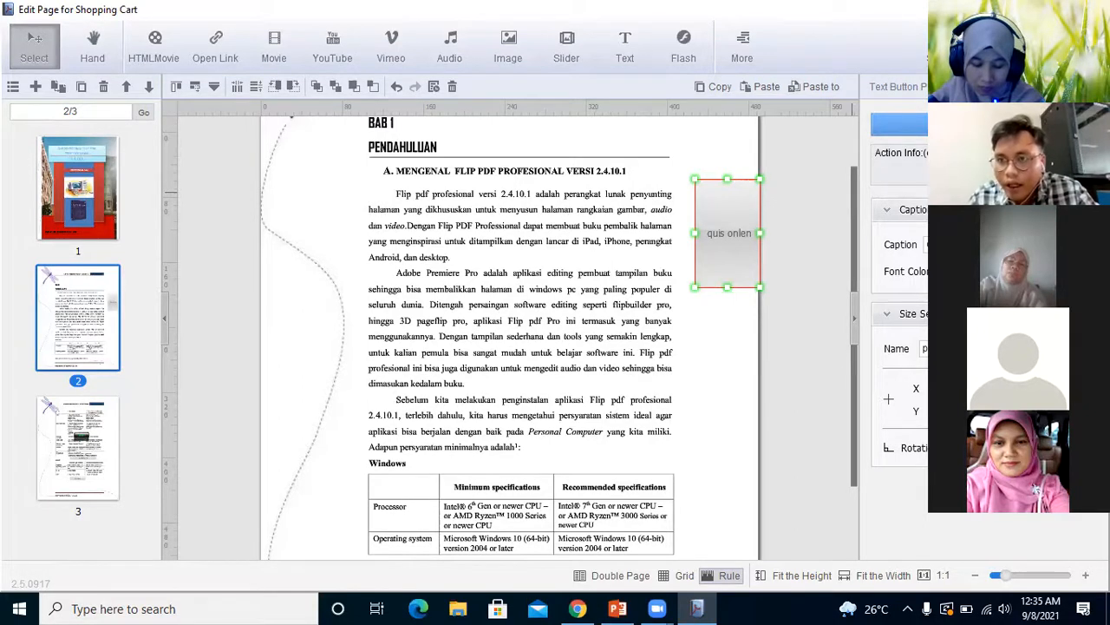
pyautogui.click(945, 124)
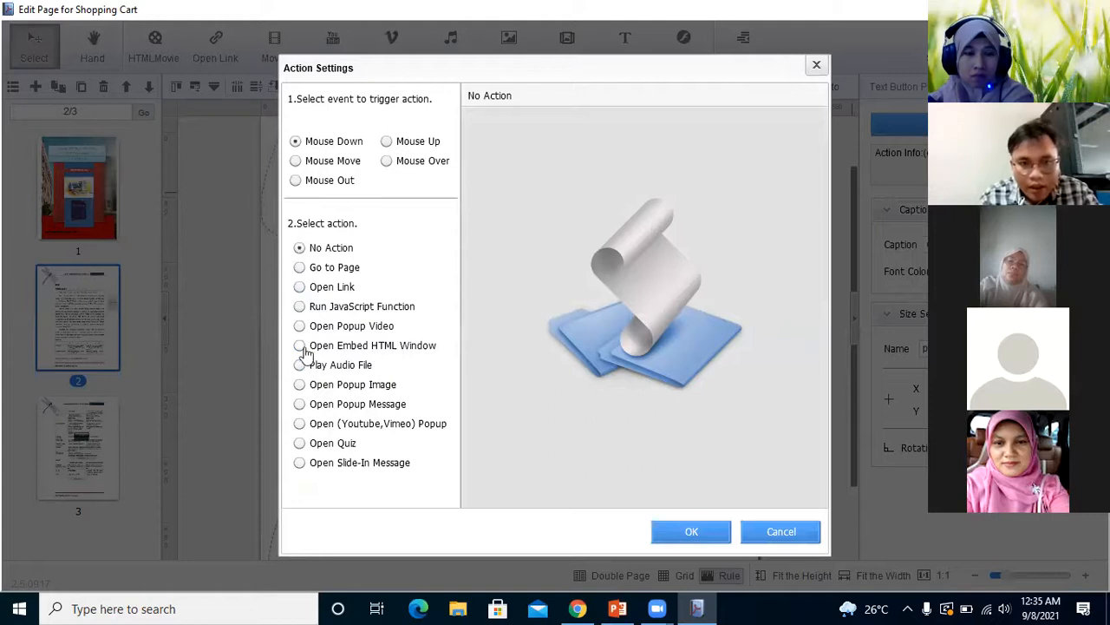
pyautogui.click(298, 292)
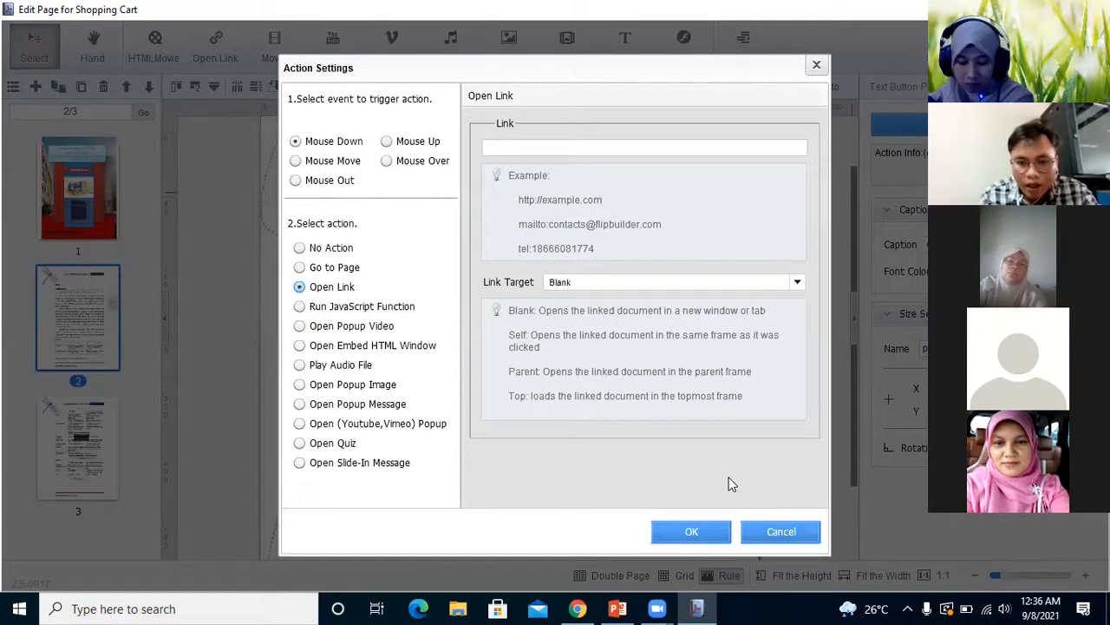
# Switch to Chrome and search Google for "quizi" in place of the open Zoom page
pyautogui.moveTo(577, 607)
pyautogui.click(572, 555)
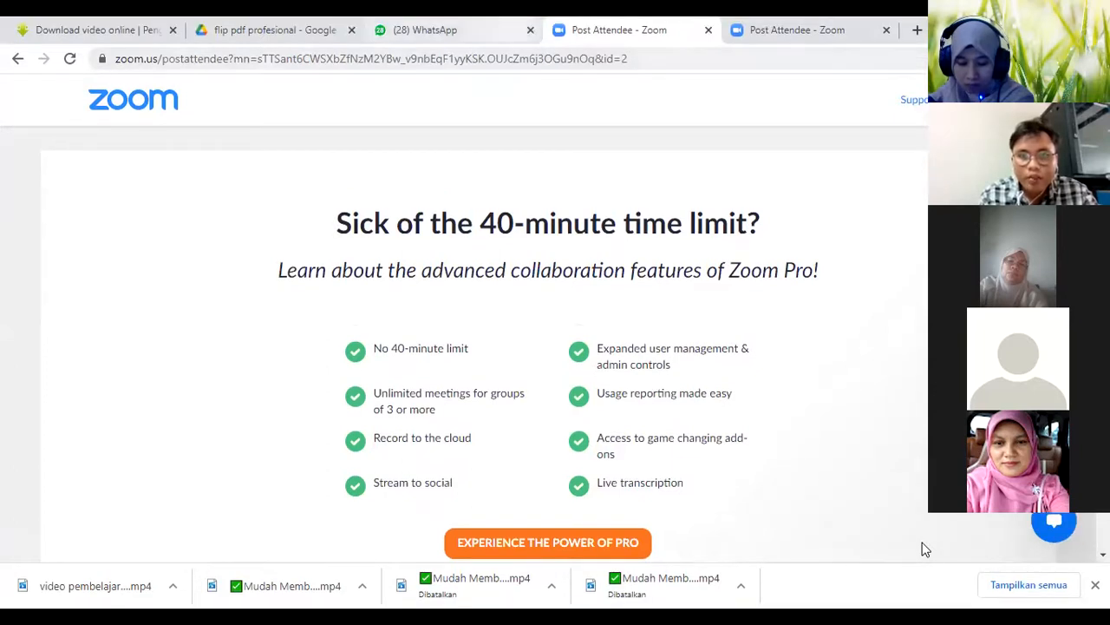
pyautogui.click(783, 36)
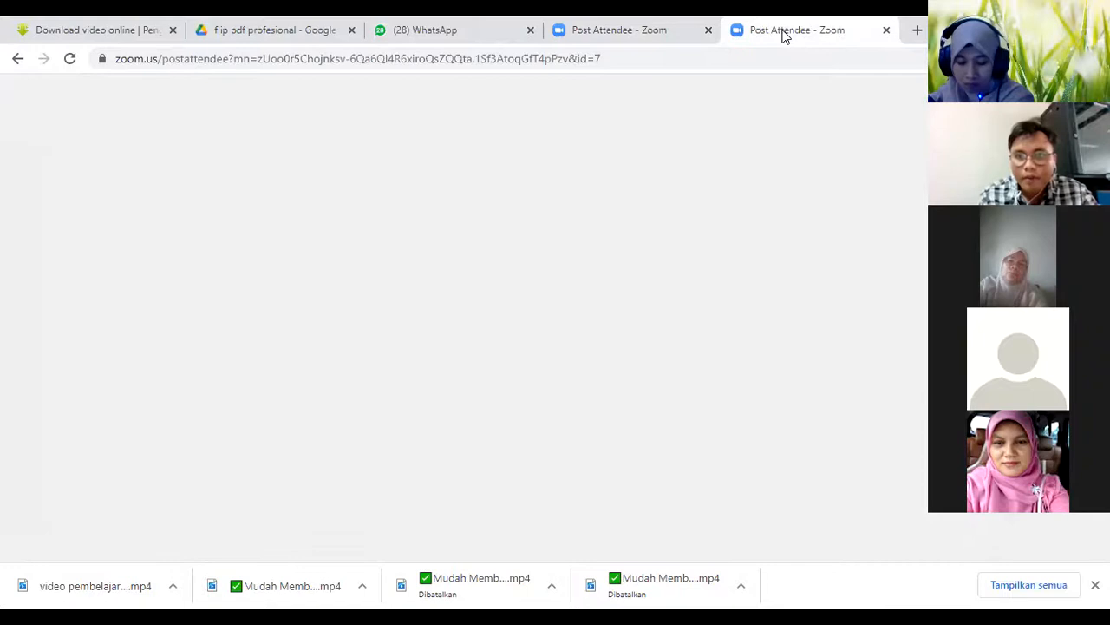
pyautogui.hotkey('ctrl', 'shift', 'Tab')
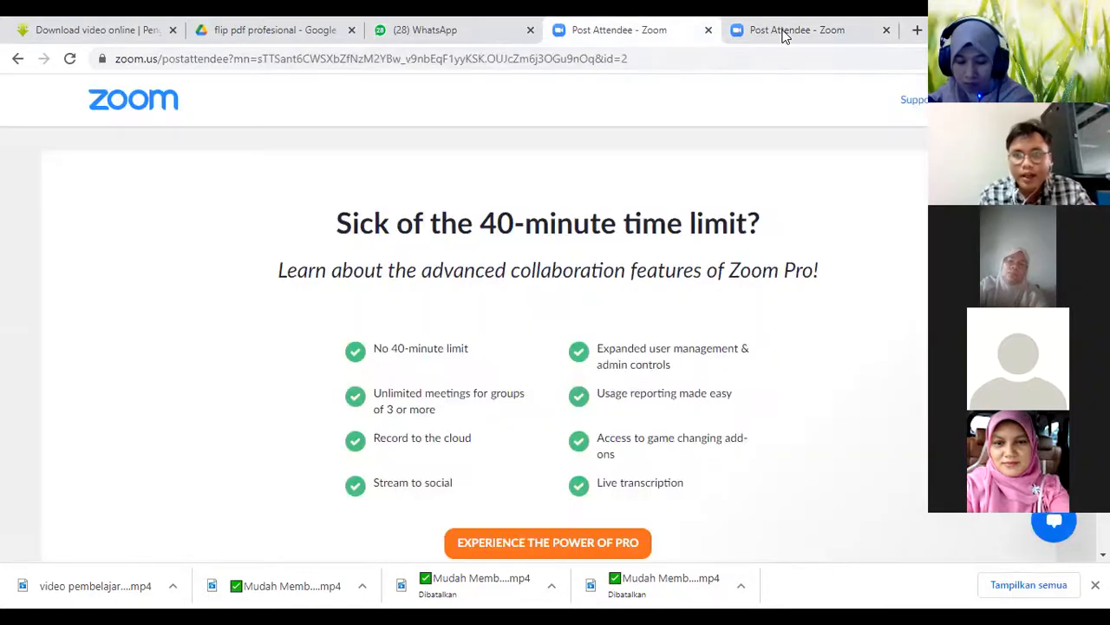
pyautogui.hotkey('ctrl', 'l')
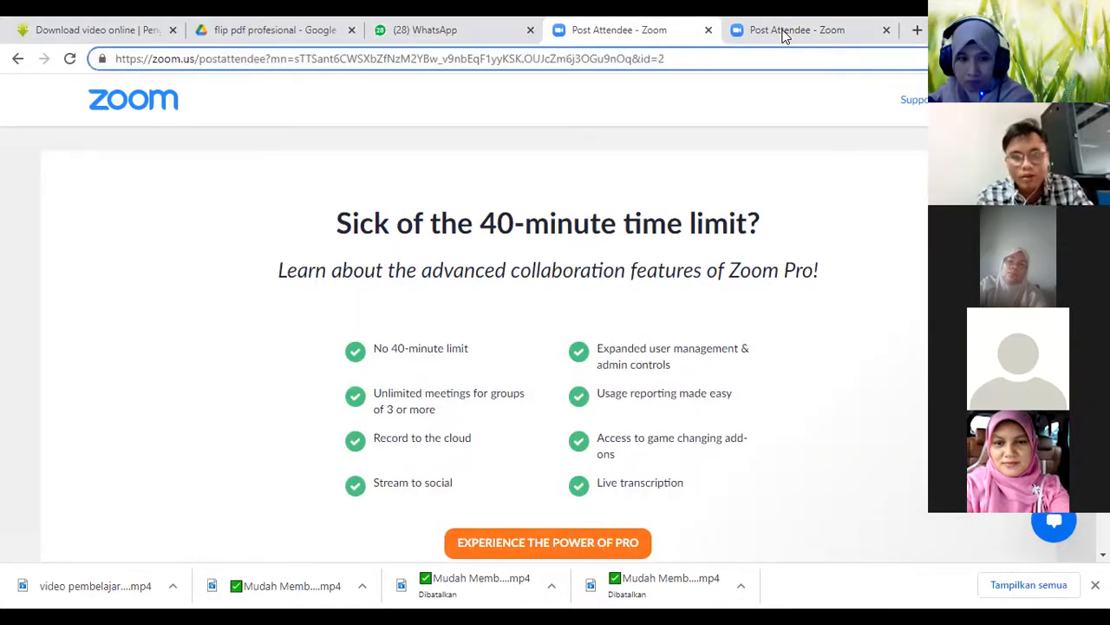
pyautogui.press('BackSpace')
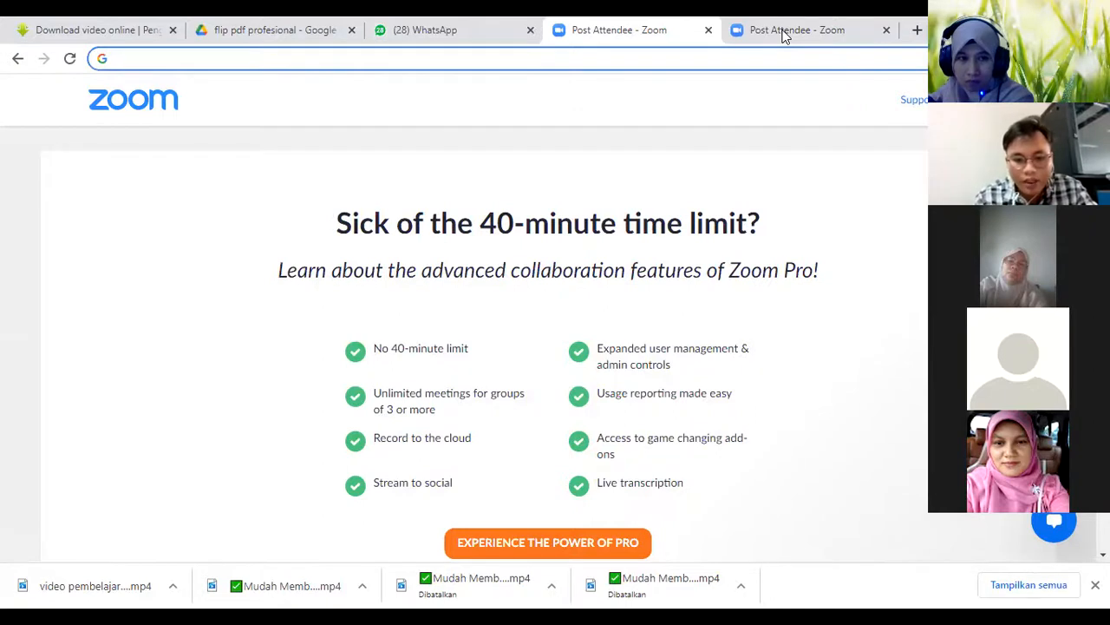
pyautogui.write('quizi')
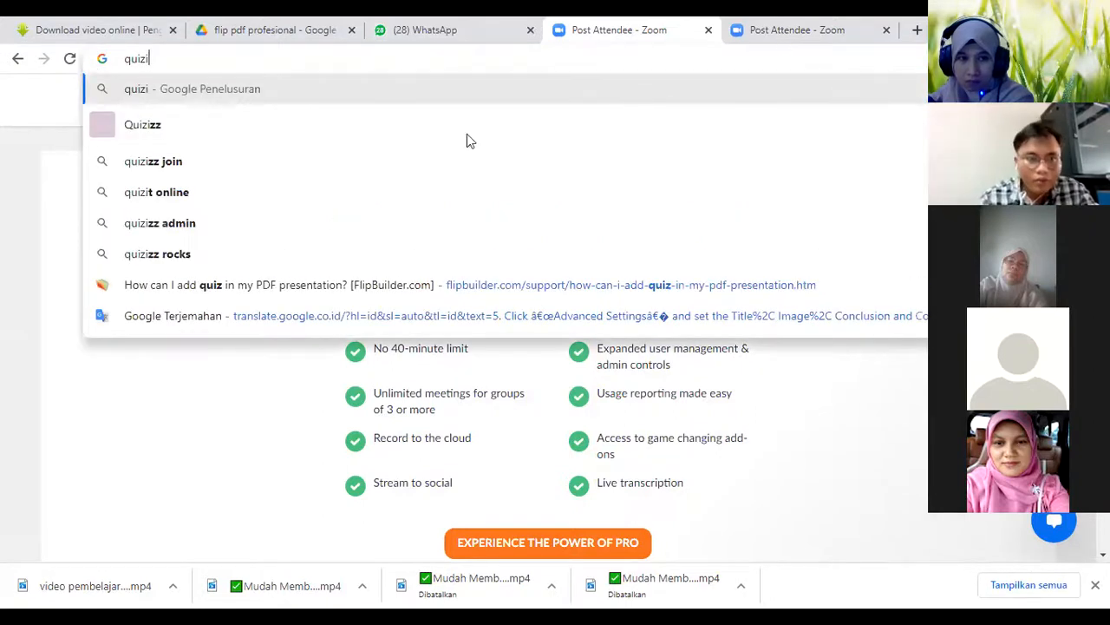
pyautogui.press('Return')
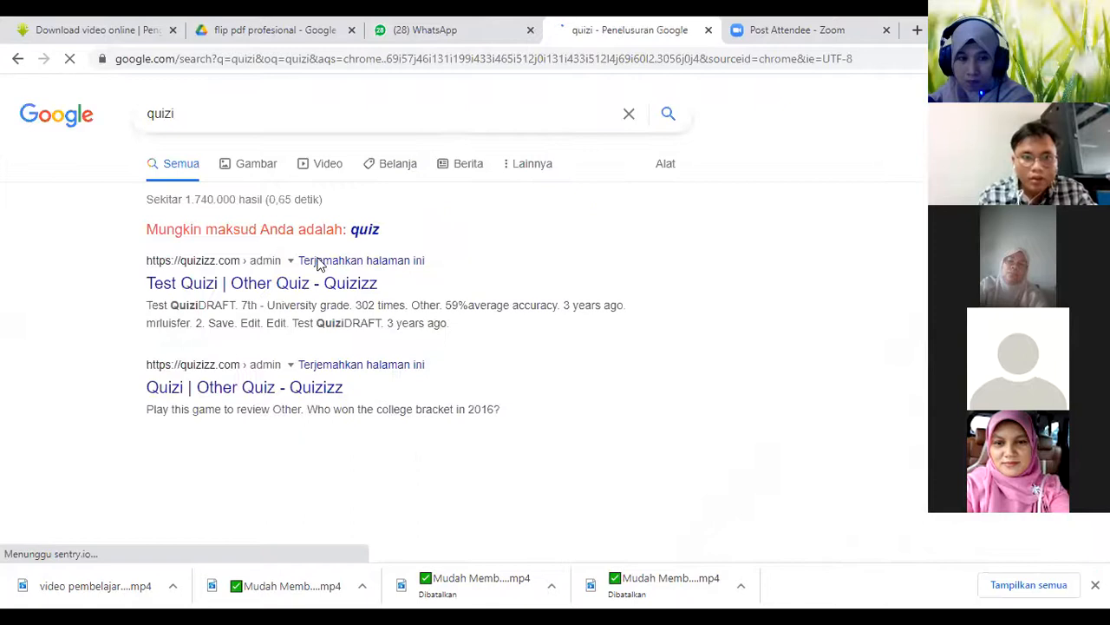
# Open the "Test Quizi" result on Quizizz and sign in with the existing Google account
pyautogui.click(291, 295)
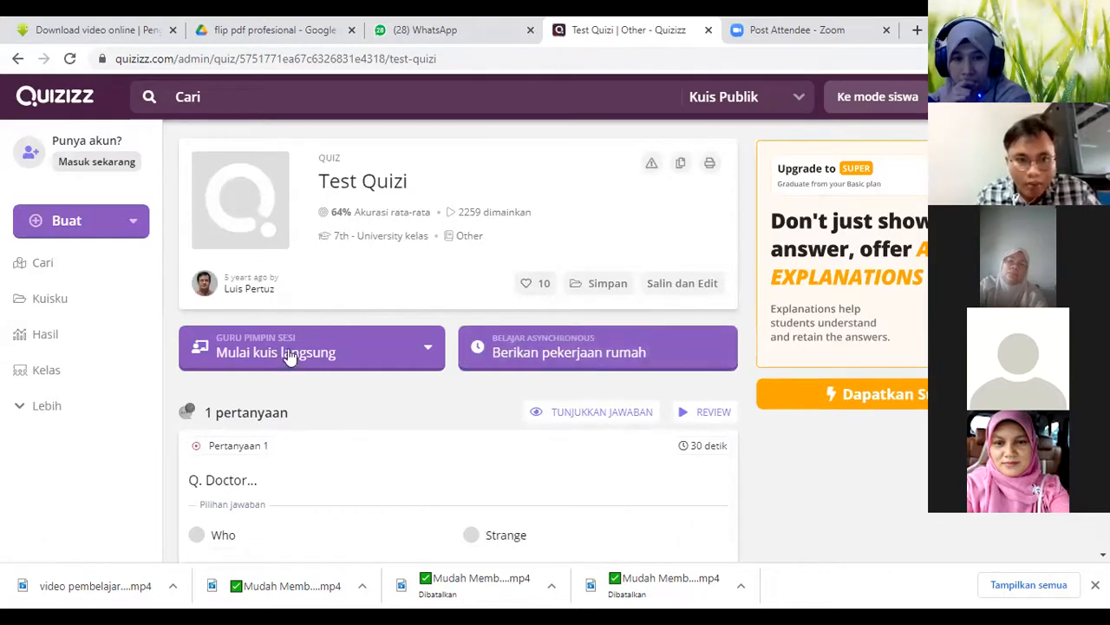
pyautogui.click(95, 225)
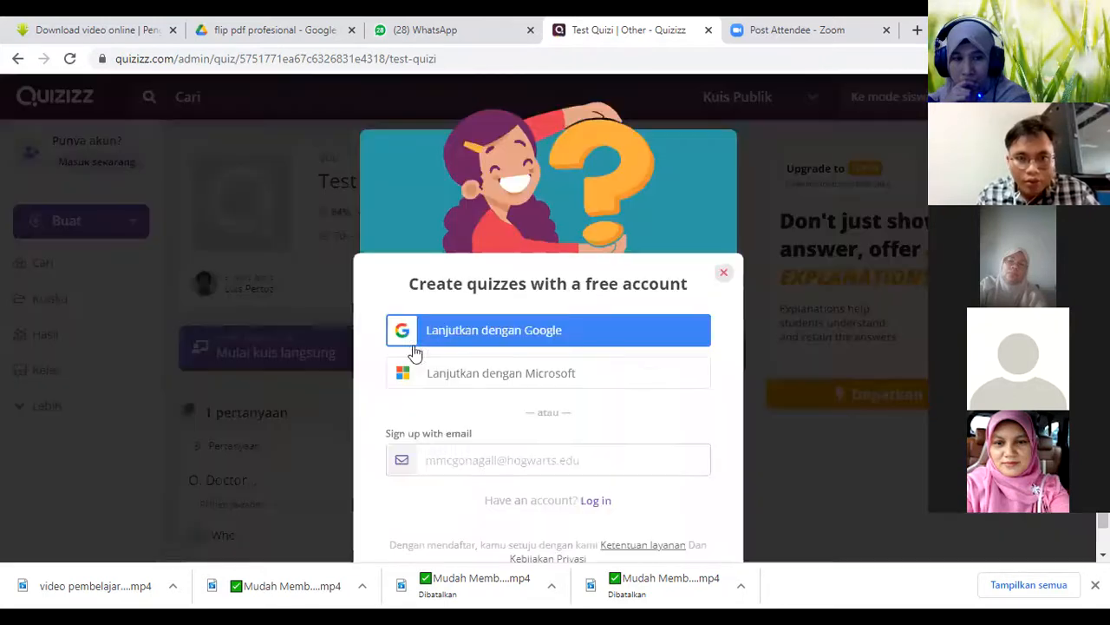
pyautogui.click(564, 331)
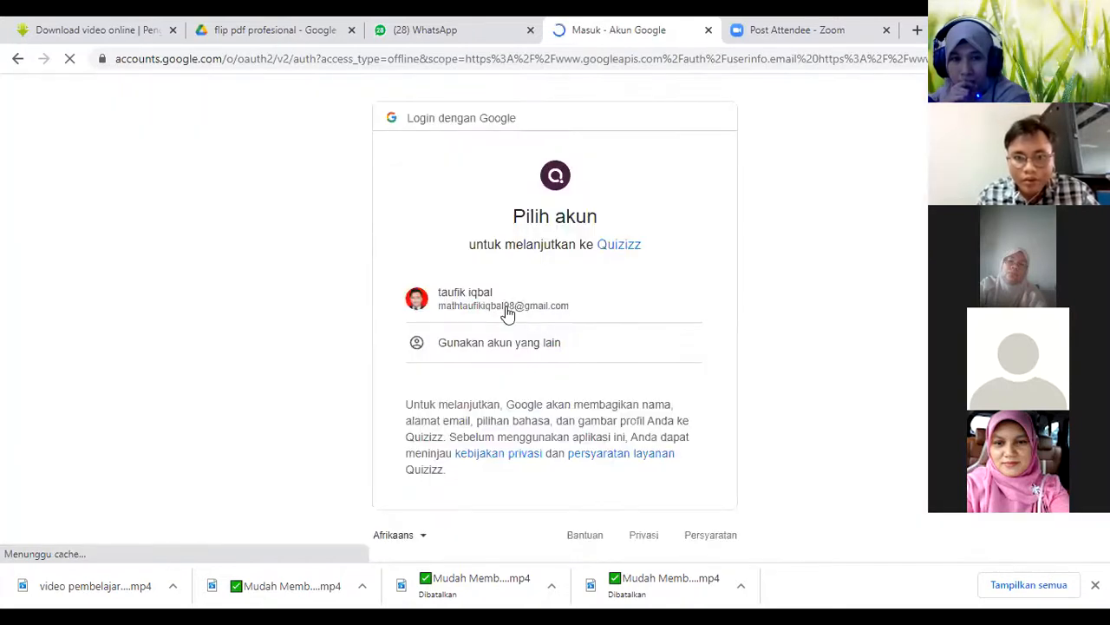
pyautogui.click(510, 314)
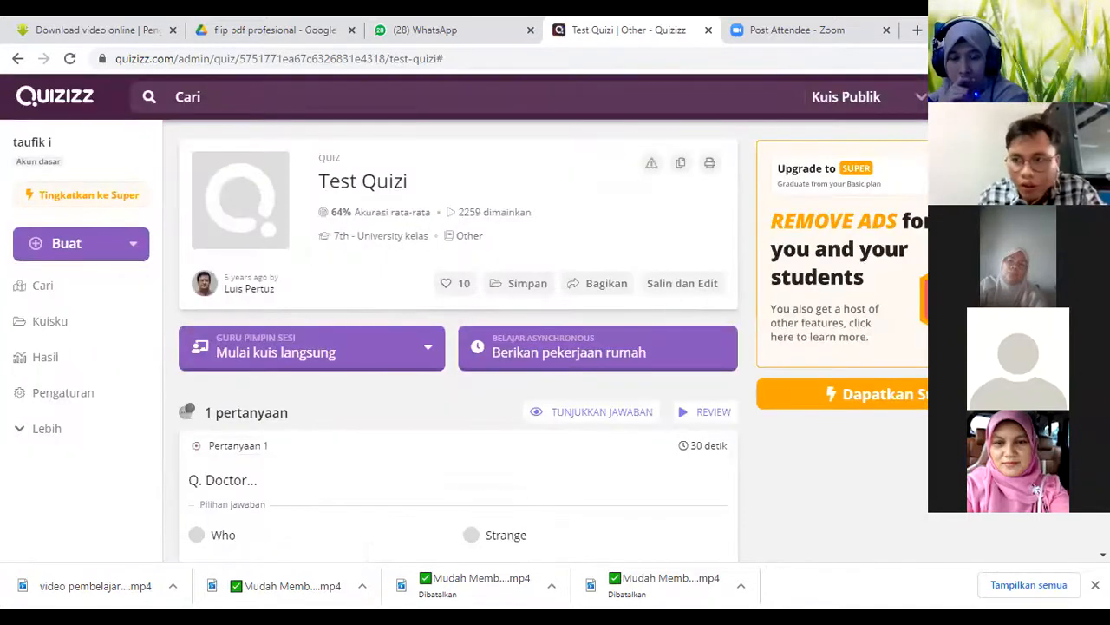
# Review the Test Quizi page, make an editable copy of the quiz and return from the editor to the copy's overview
pyautogui.scroll(-1, 458, 347)
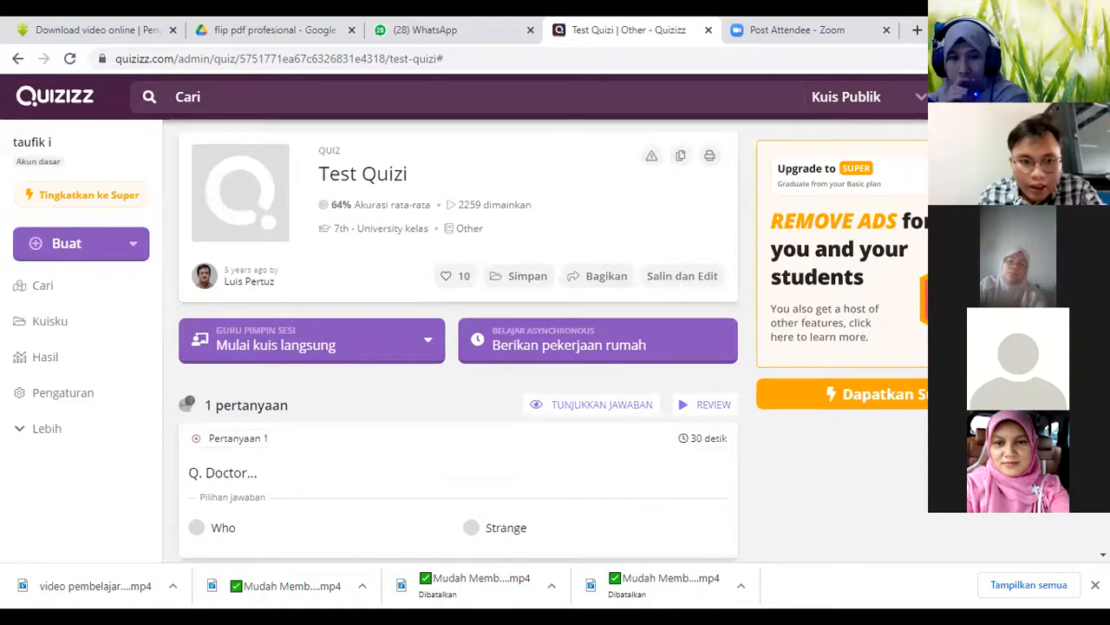
pyautogui.scroll(-2, 458, 347)
pyautogui.scroll(1, 458, 347)
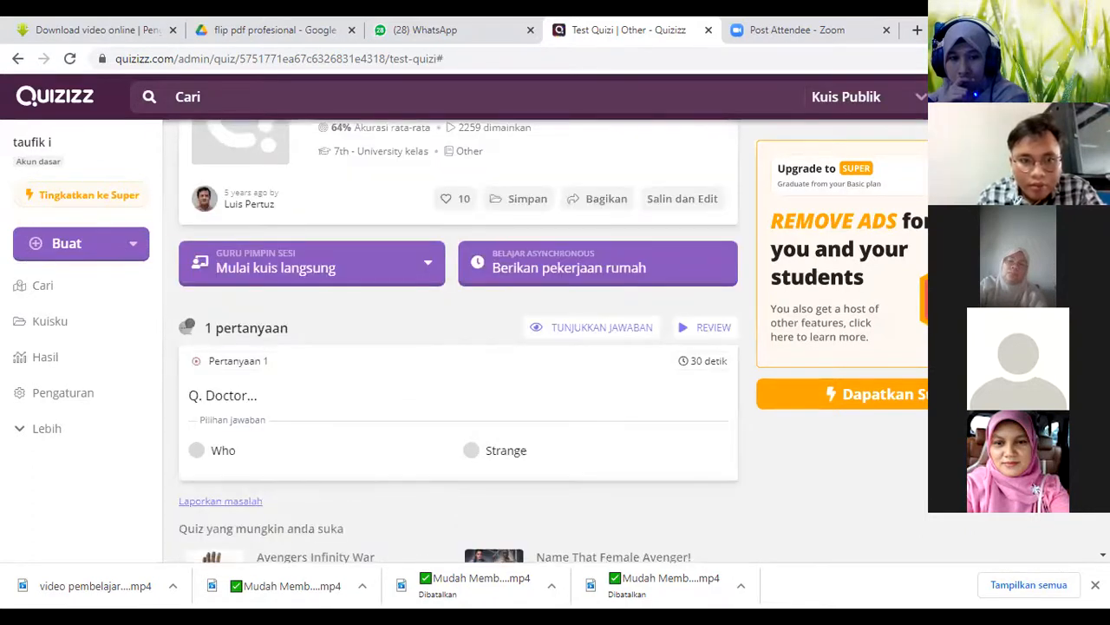
pyautogui.scroll(-1, 671, 260)
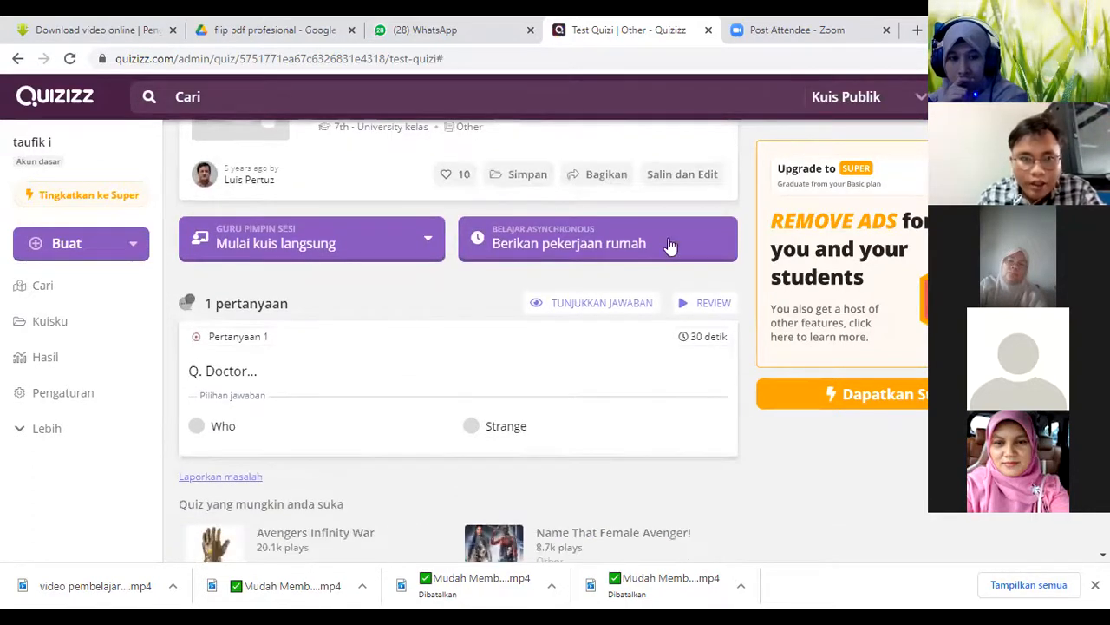
pyautogui.scroll(1, 670, 246)
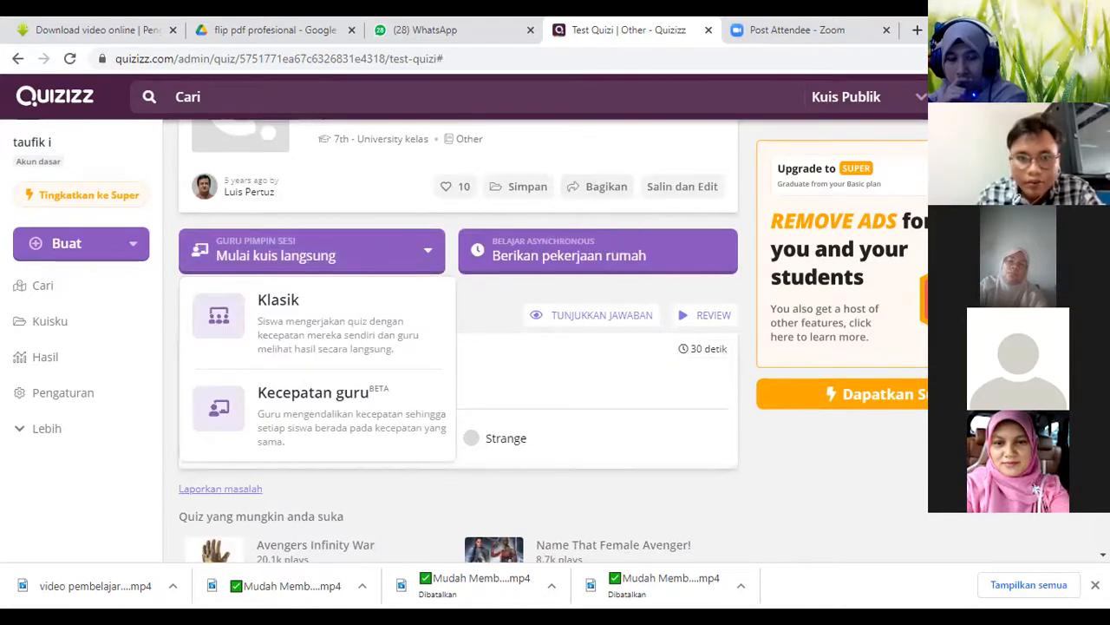
pyautogui.scroll(1, 793, 376)
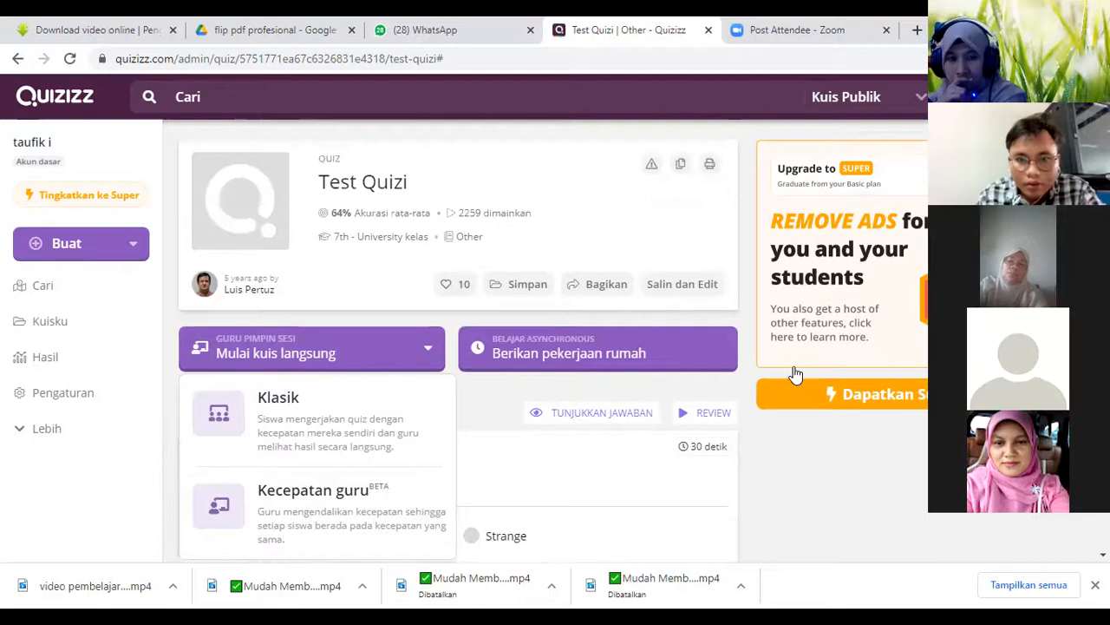
pyautogui.click(661, 289)
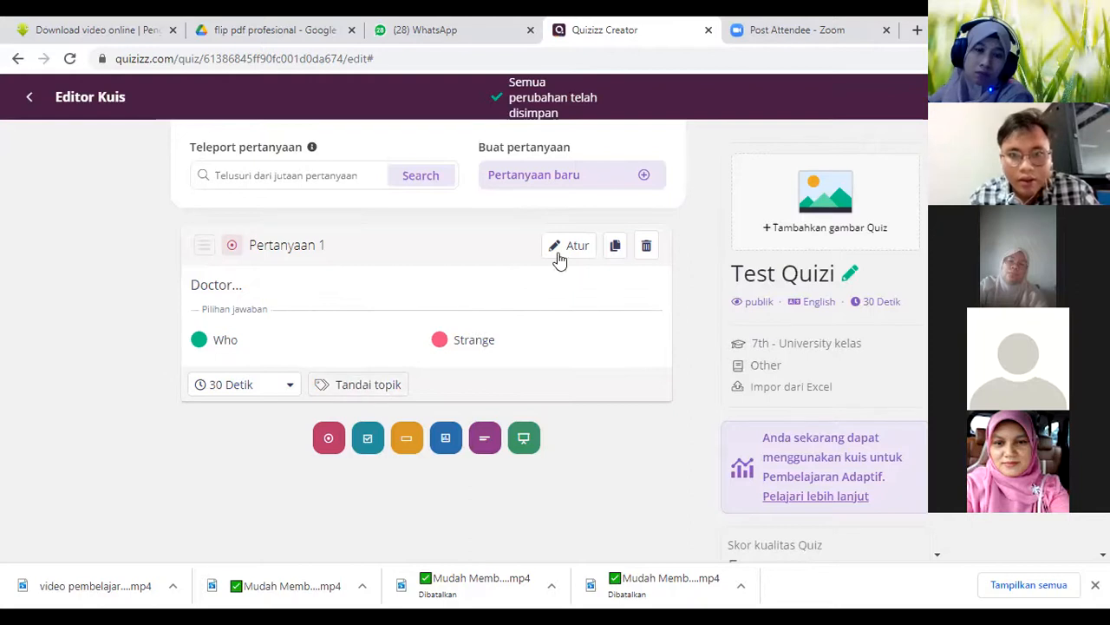
pyautogui.click(31, 101)
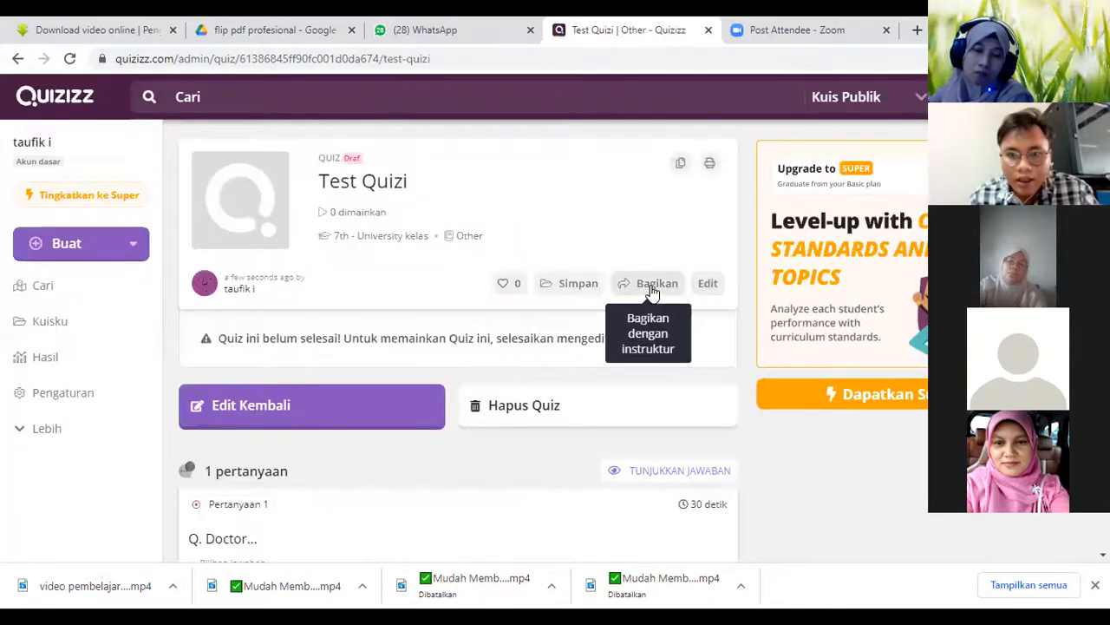
# Try to enable public link access for the copied quiz, copy its share link and close the sharing dialog
pyautogui.click(652, 286)
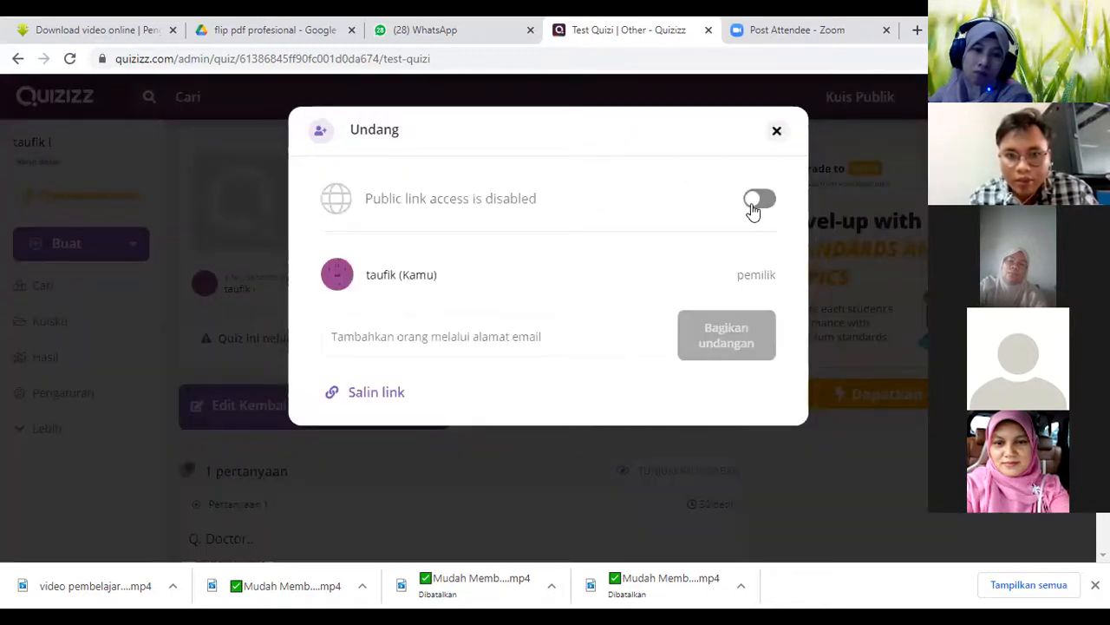
pyautogui.click(754, 201)
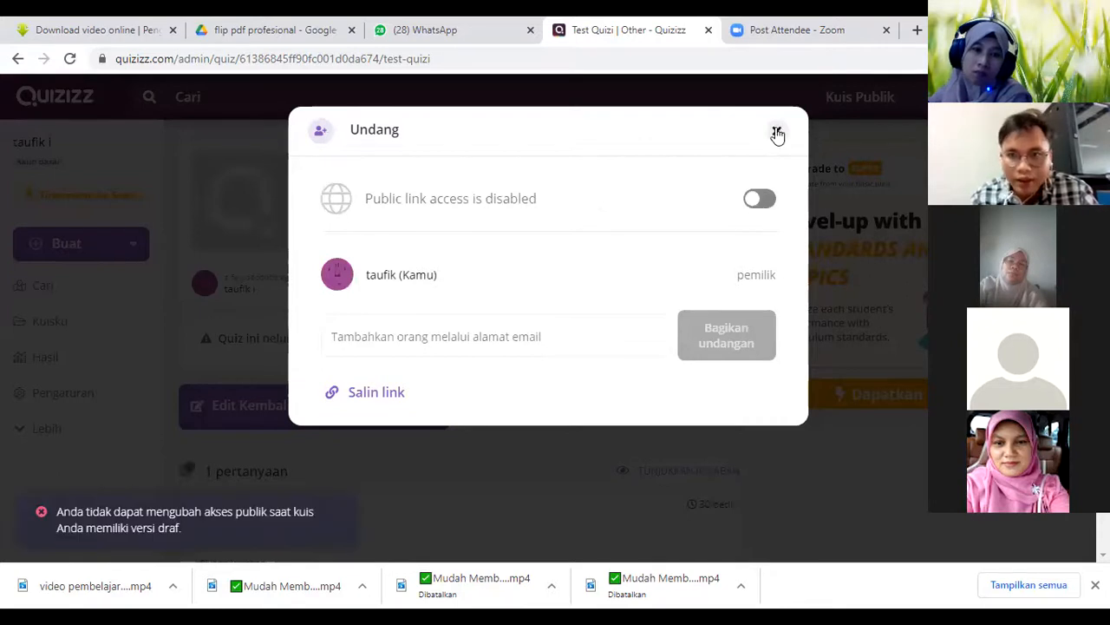
pyautogui.click(387, 394)
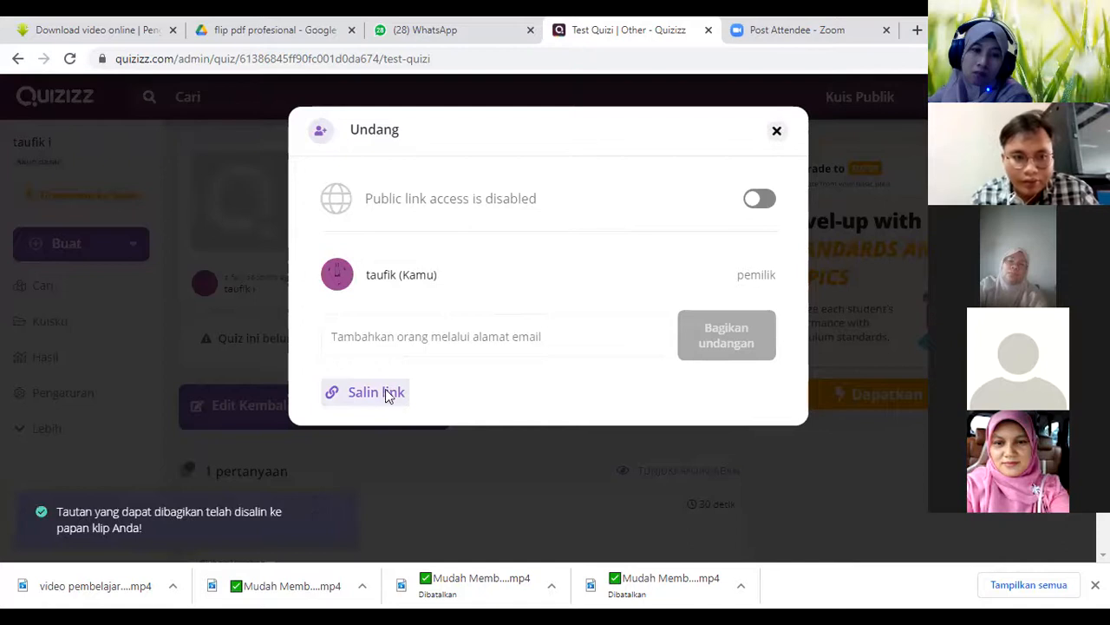
pyautogui.click(778, 132)
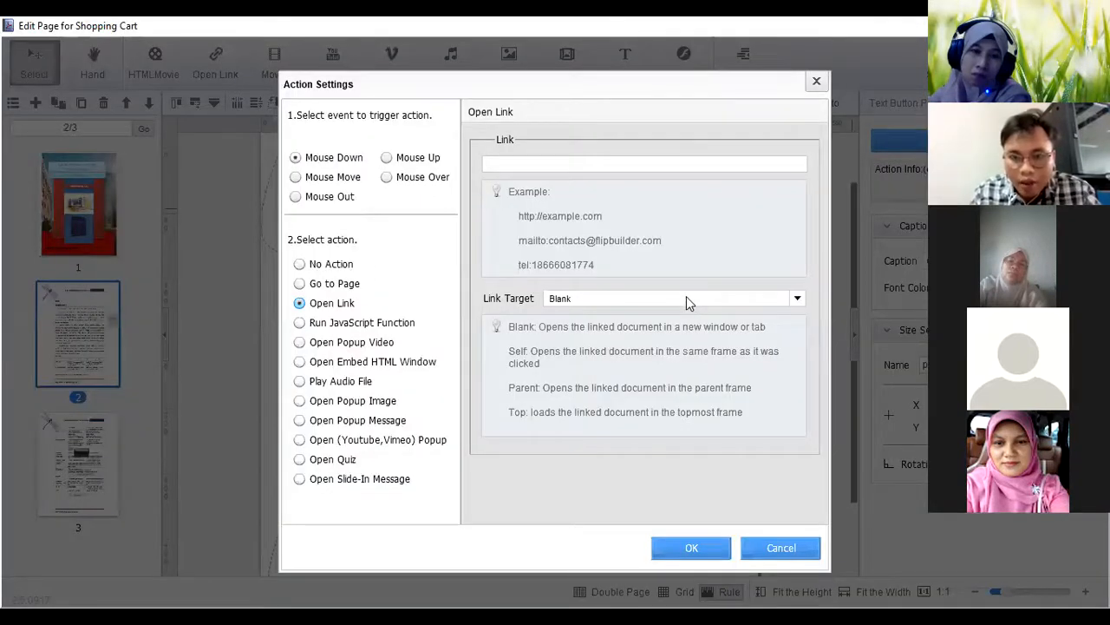
# Set the quis onlen button's link to the copied Quizizz quiz address, with Blank(New window) as link target, and confirm the action settings
pyautogui.click(686, 298)
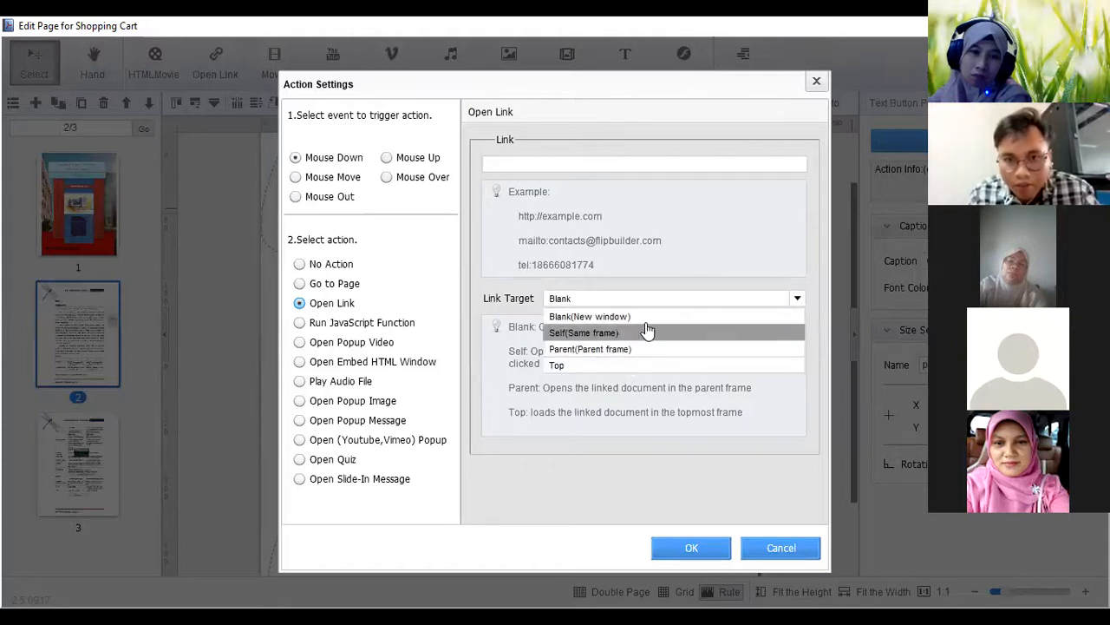
pyautogui.click(649, 317)
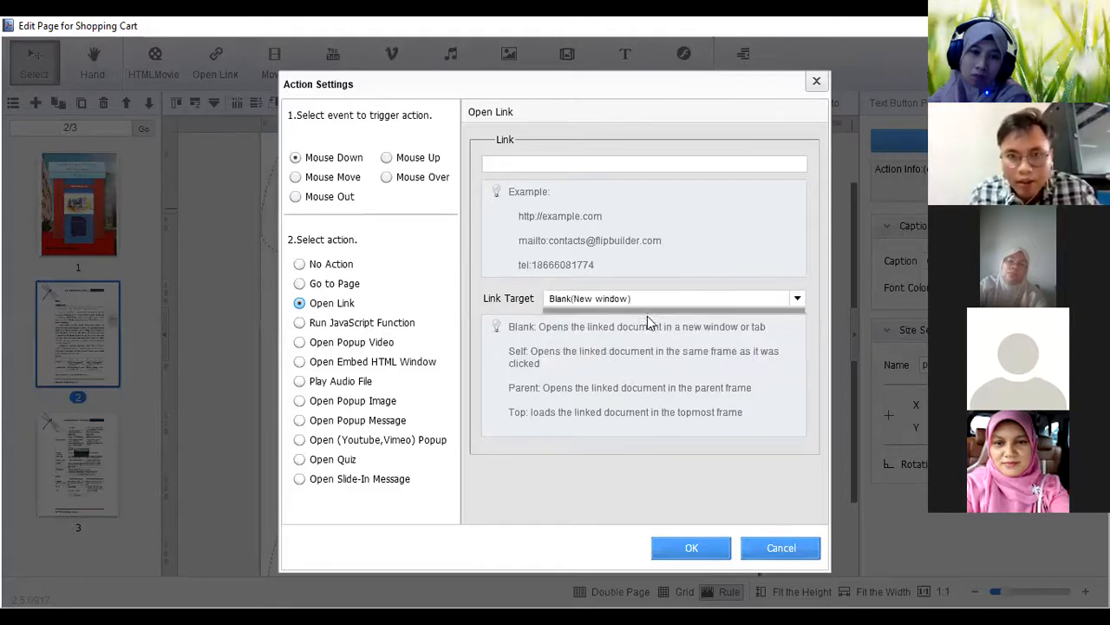
pyautogui.click(573, 164)
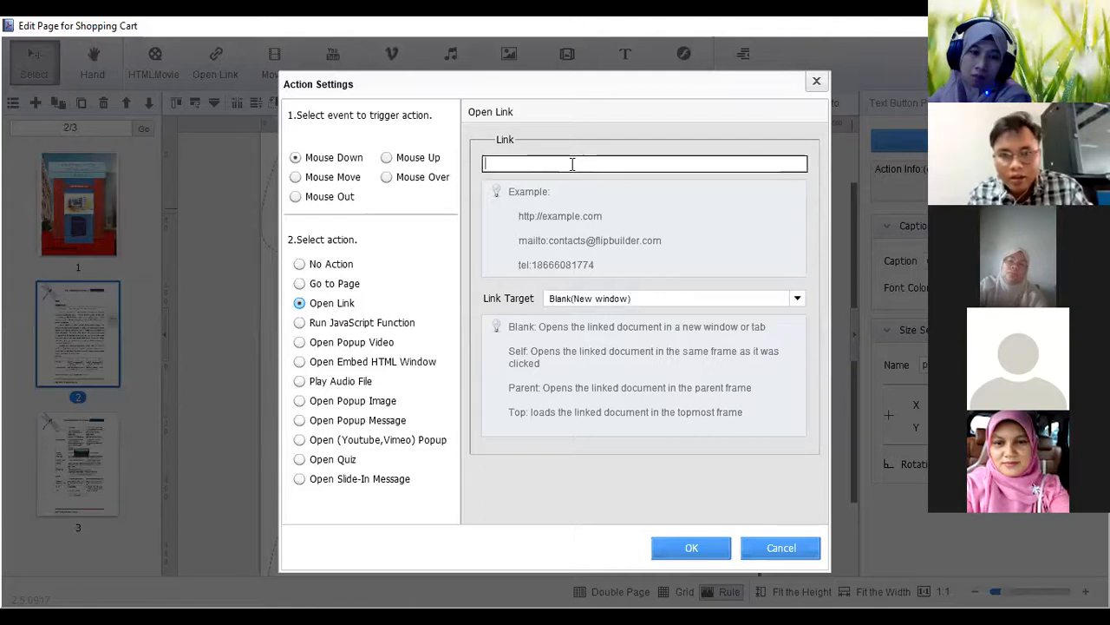
pyautogui.write('https://quizizz.com/admin/quiz/61386845ff90fc001d0da674')
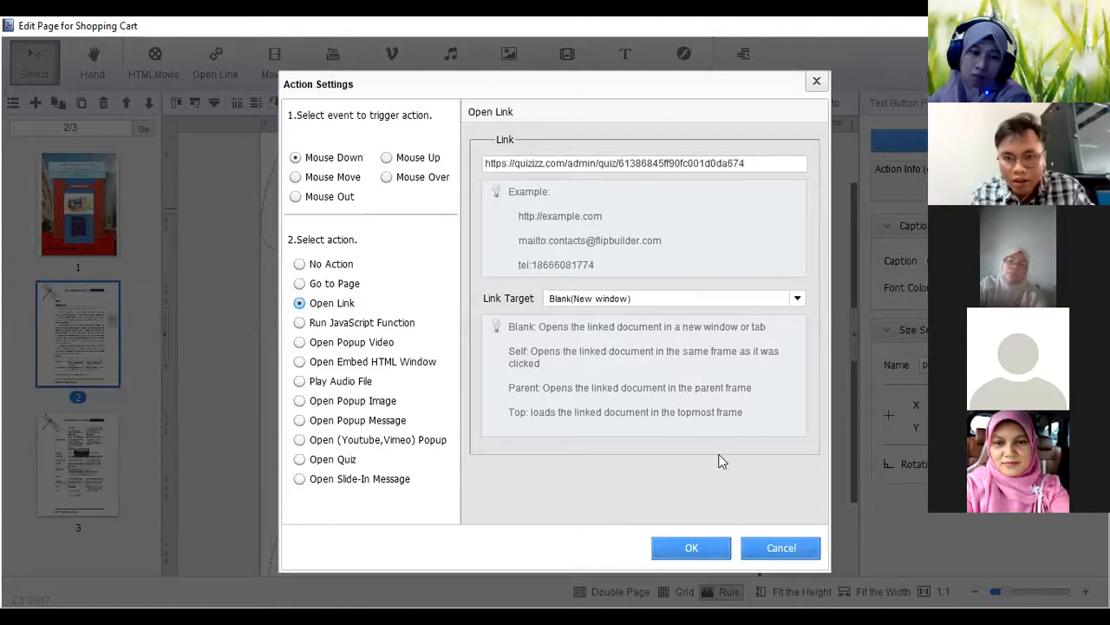
pyautogui.click(692, 547)
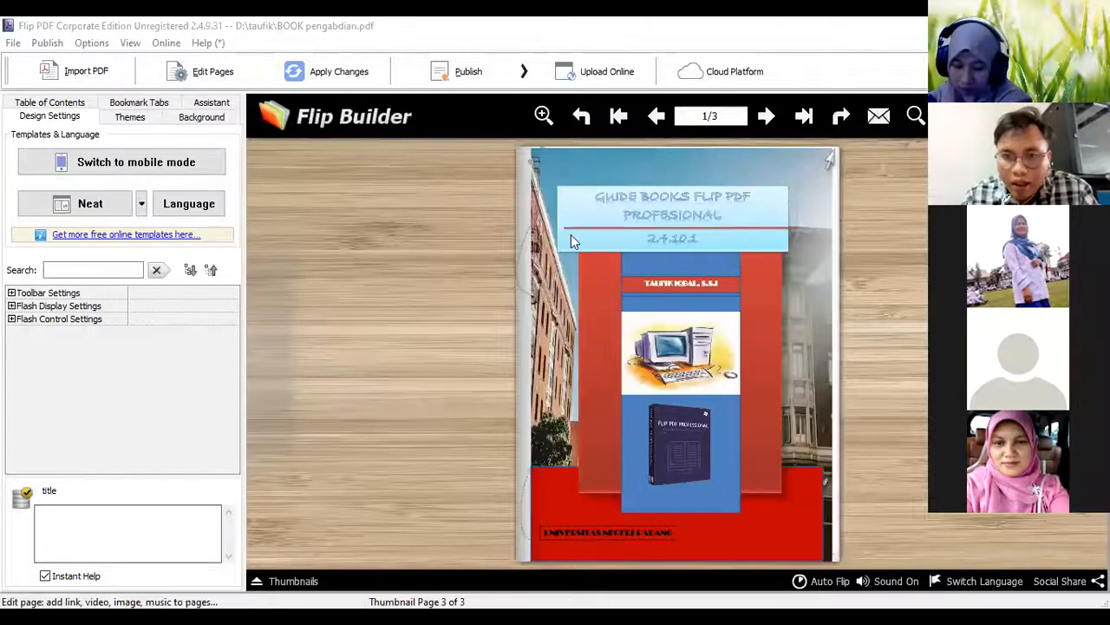
pyautogui.click(570, 239)
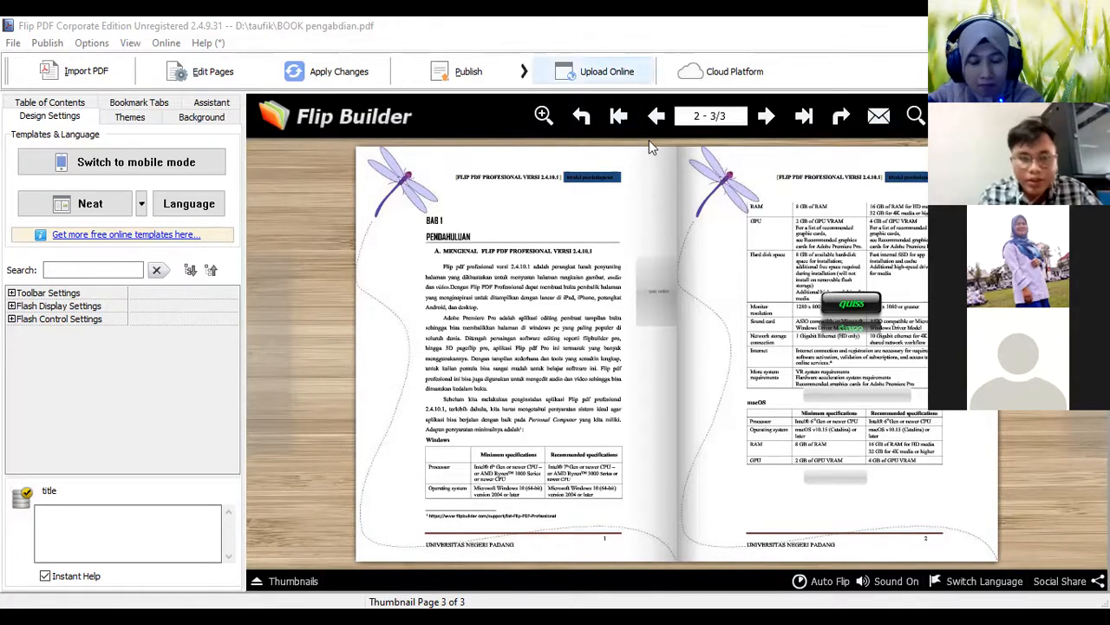
pyautogui.click(469, 72)
pyautogui.click(570, 113)
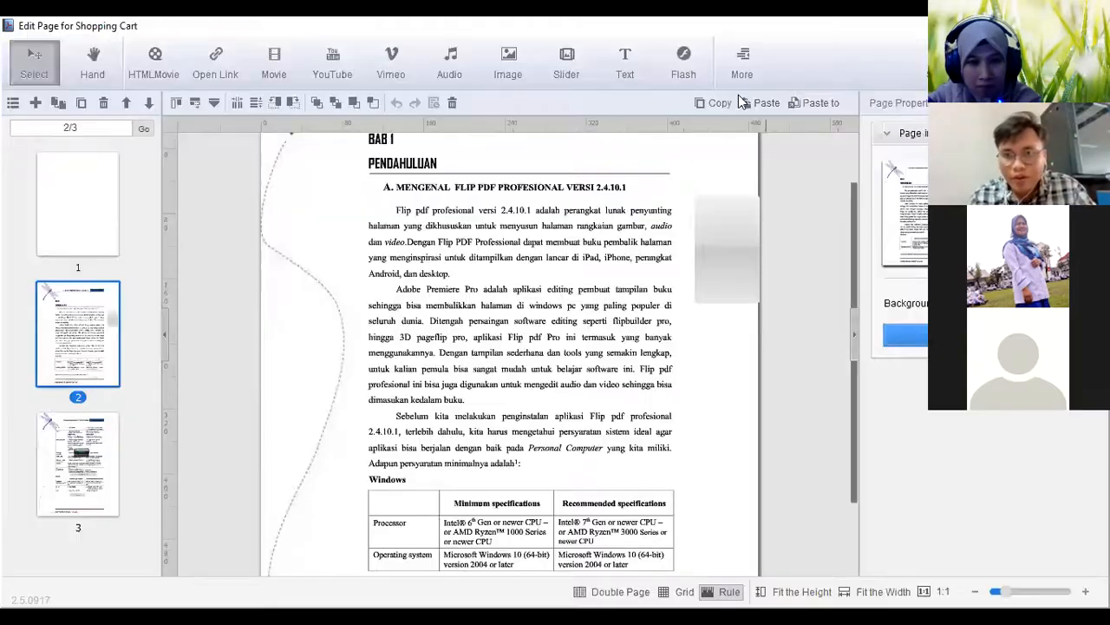
# Draw a small link area over the grey quiz button beside the text on page 2 and open its action settings
pyautogui.click(749, 76)
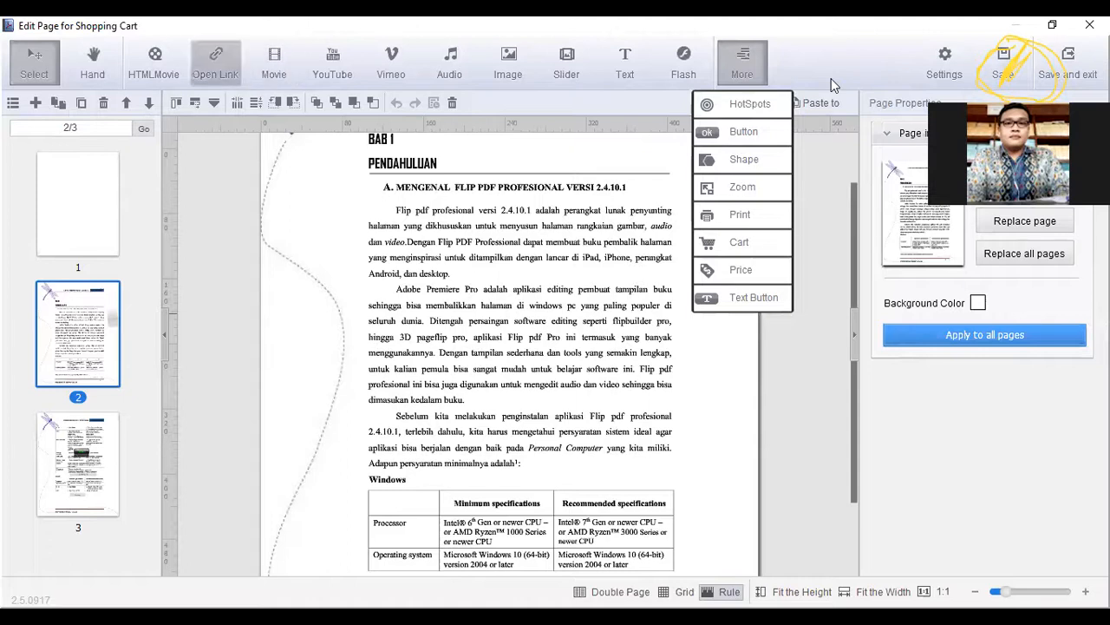
pyautogui.click(215, 63)
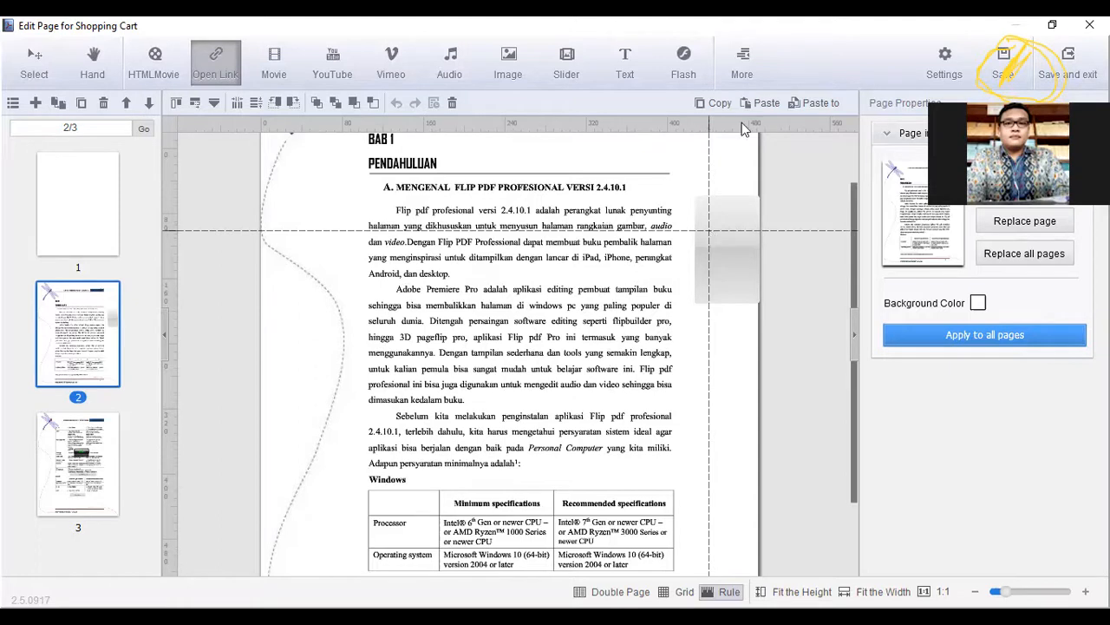
pyautogui.click(741, 73)
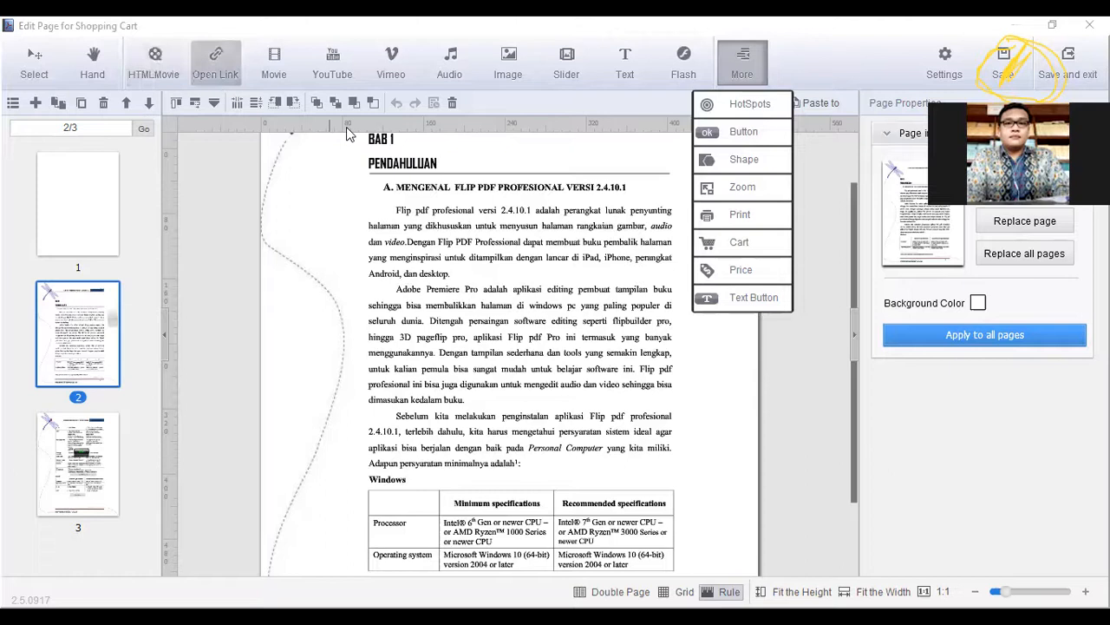
pyautogui.click(711, 239)
pyautogui.moveTo(741, 259); pyautogui.dragTo(746, 259)
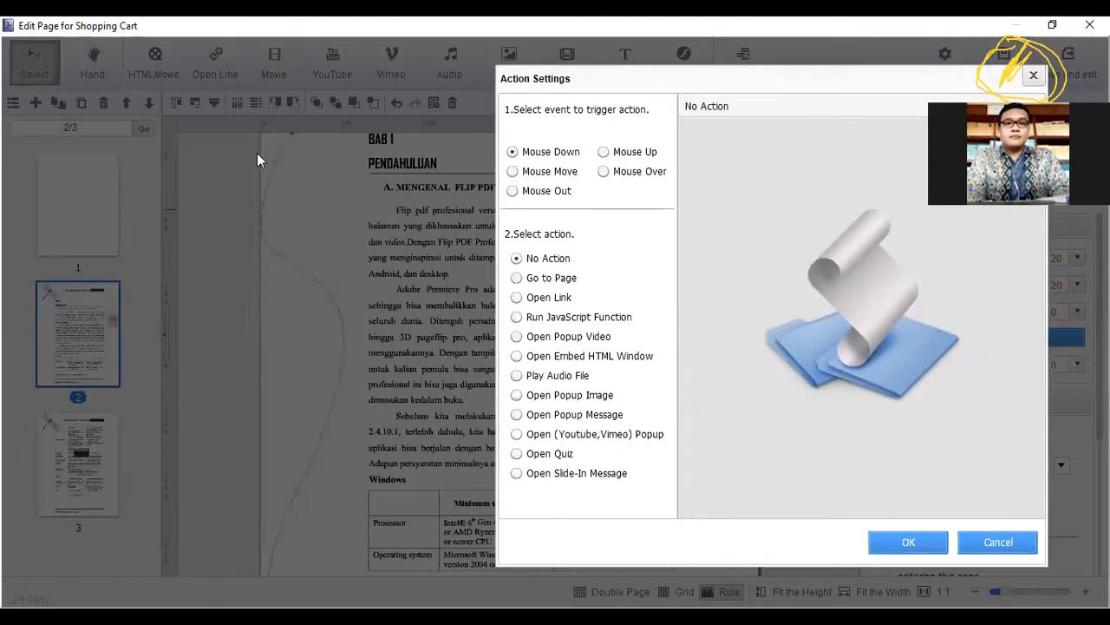
# Choose Open Quiz as the link area's action and start a new question with the first answer marked True
pyautogui.click(519, 454)
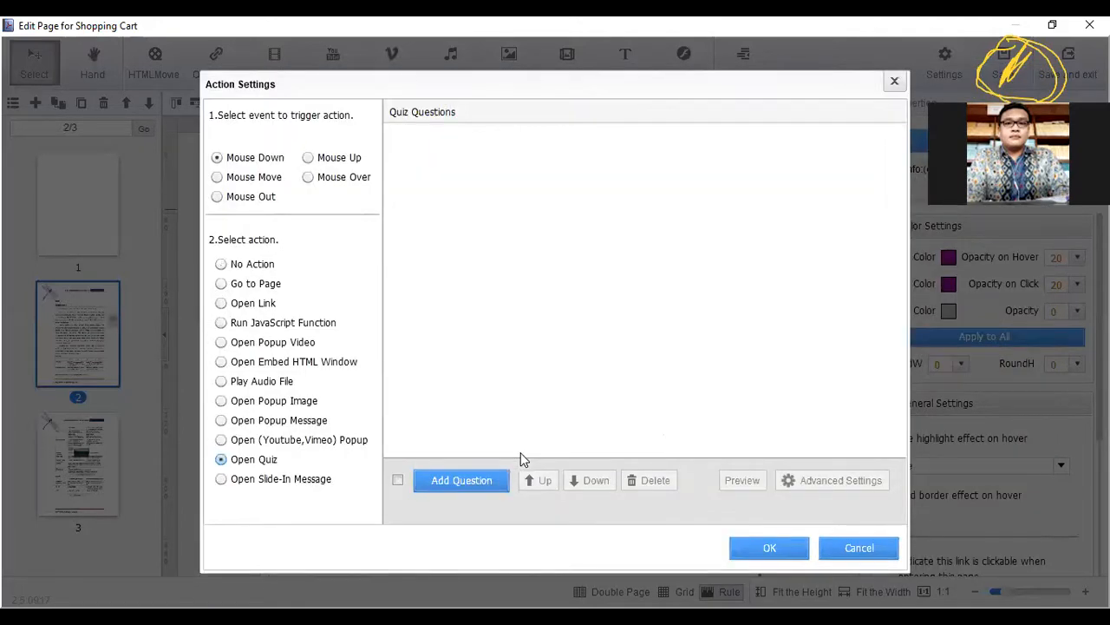
pyautogui.click(465, 483)
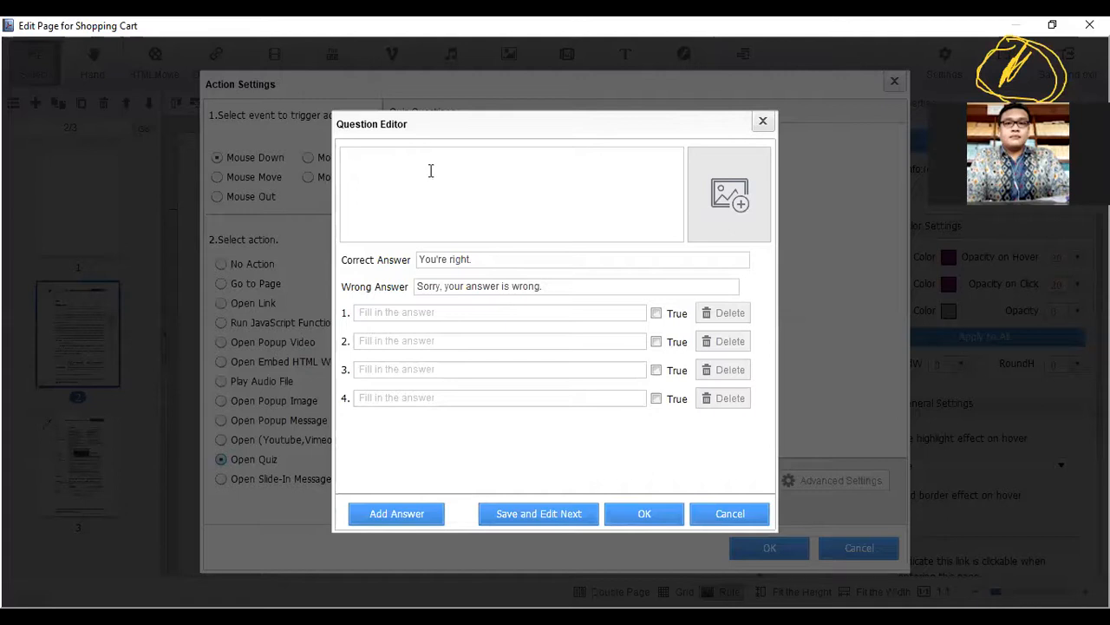
pyautogui.click(458, 191)
pyautogui.click(497, 260)
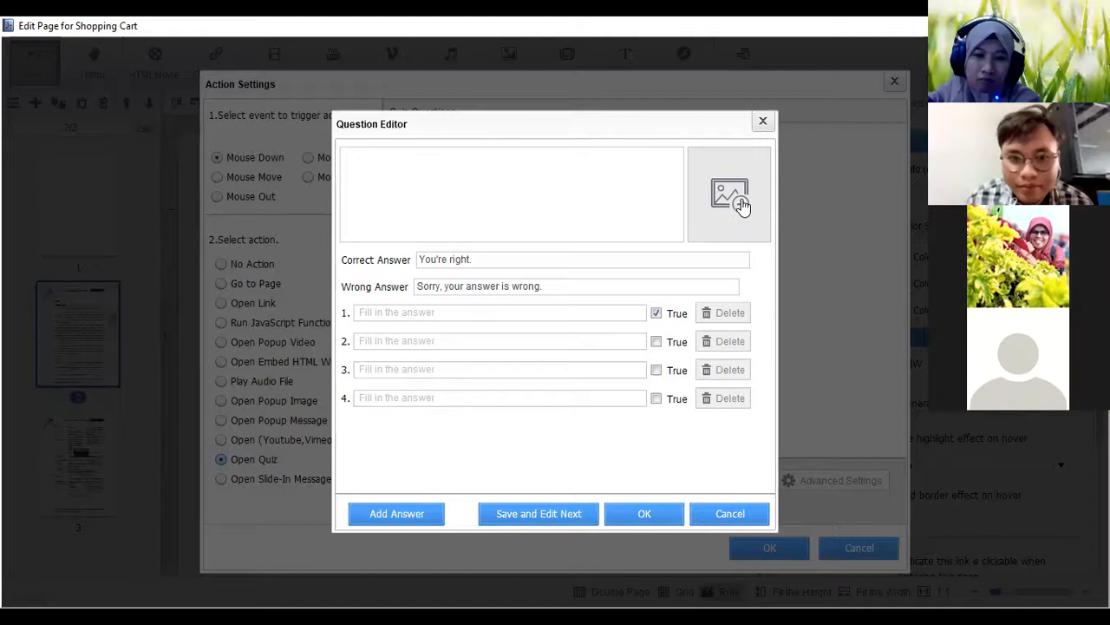
# Look at the options for adding a local image to the quiz question and cancel the image selection
pyautogui.click(741, 202)
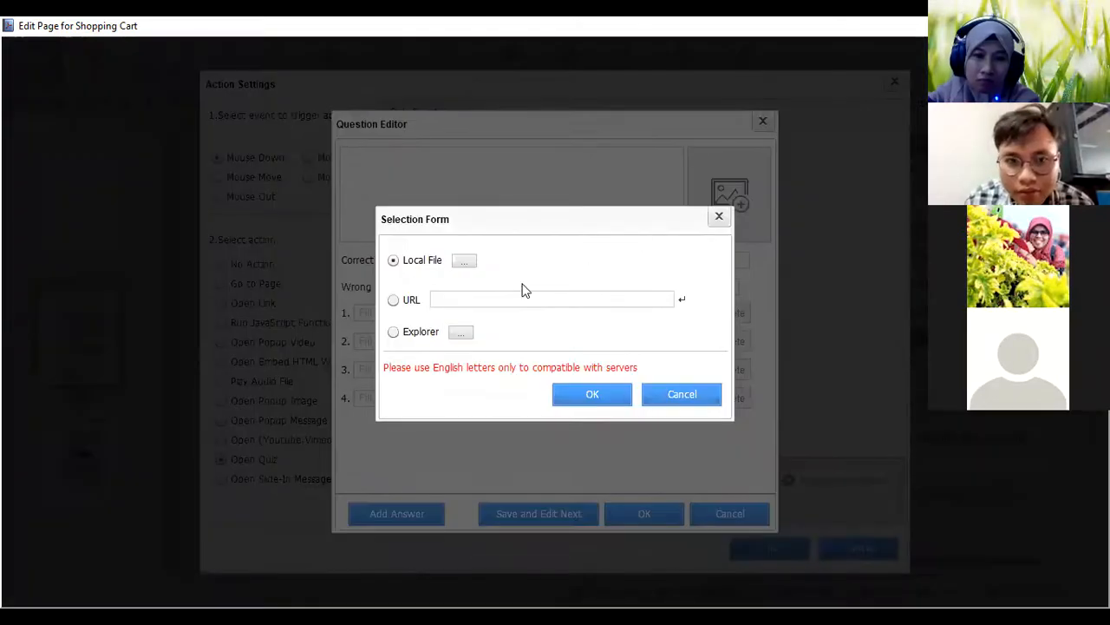
pyautogui.click(466, 260)
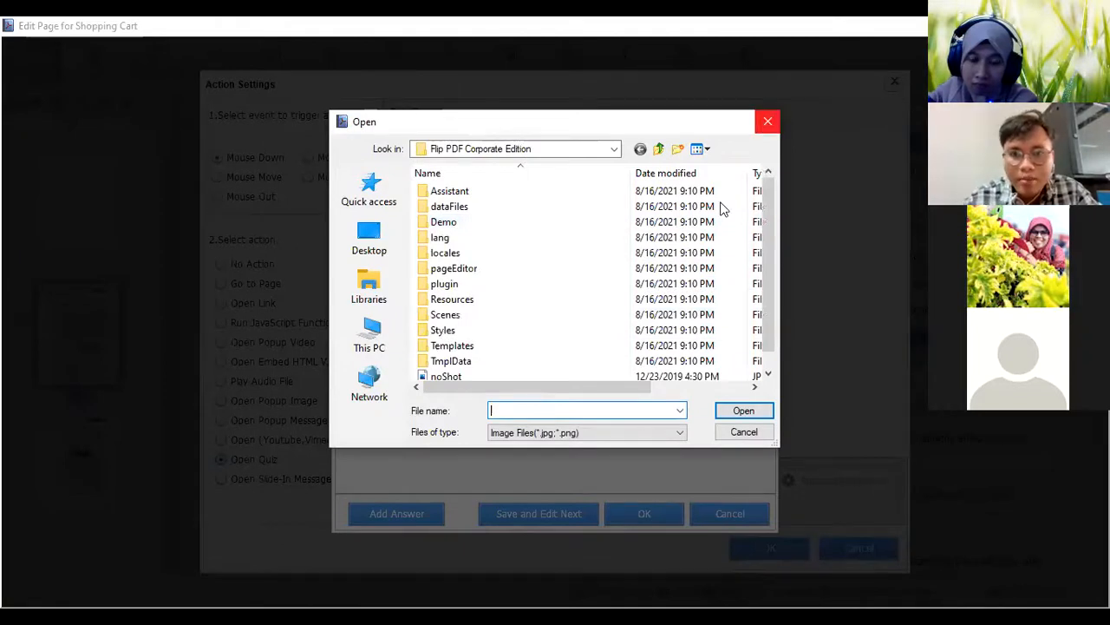
pyautogui.press('Escape')
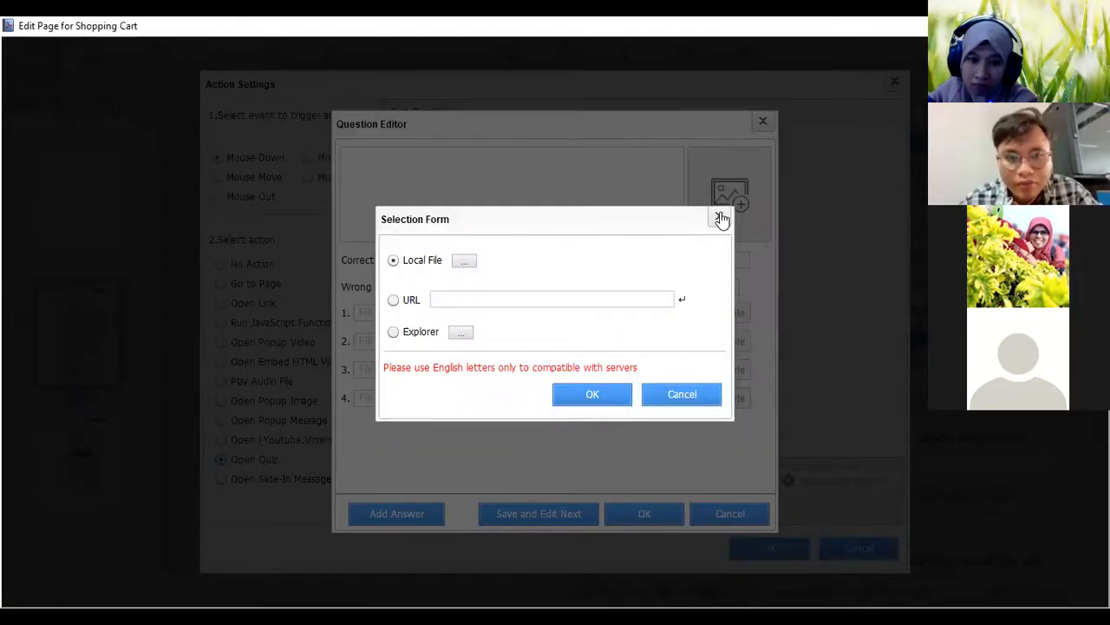
pyautogui.click(720, 218)
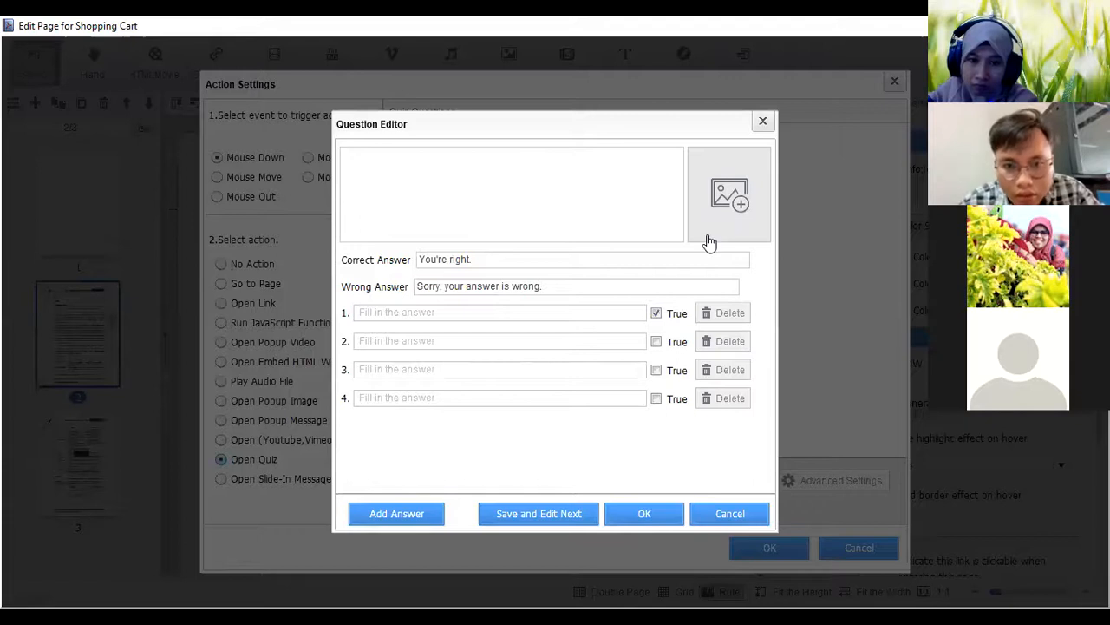
pyautogui.click(694, 255)
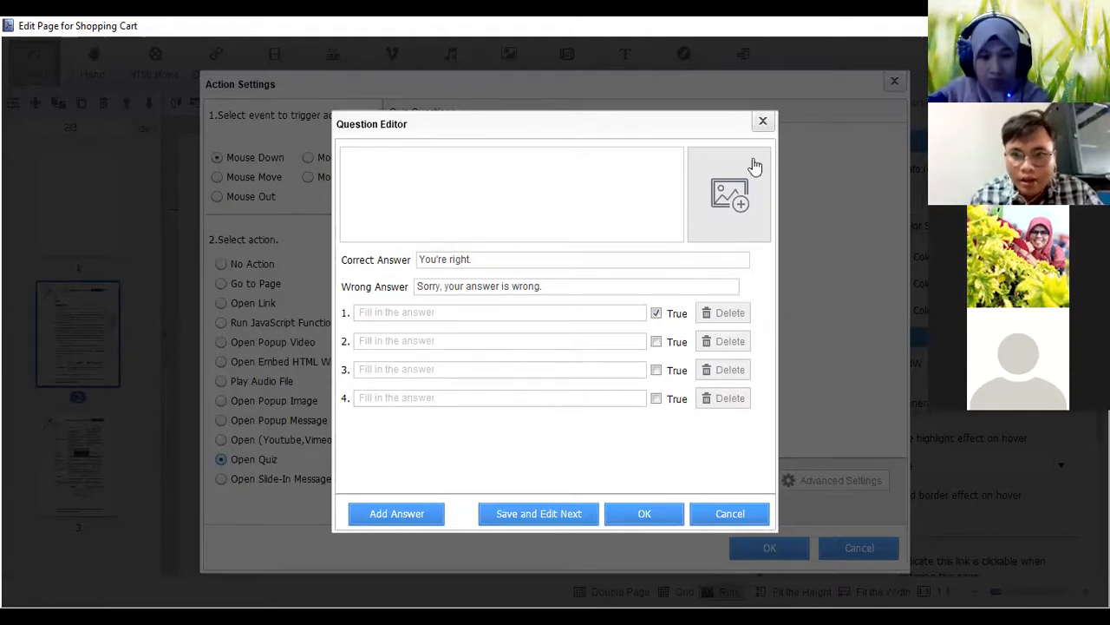
# Try to save the blank quiz question with its first answer marked True, and close the question editor
pyautogui.click(656, 314)
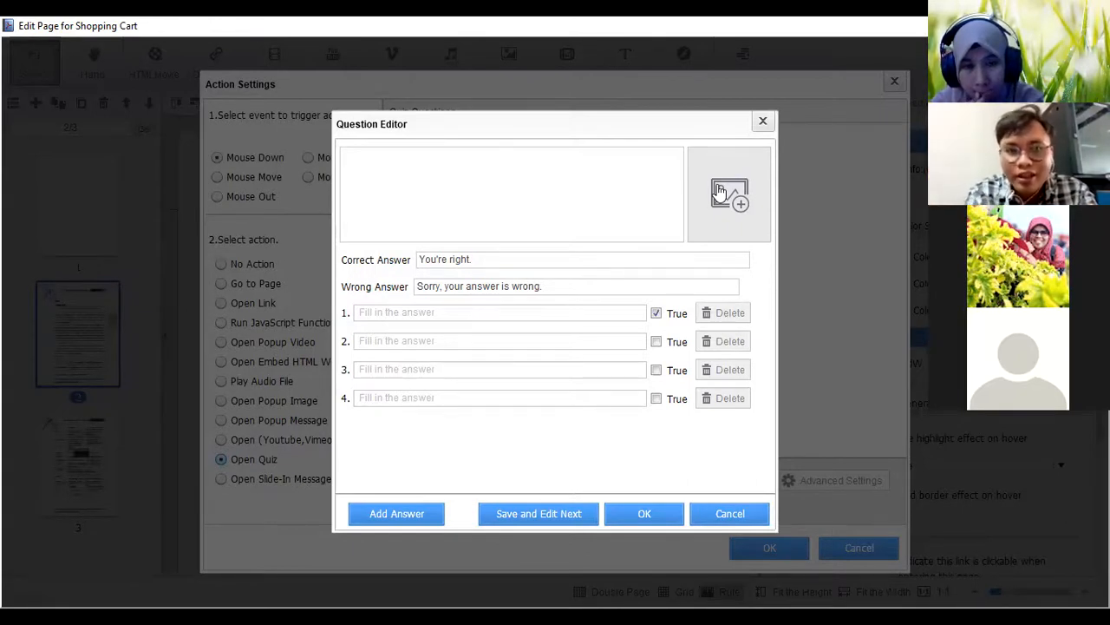
pyautogui.click(496, 165)
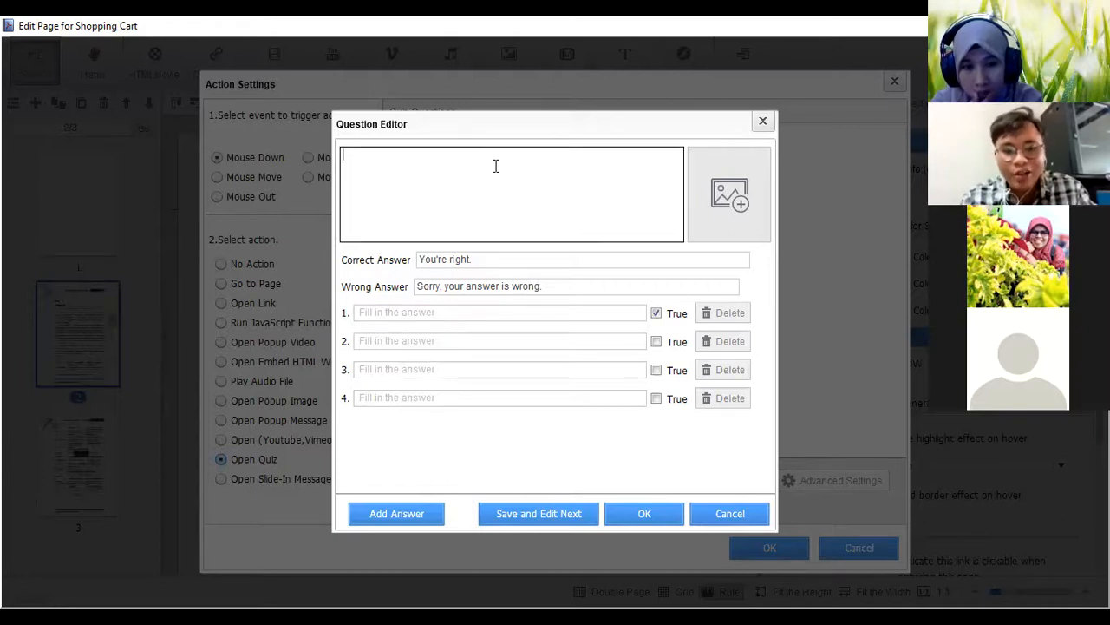
pyautogui.click(445, 265)
pyautogui.click(419, 312)
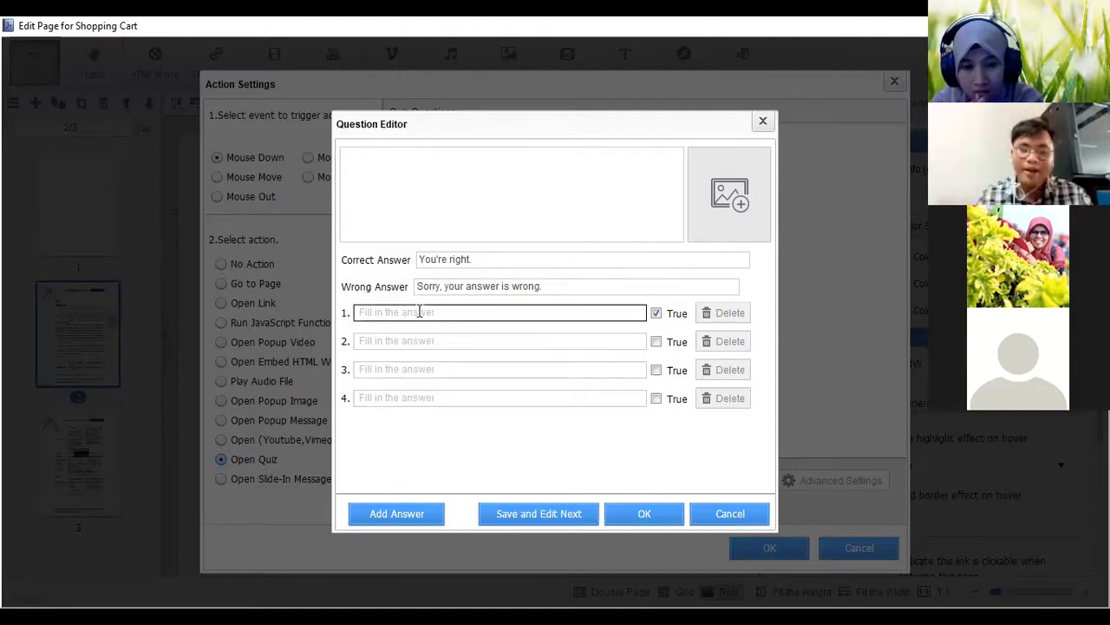
pyautogui.click(637, 523)
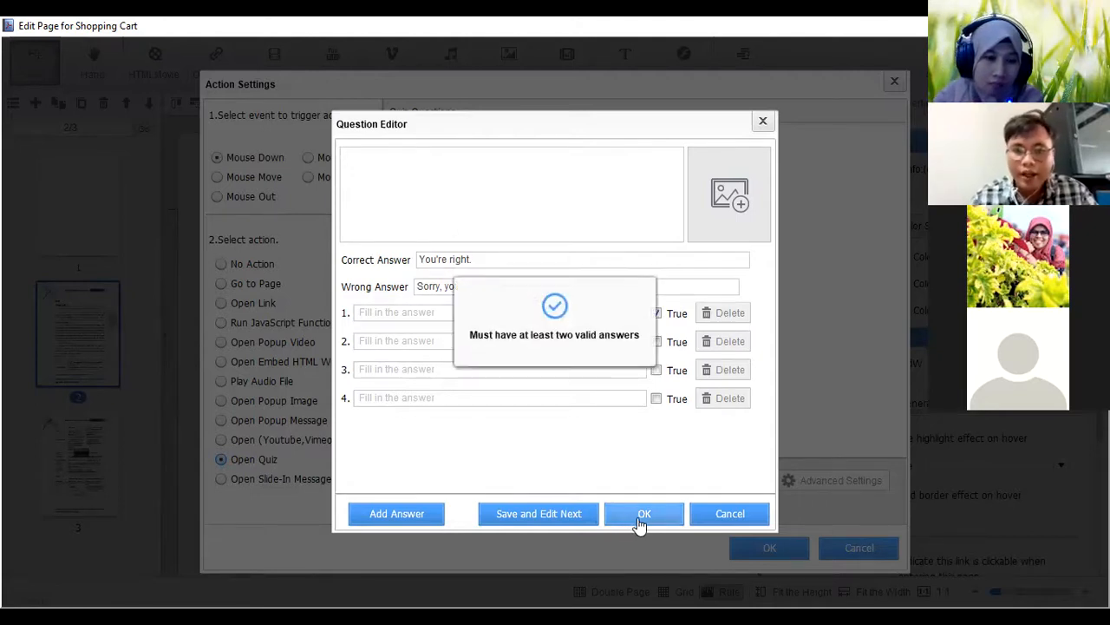
pyautogui.click(764, 123)
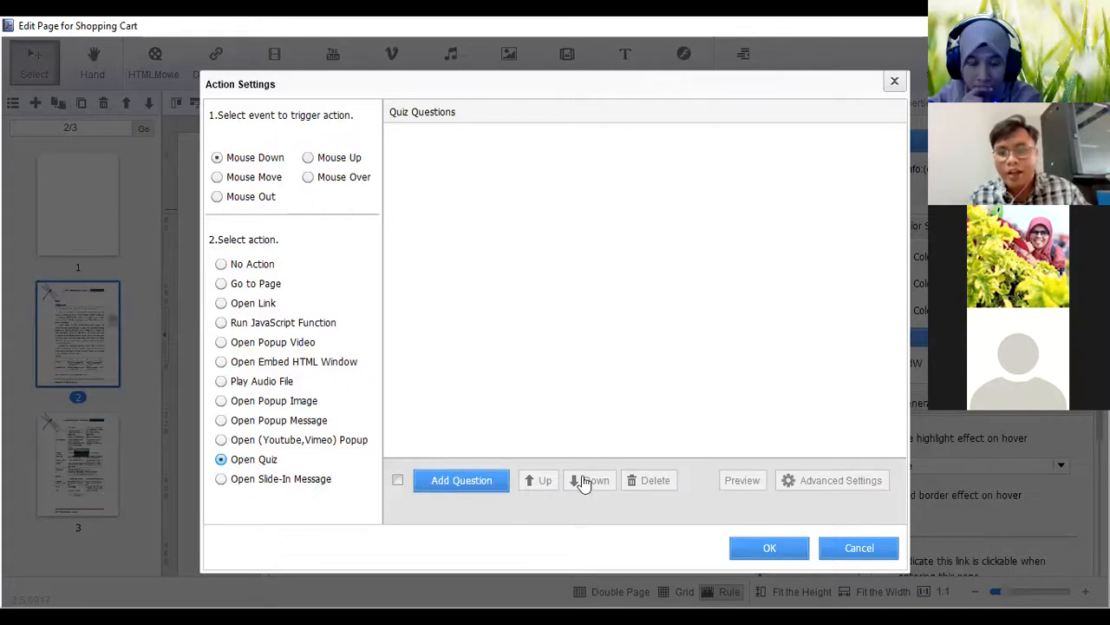
# Start another blank quiz question, dismiss it and close the action settings without saving
pyautogui.click(507, 482)
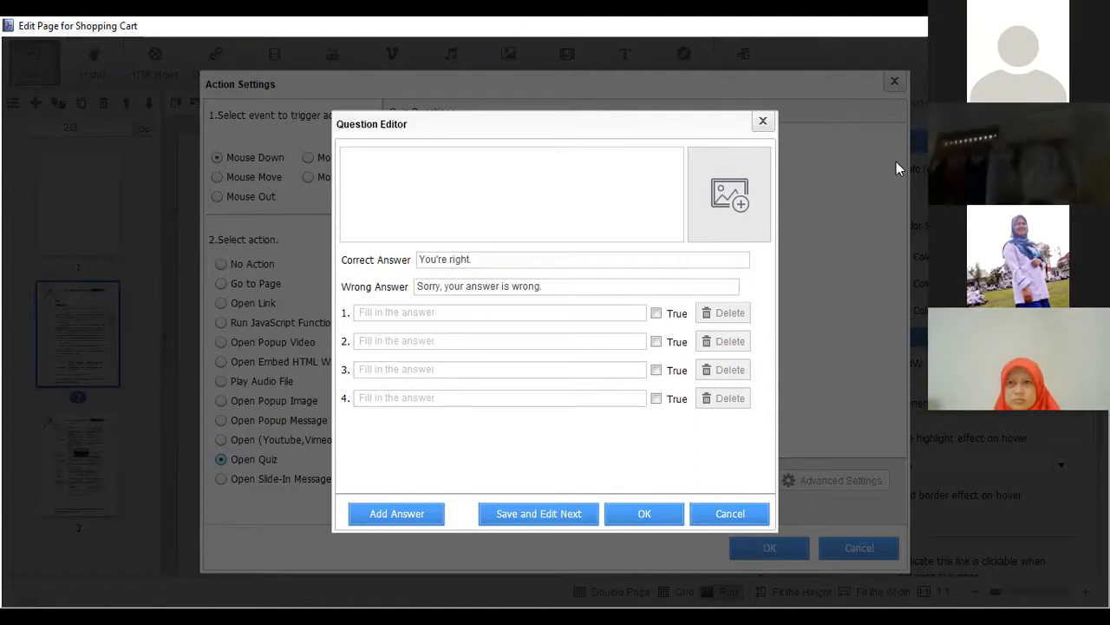
pyautogui.click(764, 122)
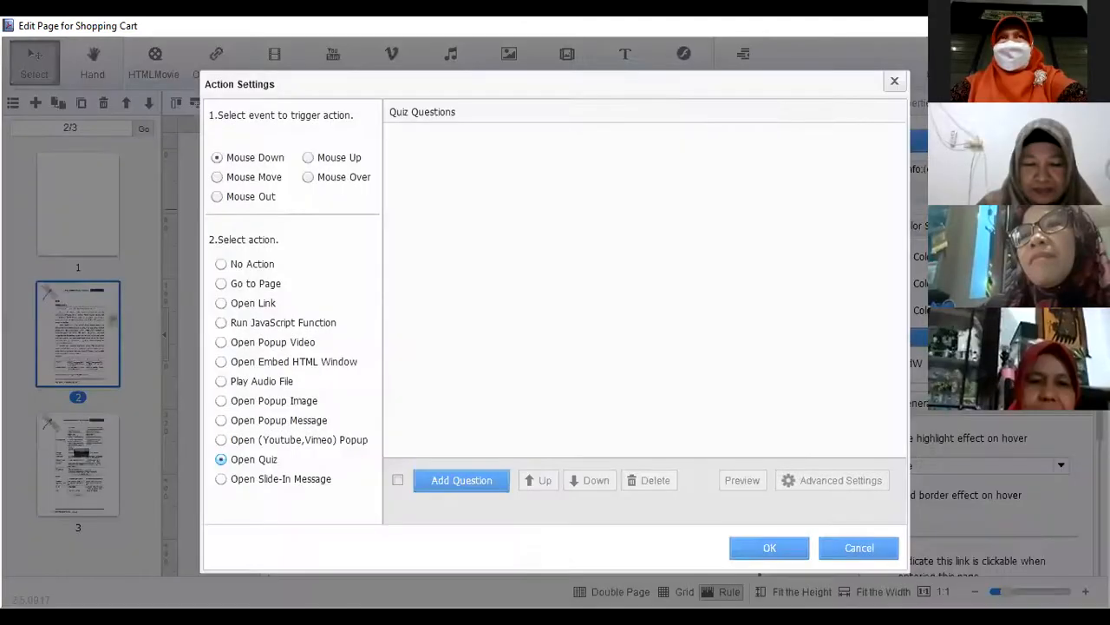
pyautogui.click(895, 82)
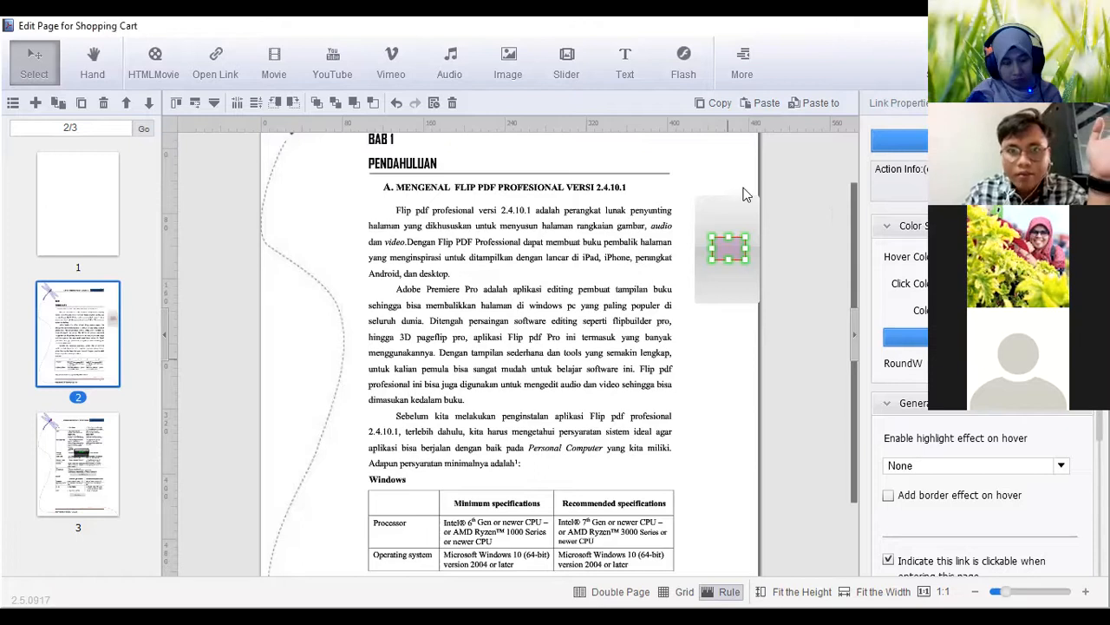
# Reopen the action settings of the page 2 link area and choose Open Quiz as its action
pyautogui.click(743, 63)
pyautogui.click(743, 298)
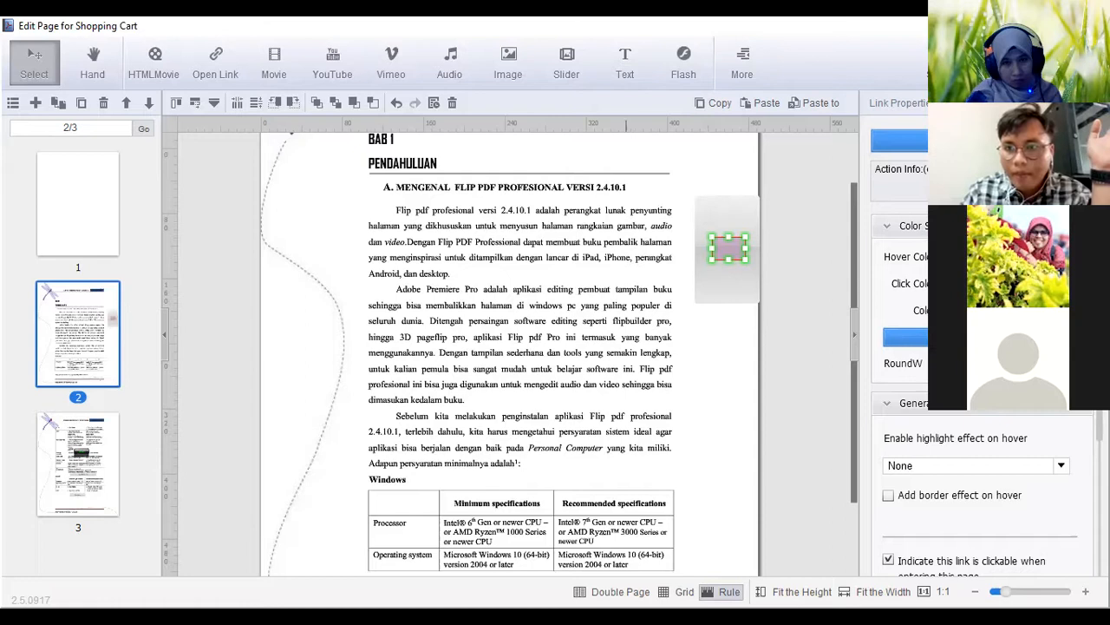
pyautogui.click(959, 141)
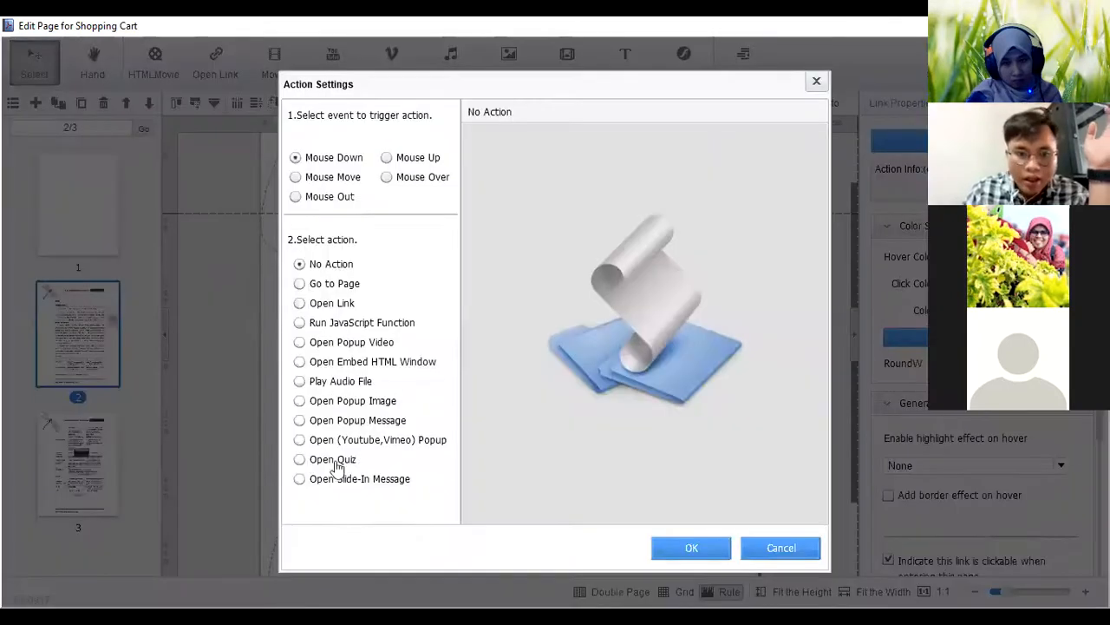
pyautogui.click(332, 459)
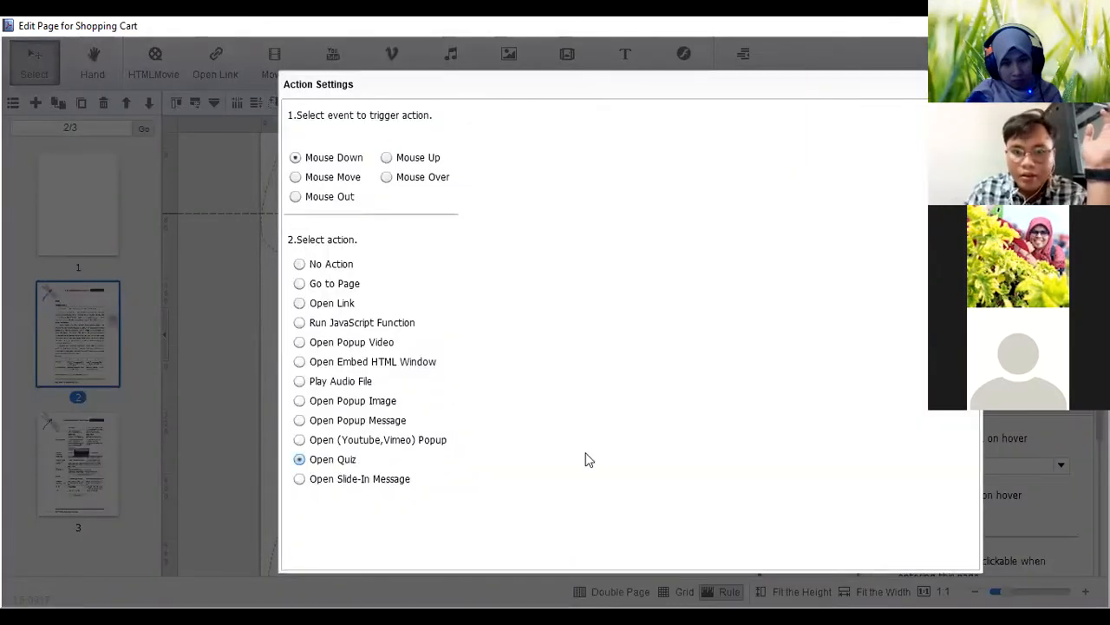
# Add a new quiz question, look over its answer fields and close the question editor without saving
pyautogui.click(490, 482)
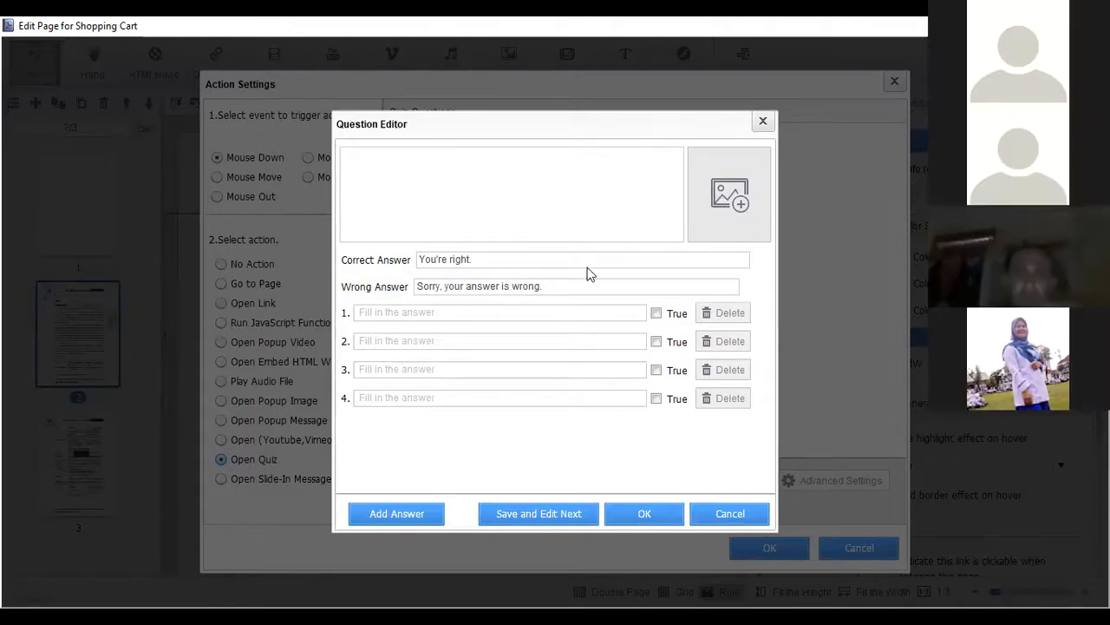
pyautogui.click(555, 312)
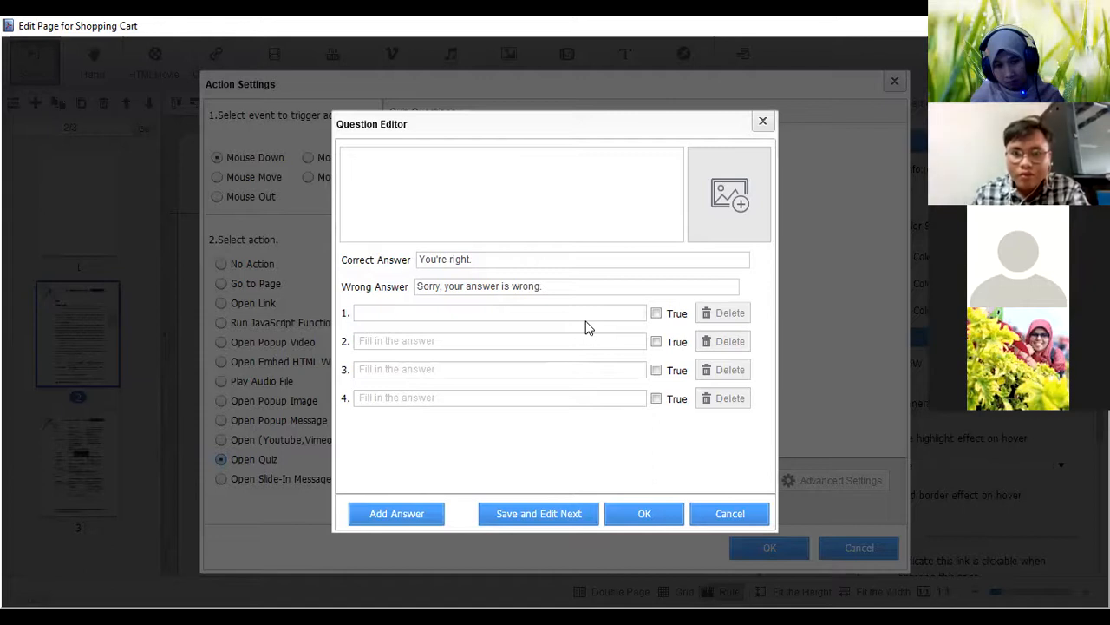
pyautogui.click(617, 345)
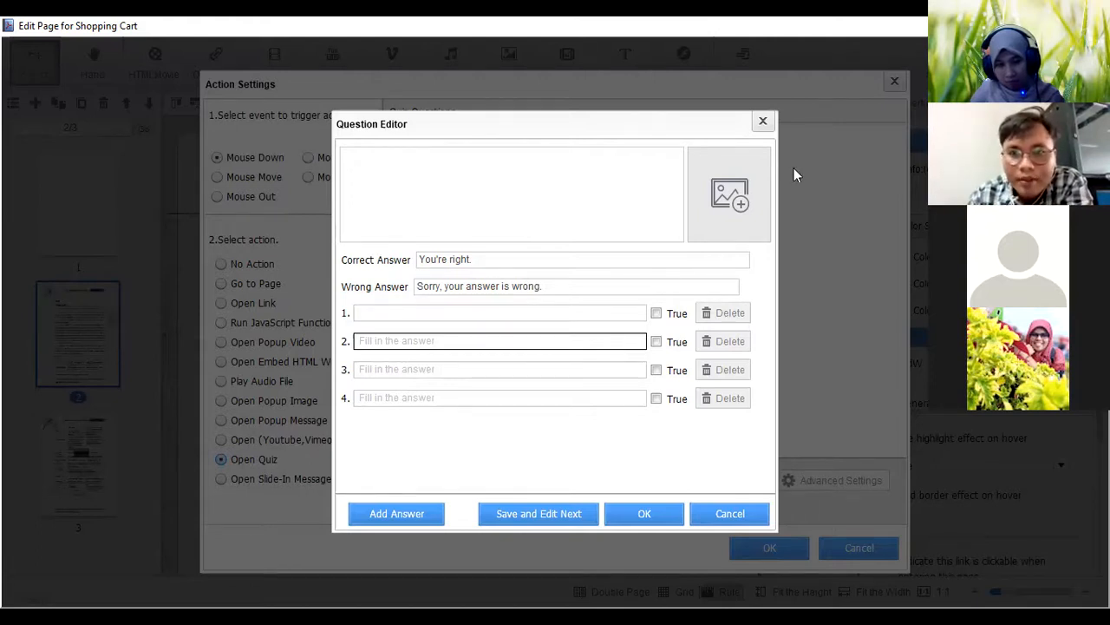
pyautogui.click(764, 122)
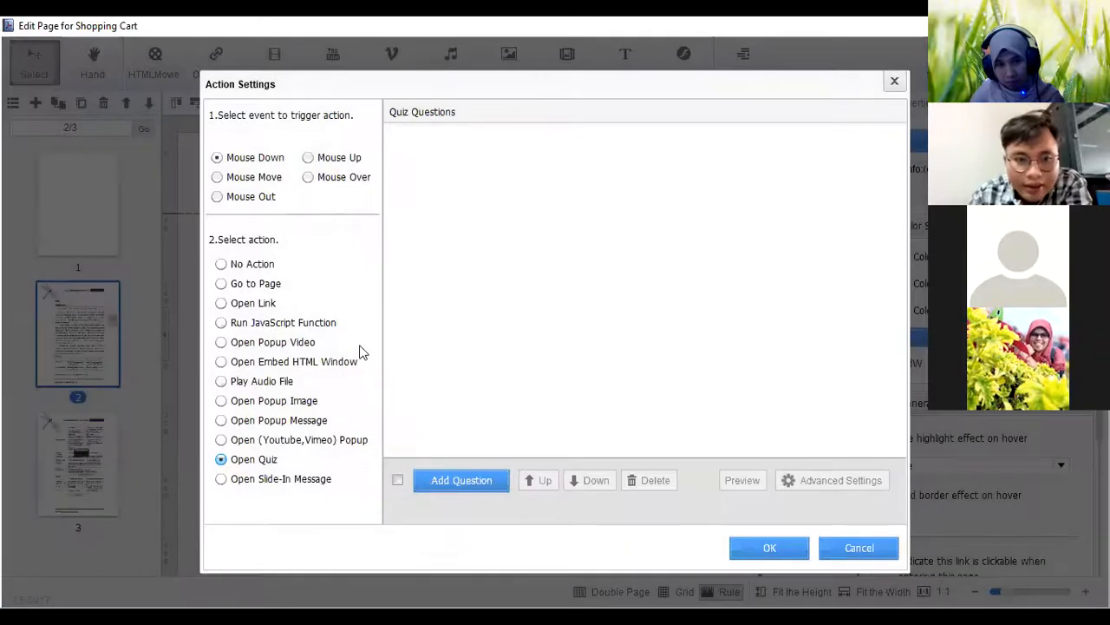
# Look over the quiz's advanced title, image, conclusion and comment fields, and close the action settings without saving
pyautogui.click(838, 482)
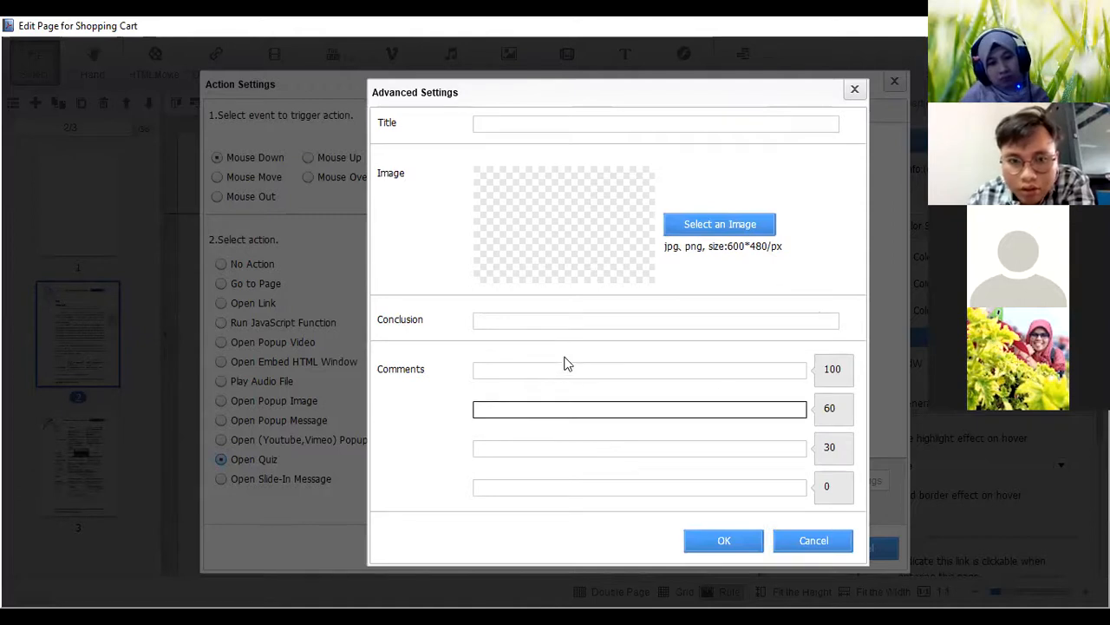
pyautogui.click(854, 95)
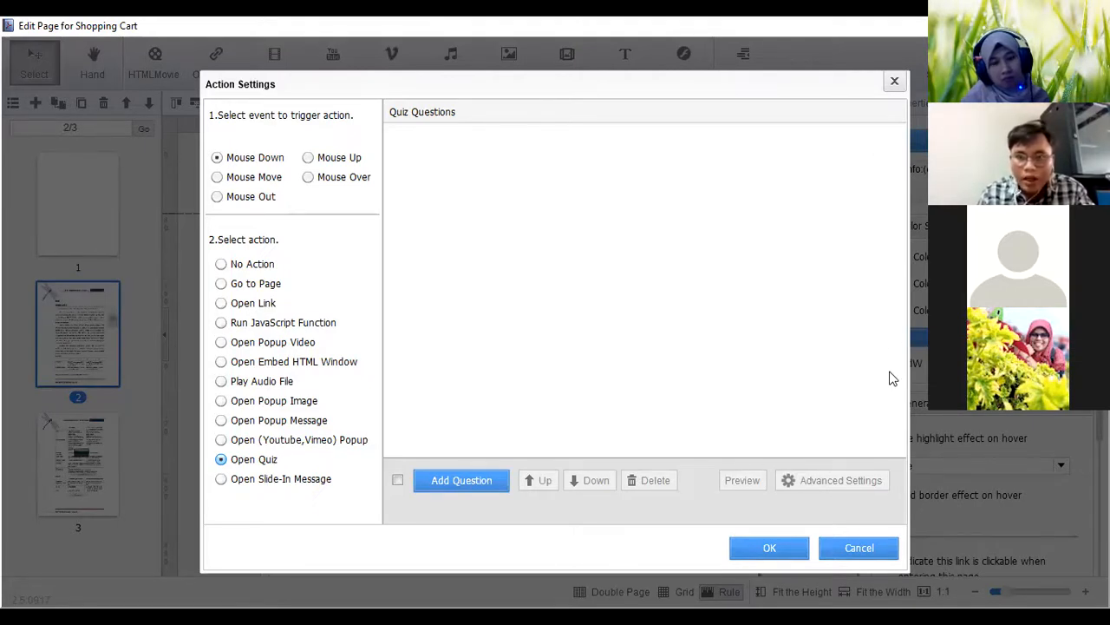
pyautogui.click(894, 84)
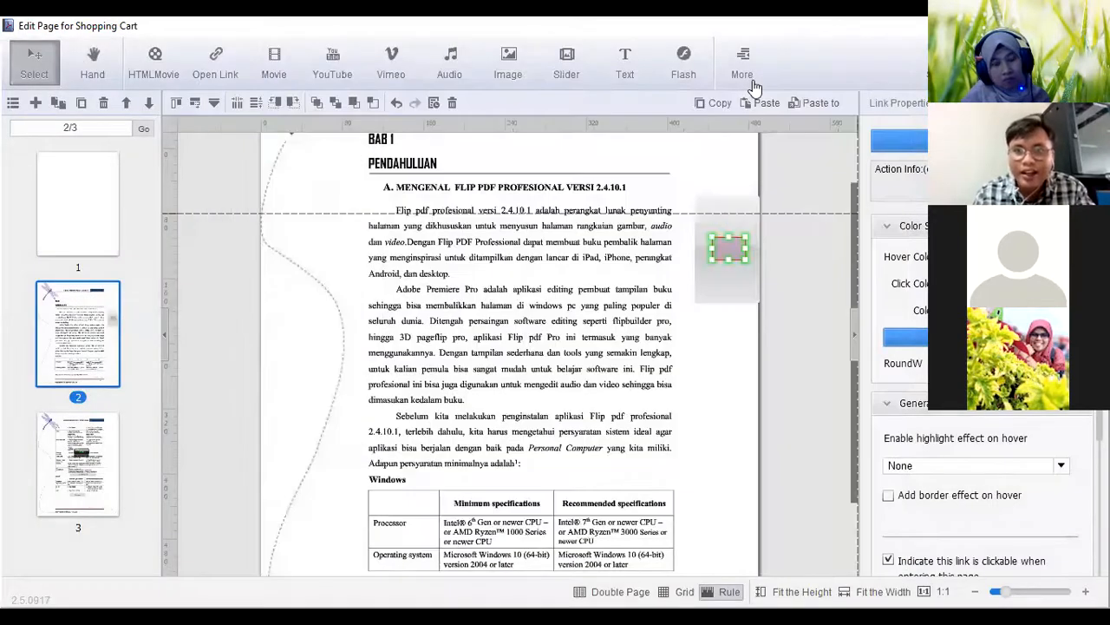
# Add the black rotating-circle hotspot with the pointing hand to page 2 and place it over the existing link area beside the text
pyautogui.click(753, 83)
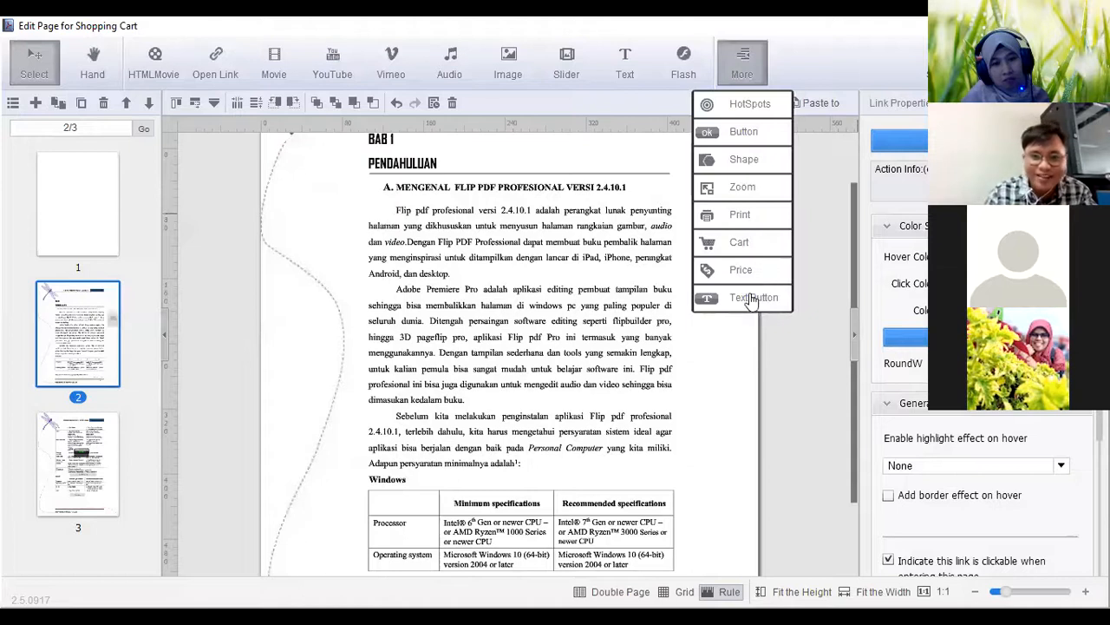
pyautogui.click(753, 298)
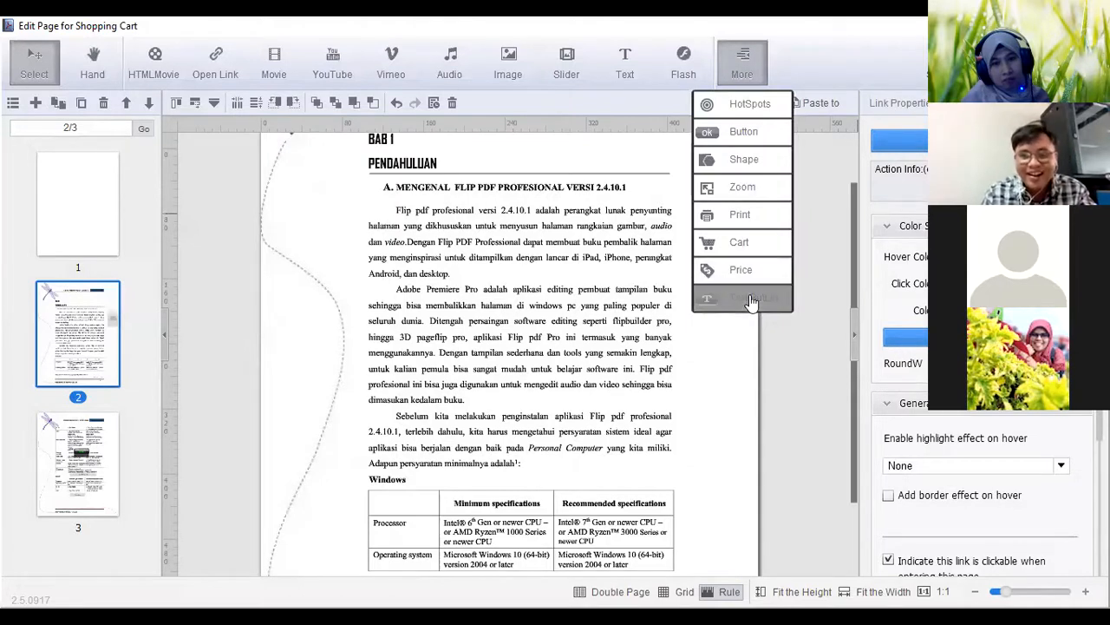
pyautogui.click(743, 105)
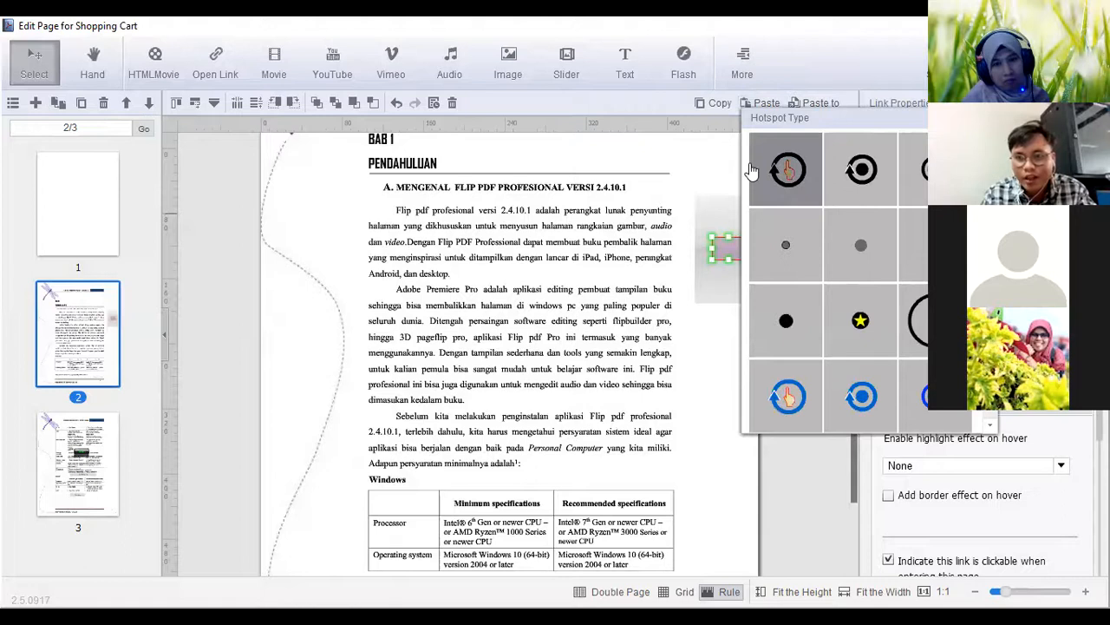
pyautogui.click(774, 169)
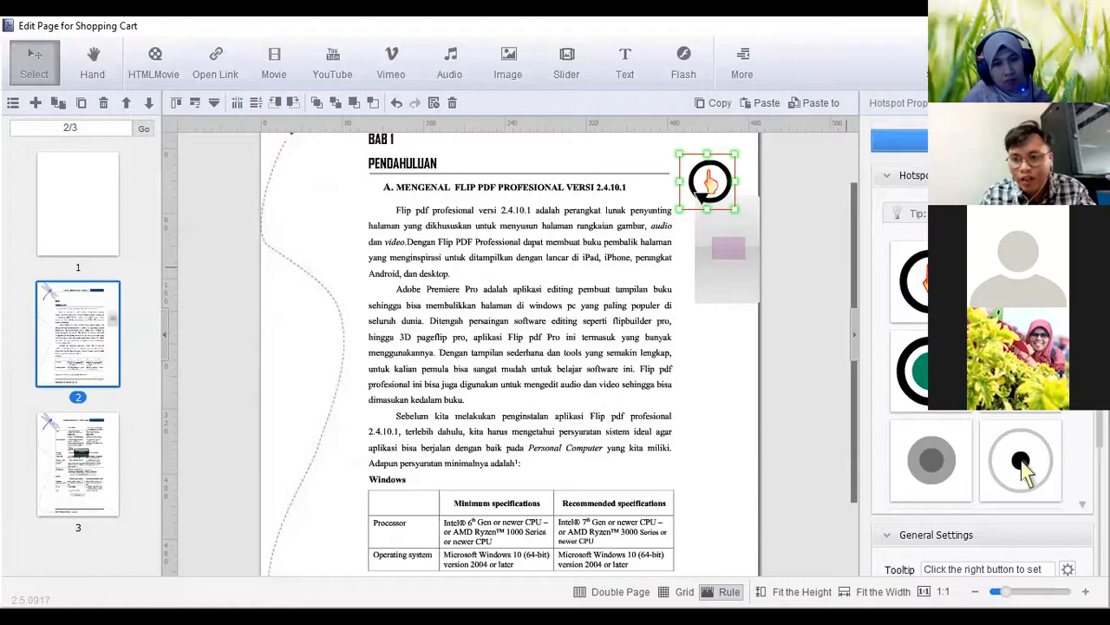
pyautogui.scroll(-1, 1025, 469)
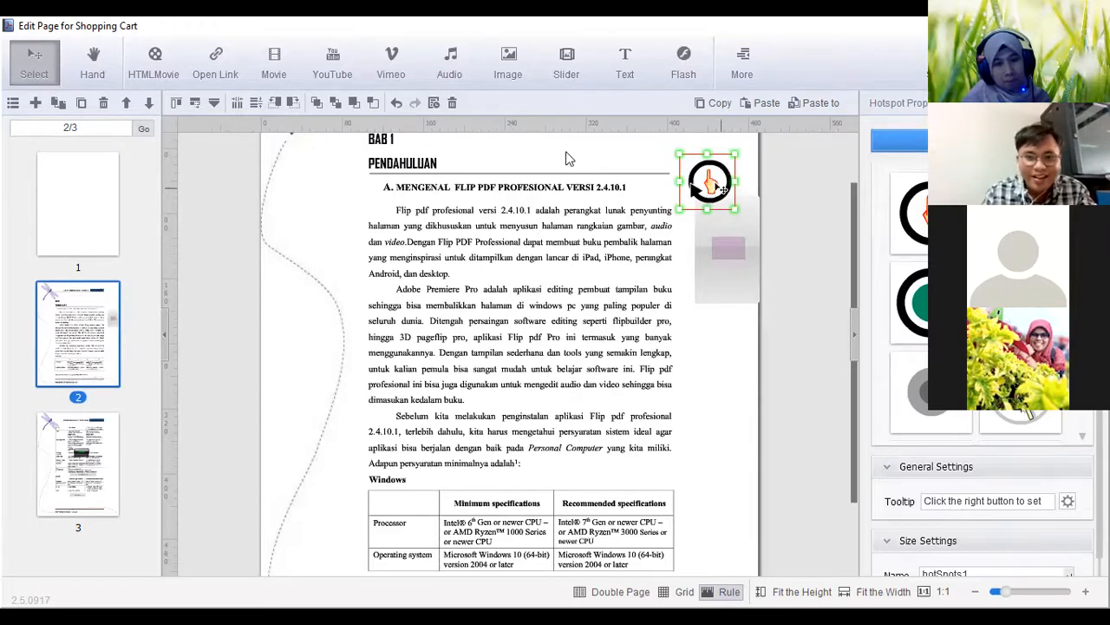
pyautogui.moveTo(723, 189); pyautogui.dragTo(742, 255)
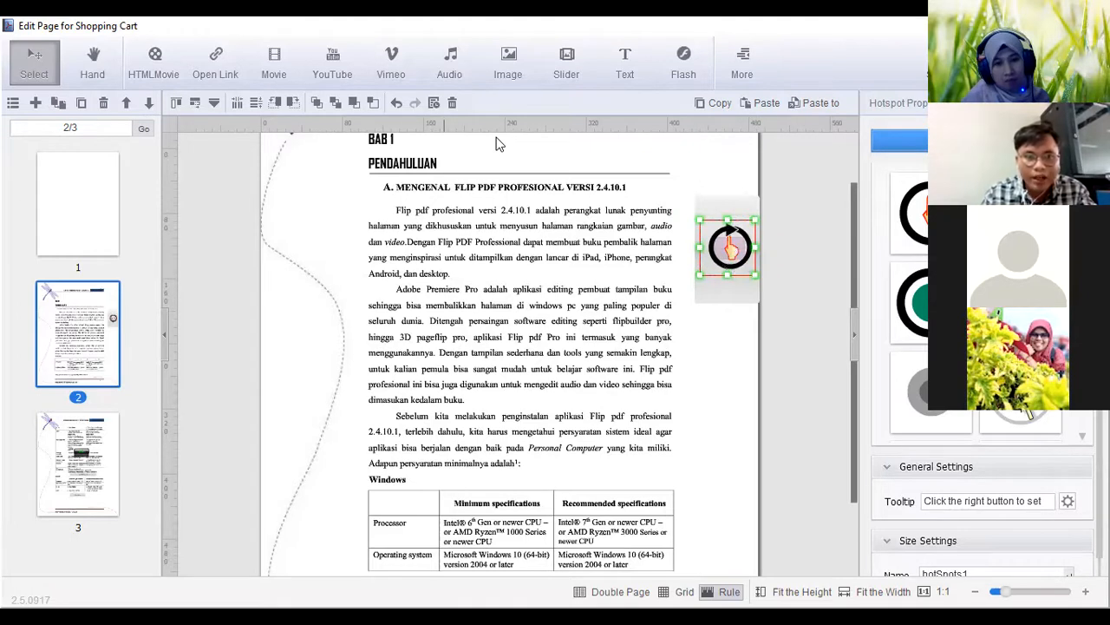
pyautogui.hotkey('ctrl', 'l')
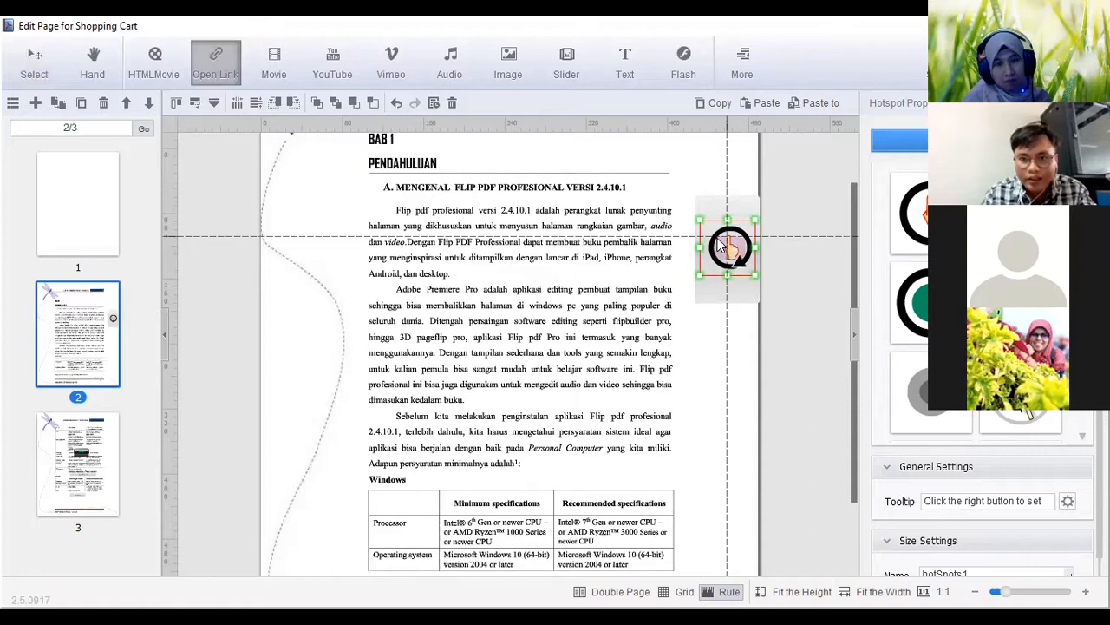
pyautogui.moveTo(717, 239); pyautogui.dragTo(745, 260)
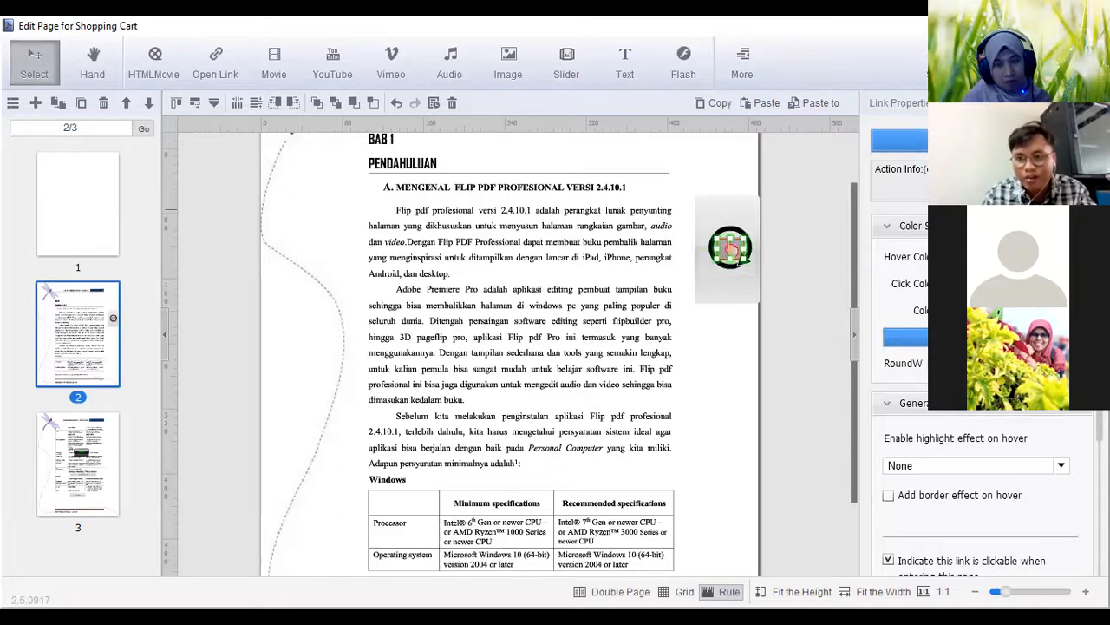
pyautogui.doubleClick(731, 249)
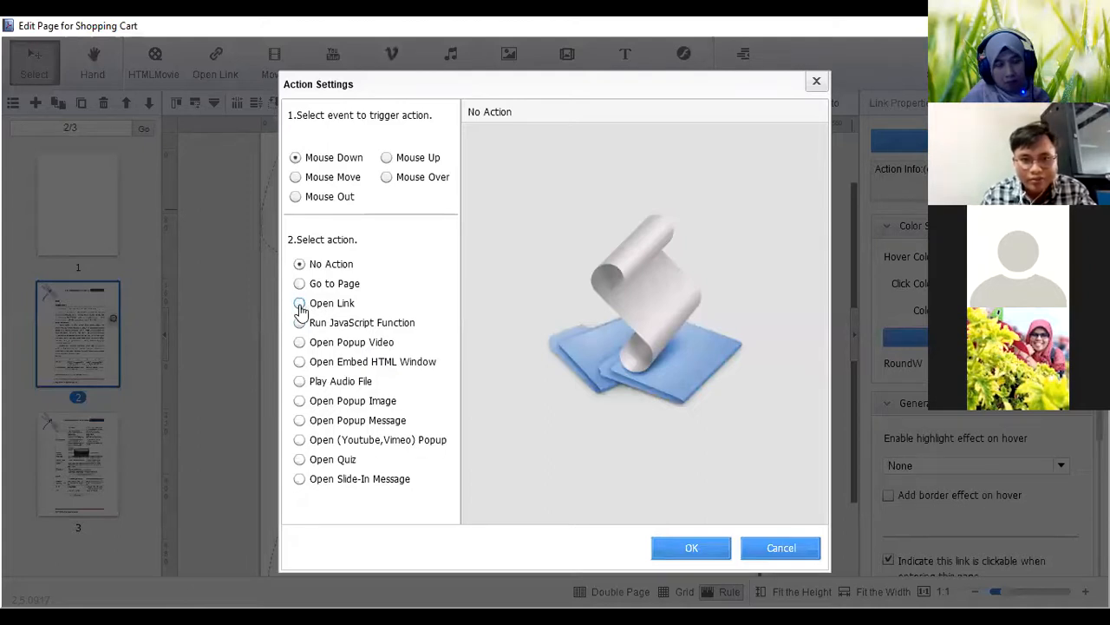
pyautogui.click(299, 303)
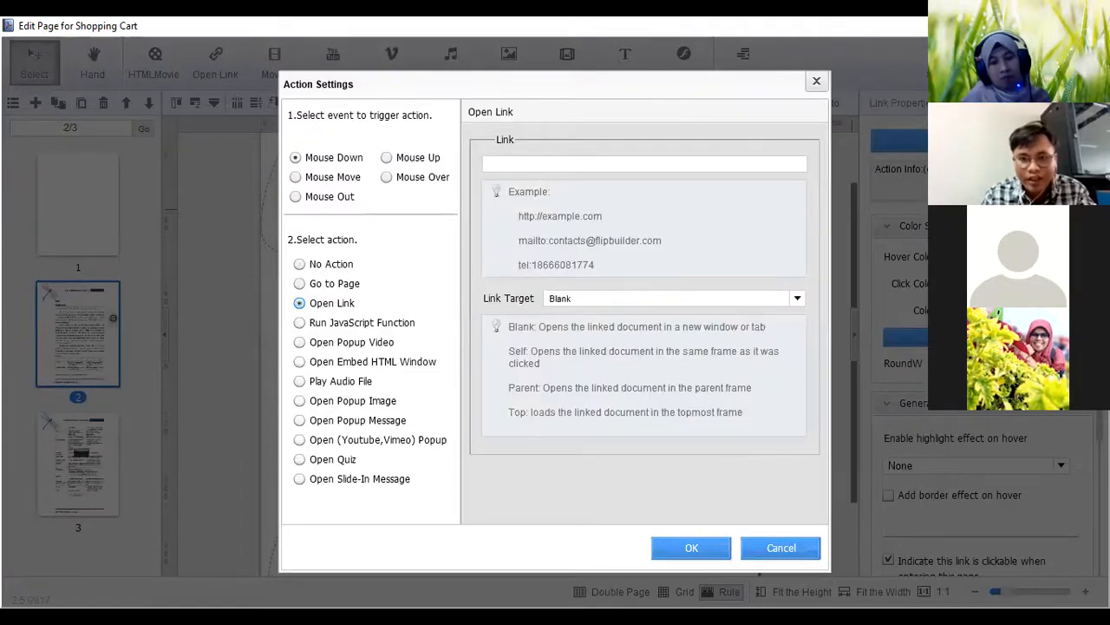
pyautogui.click(556, 163)
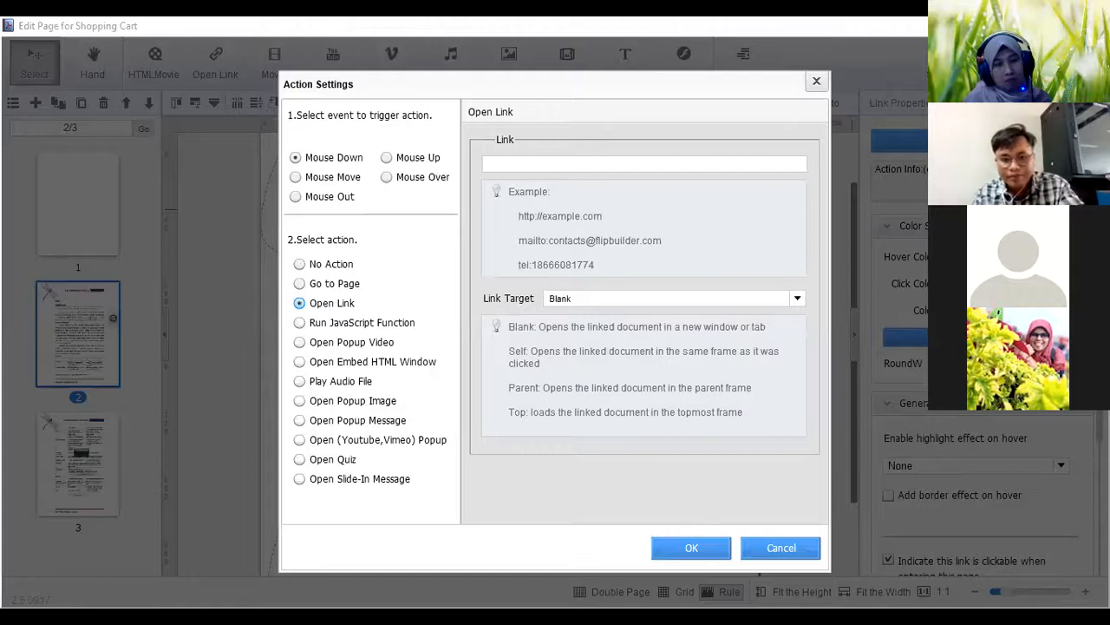
pyautogui.write('https://quizizz.com/admin/quiz/61386845ff90fc001d0da674')
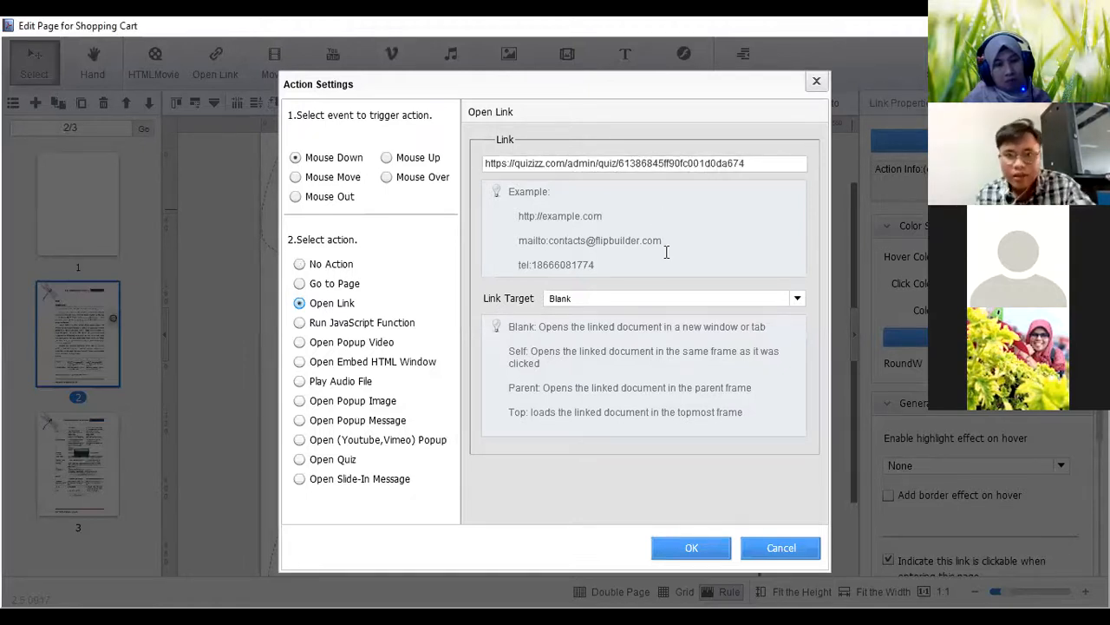
pyautogui.click(694, 549)
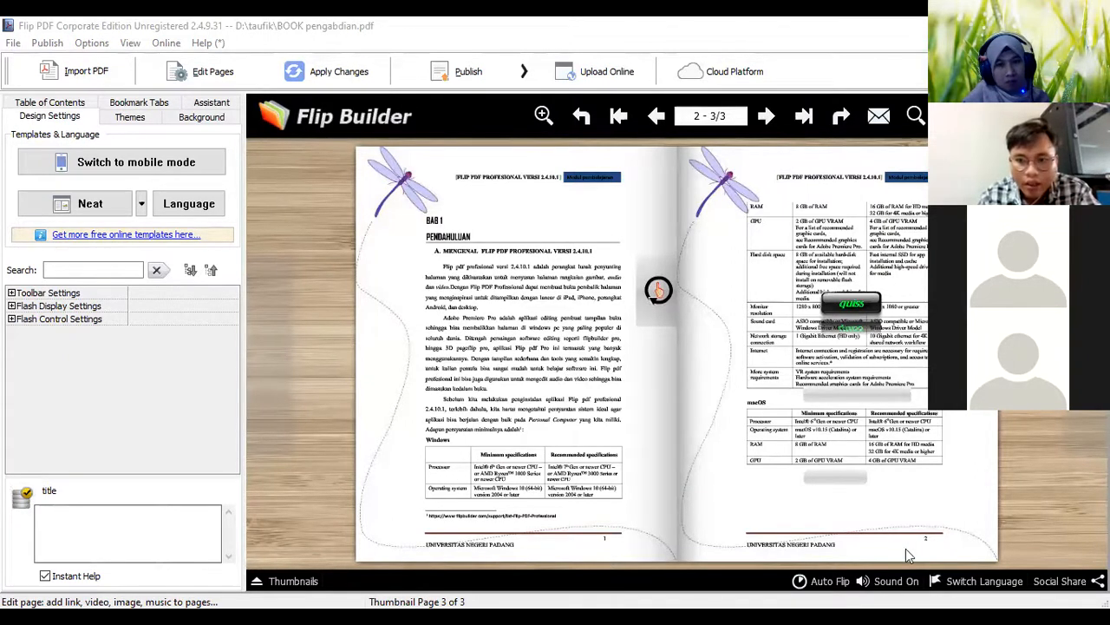
# View the Test Quizi page on Quizizz in the browser and return to Flip PDF
pyautogui.hotkey('alt', 'Tab')
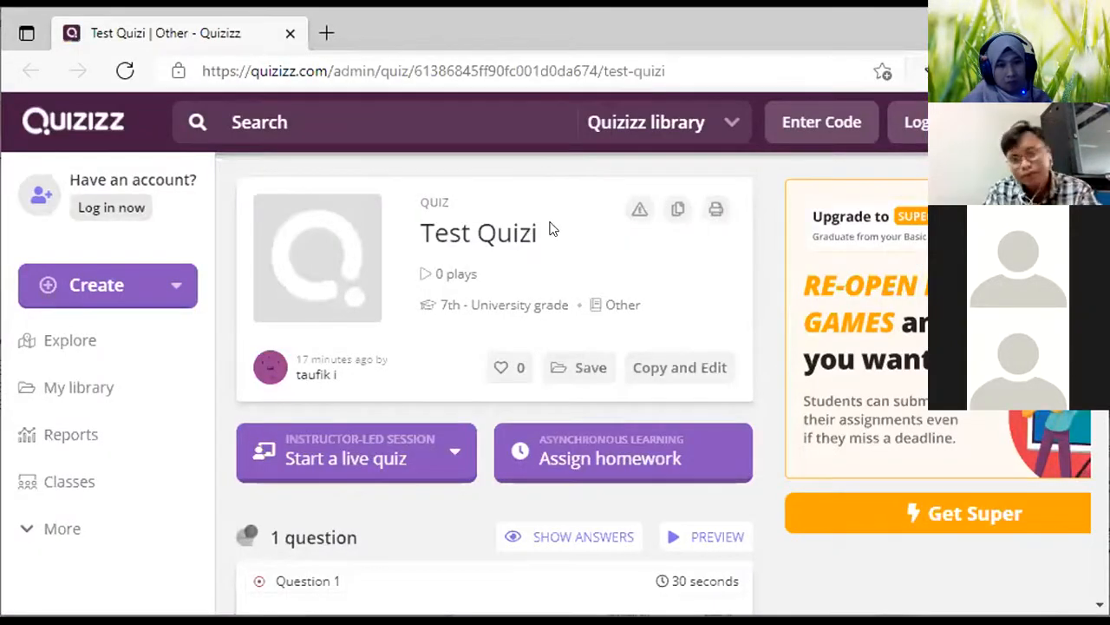
pyautogui.click(440, 433)
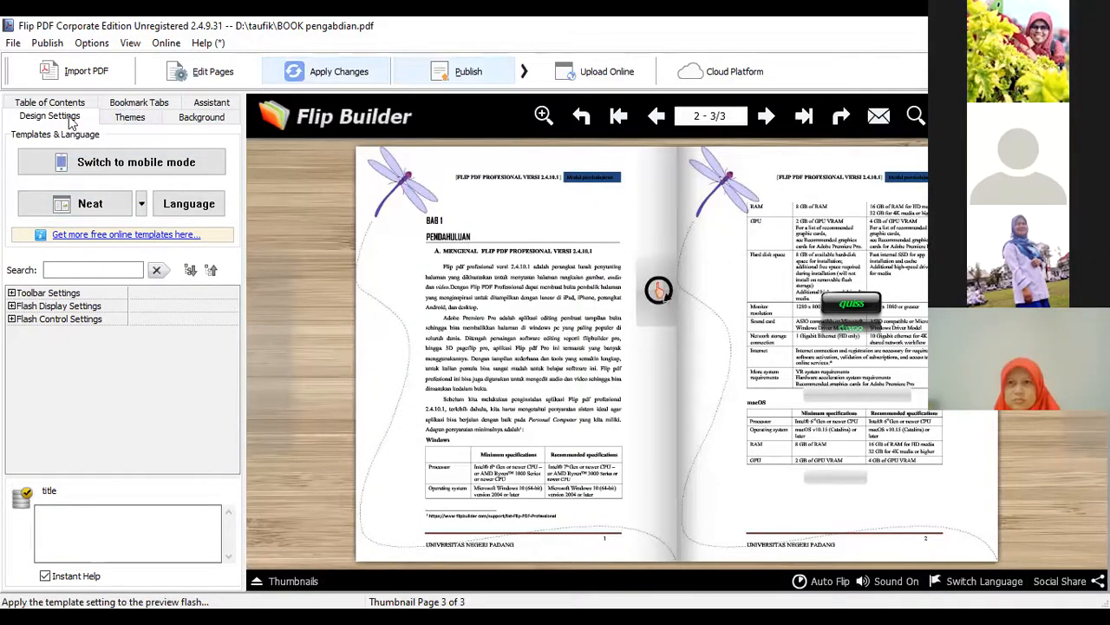
# Look over the flipbook's toolbar settings and its table of contents options
pyautogui.click(50, 295)
pyautogui.doubleClick(52, 296)
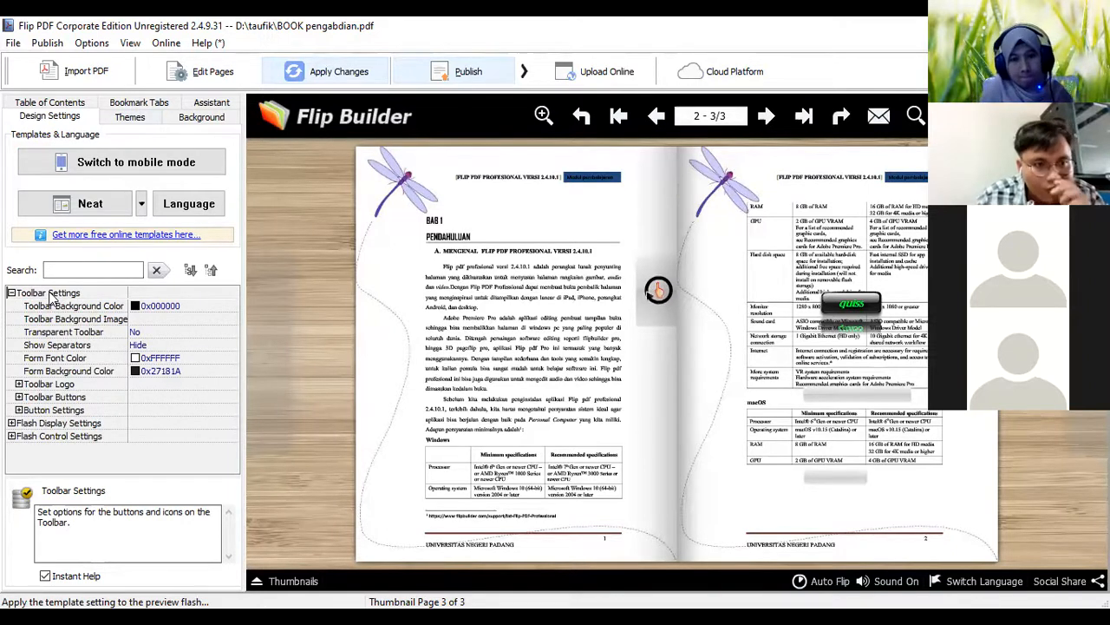
pyautogui.click(65, 106)
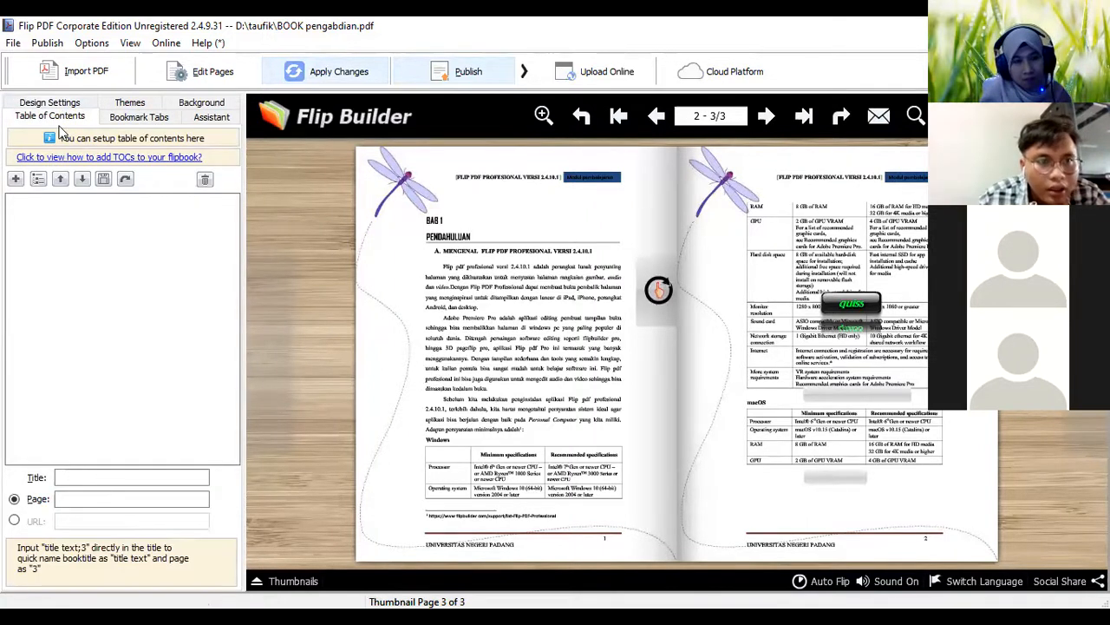
# Open the assistant's audio recording settings and select pages 2-3
pyautogui.click(206, 120)
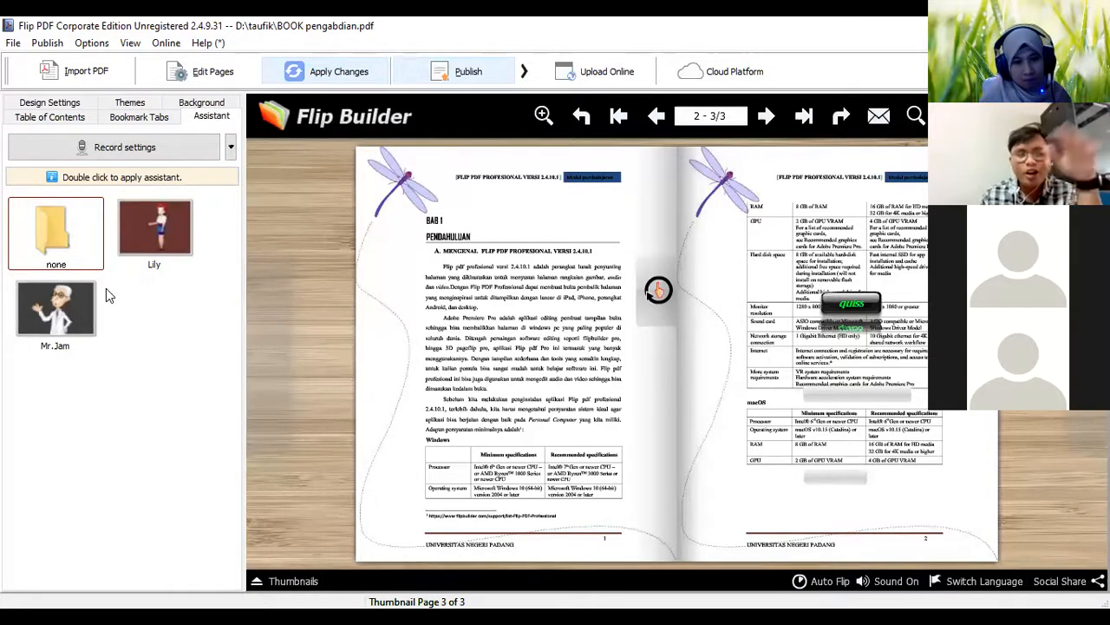
pyautogui.click(160, 148)
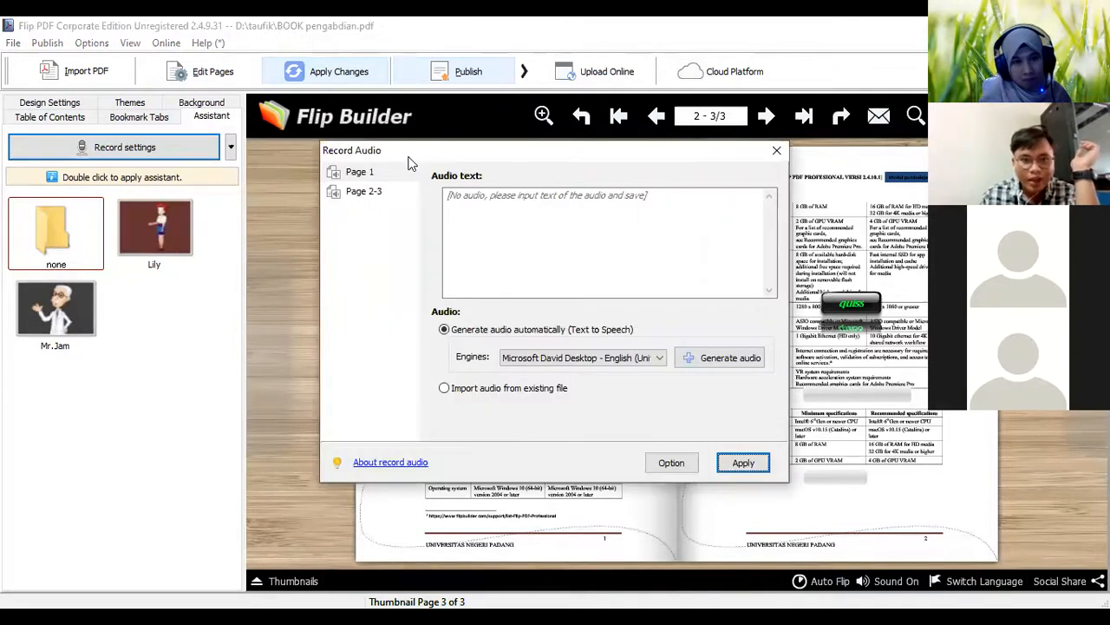
pyautogui.moveTo(411, 163); pyautogui.dragTo(100, 183)
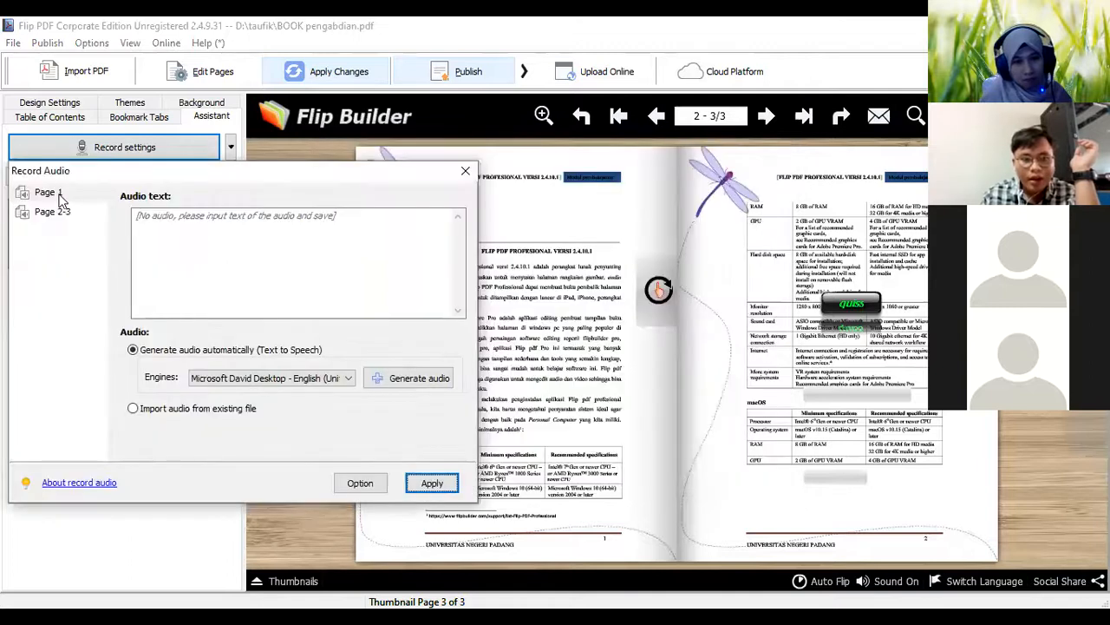
pyautogui.click(52, 212)
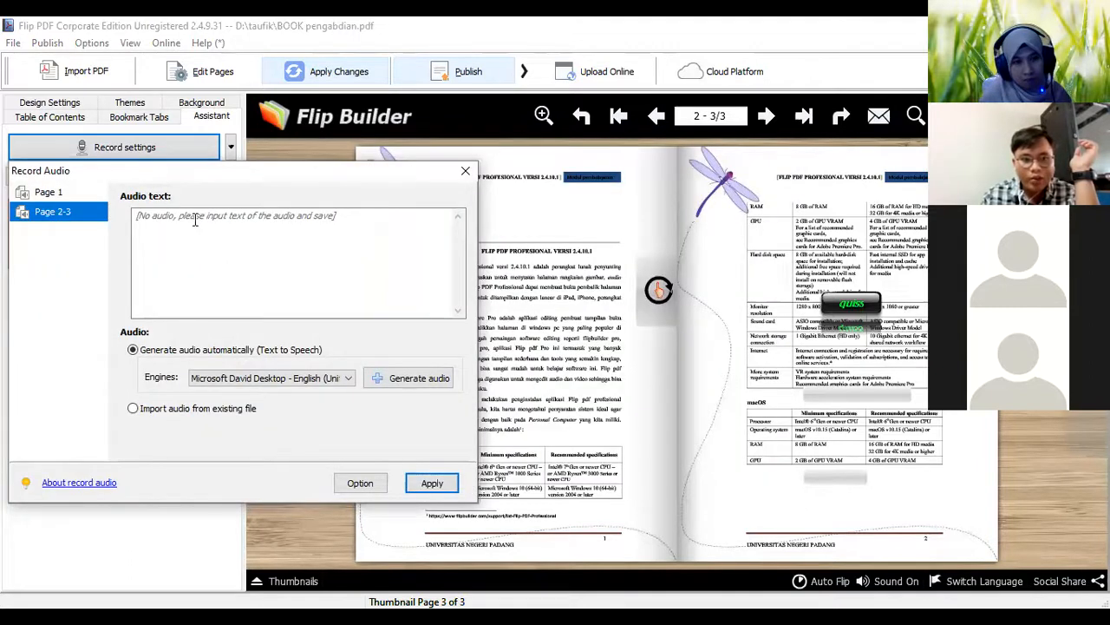
# Enter "matematika adalah ilmu pasti" as the audio text for pages 2-3
pyautogui.click(196, 222)
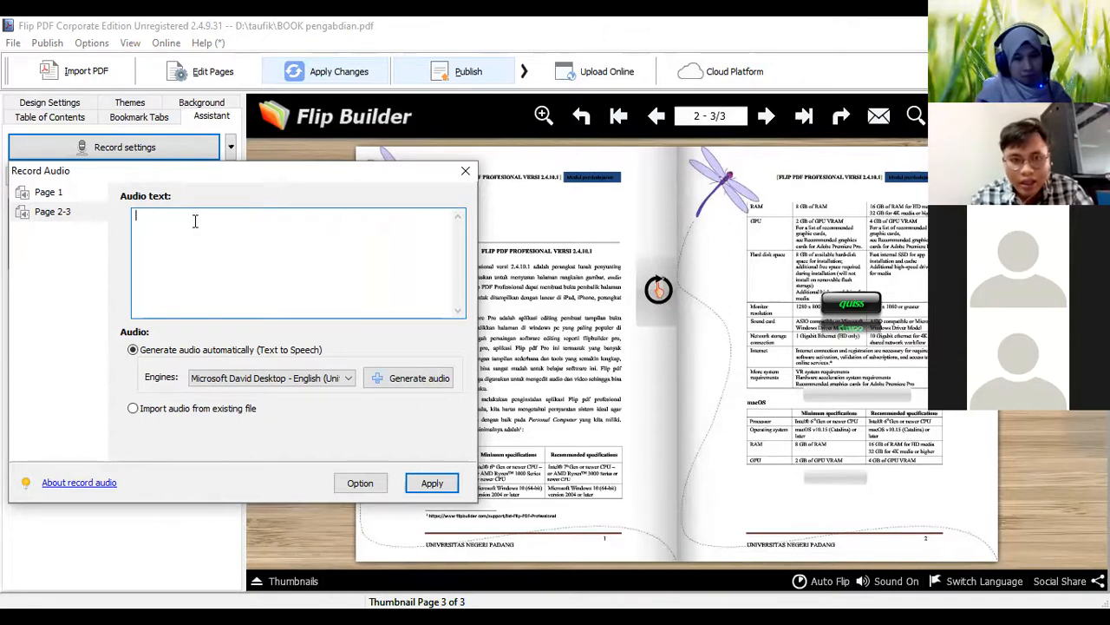
pyautogui.write('matematika ada')
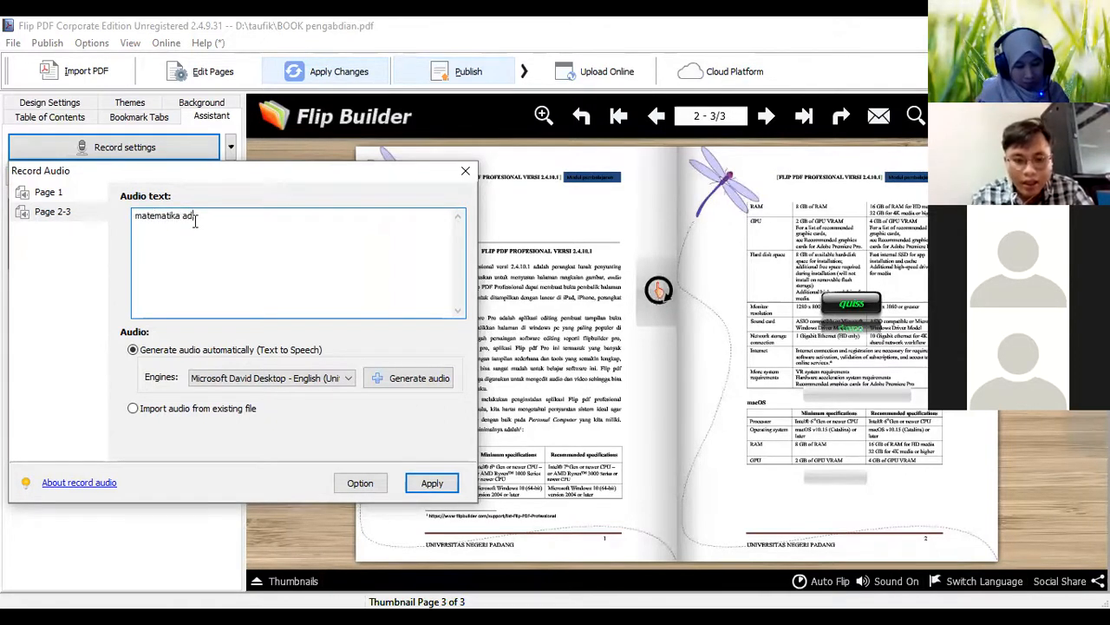
pyautogui.write('la')
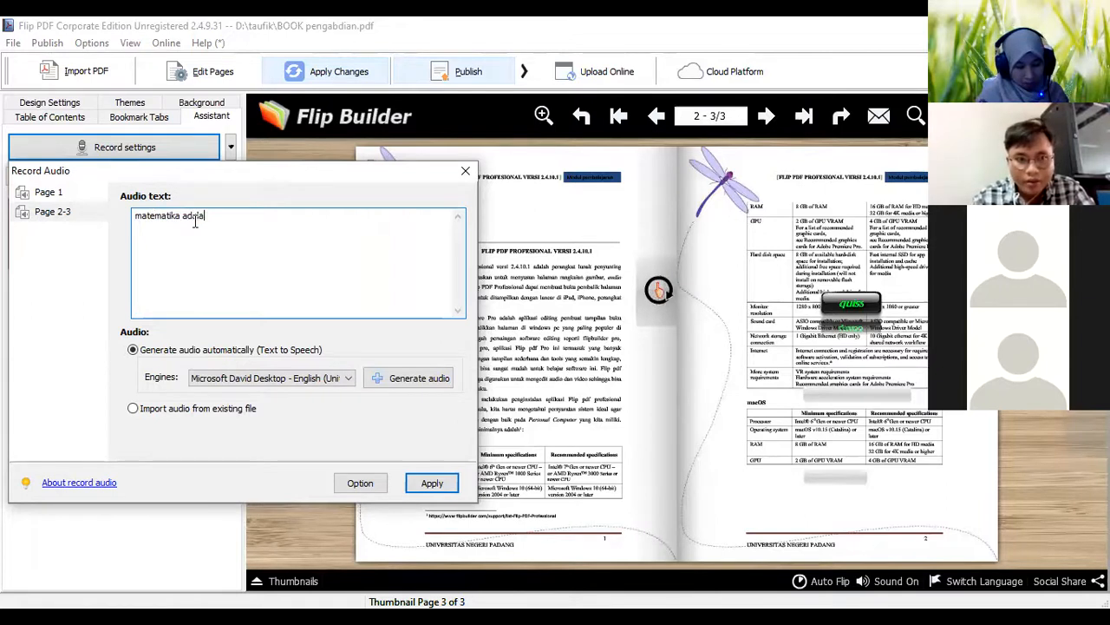
pyautogui.write('h ilmu')
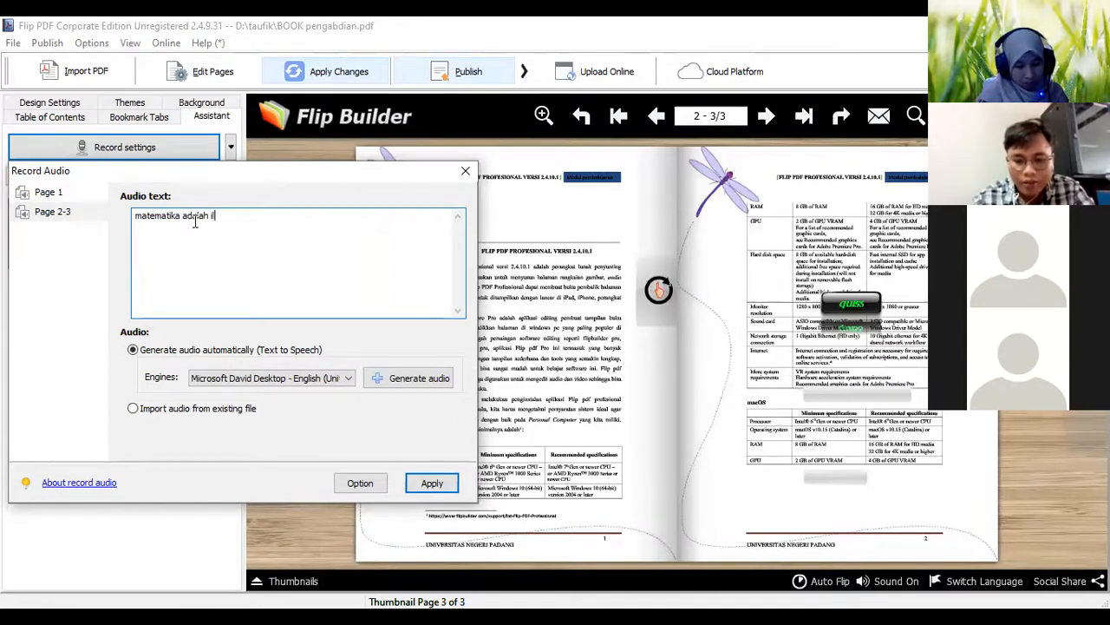
pyautogui.write(' pasti')
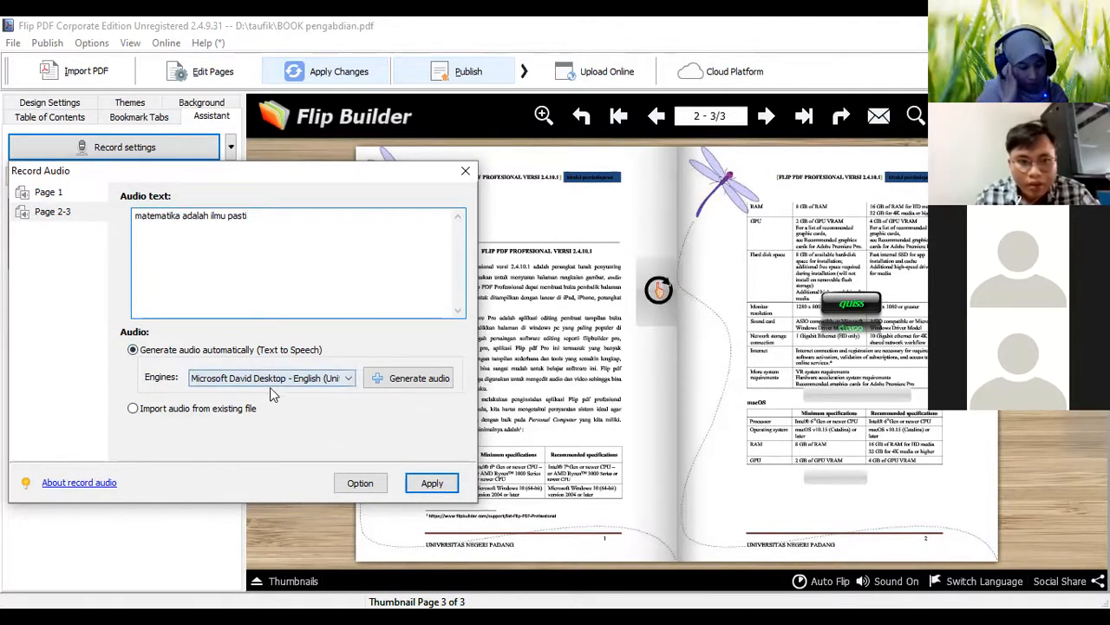
# Generate the text-to-speech audio for pages 2-3 with the Microsoft David Desktop engine and play it back
pyautogui.click(346, 380)
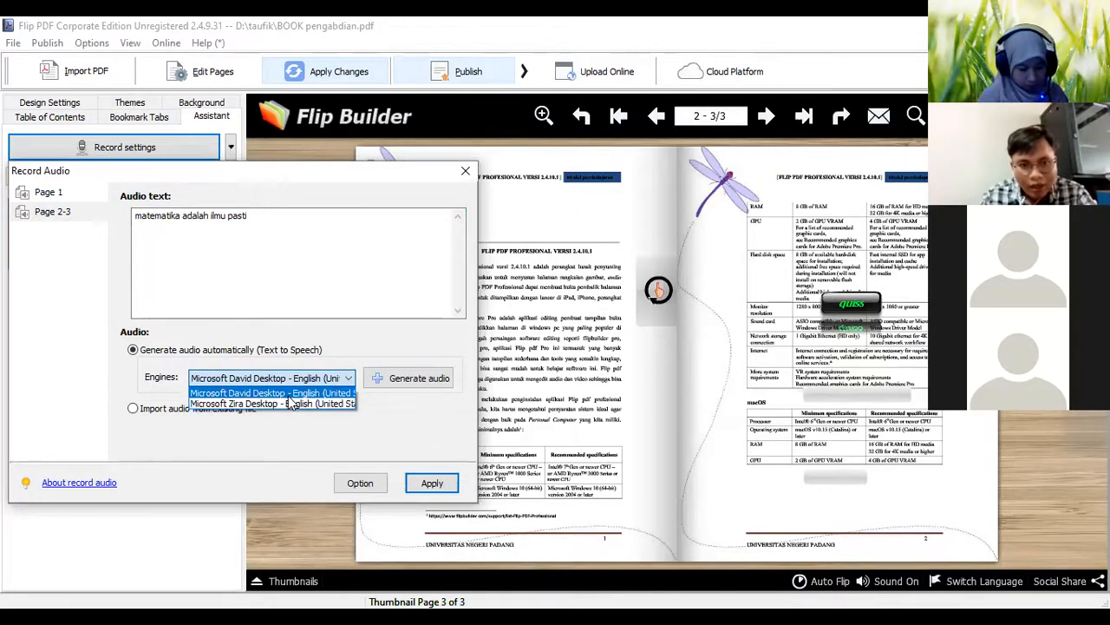
pyautogui.click(361, 478)
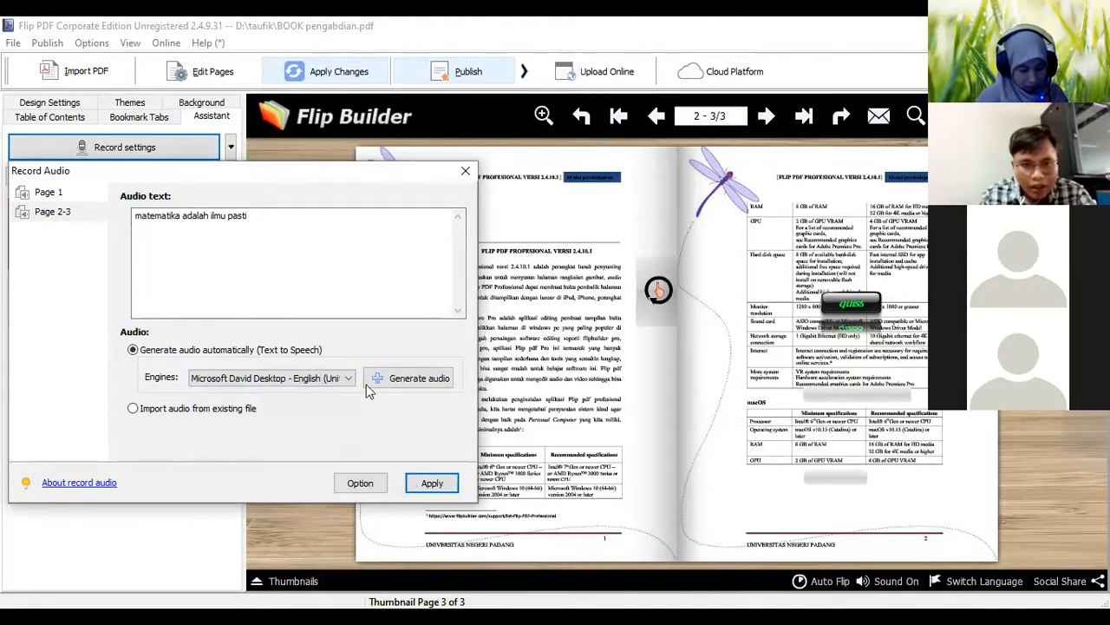
pyautogui.click(395, 379)
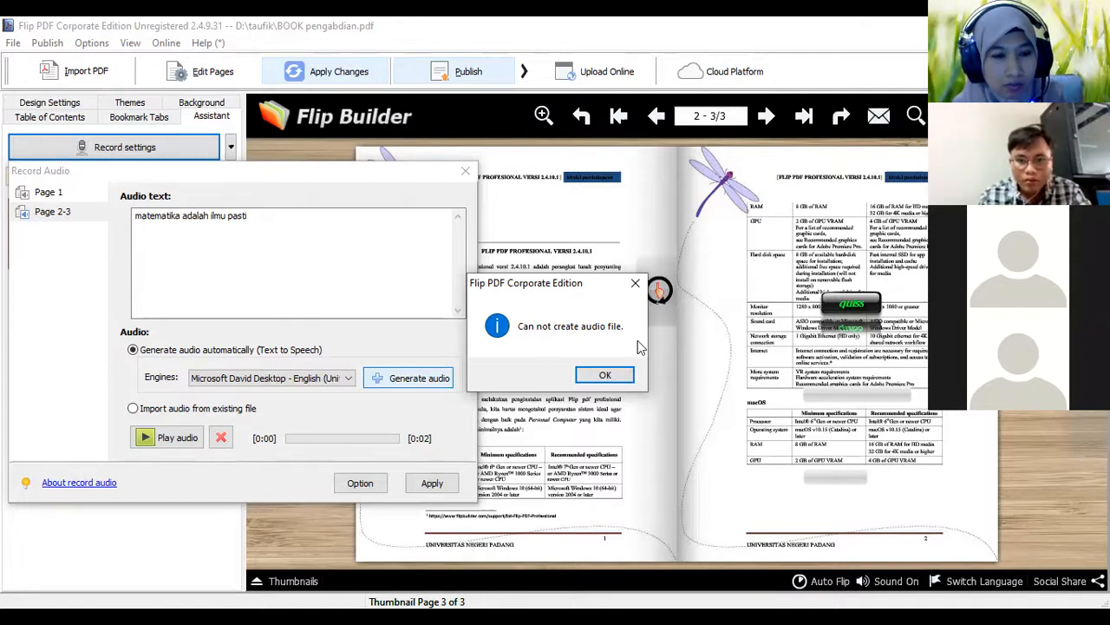
pyautogui.click(613, 375)
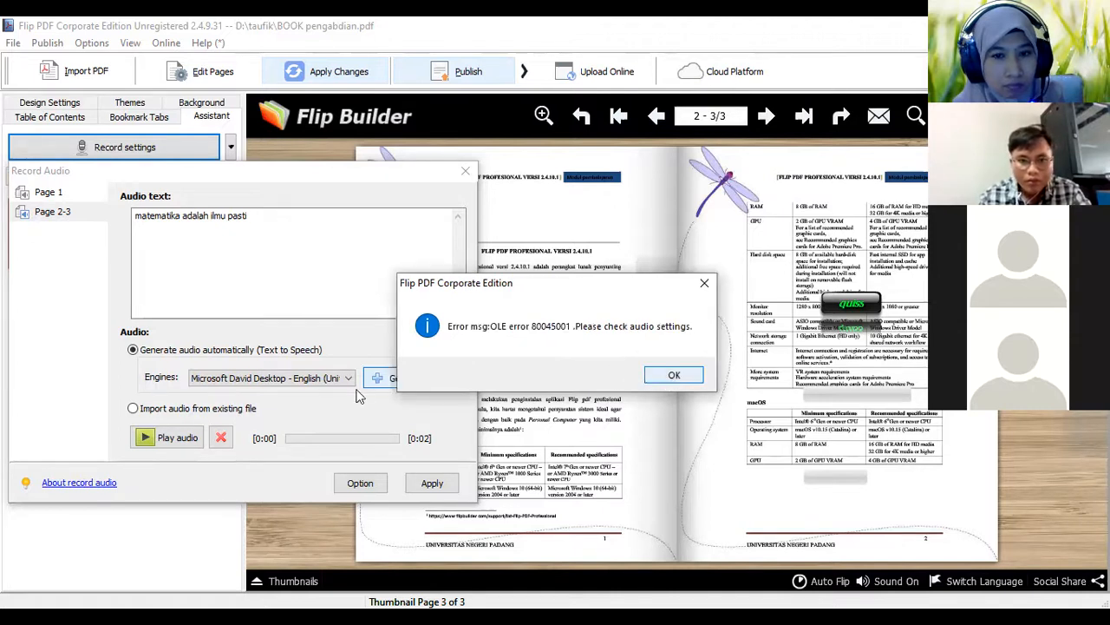
pyautogui.click(173, 440)
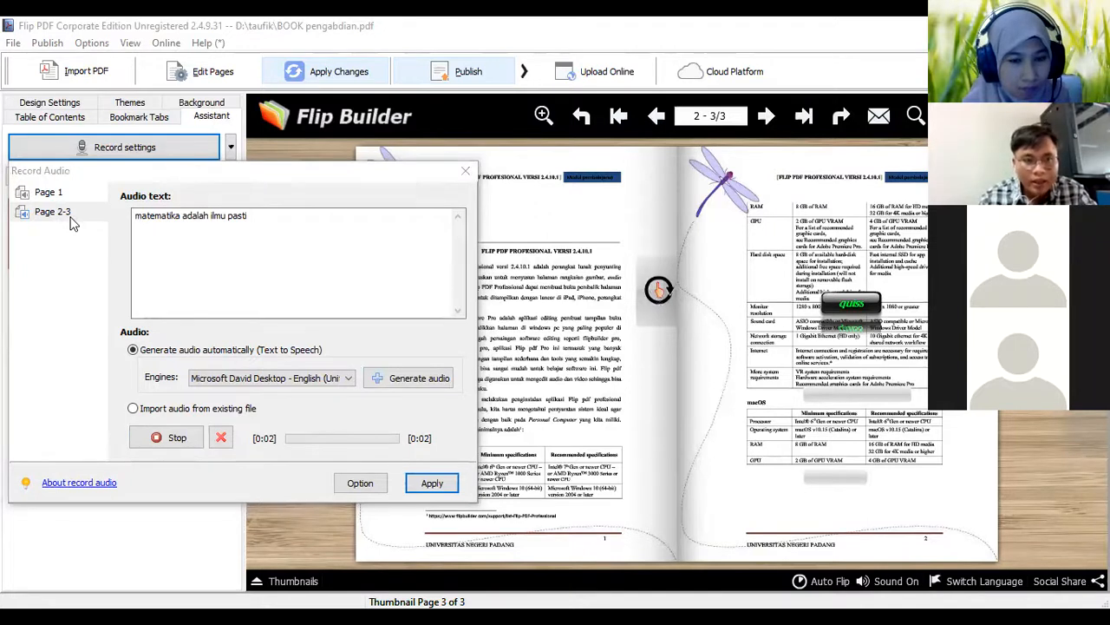
pyautogui.click(261, 221)
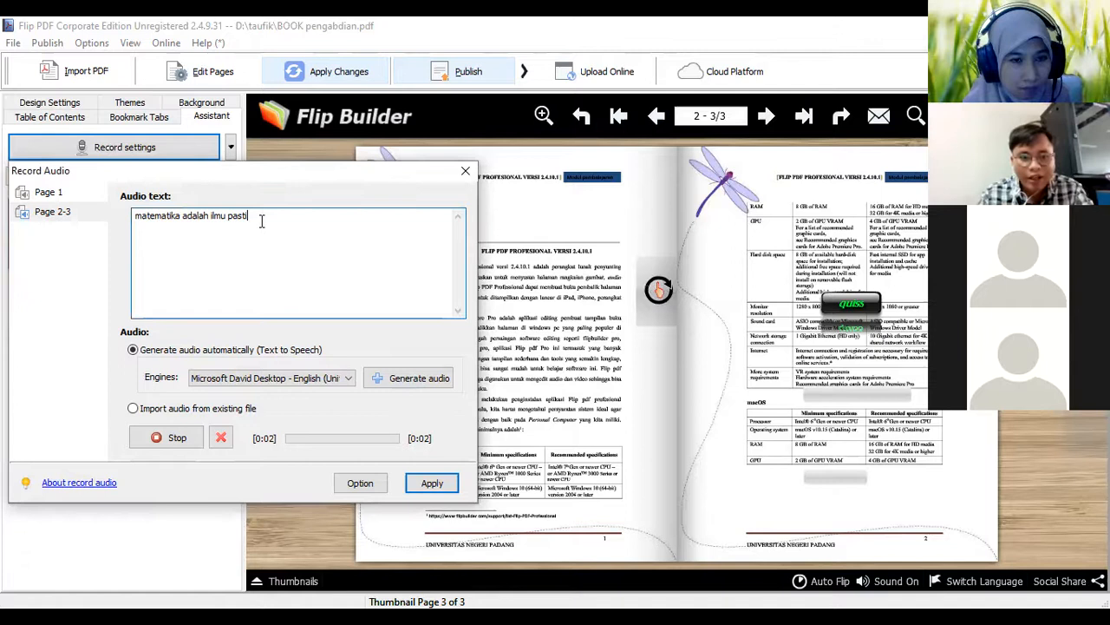
# Extend the audio text for pages 2-3 to "matematika adalah ilmu pasti dan ilmu sulit"
pyautogui.write('dan ilmu sulit')
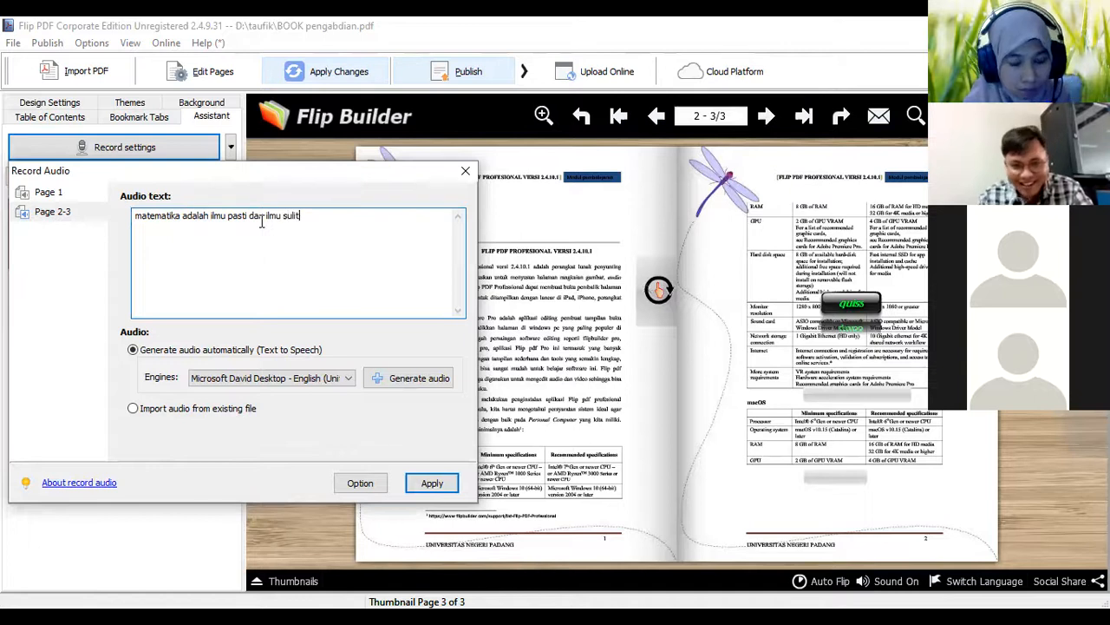
# Generate the extended text's audio with the Microsoft David Desktop engine and play it back
pyautogui.click(327, 385)
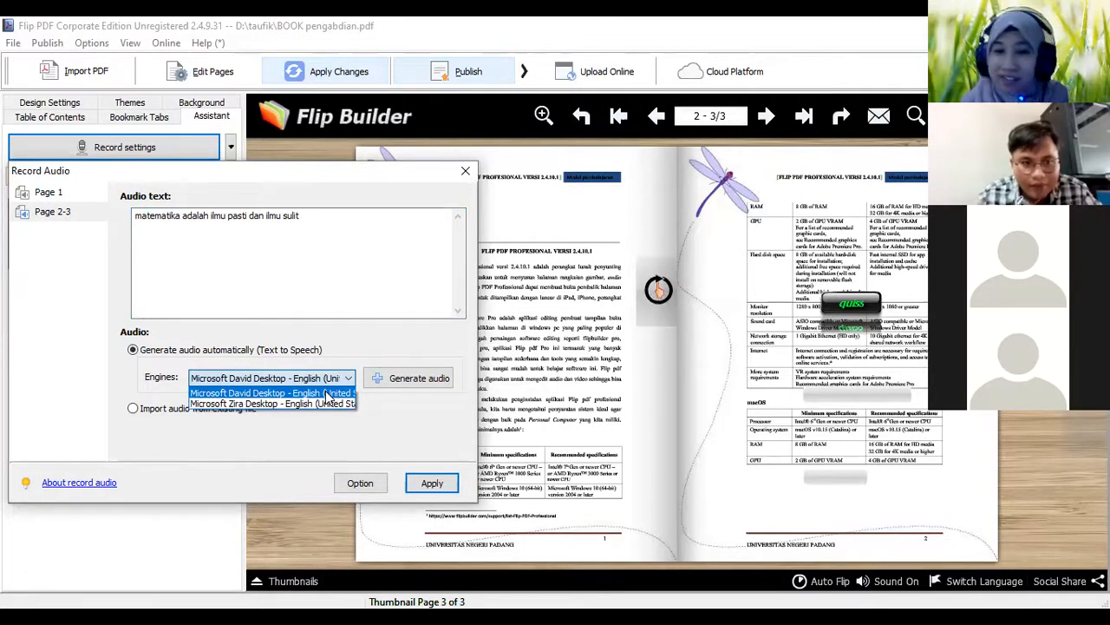
pyautogui.click(327, 393)
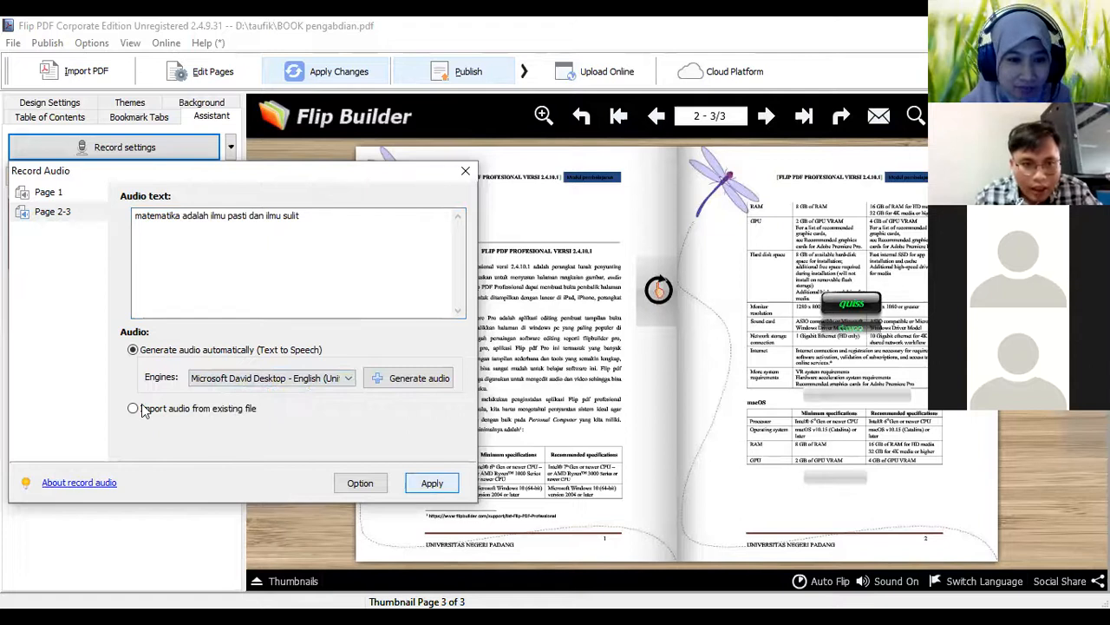
pyautogui.click(416, 381)
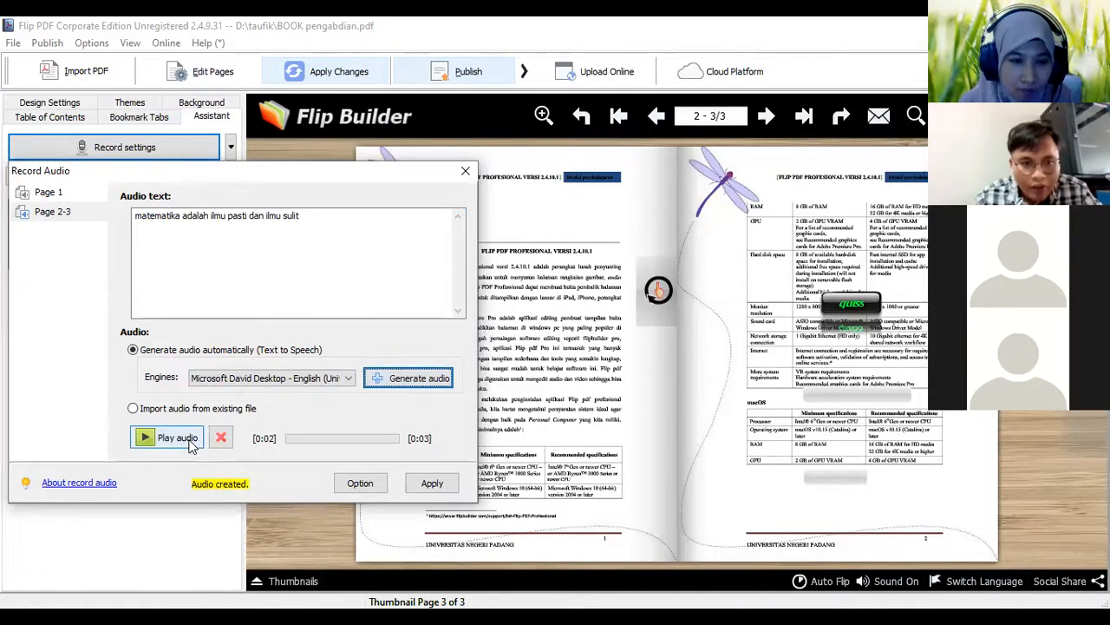
pyautogui.click(177, 437)
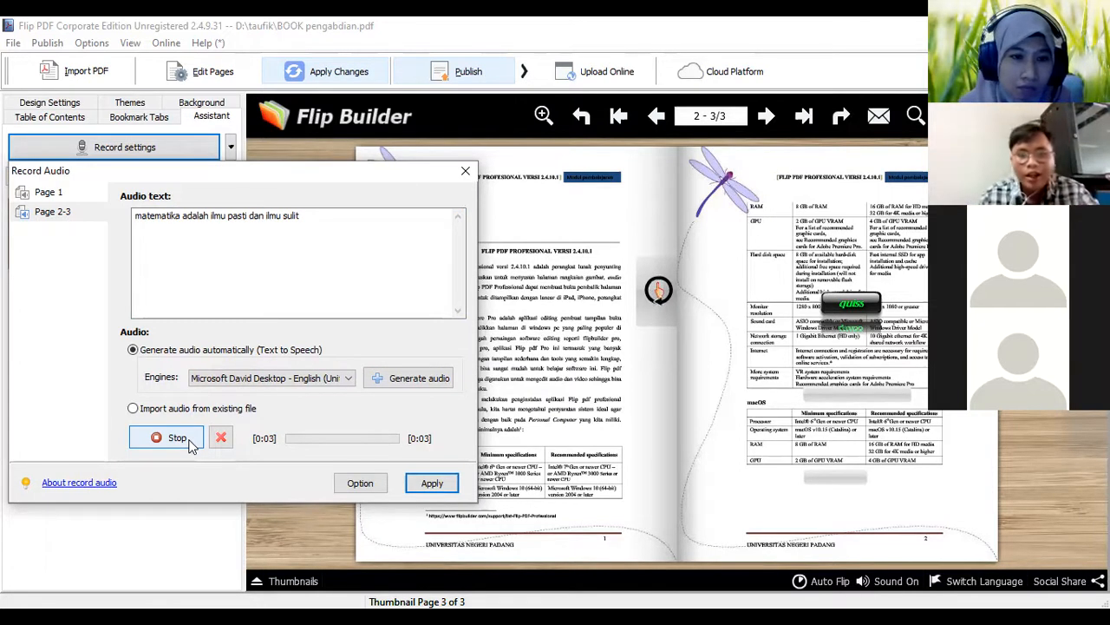
# Switch the speech engine to Microsoft Zira Desktop, generate the audio for pages 2-3 and play it back
pyautogui.click(347, 379)
pyautogui.click(330, 404)
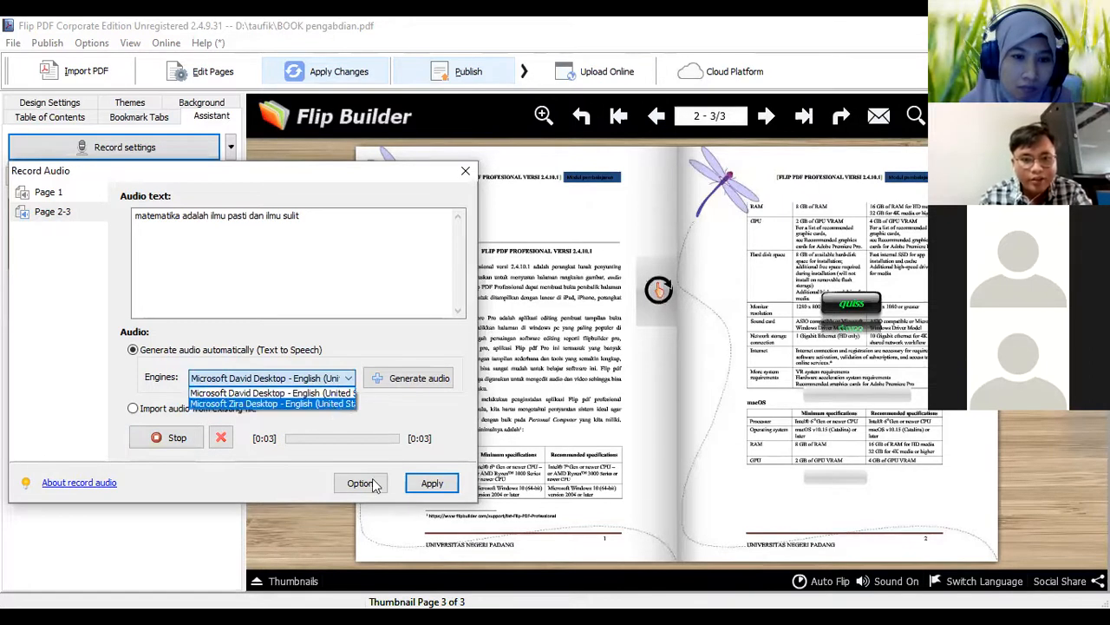
pyautogui.click(395, 379)
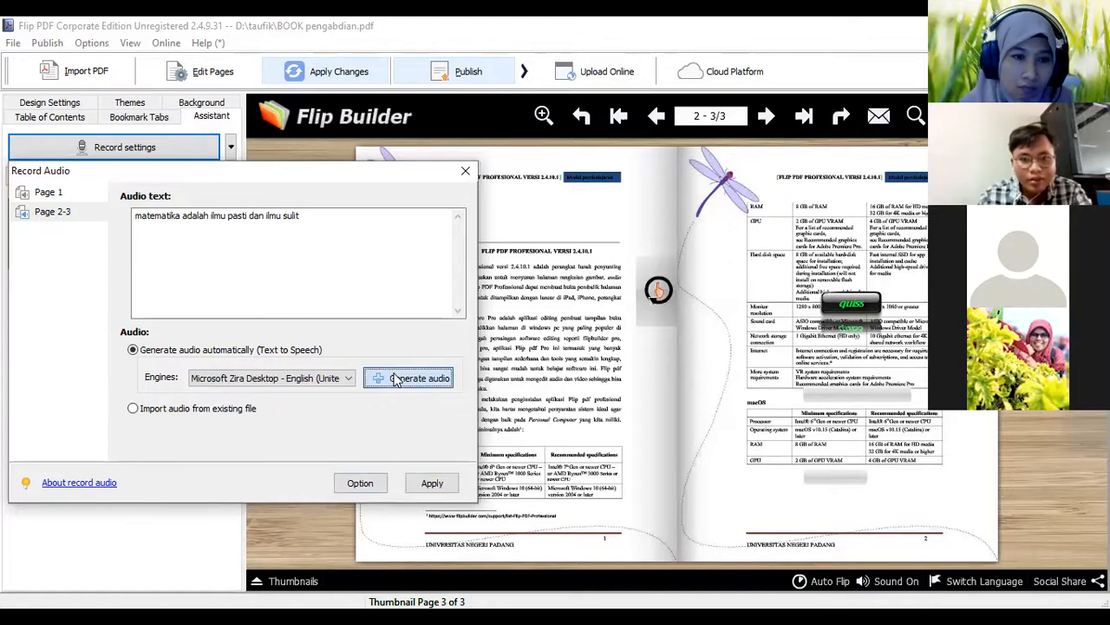
pyautogui.click(165, 438)
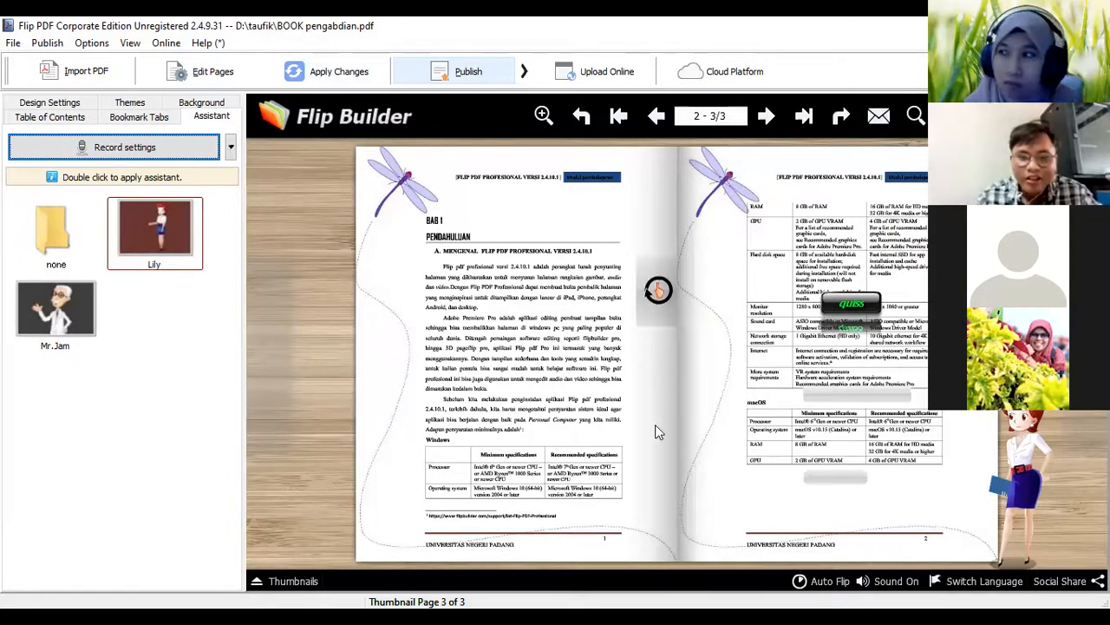
# Flip the preview to the cover and back to pages 2-3 to check the Lily assistant
pyautogui.click(391, 368)
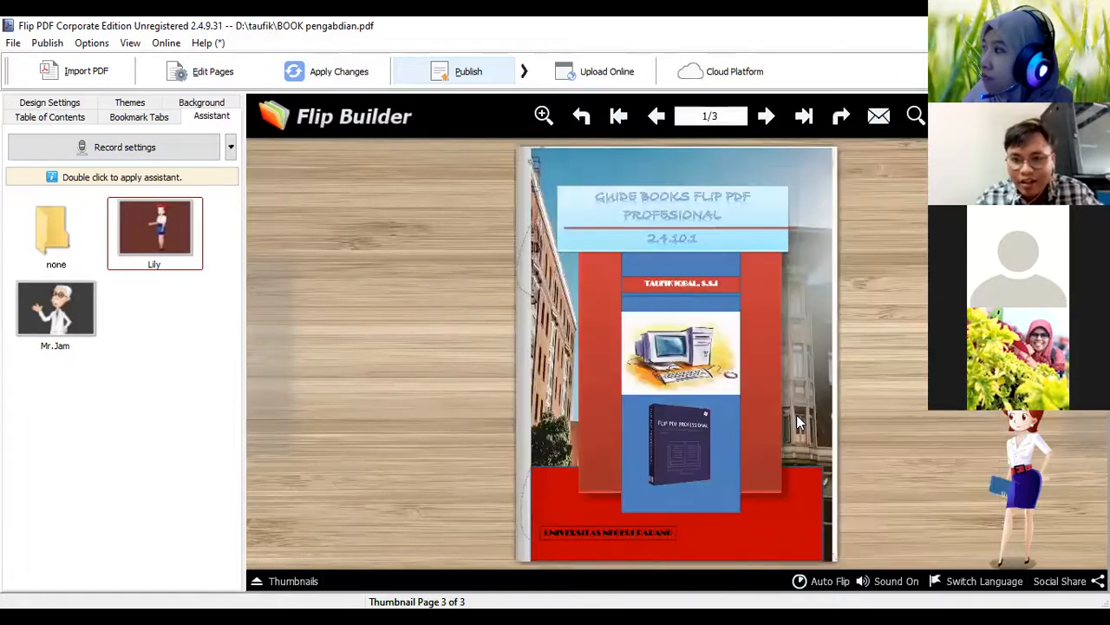
pyautogui.click(509, 467)
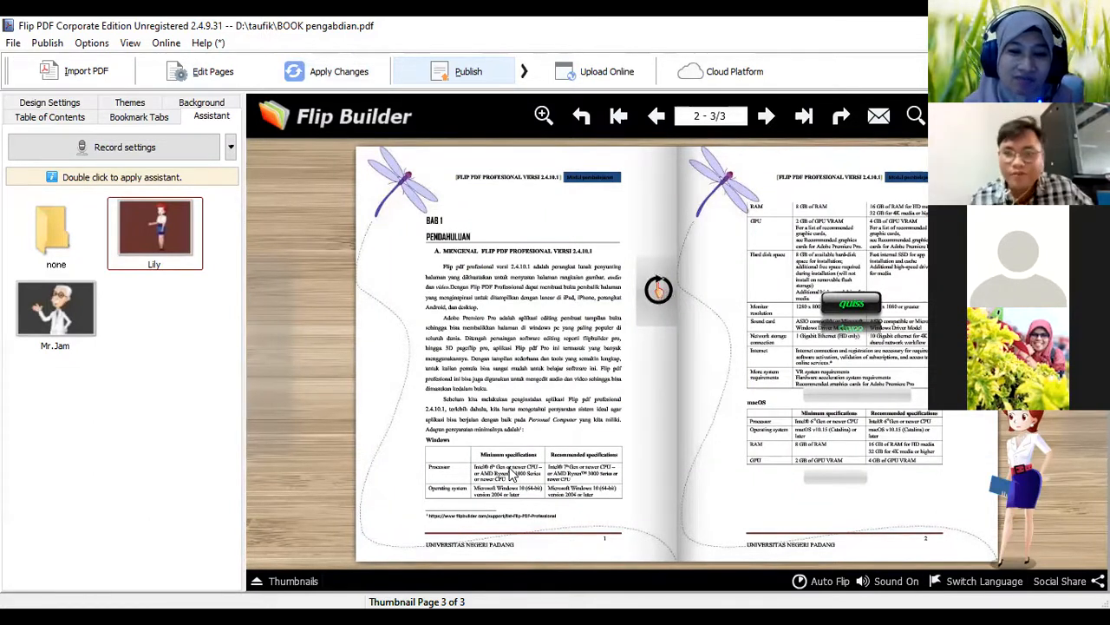
# Select the Mr.Jam assistant and reopen the audio recording settings for pages 2-3
pyautogui.click(61, 319)
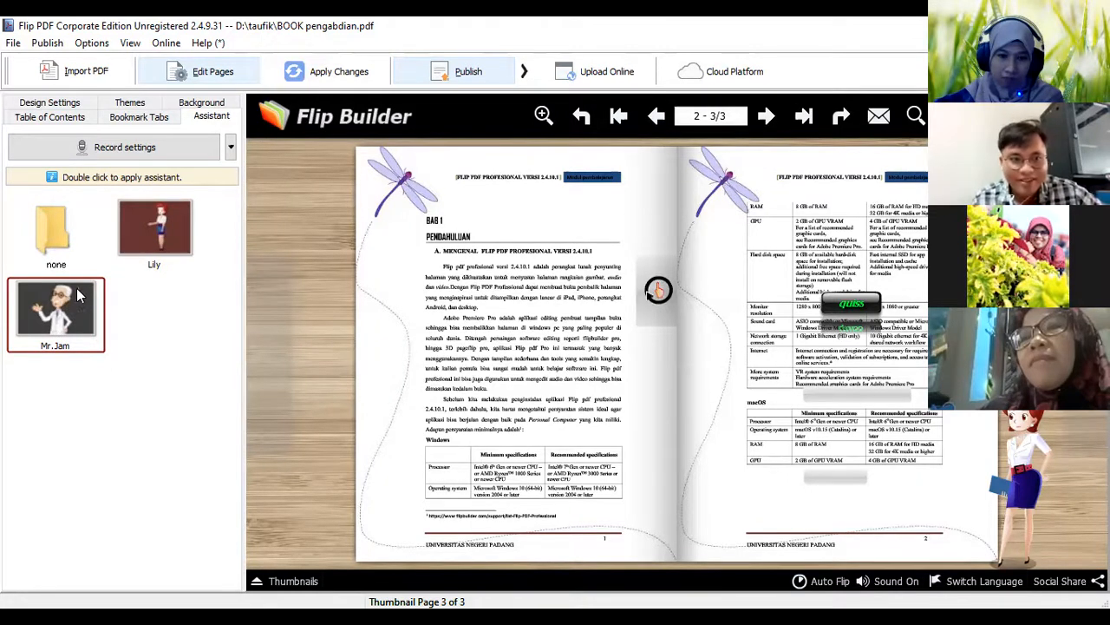
pyautogui.click(172, 154)
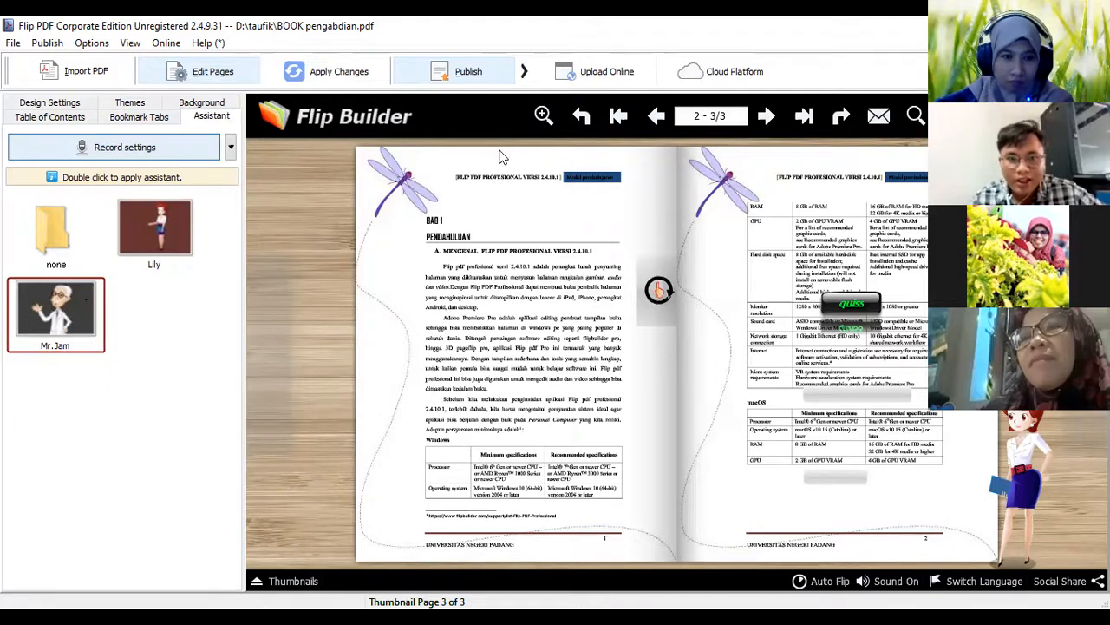
pyautogui.moveTo(499, 156); pyautogui.dragTo(252, 153)
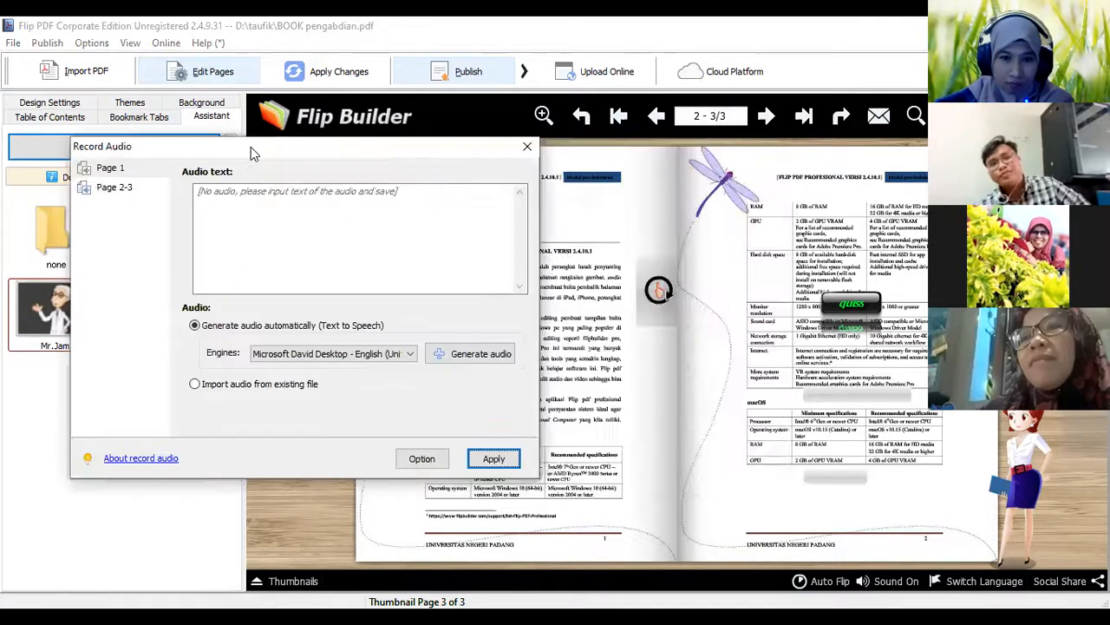
pyautogui.click(120, 186)
pyautogui.click(115, 170)
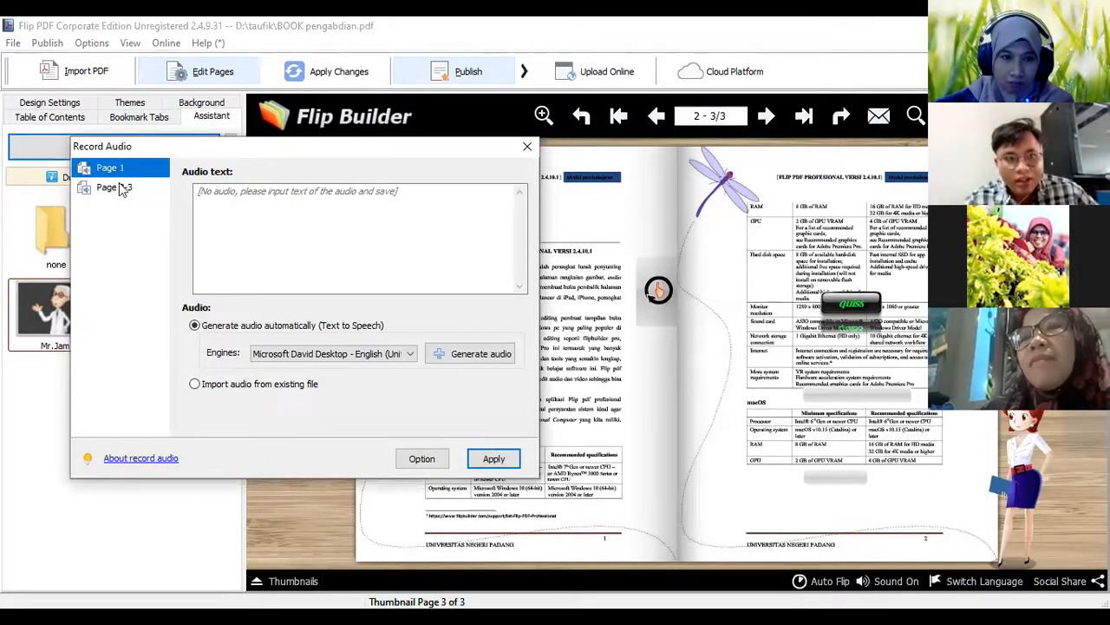
pyautogui.click(121, 189)
pyautogui.click(127, 168)
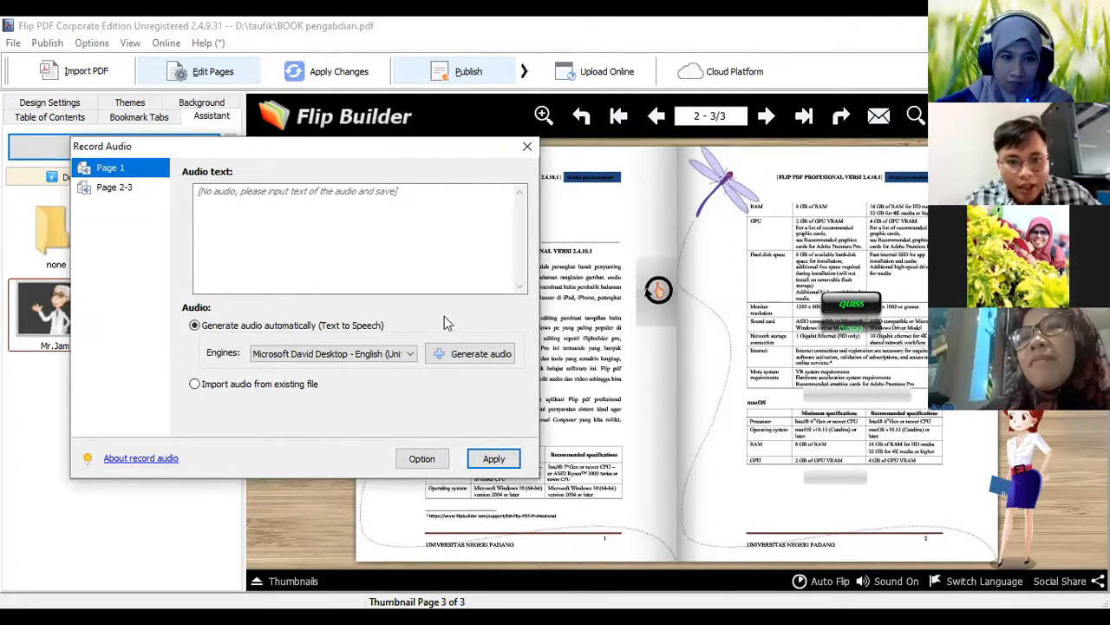
pyautogui.click(130, 189)
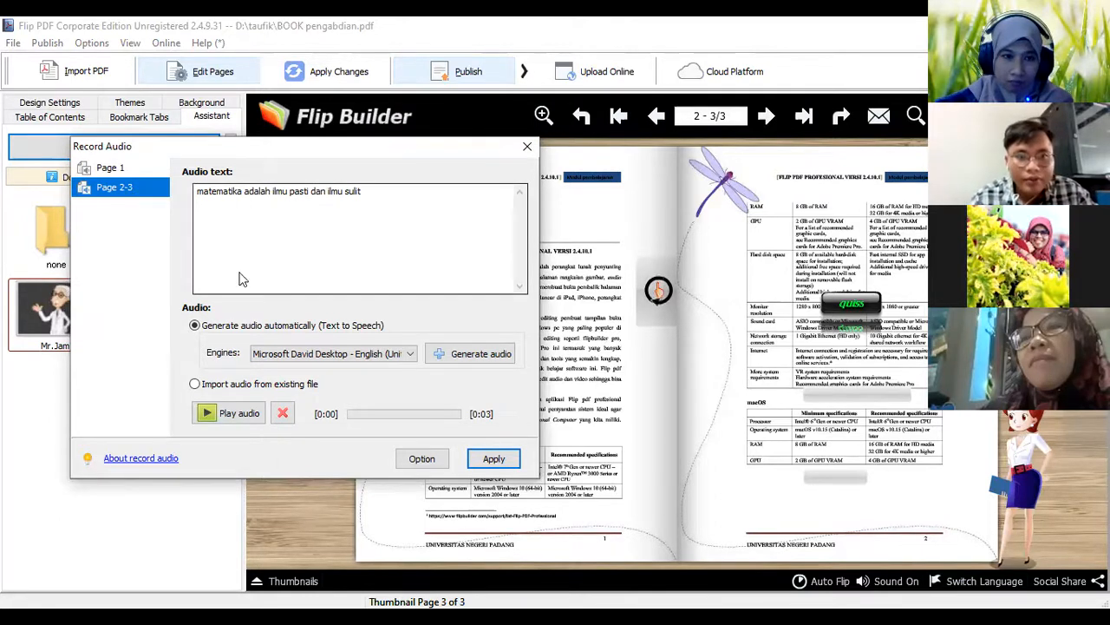
# Regenerate the audio for pages 2-3 with the Microsoft David Desktop engine and listen to it
pyautogui.click(387, 183)
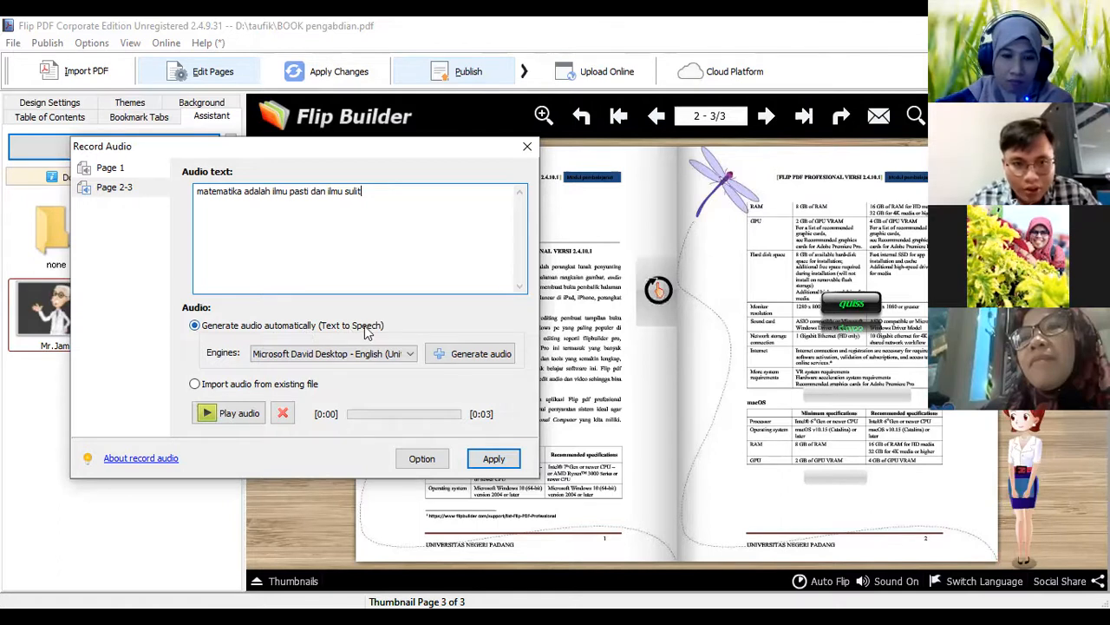
pyautogui.click(465, 359)
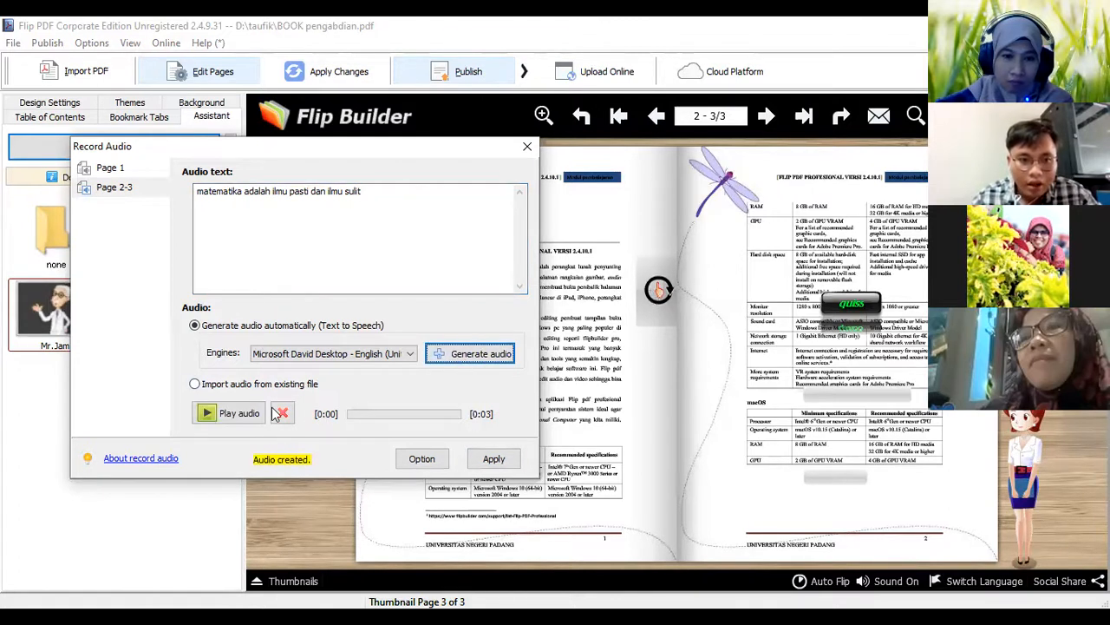
pyautogui.click(239, 416)
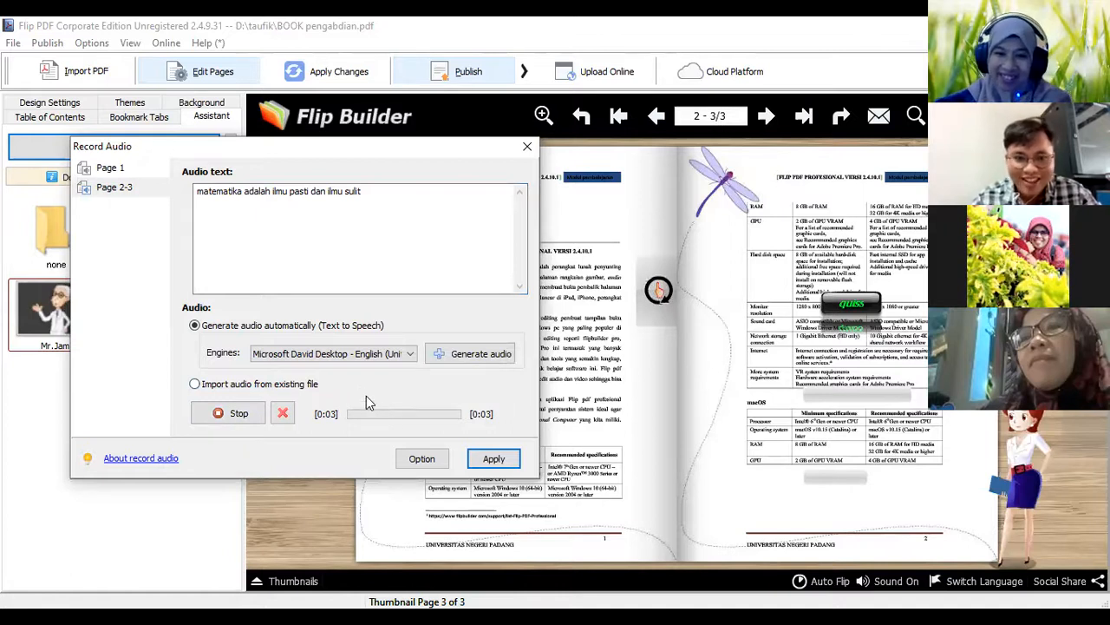
# Regenerate the audio for pages 2-3 with the Microsoft Zira Desktop engine, play it and apply the audio settings
pyautogui.click(402, 354)
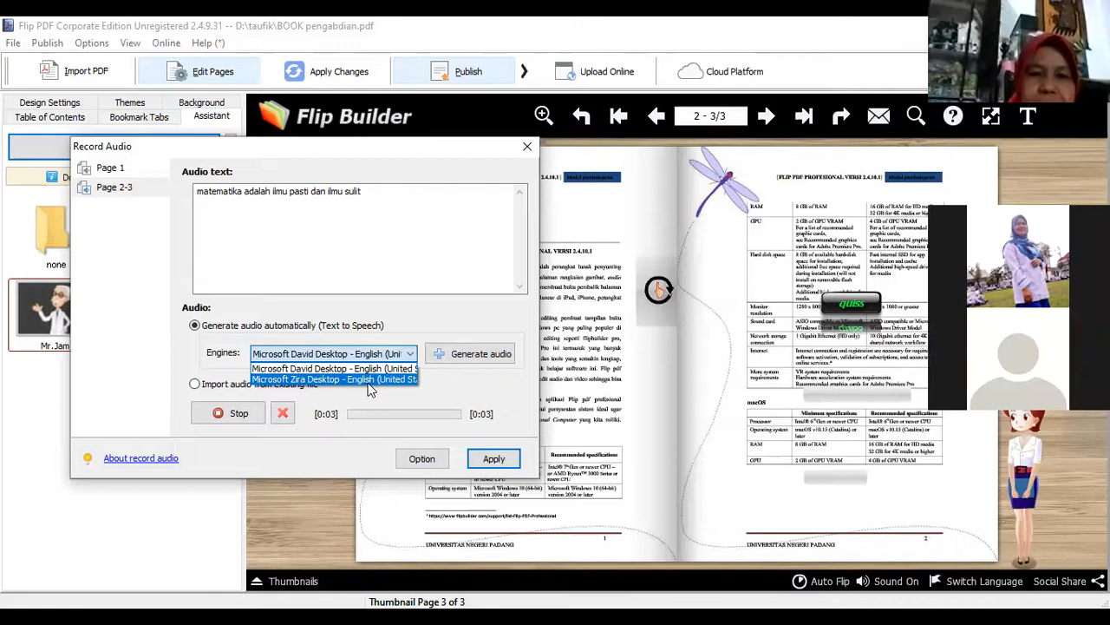
pyautogui.click(465, 360)
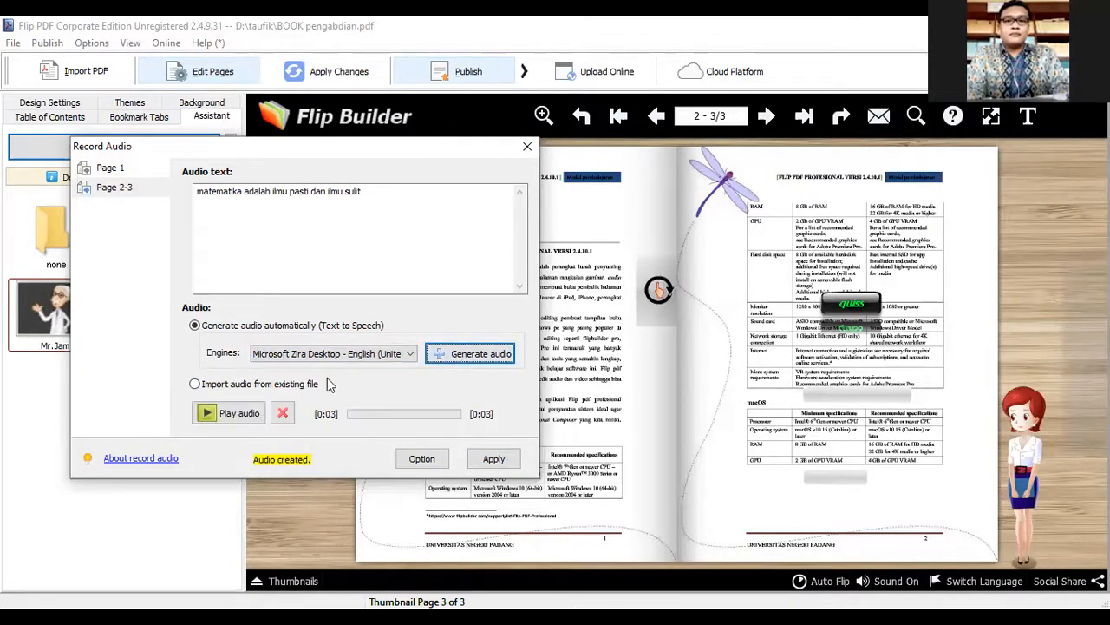
pyautogui.click(239, 414)
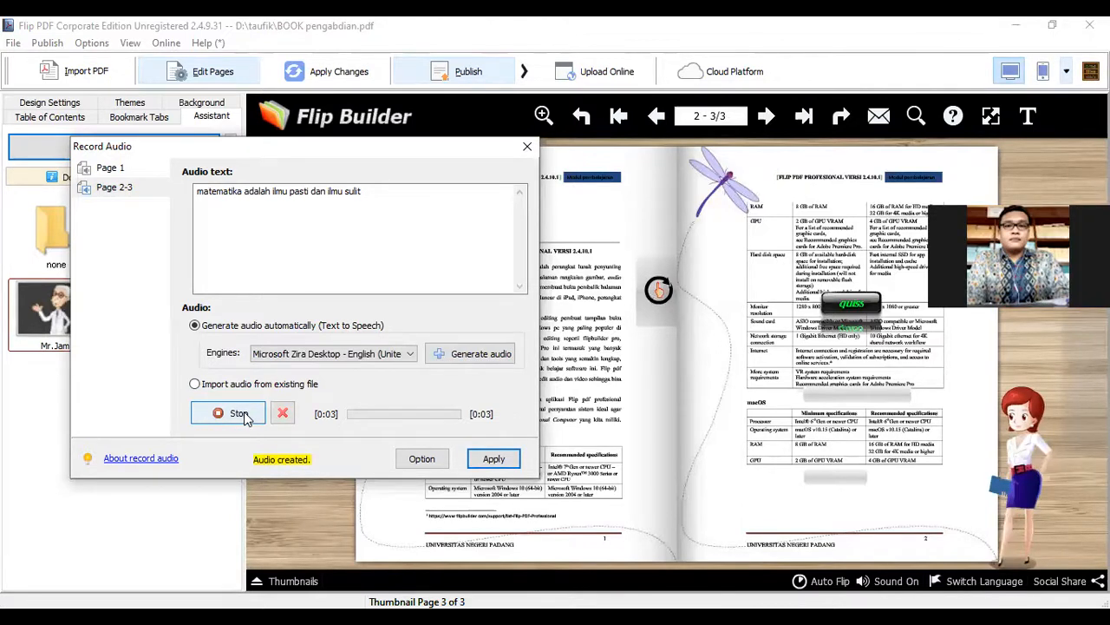
pyautogui.click(492, 458)
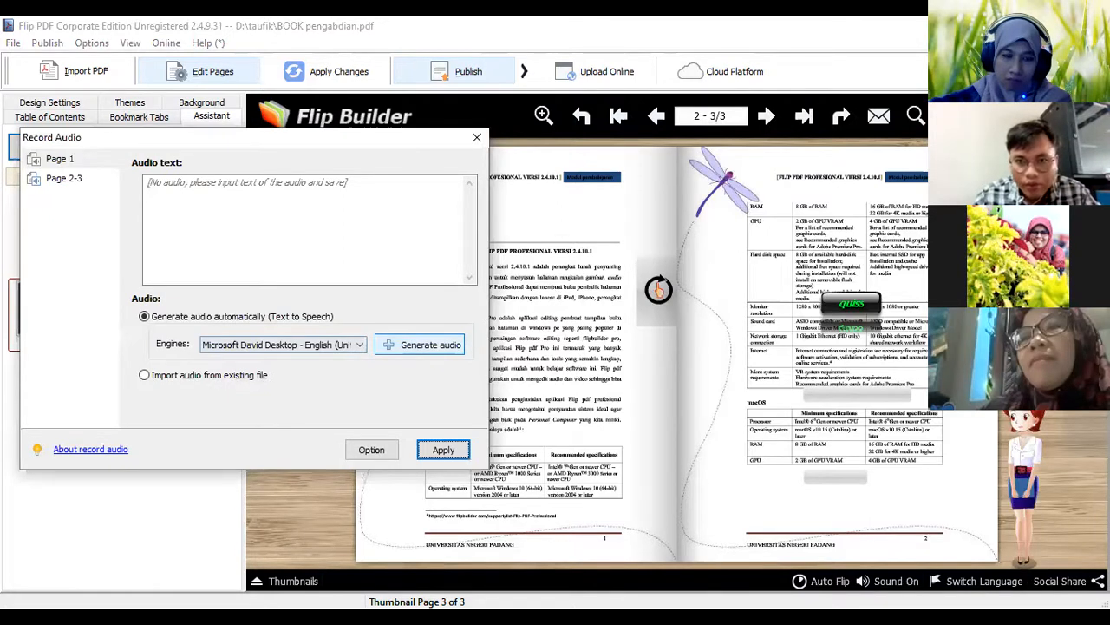
pyautogui.click(422, 345)
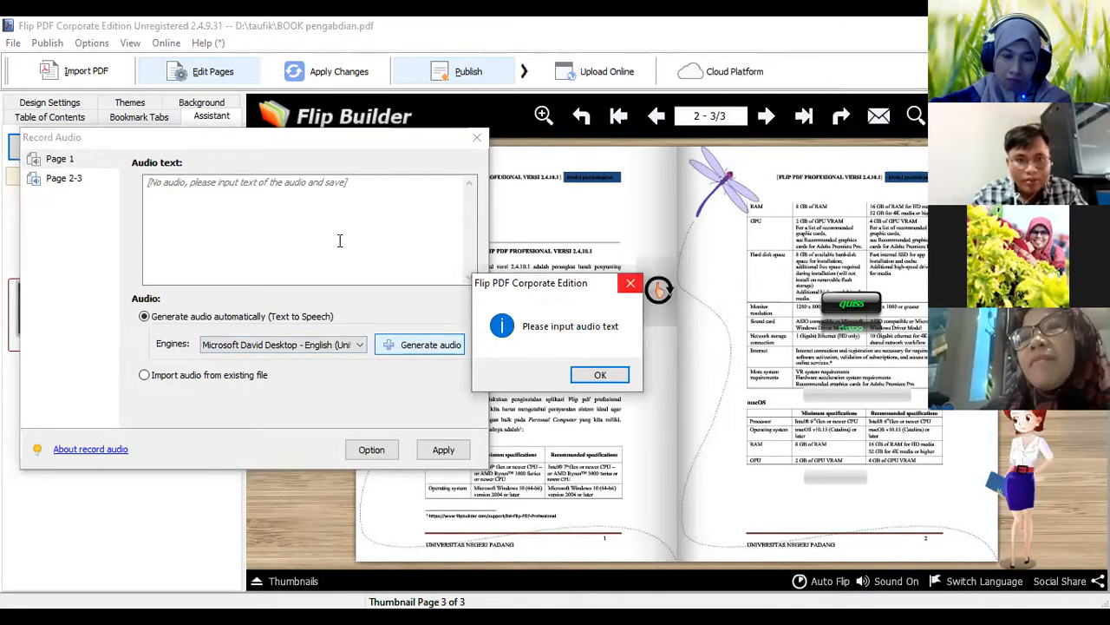
pyautogui.press('Return')
pyautogui.write('ssssss')
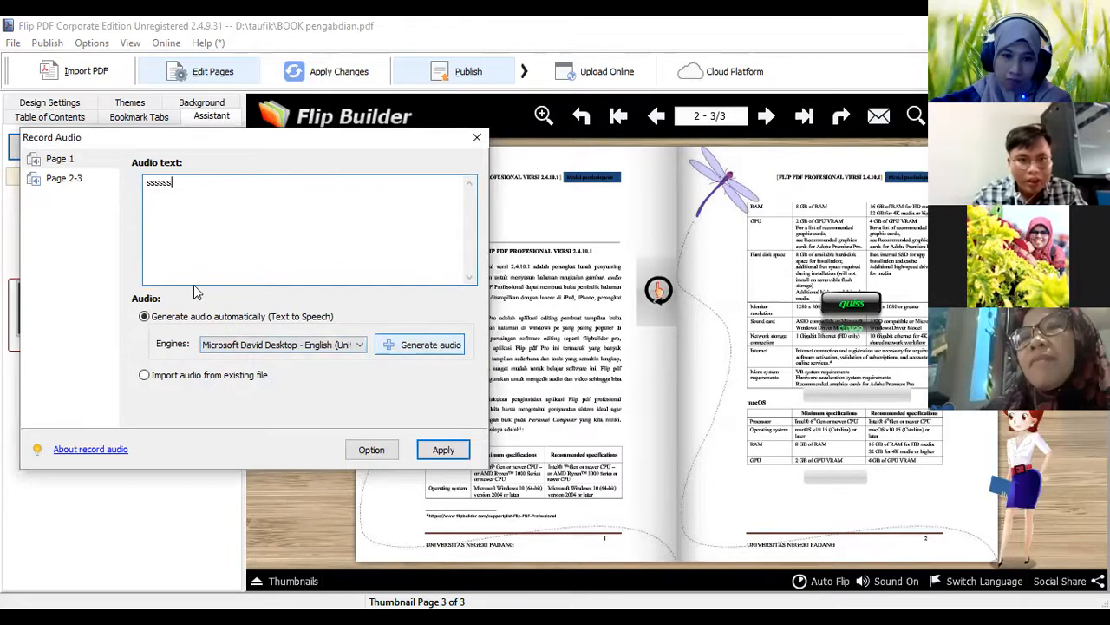
pyautogui.press('BackSpace')
pyautogui.press('BackSpace')
pyautogui.press('BackSpace')
pyautogui.press('BackSpace')
pyautogui.press('BackSpace')
pyautogui.press('BackSpace')
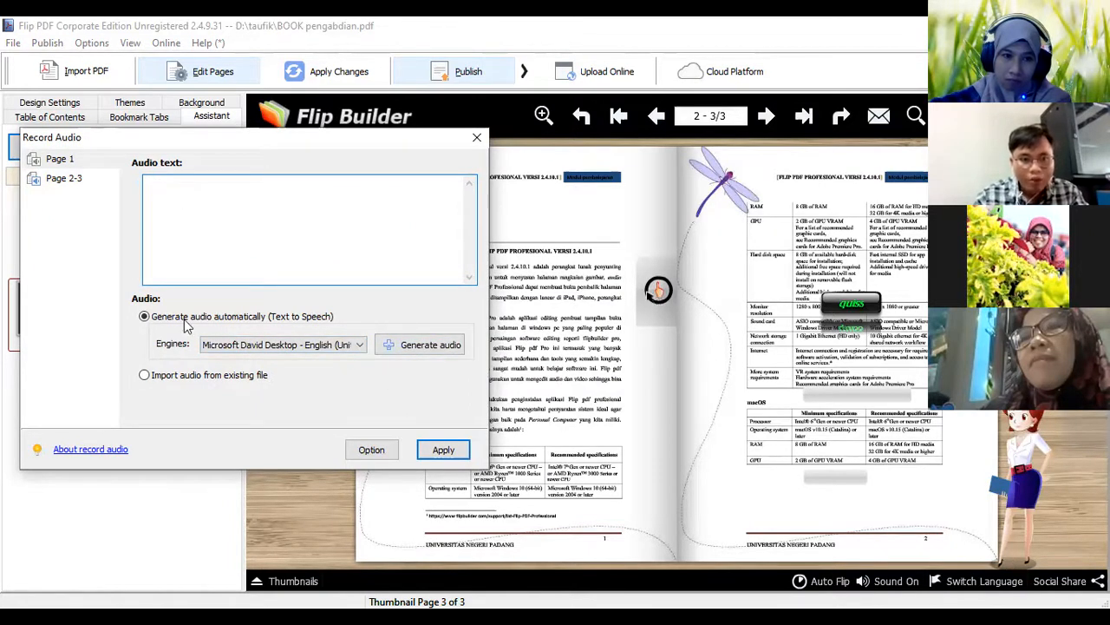
# Try to import page 1's audio from an existing MP3 file and apply the setting
pyautogui.click(145, 375)
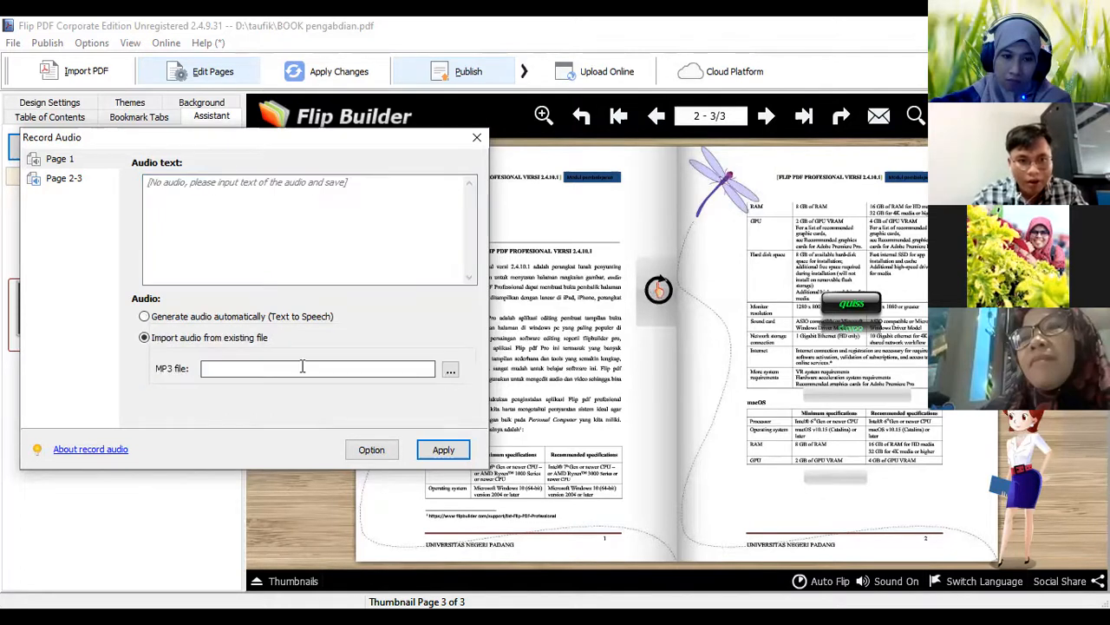
pyautogui.click(451, 371)
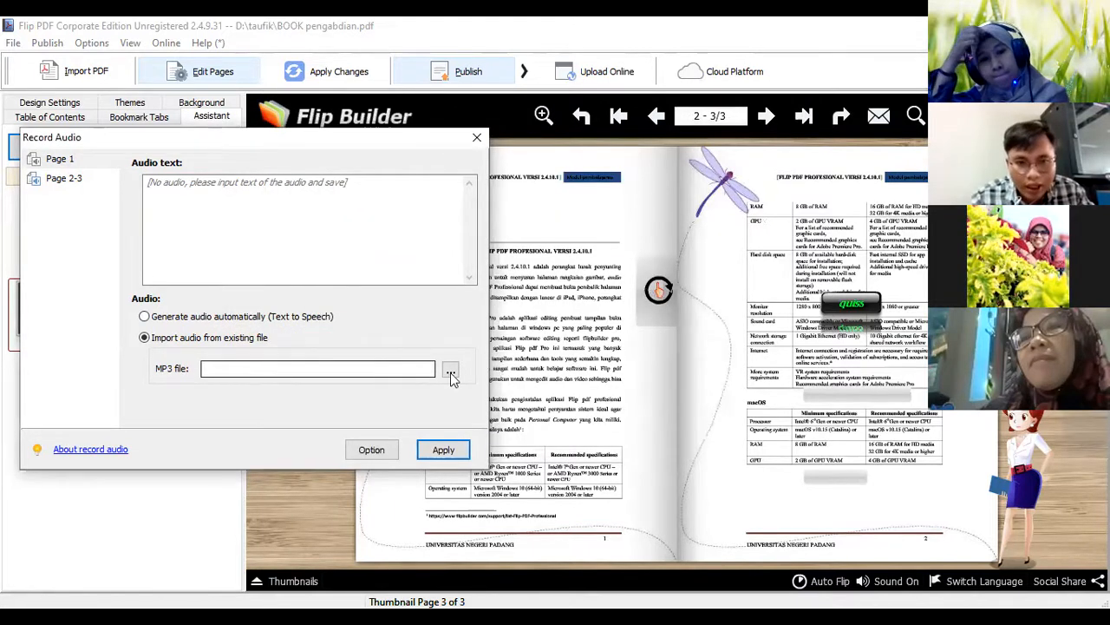
pyautogui.click(445, 449)
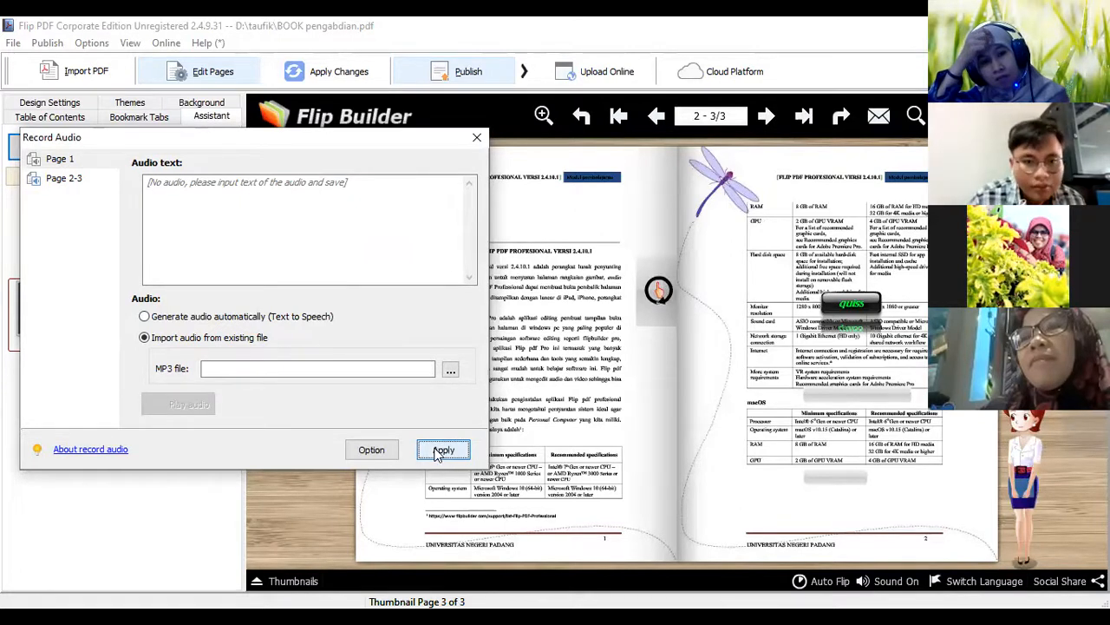
# View the speech playback options and close the audio recording settings without saving page 1's changes
pyautogui.click(389, 457)
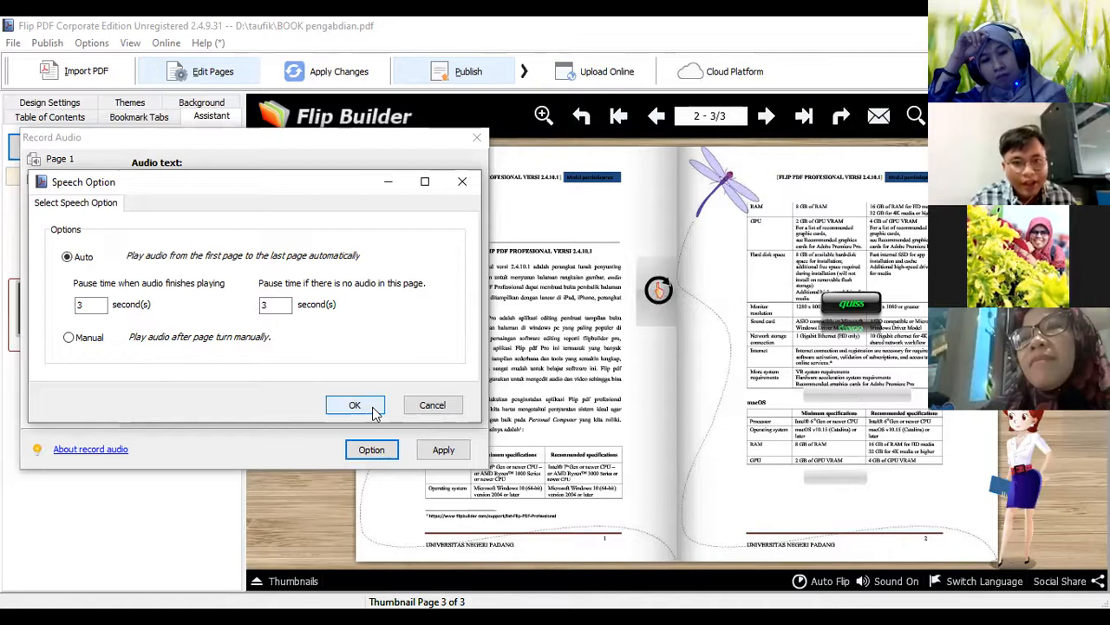
pyautogui.click(461, 183)
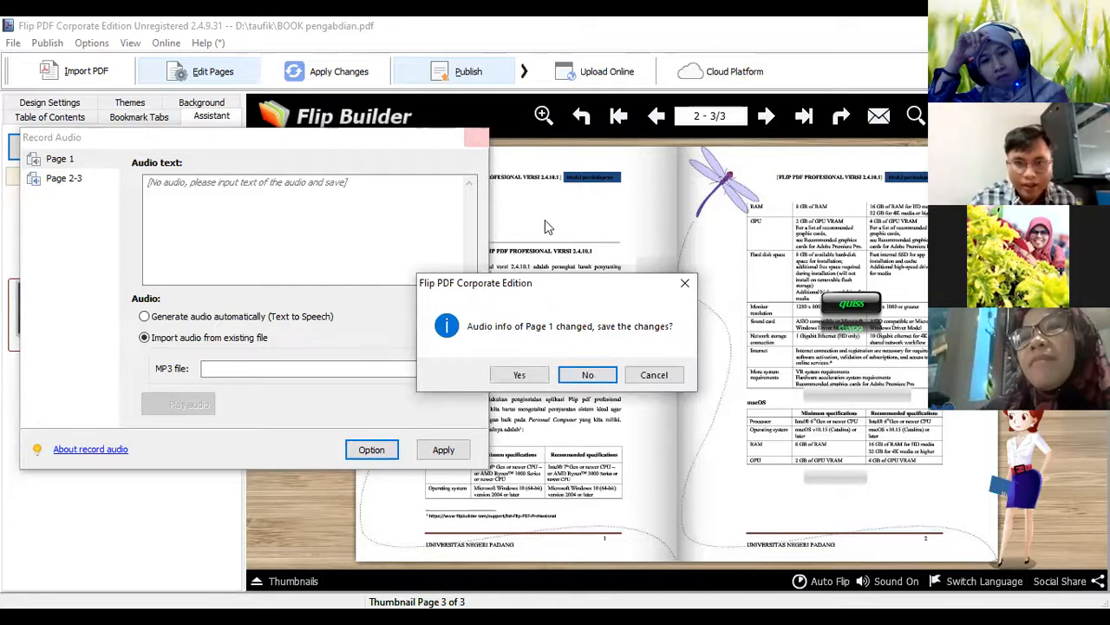
pyautogui.press('Return')
# Check page turning in the preview by going to the cover and forward to pages 2-3
pyautogui.click(658, 288)
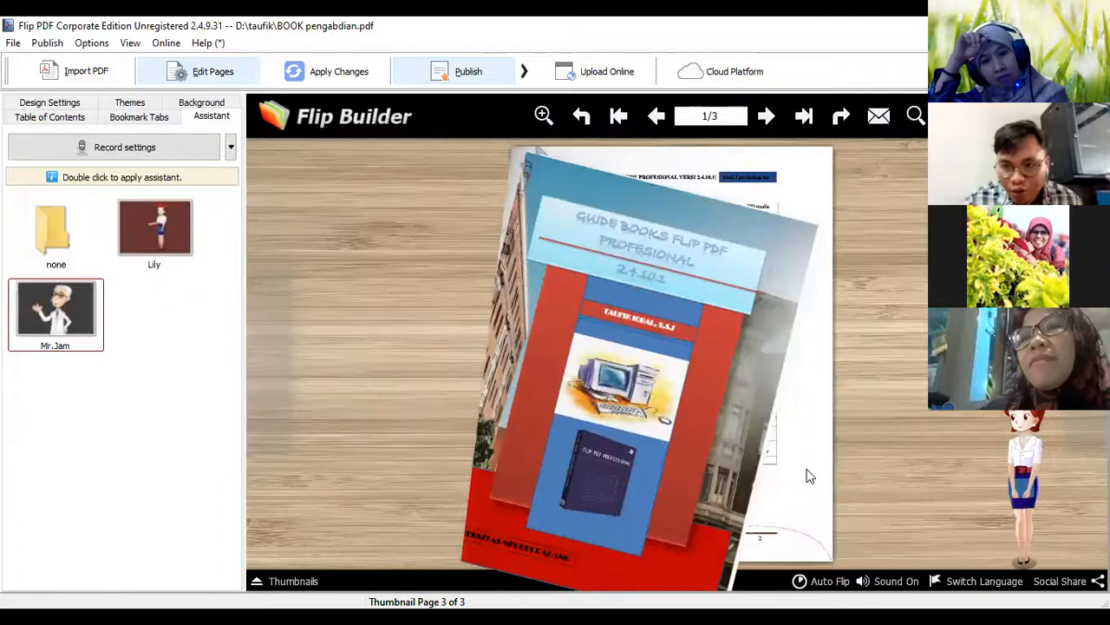
pyautogui.click(806, 475)
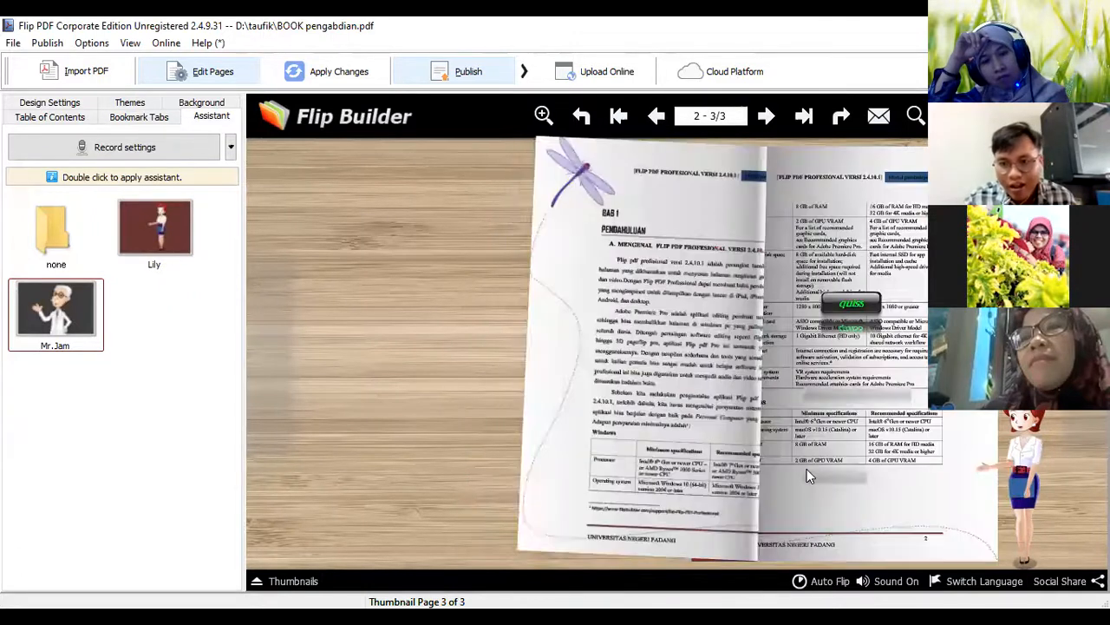
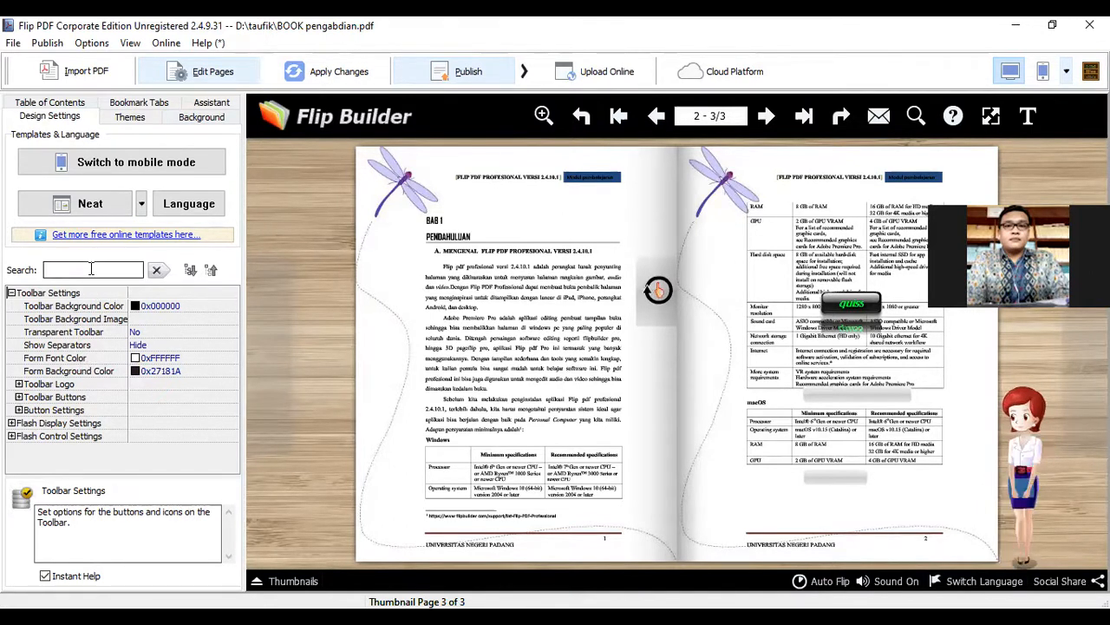
# Search the design settings for "logo" and expand the Toolbar Logo group, with the Flash Display Settings group collapsed
pyautogui.click(91, 270)
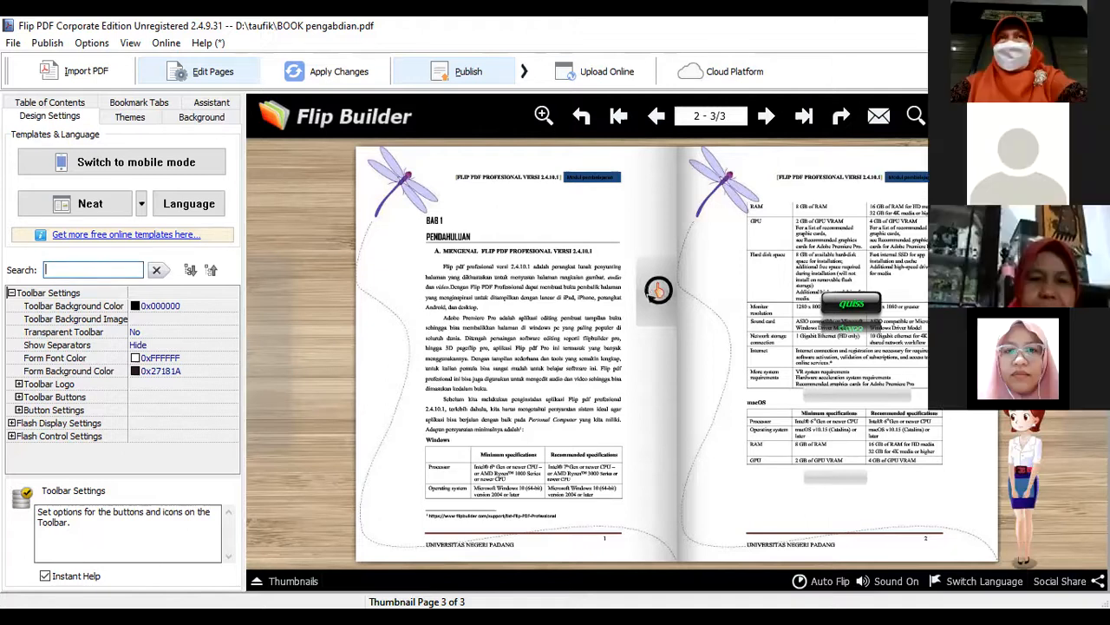
pyautogui.write('logo')
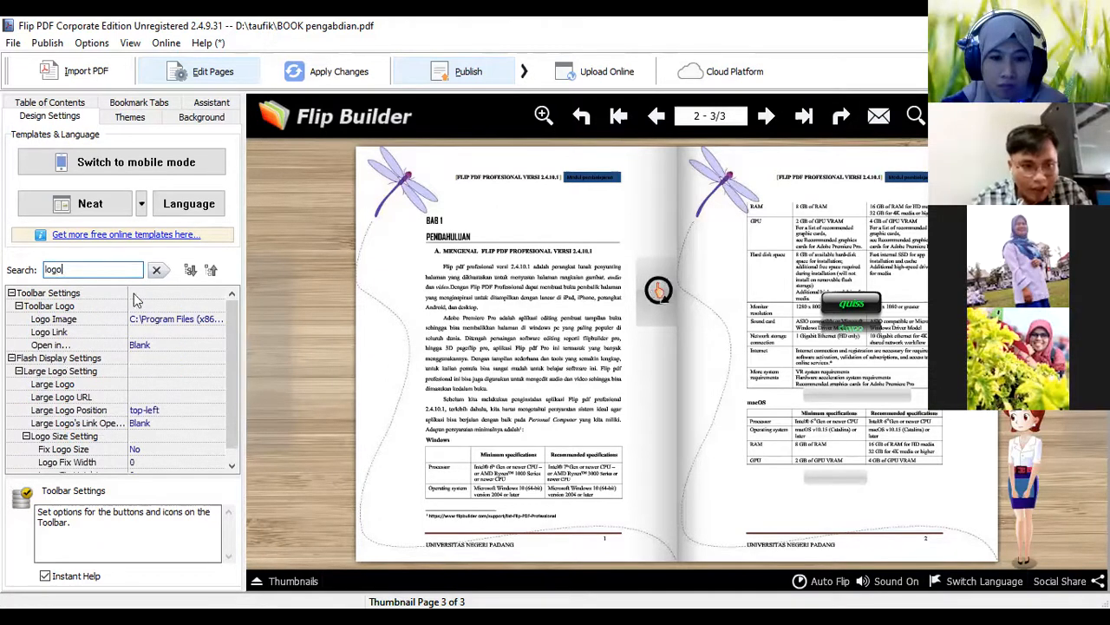
pyautogui.click(67, 307)
pyautogui.doubleClick(67, 307)
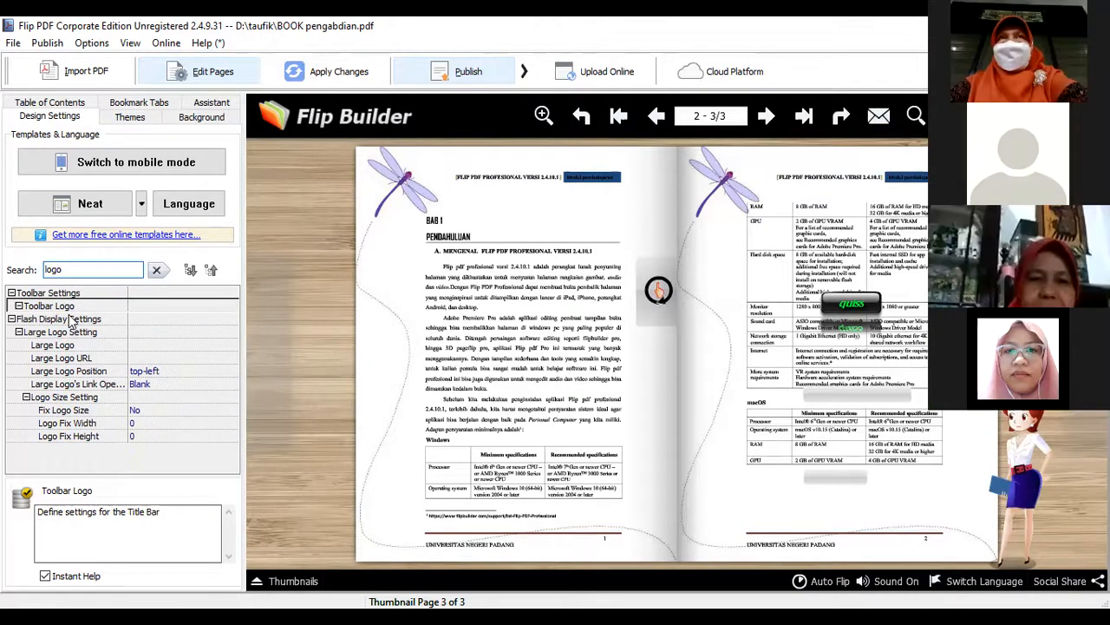
pyautogui.doubleClick(72, 320)
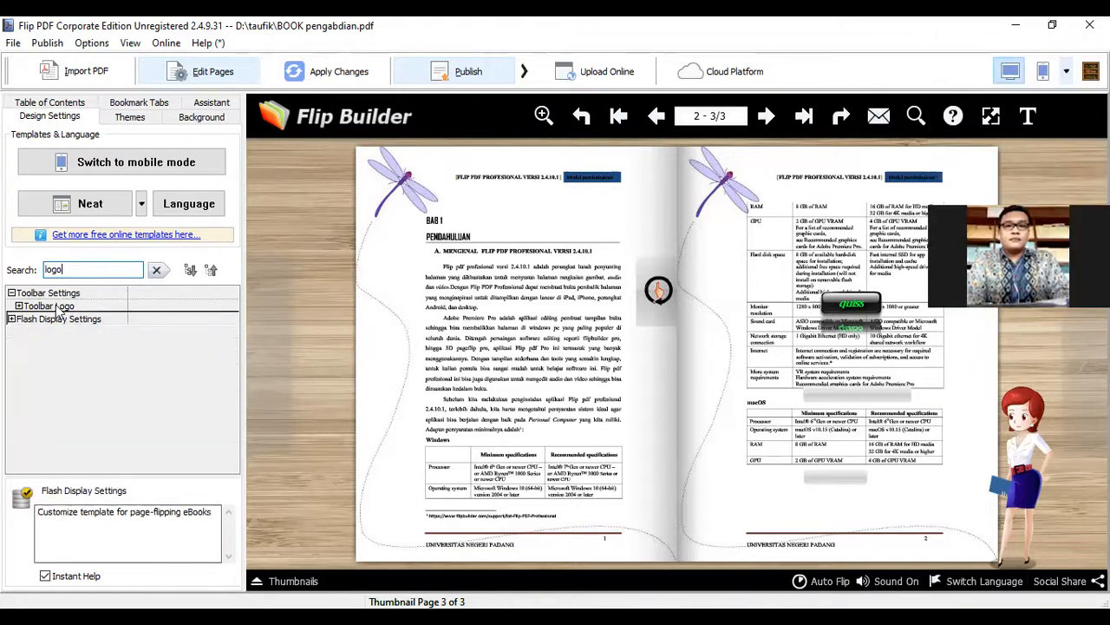
pyautogui.doubleClick(55, 305)
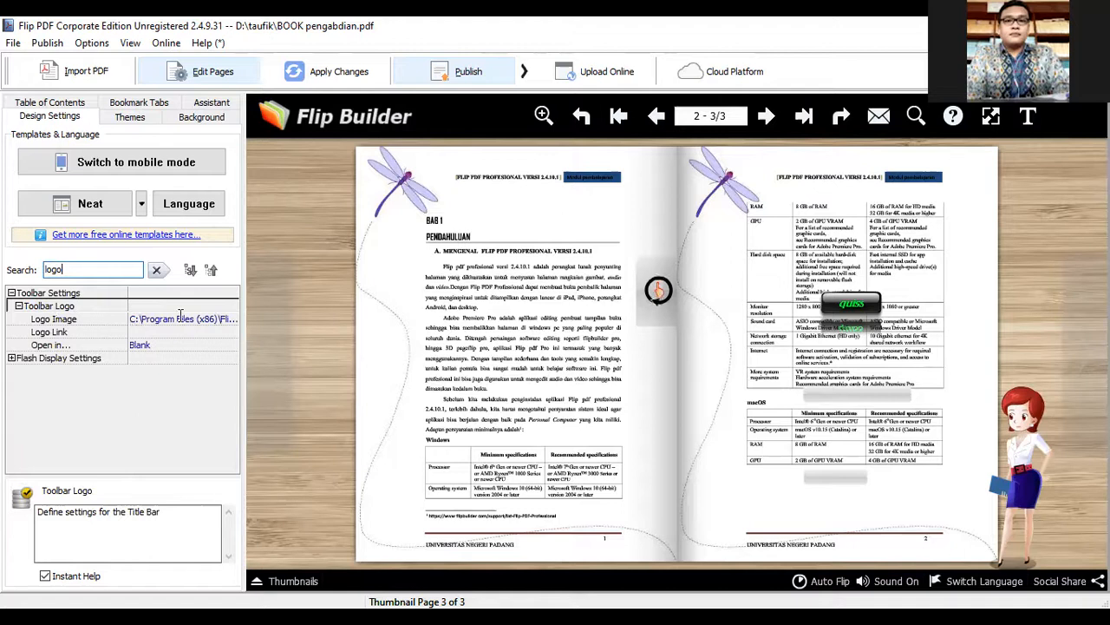
pyautogui.click(180, 317)
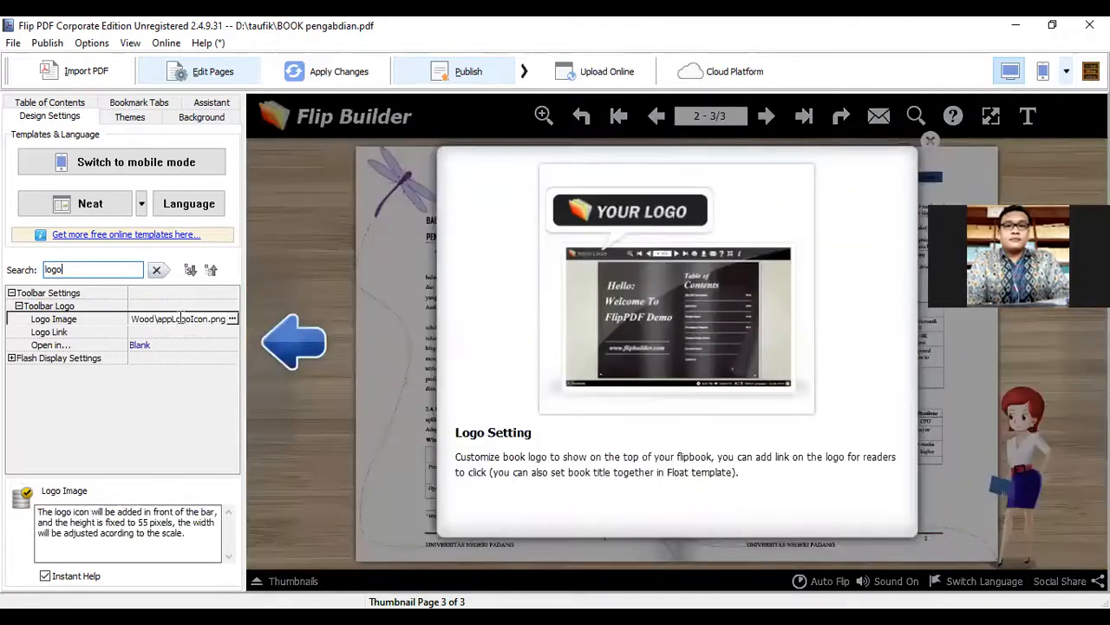
pyautogui.click(232, 319)
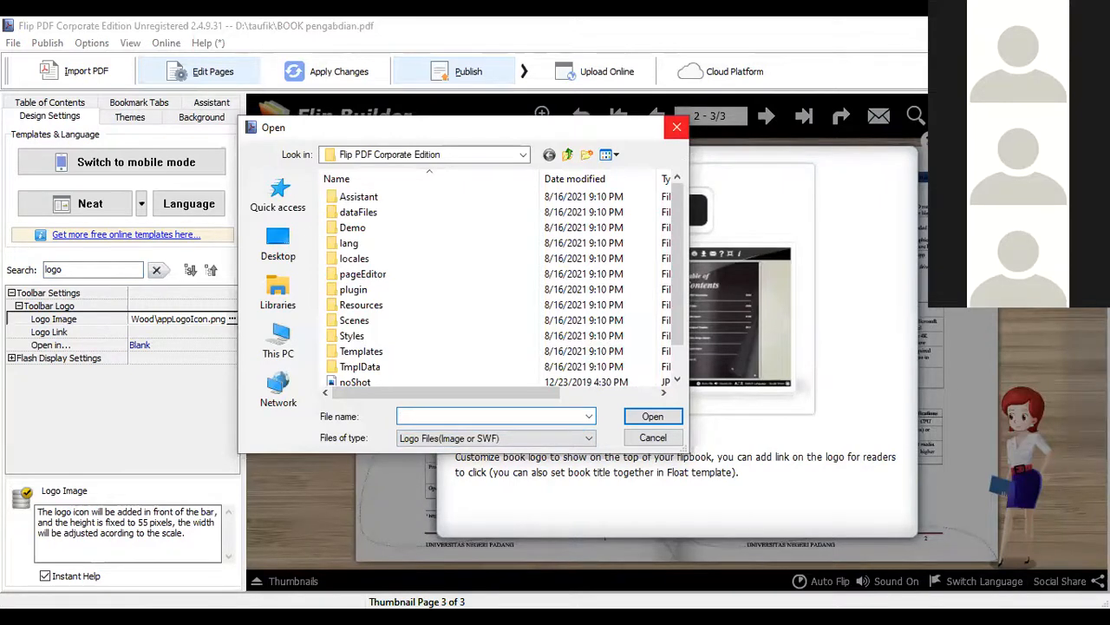
pyautogui.click(677, 127)
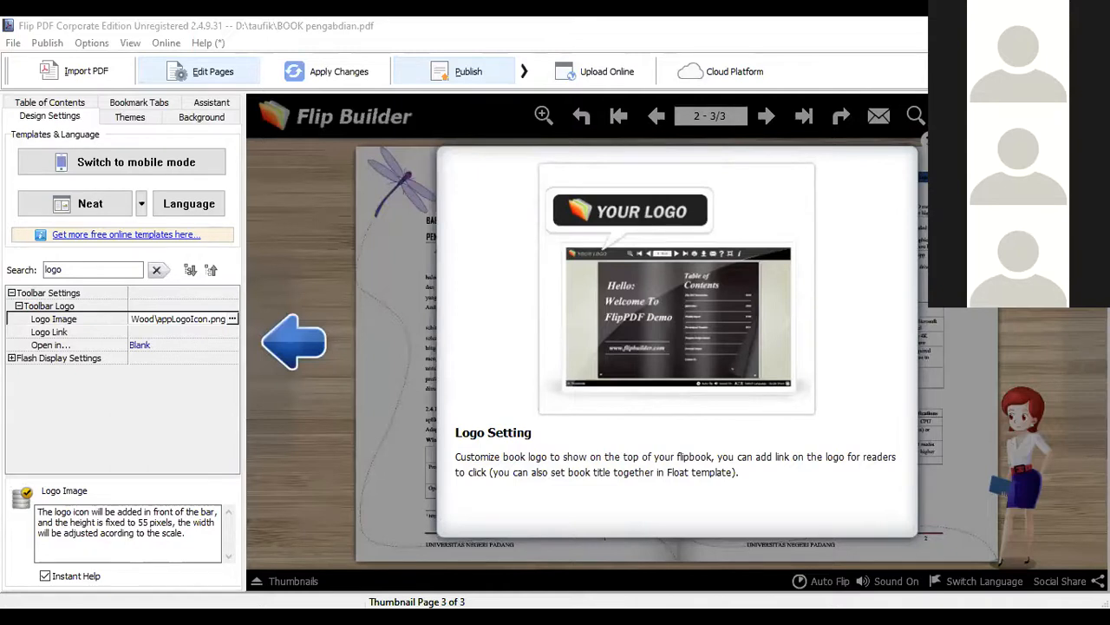
# Set the toolbar's logo image to the download.png file stored on the D: drive
pyautogui.click(79, 321)
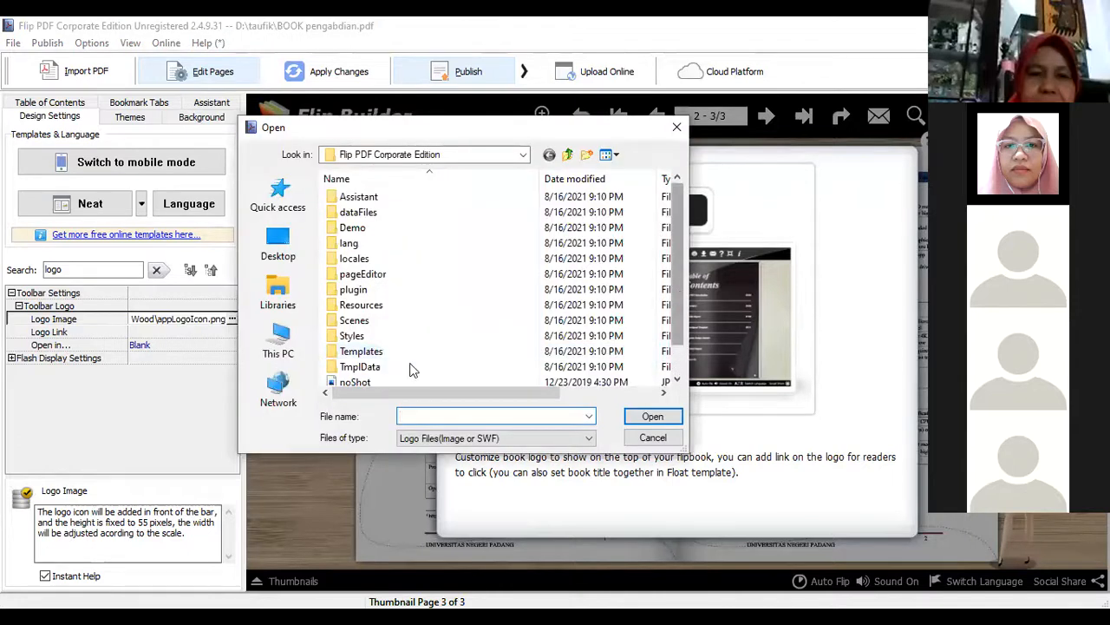
pyautogui.scroll(-1, 384, 378)
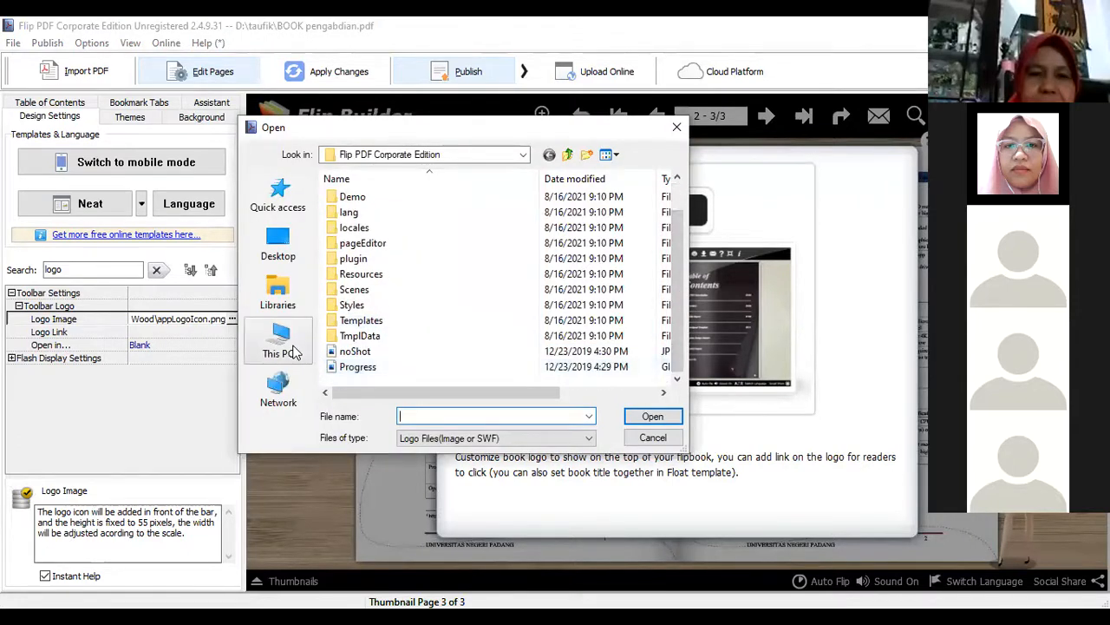
pyautogui.click(293, 349)
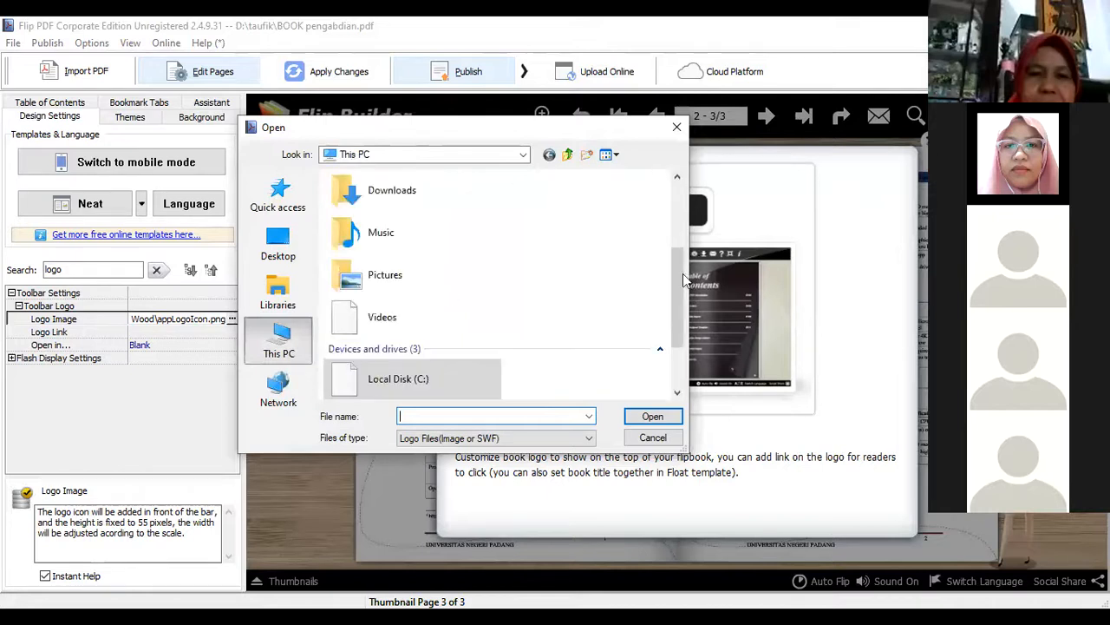
pyautogui.scroll(-2, 489, 327)
pyautogui.doubleClick(481, 330)
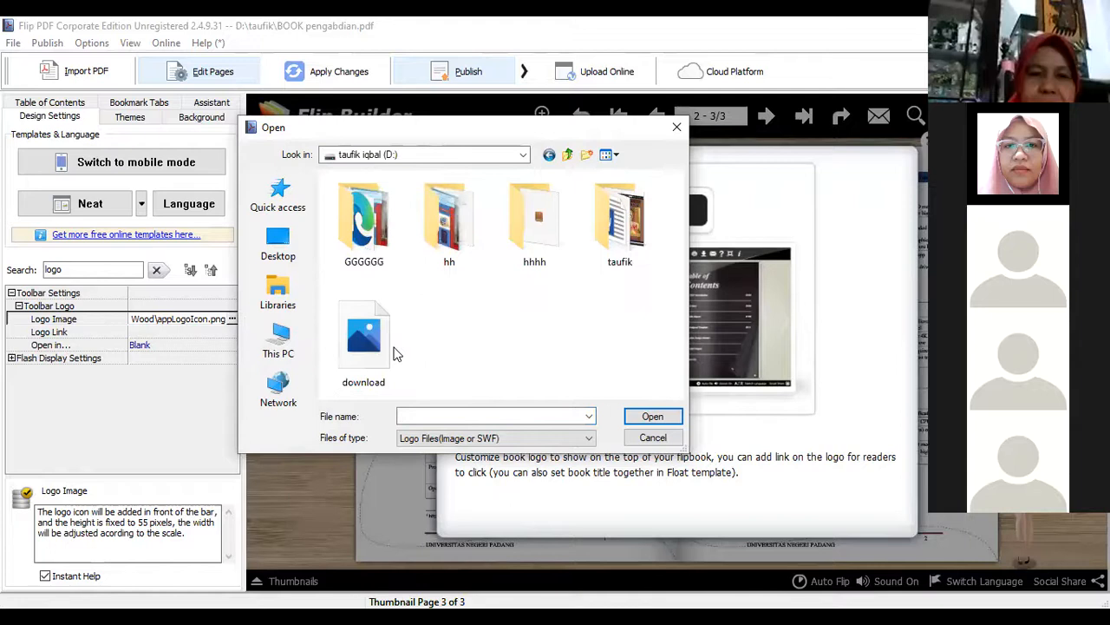
pyautogui.click(638, 420)
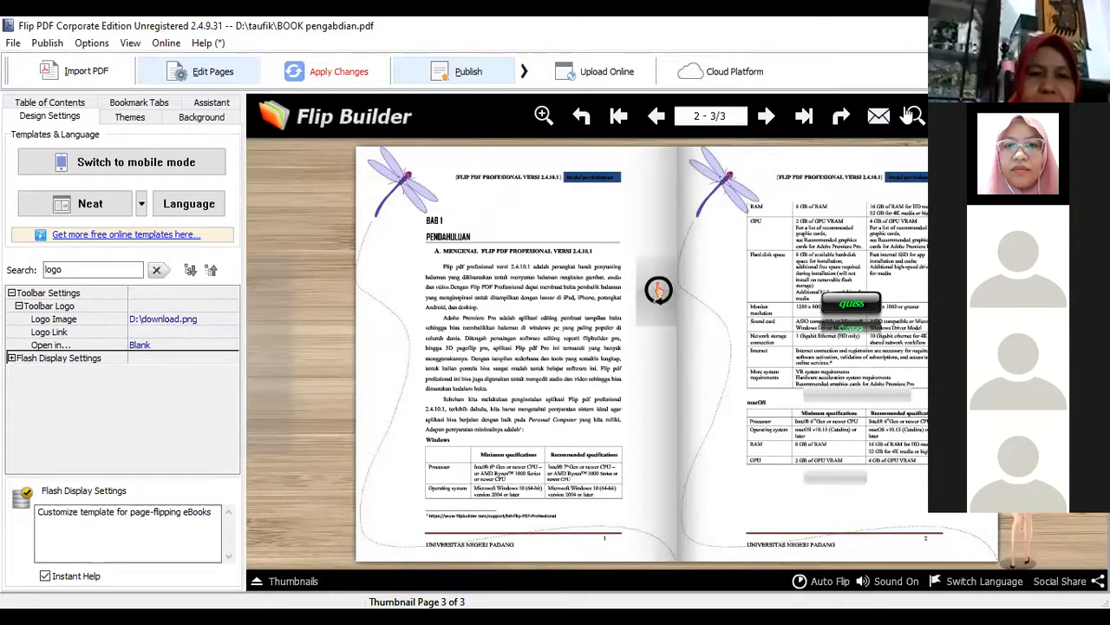
# Apply the toolbar logo change to the flipbook preview
pyautogui.click(524, 71)
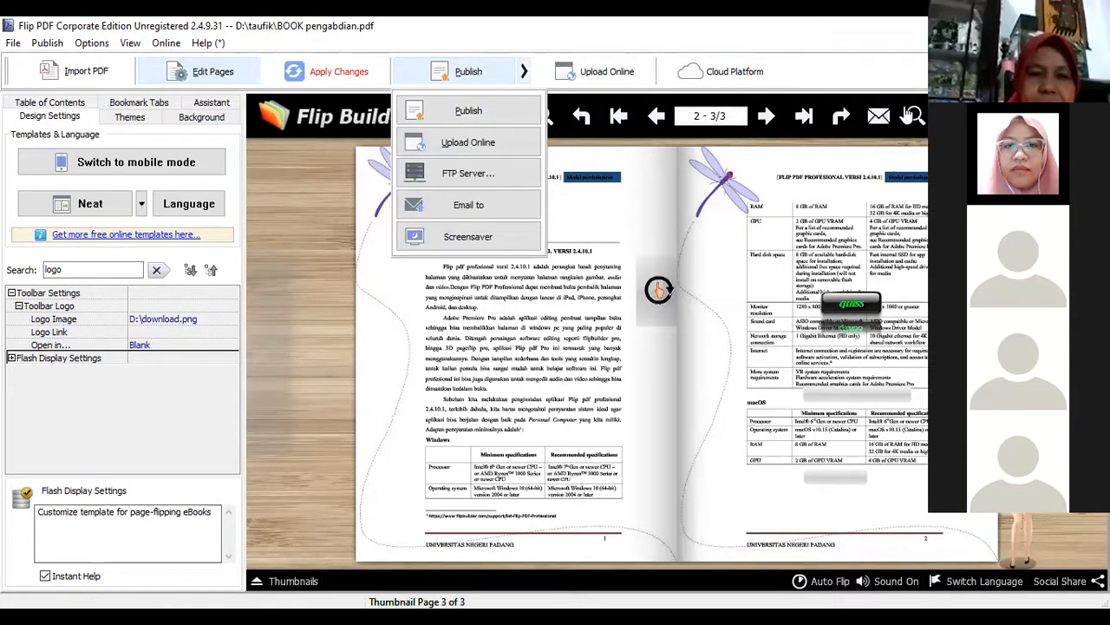
pyautogui.click(59, 336)
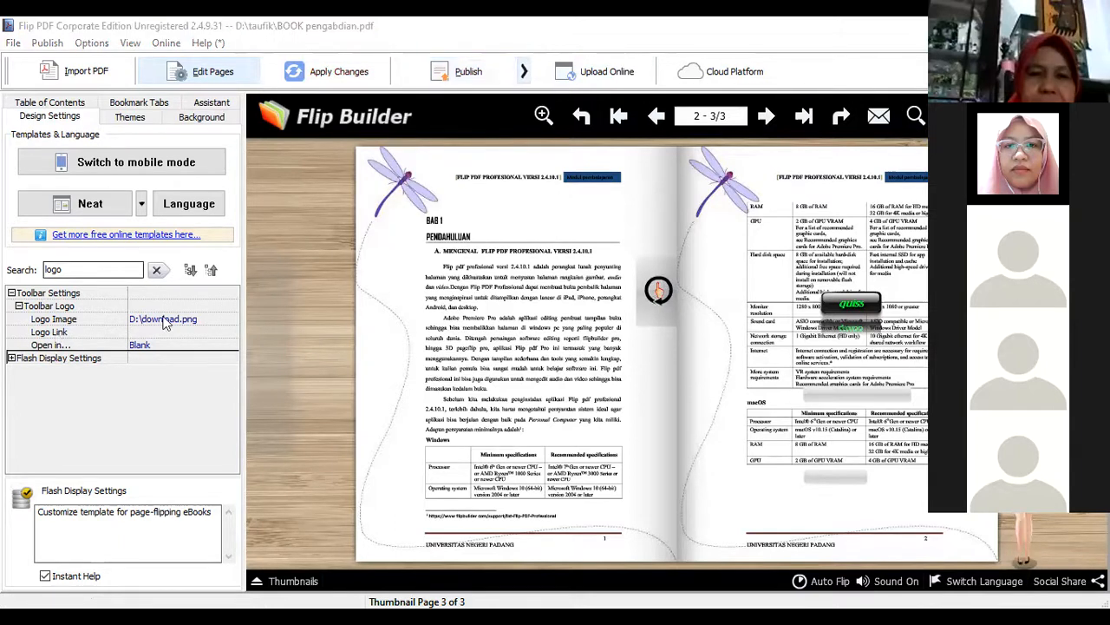
pyautogui.press('Up')
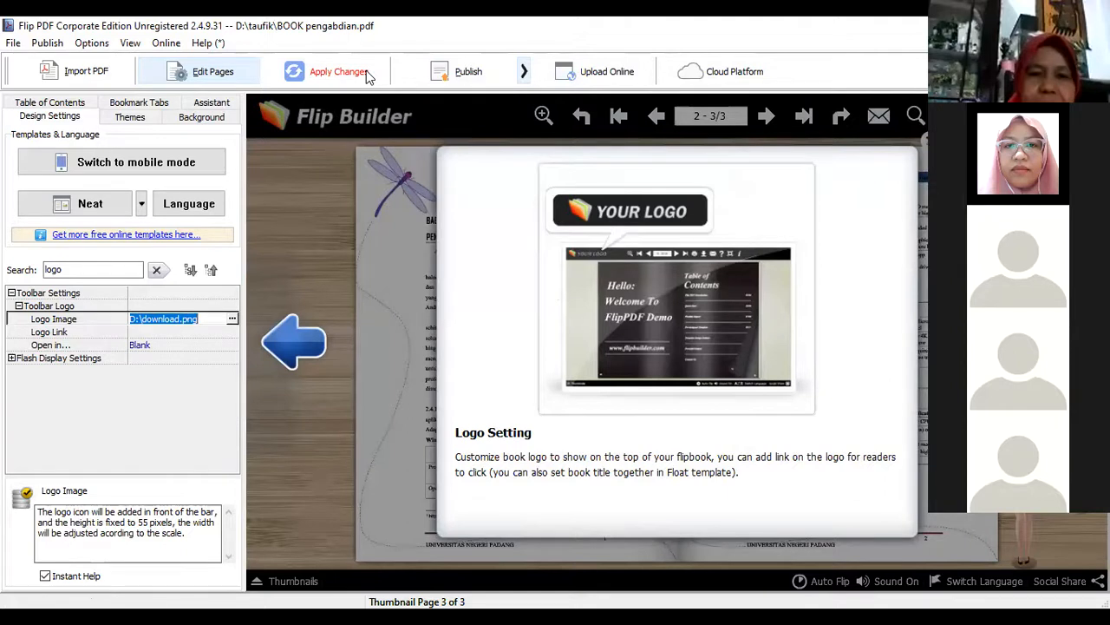
pyautogui.click(338, 71)
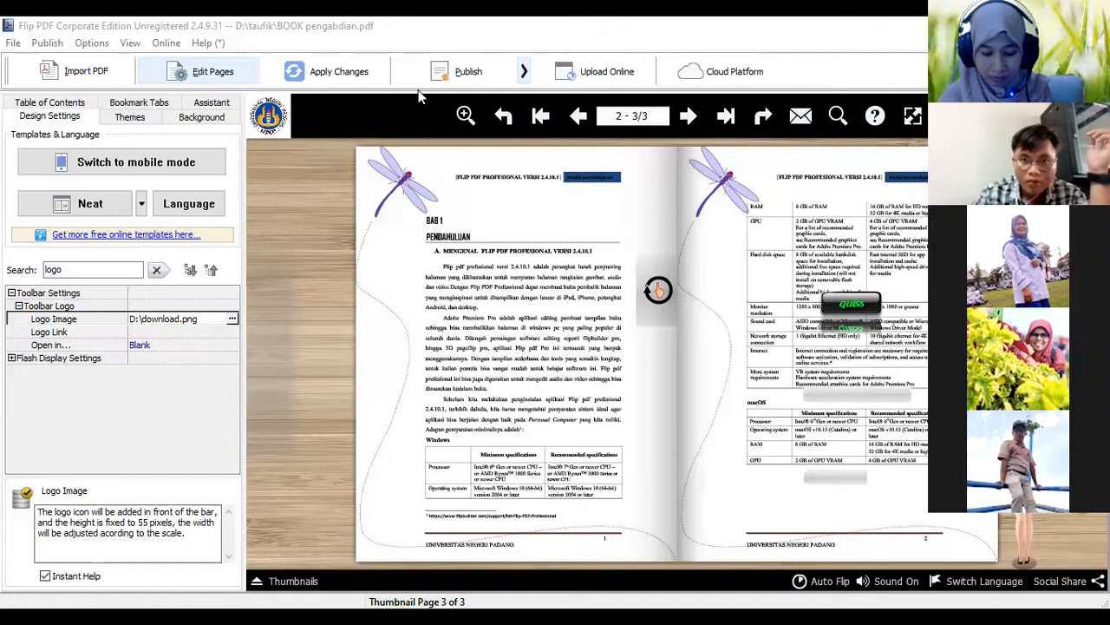
pyautogui.click(484, 70)
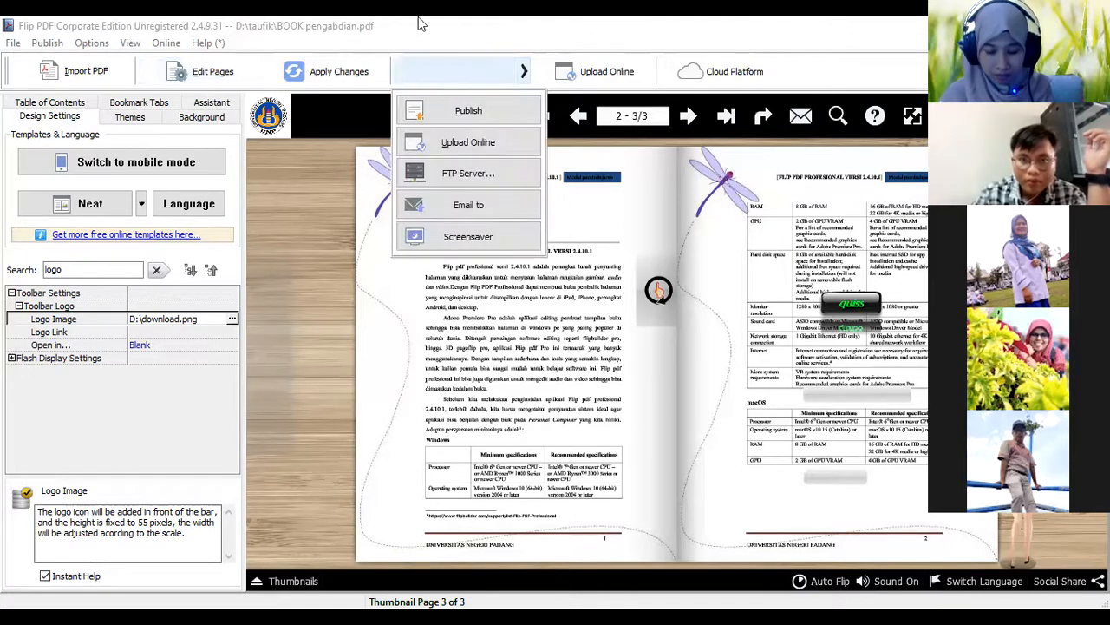
pyautogui.click(363, 59)
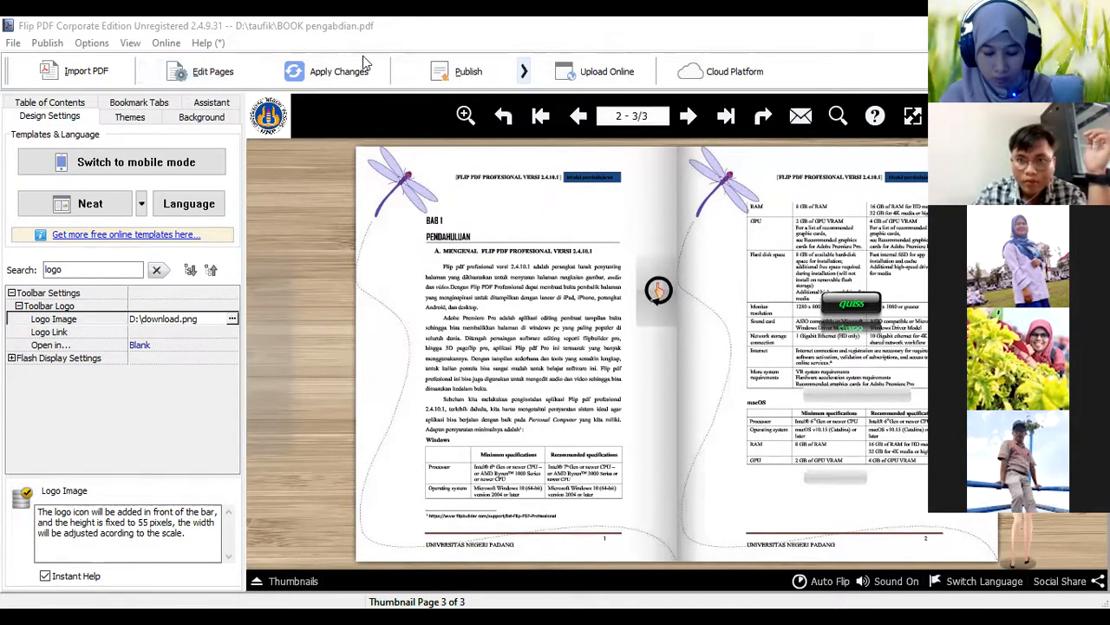
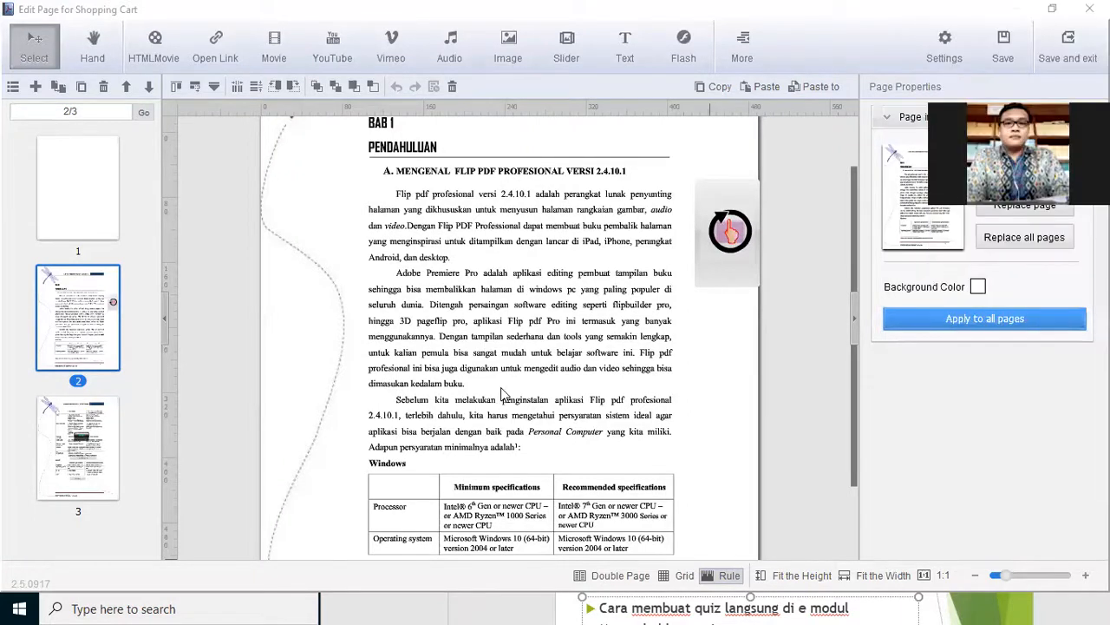
# Switch to File Explorer and browse to the dataFiles folder of Flip PDF Corporate Edition in C:\Program Files (x86)
pyautogui.click(1052, 10)
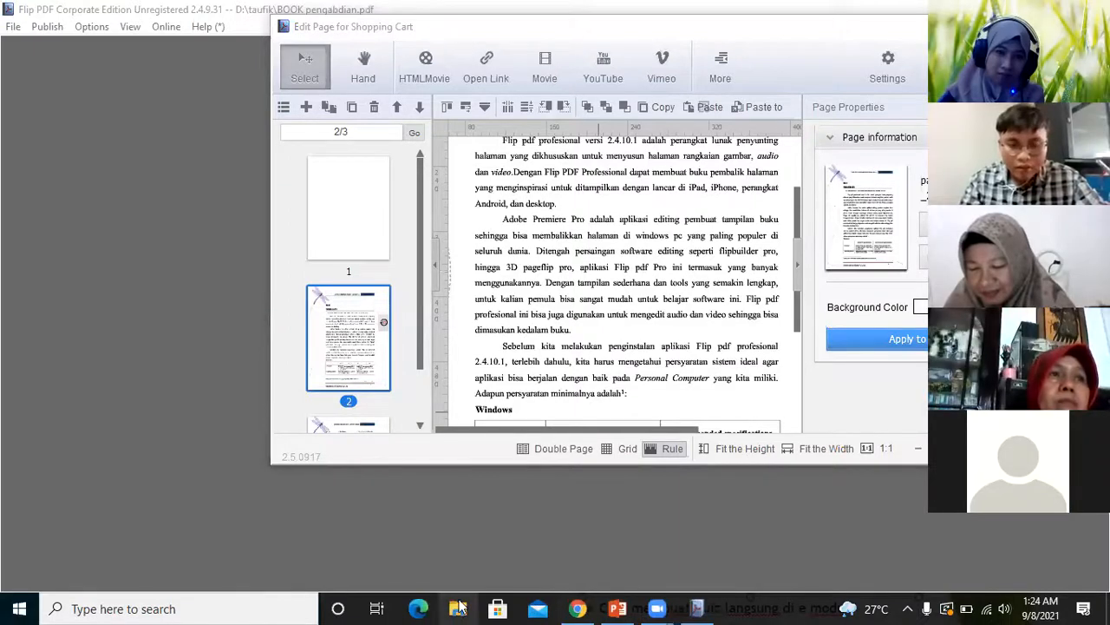
pyautogui.click(460, 608)
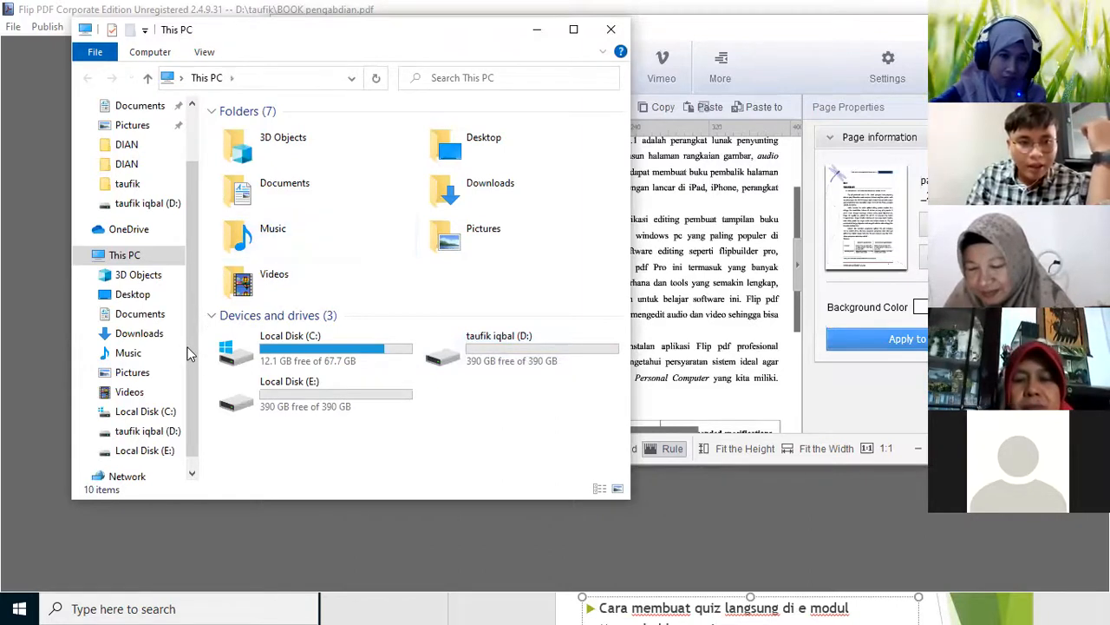
pyautogui.click(146, 412)
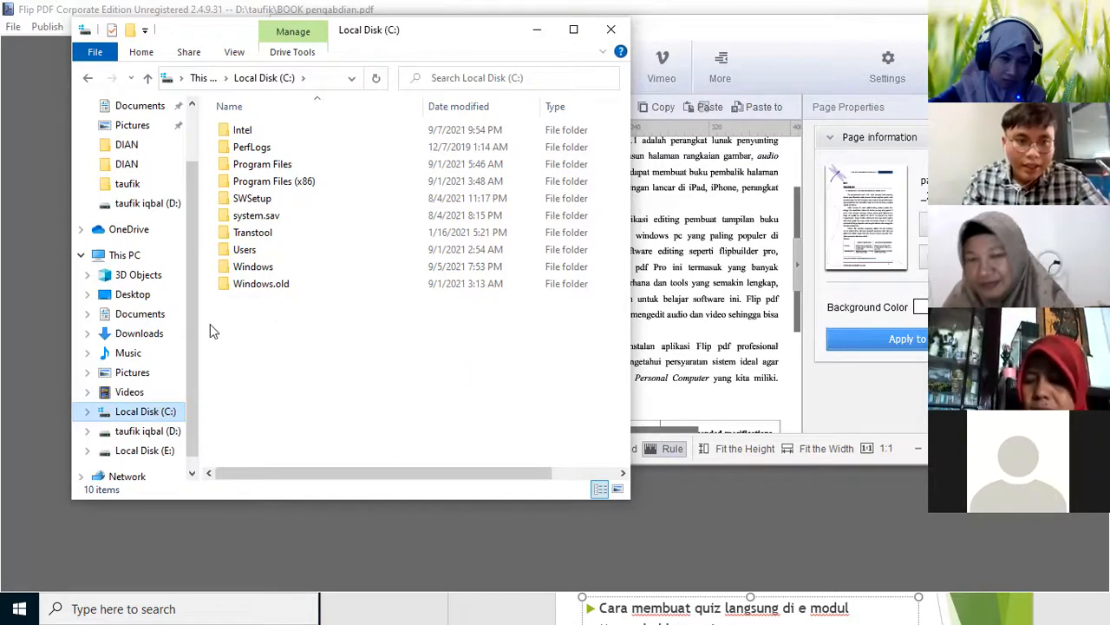
pyautogui.doubleClick(144, 412)
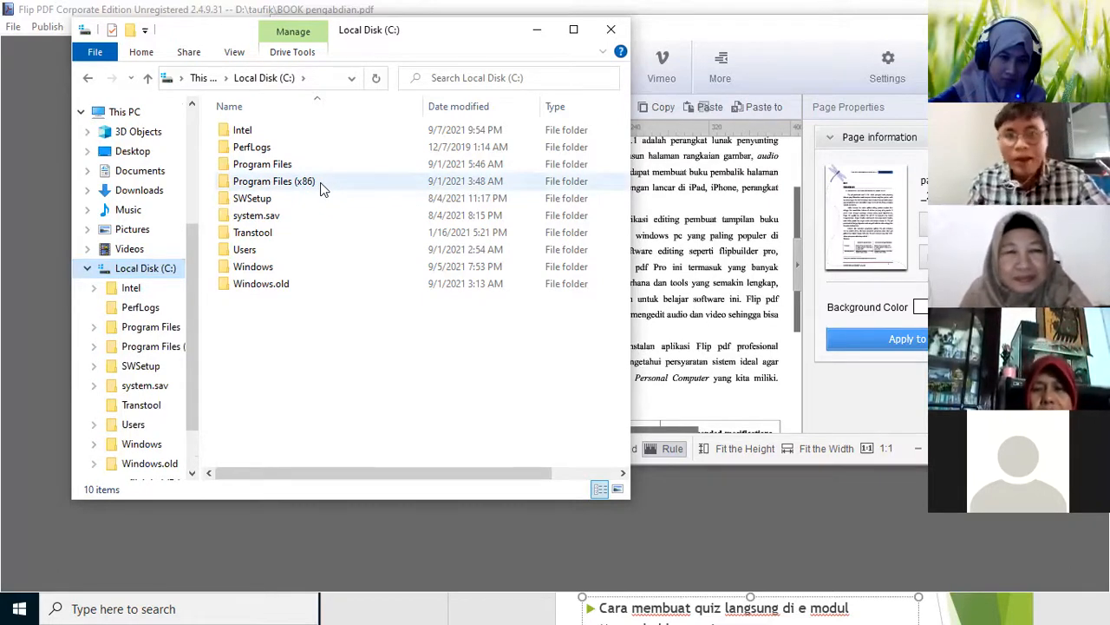
pyautogui.click(321, 188)
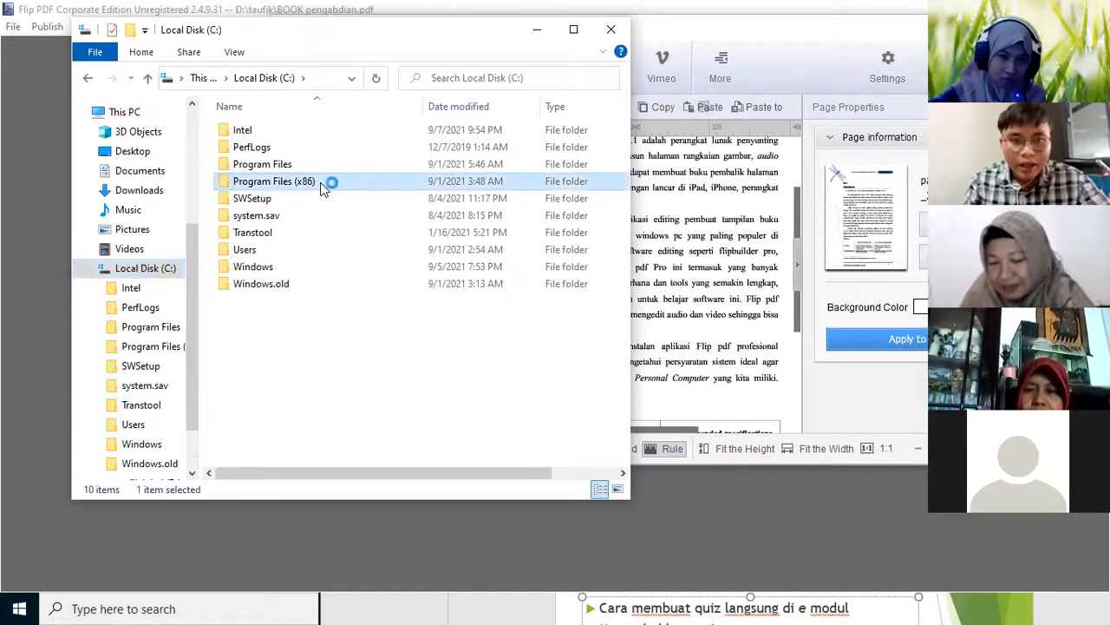
pyautogui.doubleClick(321, 188)
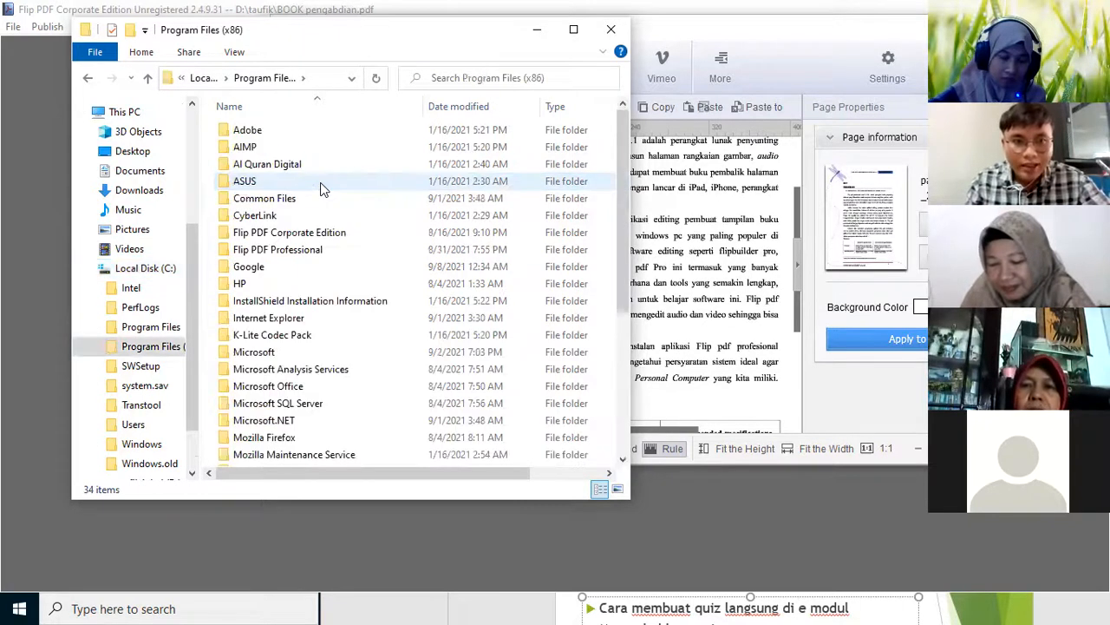
pyautogui.click(316, 240)
pyautogui.doubleClick(318, 240)
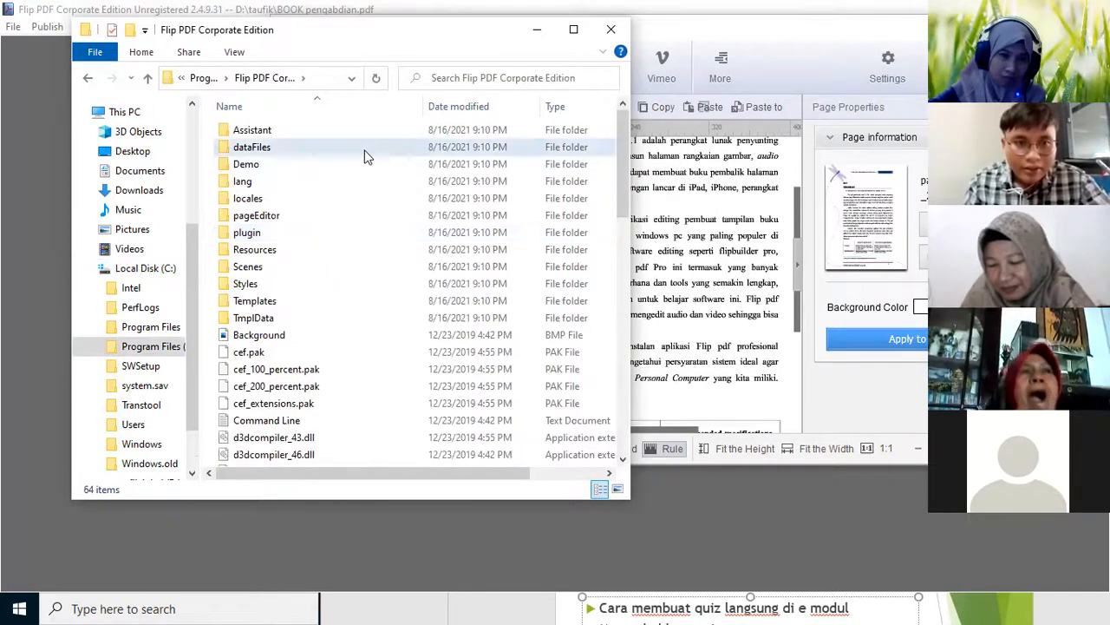
pyautogui.doubleClick(364, 156)
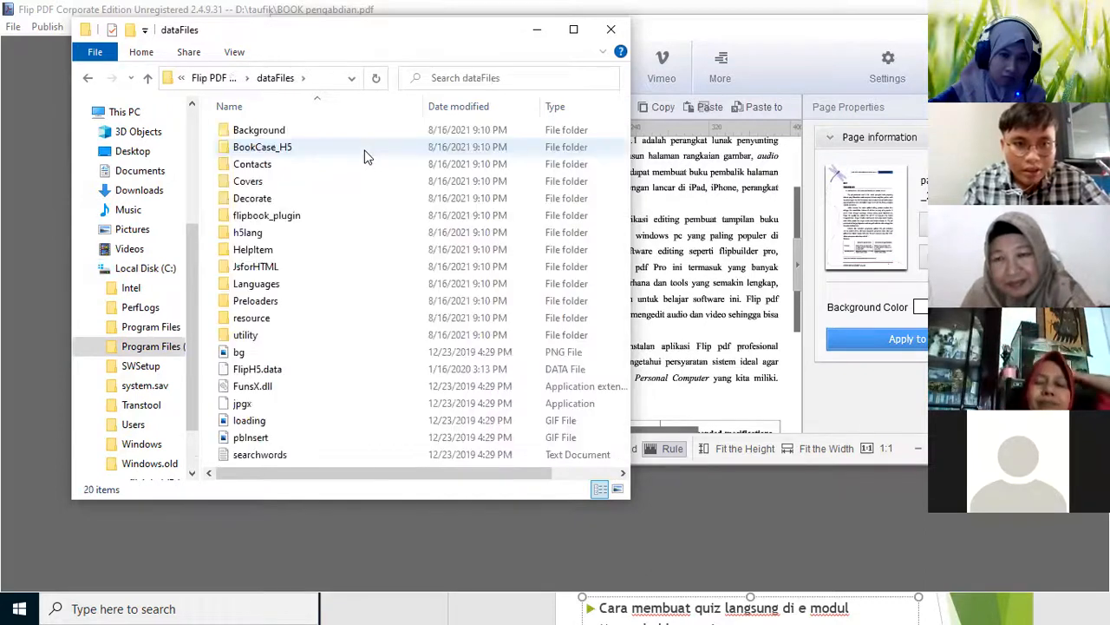
# Look through the Flip PDF Corporate Edition program folder and its dataFiles subfolder, and close File Explorer
pyautogui.click(89, 81)
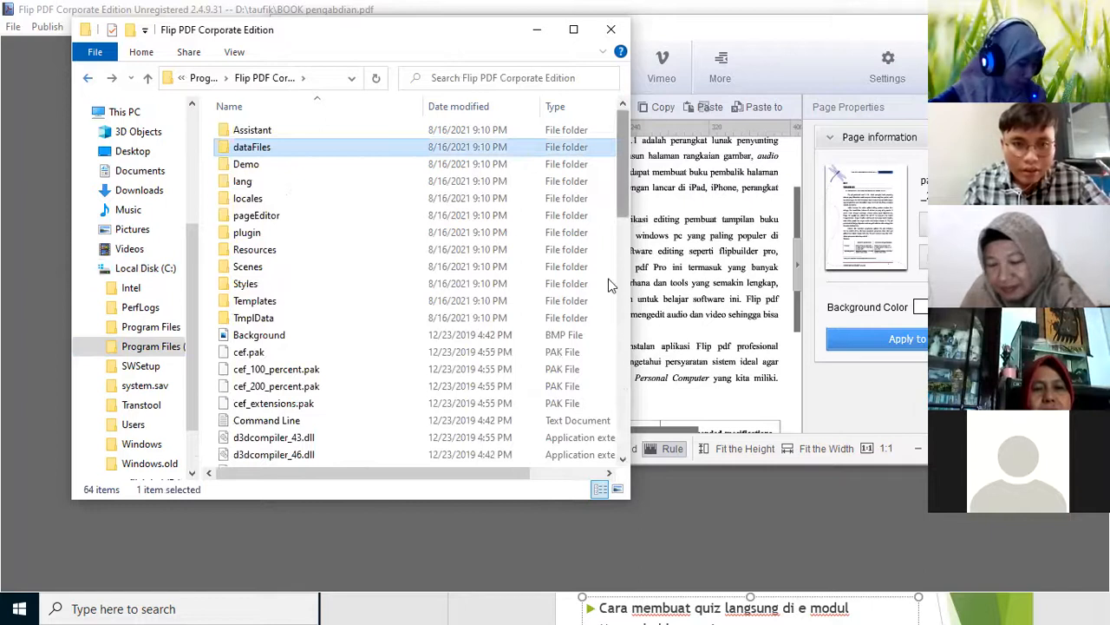
pyautogui.scroll(-7, 608, 310)
pyautogui.scroll(-3, 603, 421)
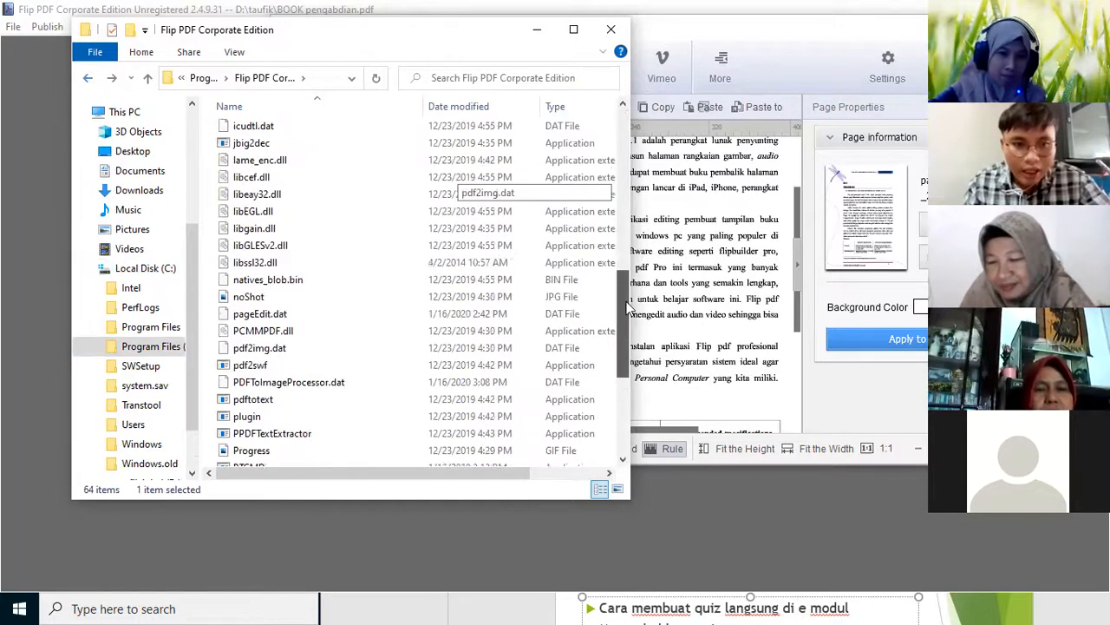
pyautogui.scroll(3, 612, 247)
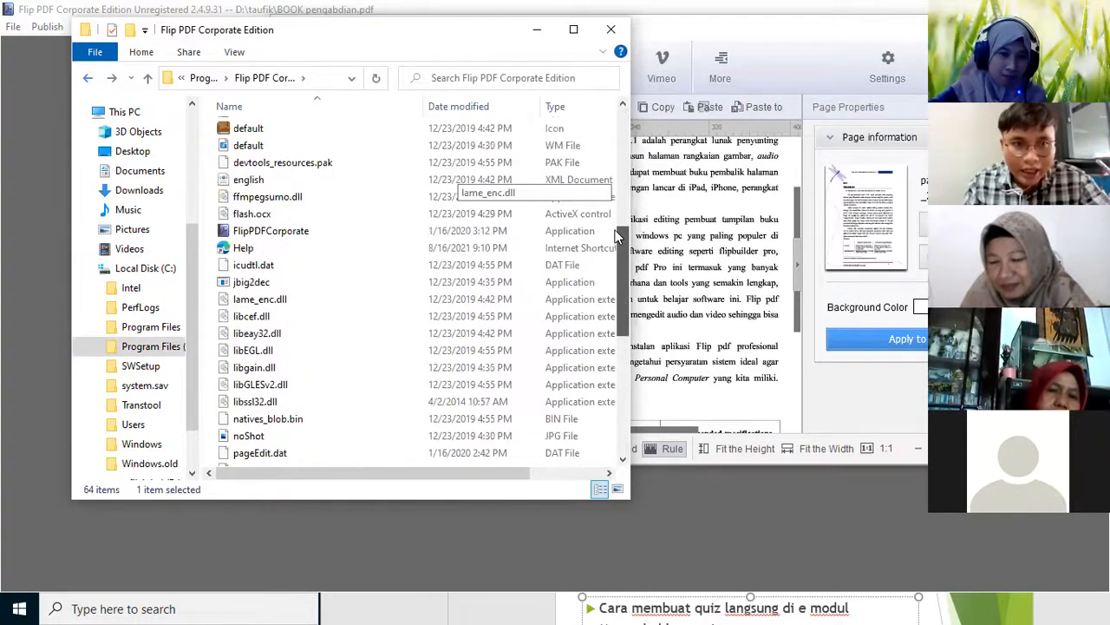
pyautogui.moveTo(619, 248); pyautogui.dragTo(619, 203)
pyautogui.scroll(3, 619, 203)
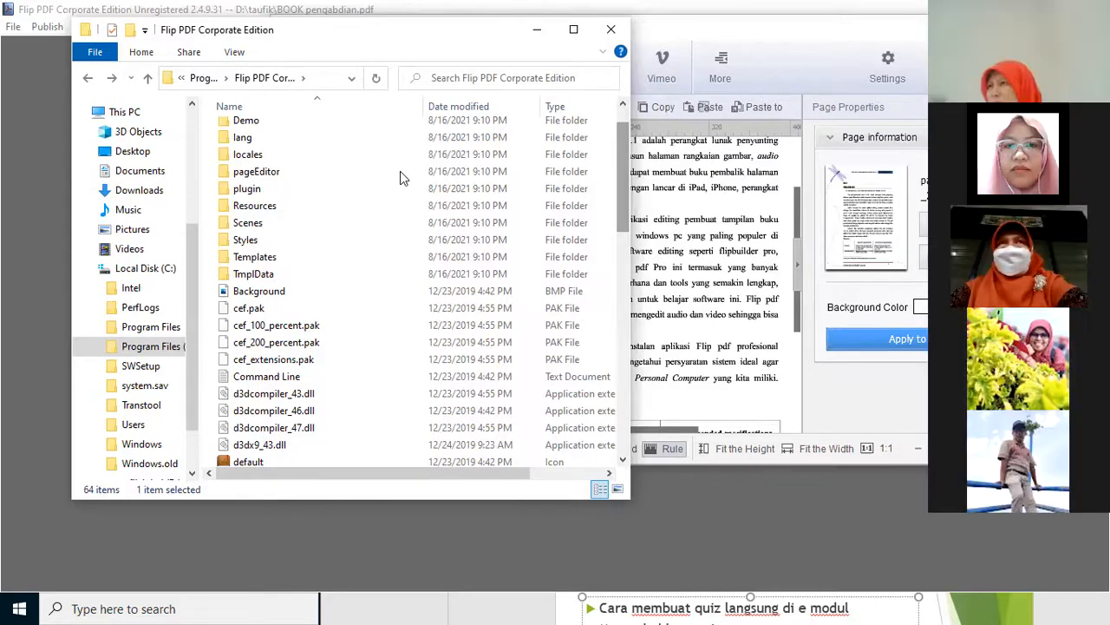
pyautogui.scroll(1, 359, 156)
pyautogui.doubleClick(342, 154)
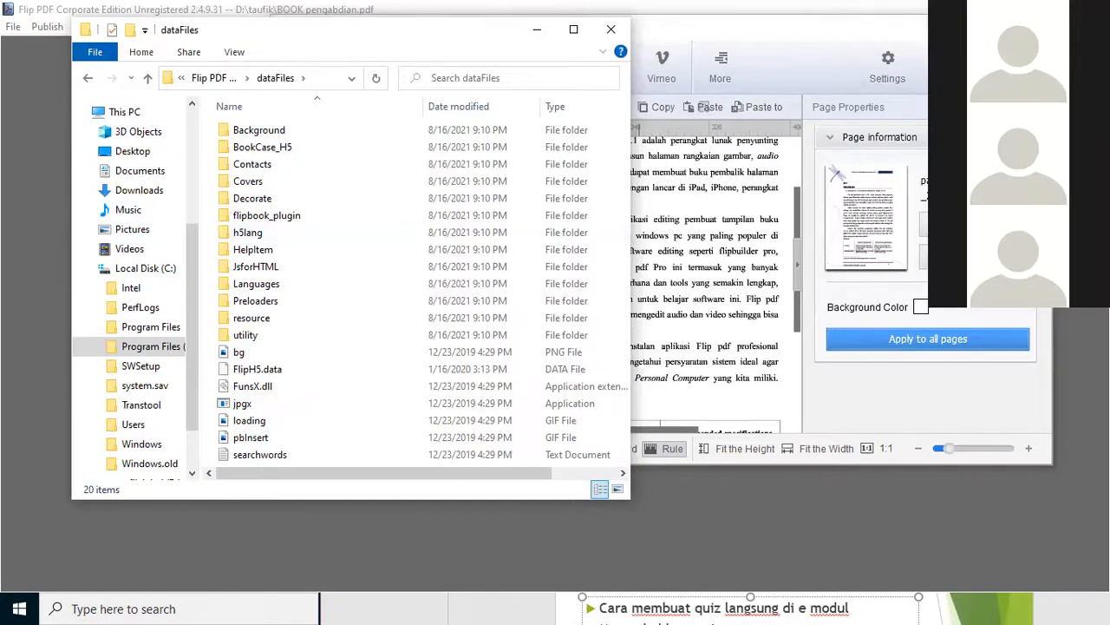
pyautogui.click(611, 29)
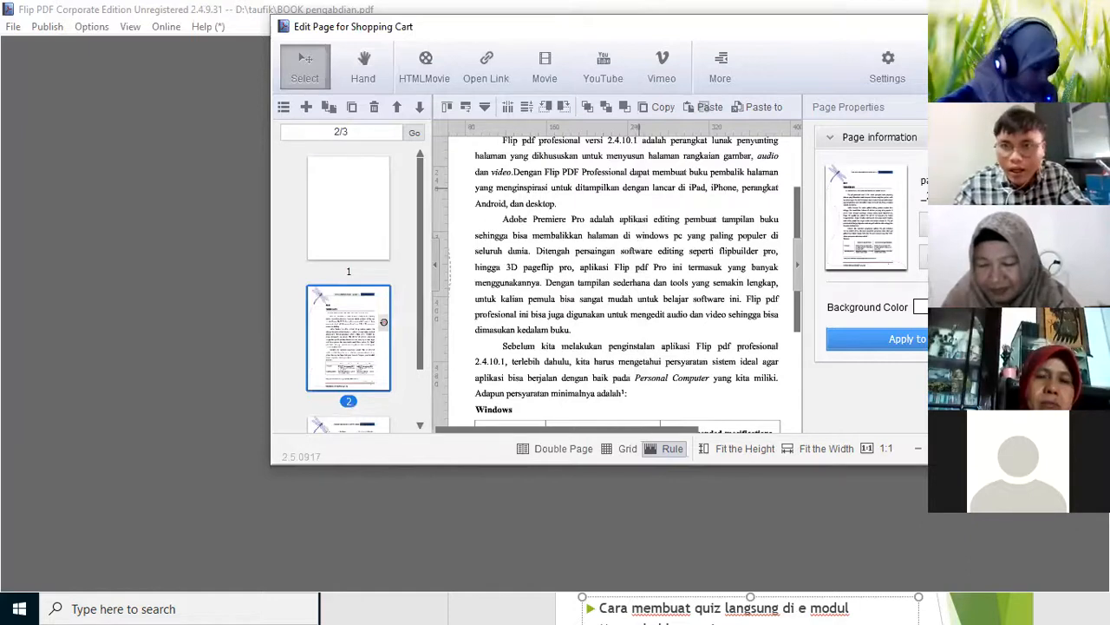
# Exit the page editor without saving and turn the flipbook preview from the cover to pages 2-3
pyautogui.click(996, 26)
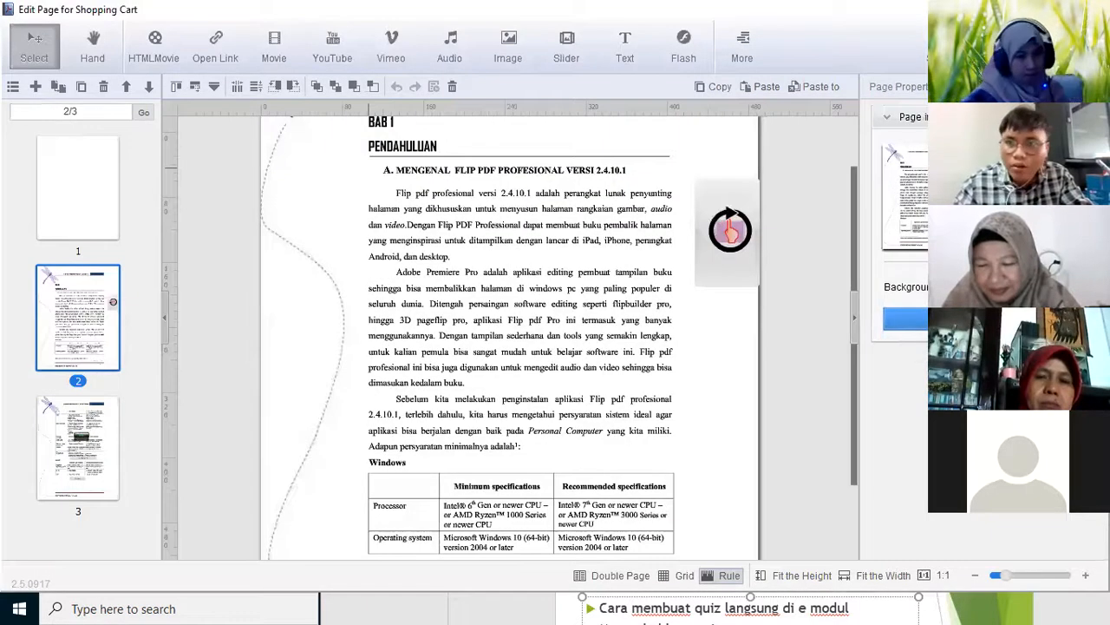
pyautogui.click(1091, 10)
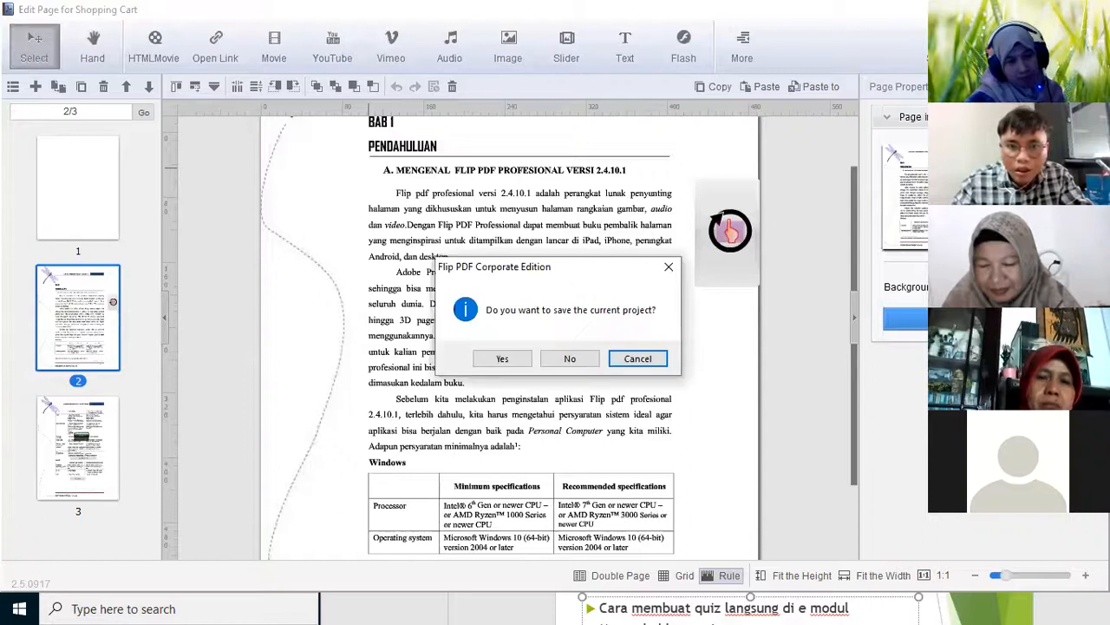
pyautogui.click(590, 358)
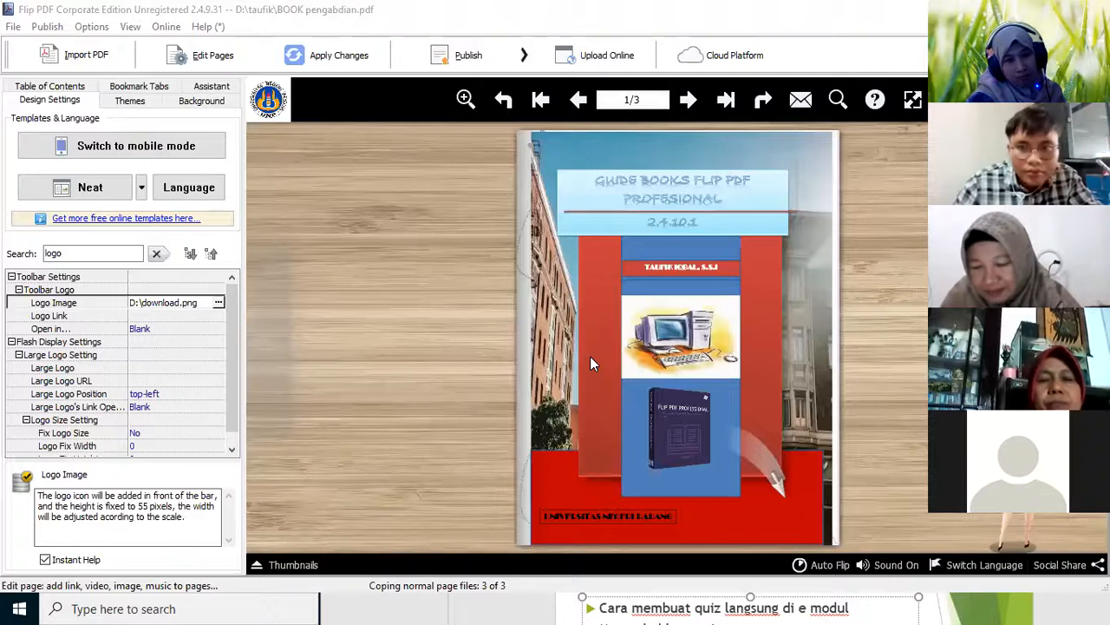
pyautogui.click(590, 356)
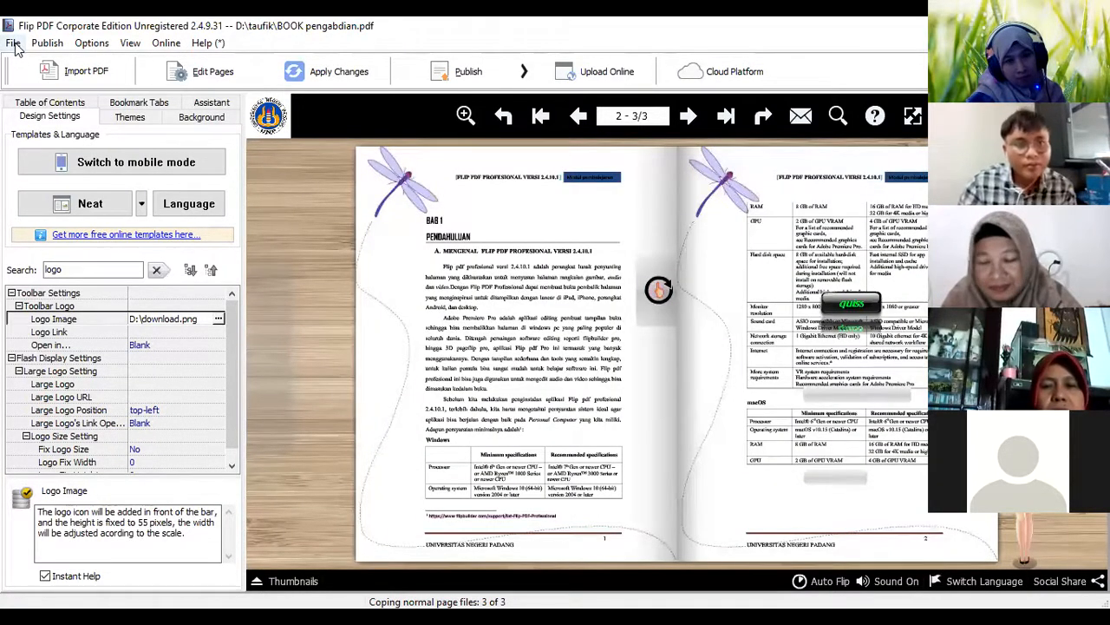
# Request opening another project and save the current flipbook as BOOK pengabdian_Neat on the D: drive
pyautogui.click(14, 45)
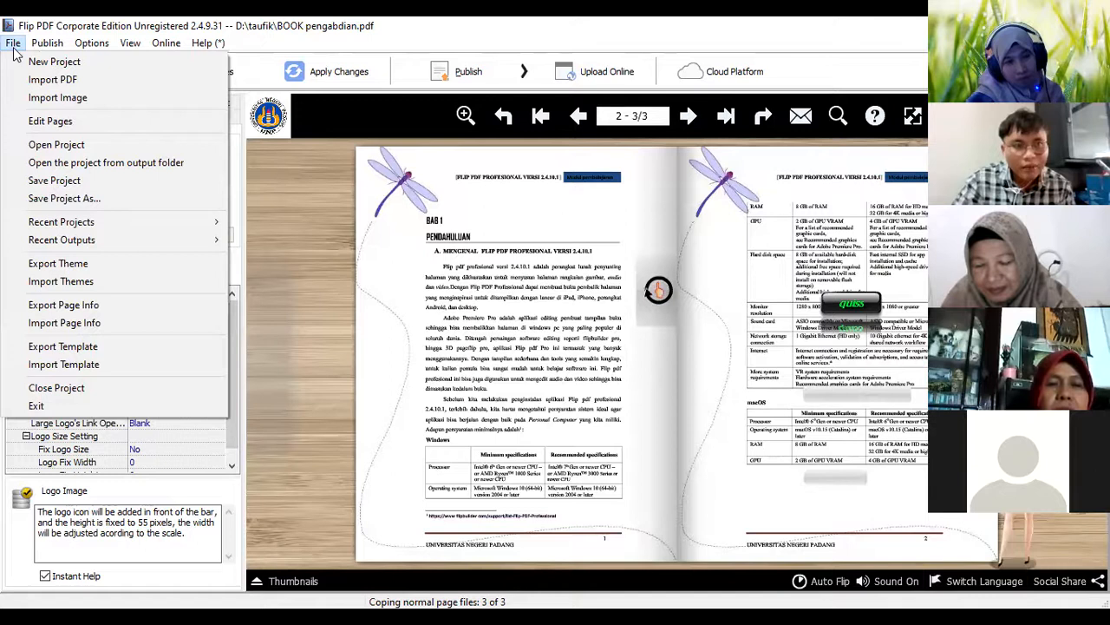
pyautogui.click(69, 149)
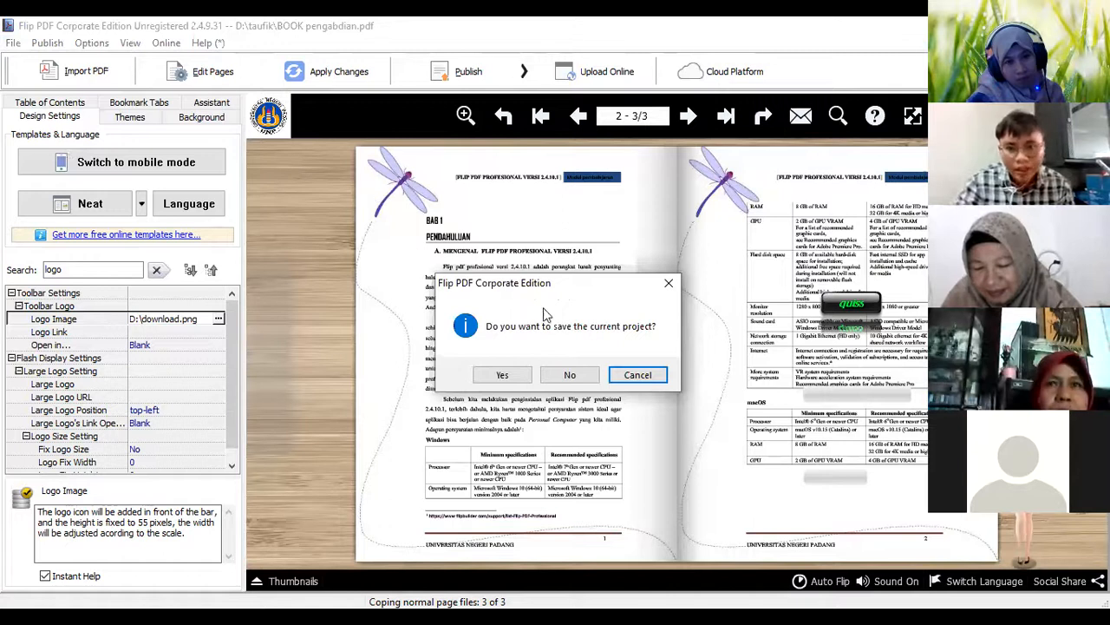
pyautogui.click(503, 379)
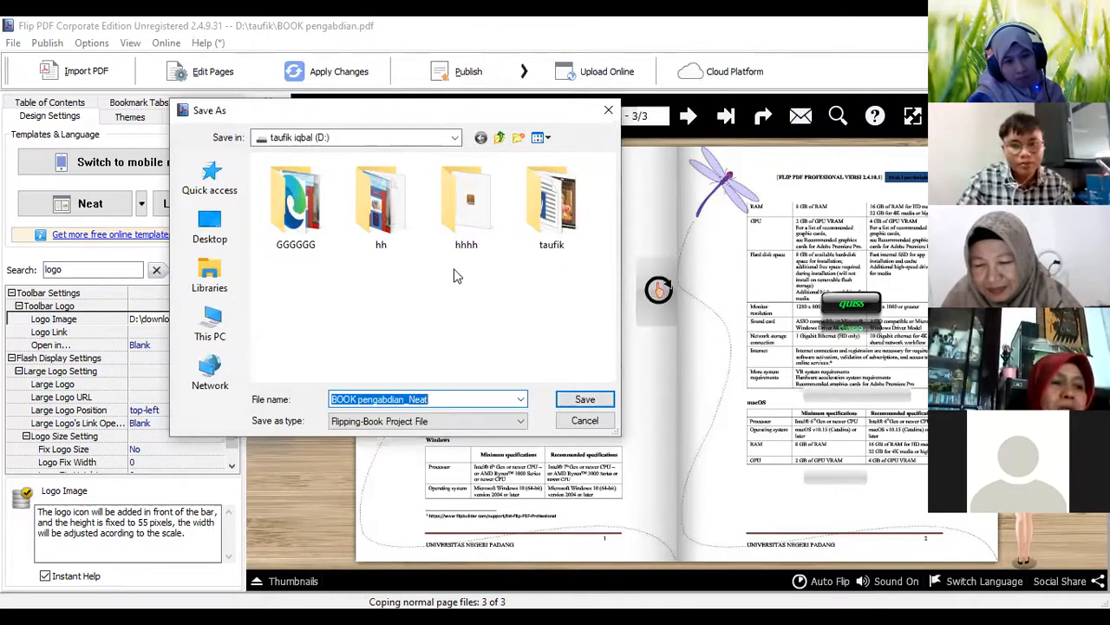
pyautogui.click(585, 400)
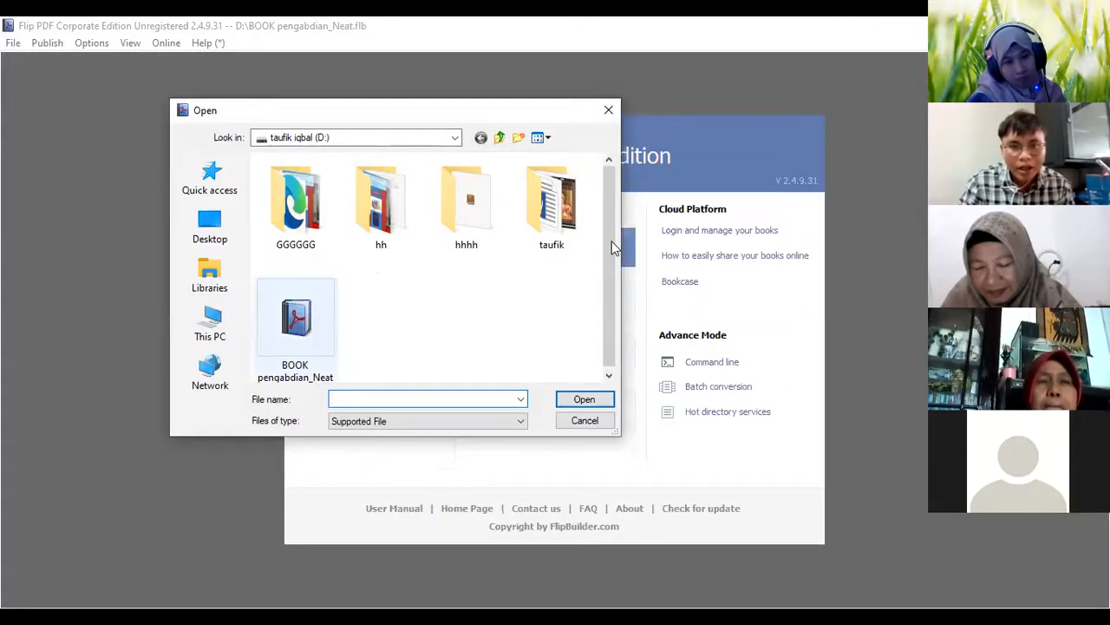
# Check the D: drive and its hhhh folder for project files, leaving the file chooser without opening any
pyautogui.moveTo(608, 242); pyautogui.dragTo(608, 265)
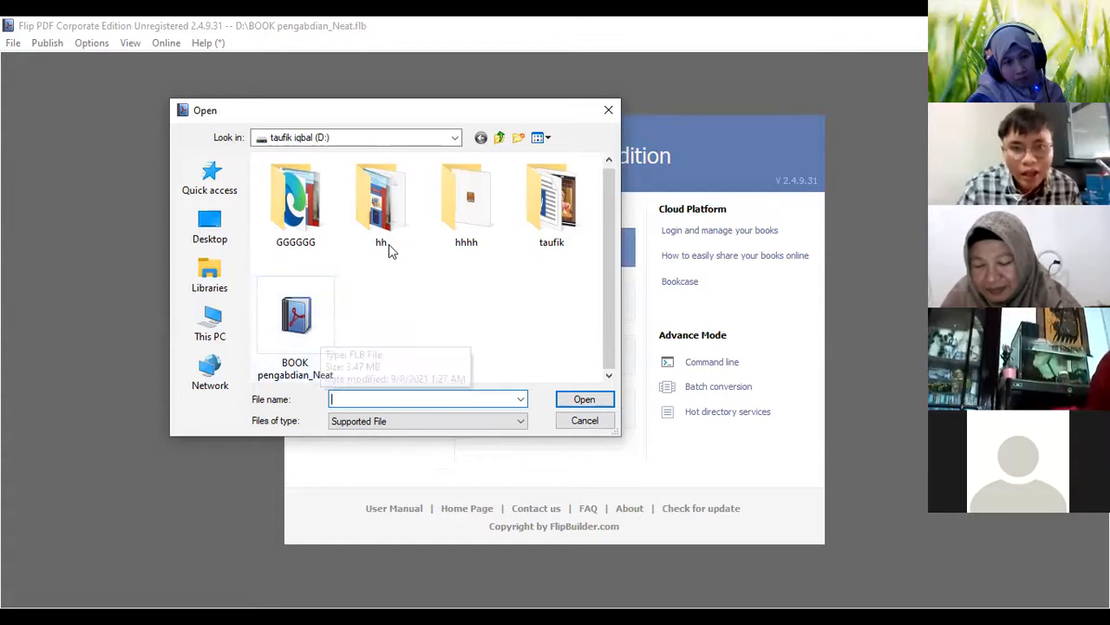
pyautogui.doubleClick(451, 218)
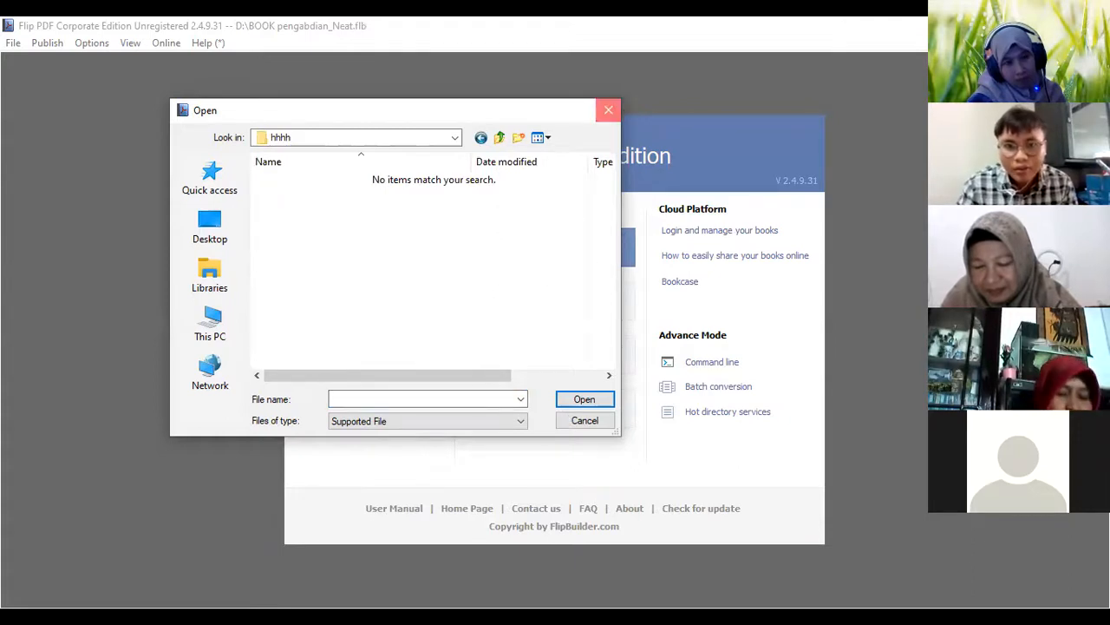
pyautogui.click(609, 110)
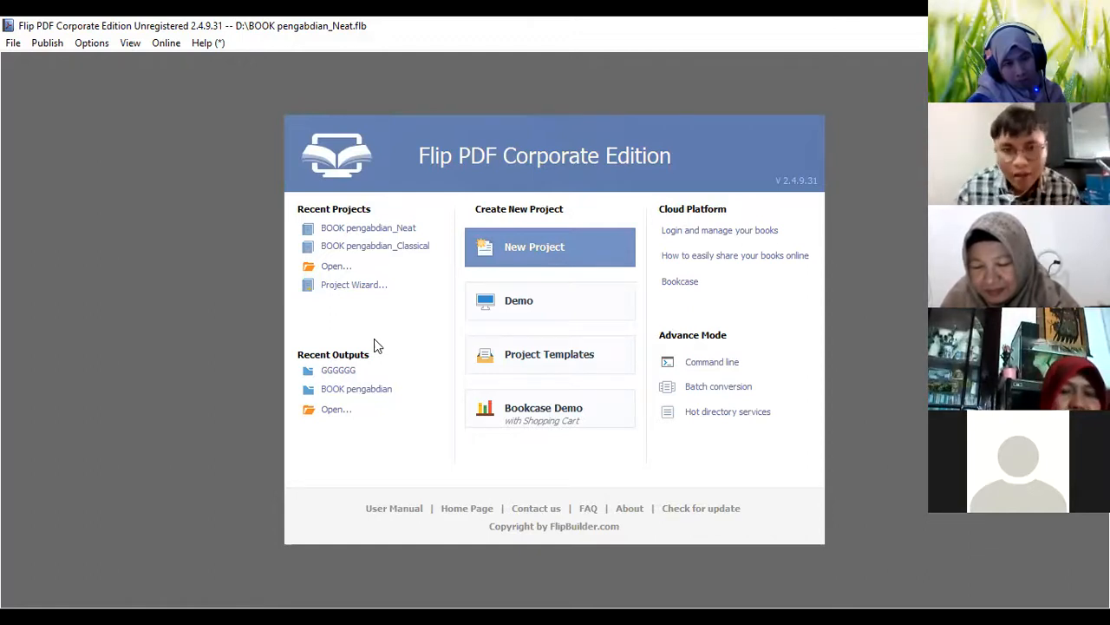
pyautogui.click(334, 269)
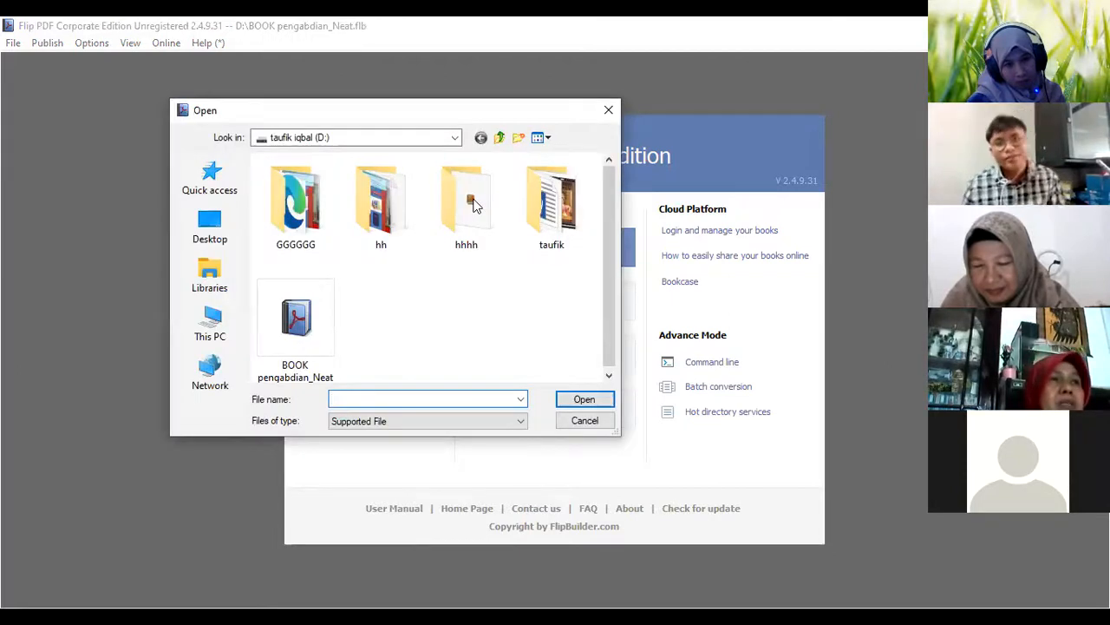
pyautogui.click(608, 112)
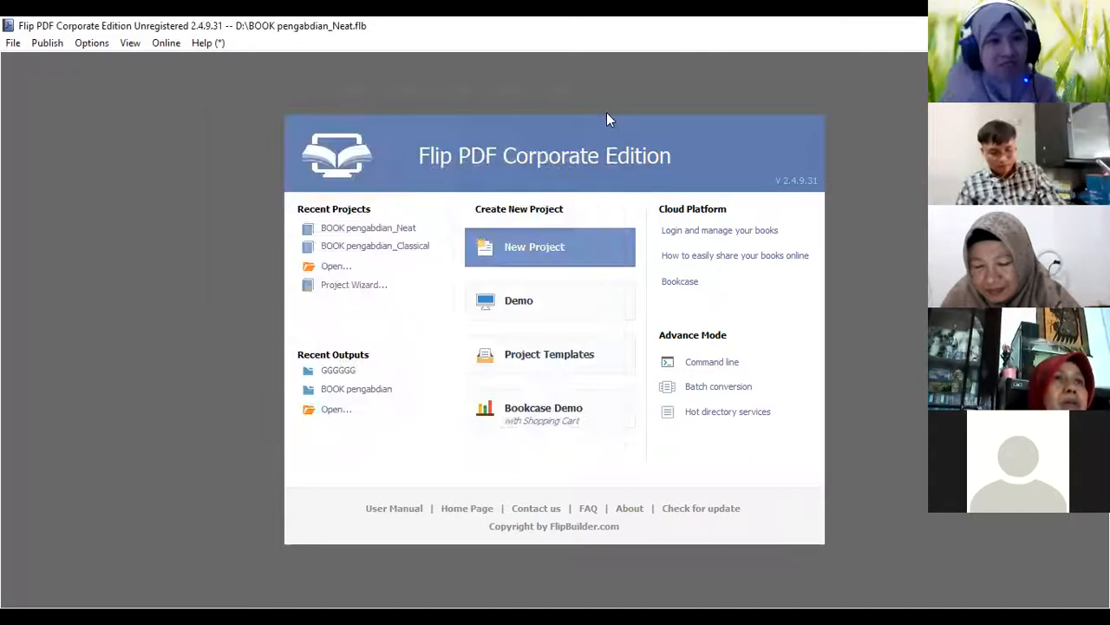